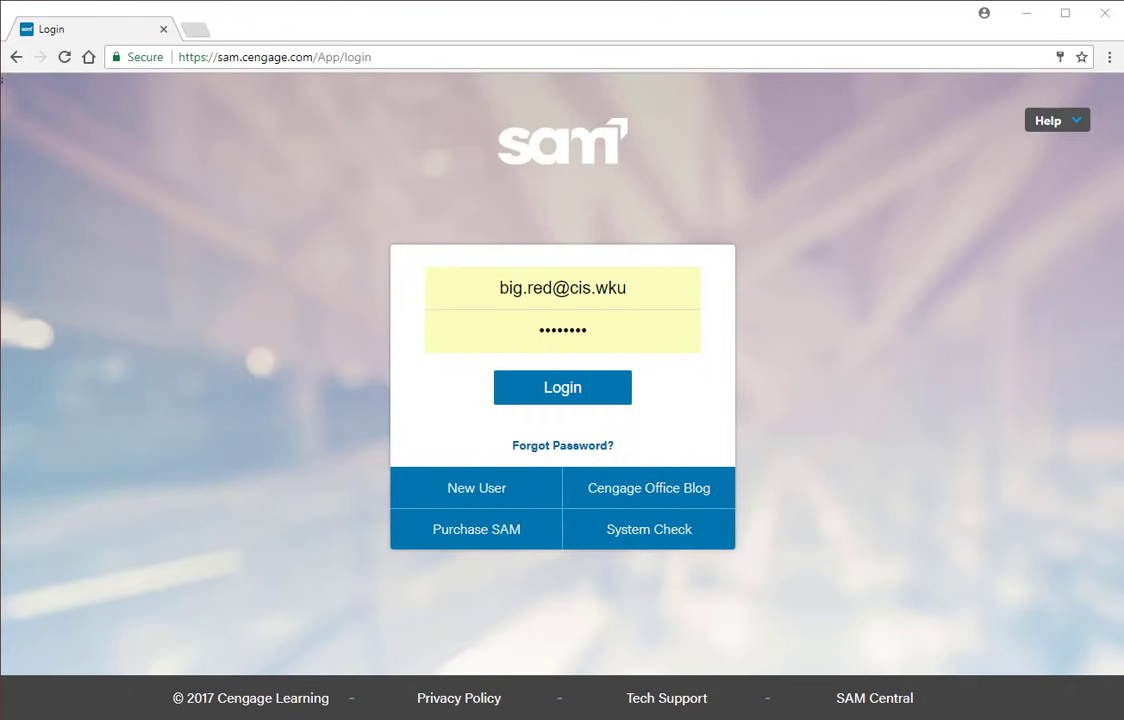
# - Sign in to SAM and open the CIS 141-Word 4 assignment from the Activity List
pyautogui.click(572, 389)
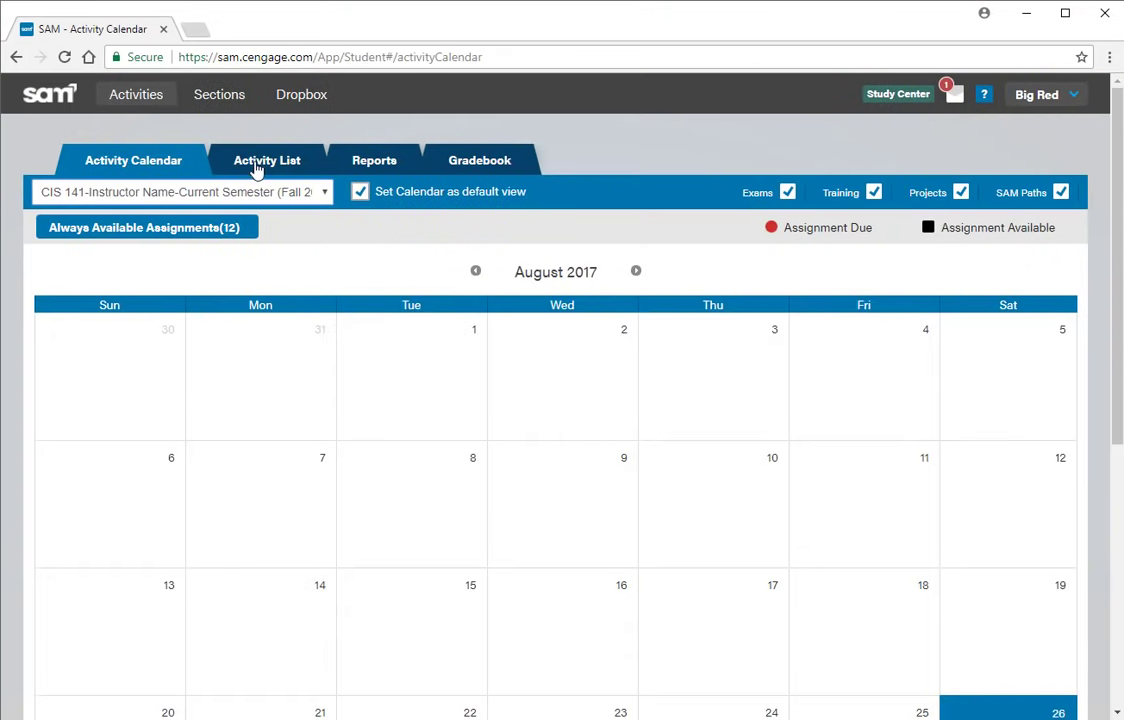
pyautogui.click(266, 162)
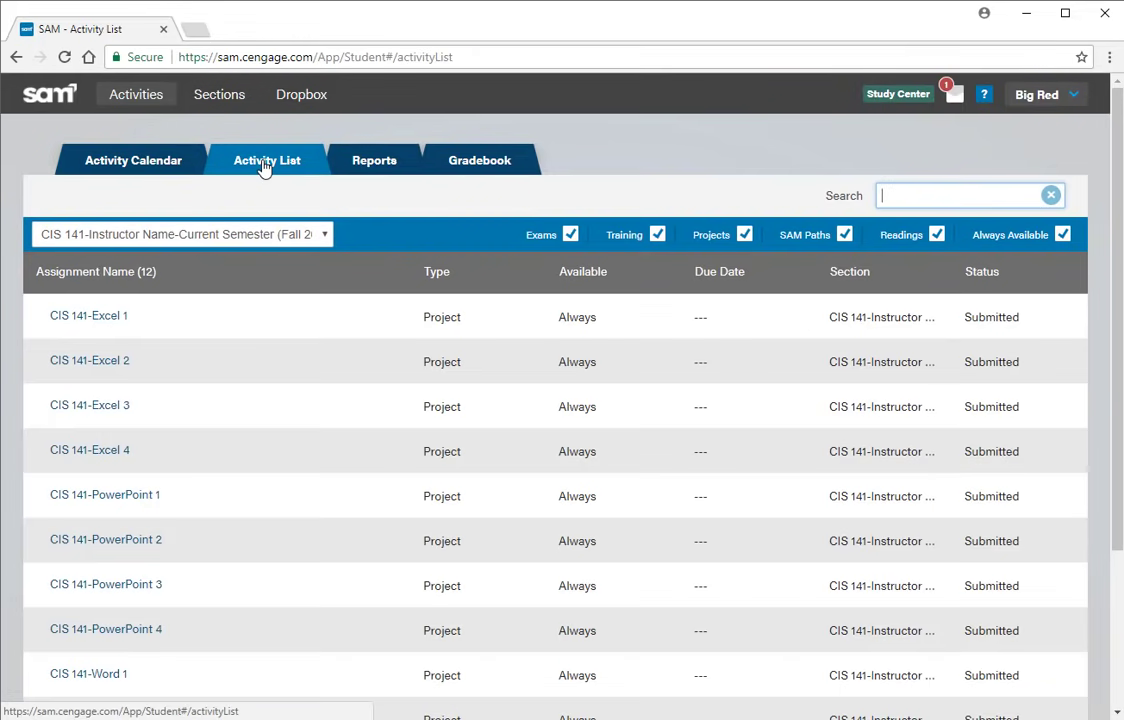
pyautogui.scroll(-3, 196, 545)
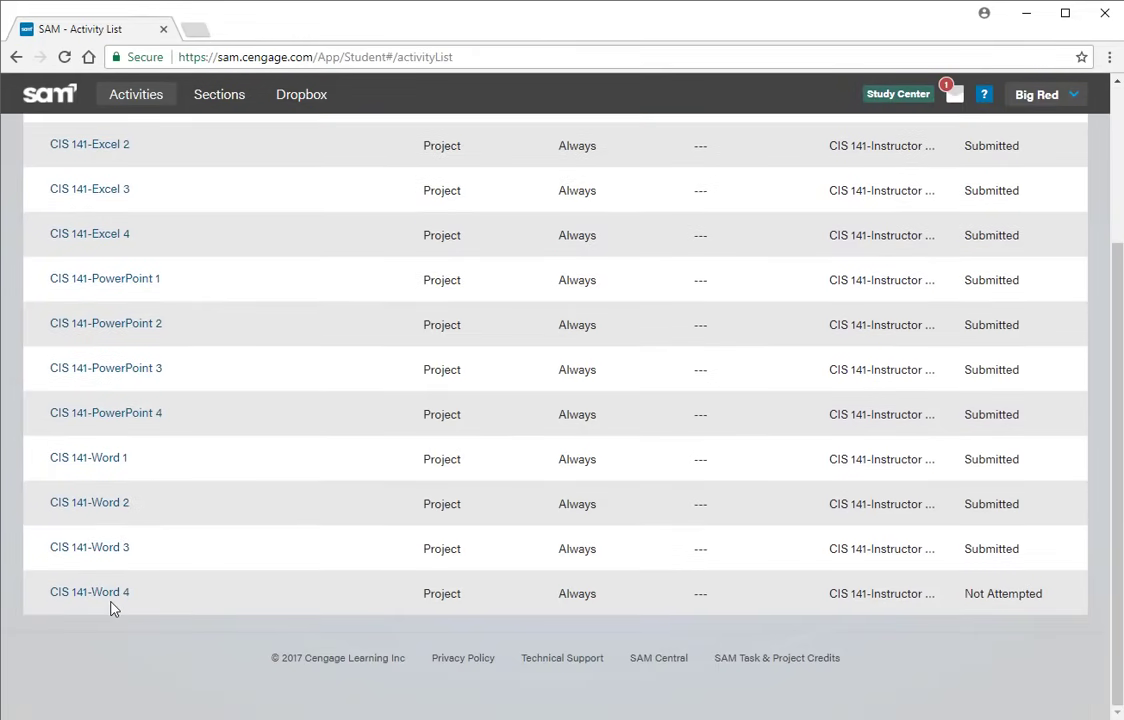
pyautogui.scroll(3, 108, 600)
pyautogui.scroll(-3, 110, 615)
pyautogui.click(108, 597)
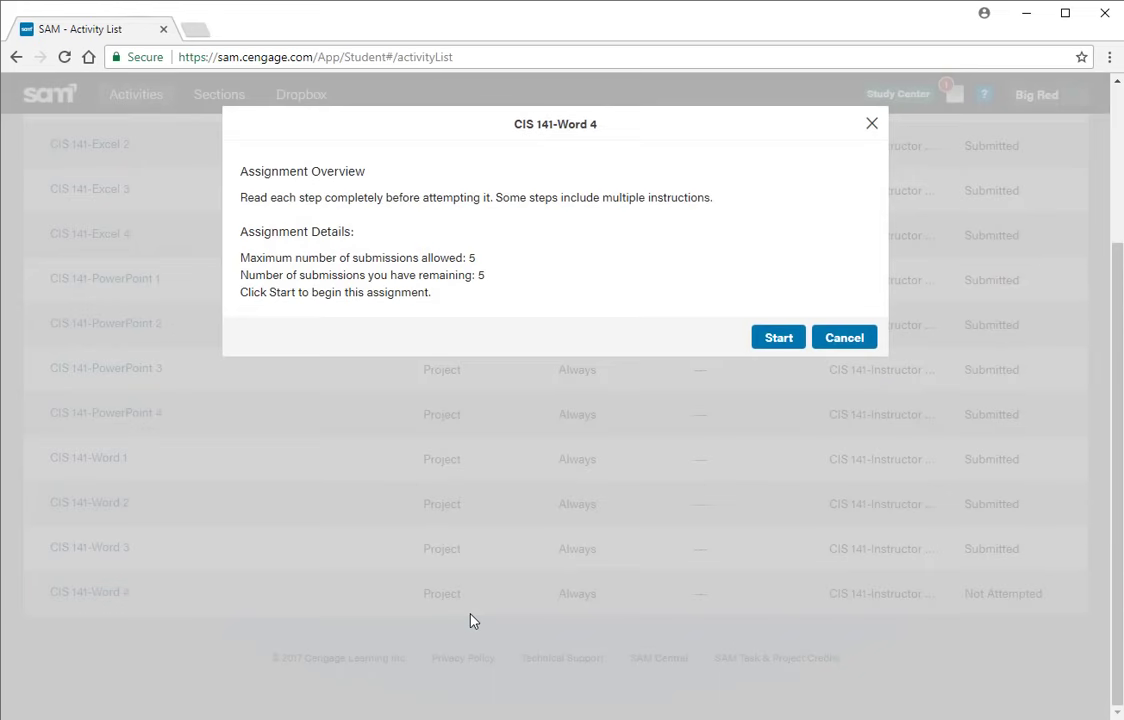
# - Start the project and save its instructions file to the Desktop
pyautogui.click(779, 337)
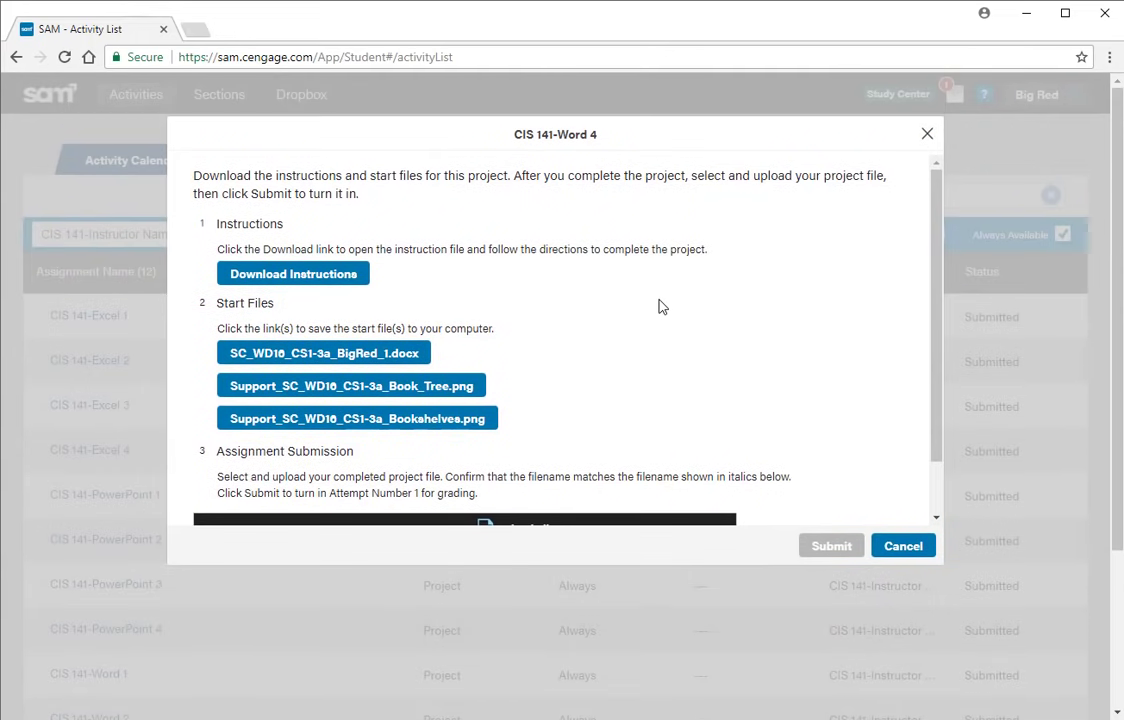
pyautogui.scroll(-1, 434, 396)
pyautogui.scroll(1, 820, 320)
pyautogui.click(300, 276)
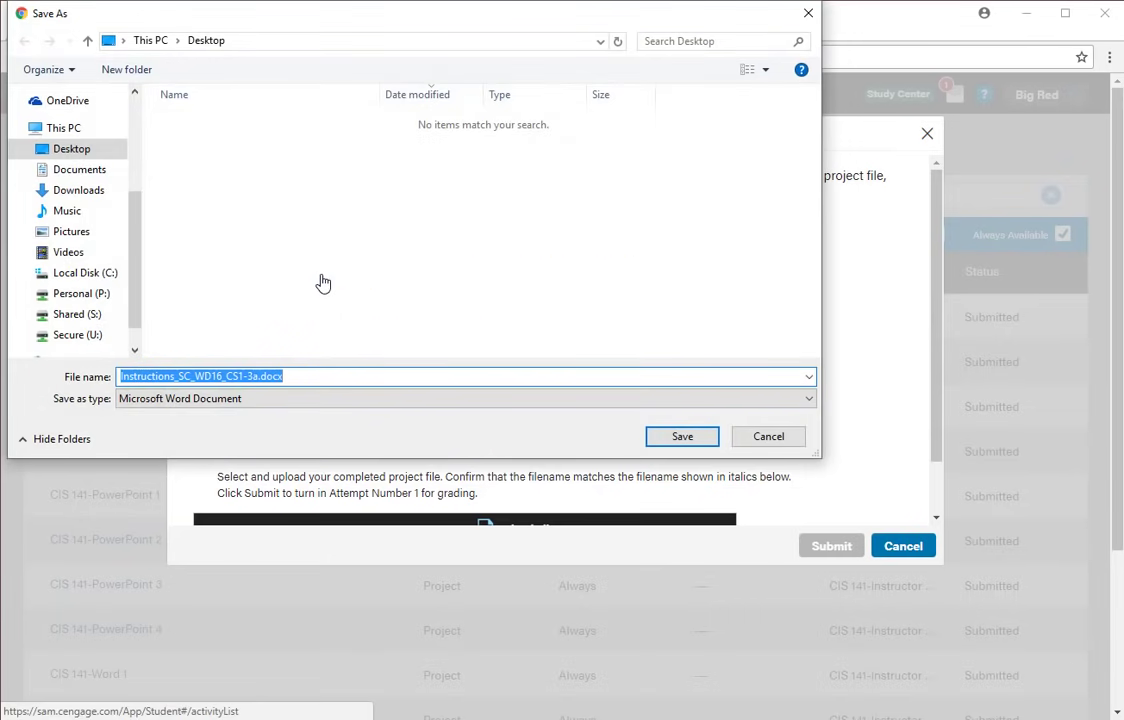
pyautogui.click(680, 437)
# - Open the instructions in Word, enable editing, and read the Getting Started section
pyautogui.click(86, 703)
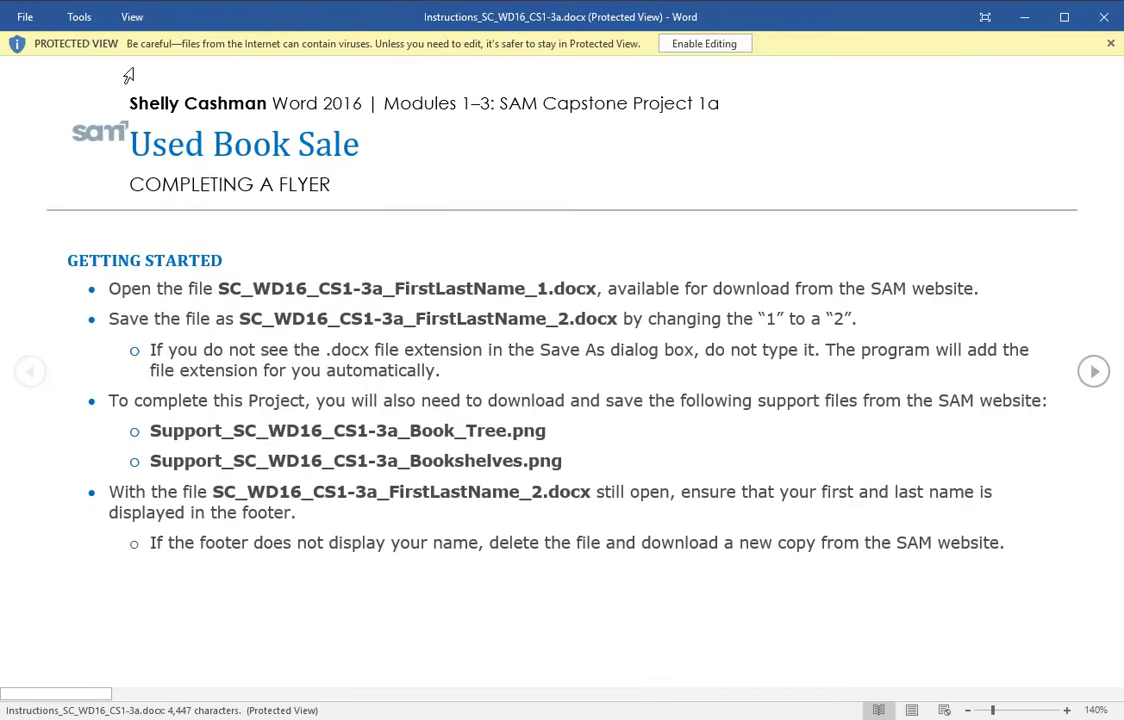
pyautogui.click(712, 45)
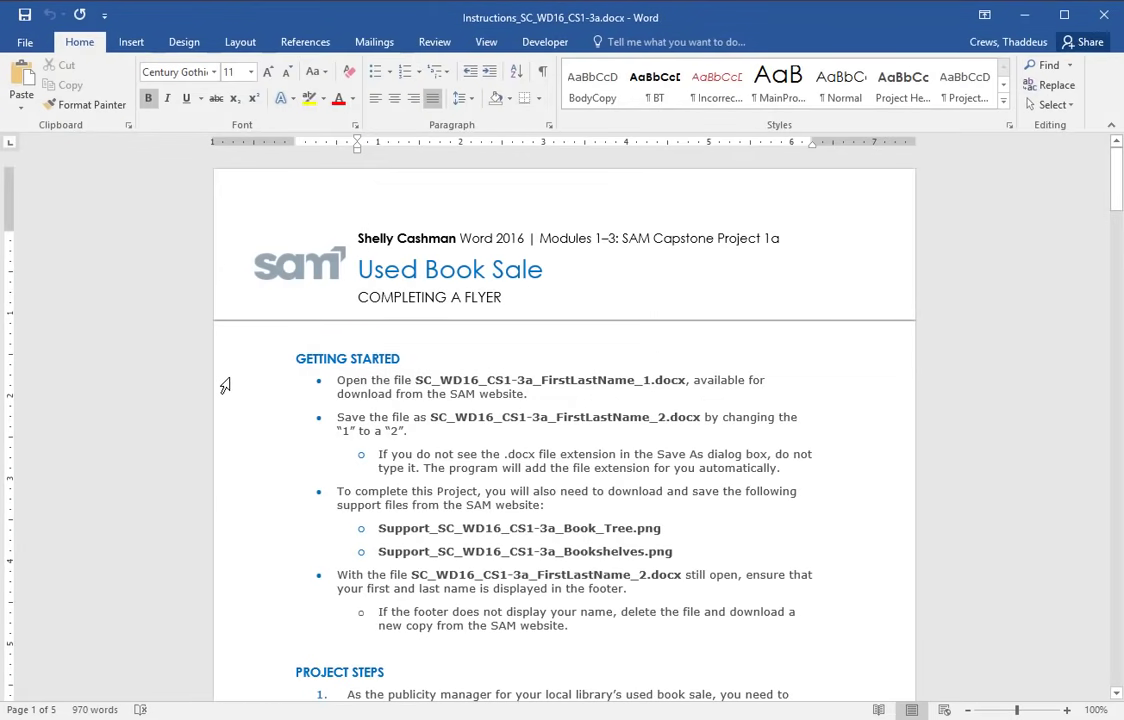
pyautogui.moveTo(225, 390); pyautogui.dragTo(198, 630)
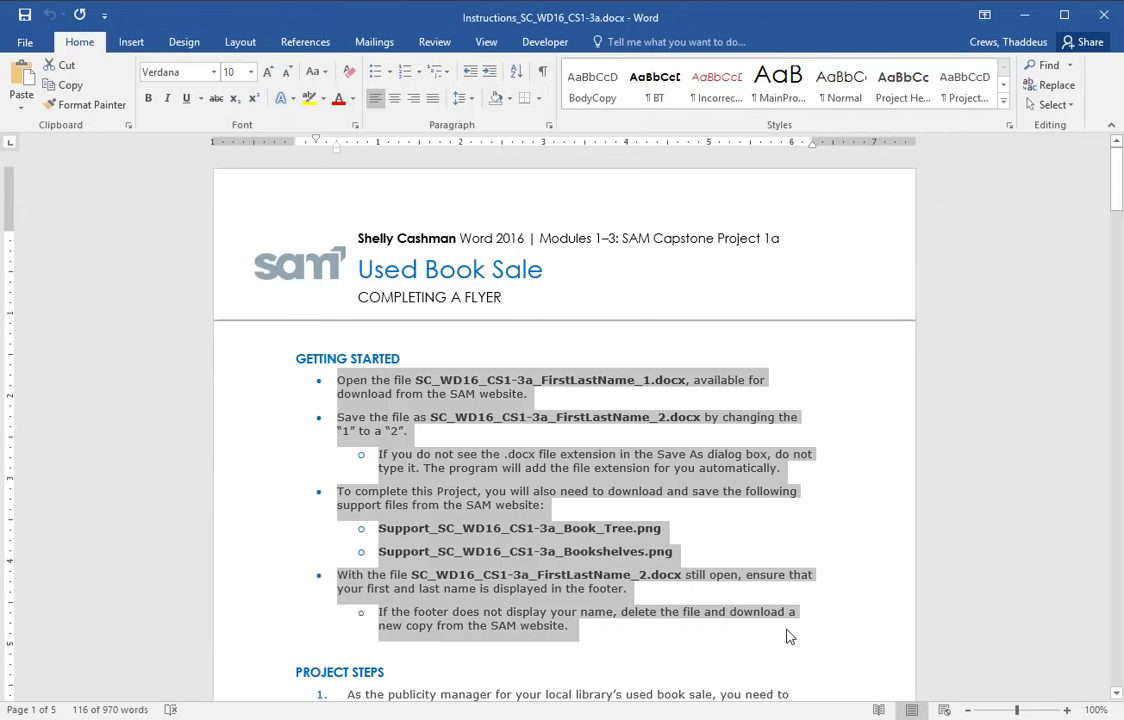
pyautogui.click(531, 625)
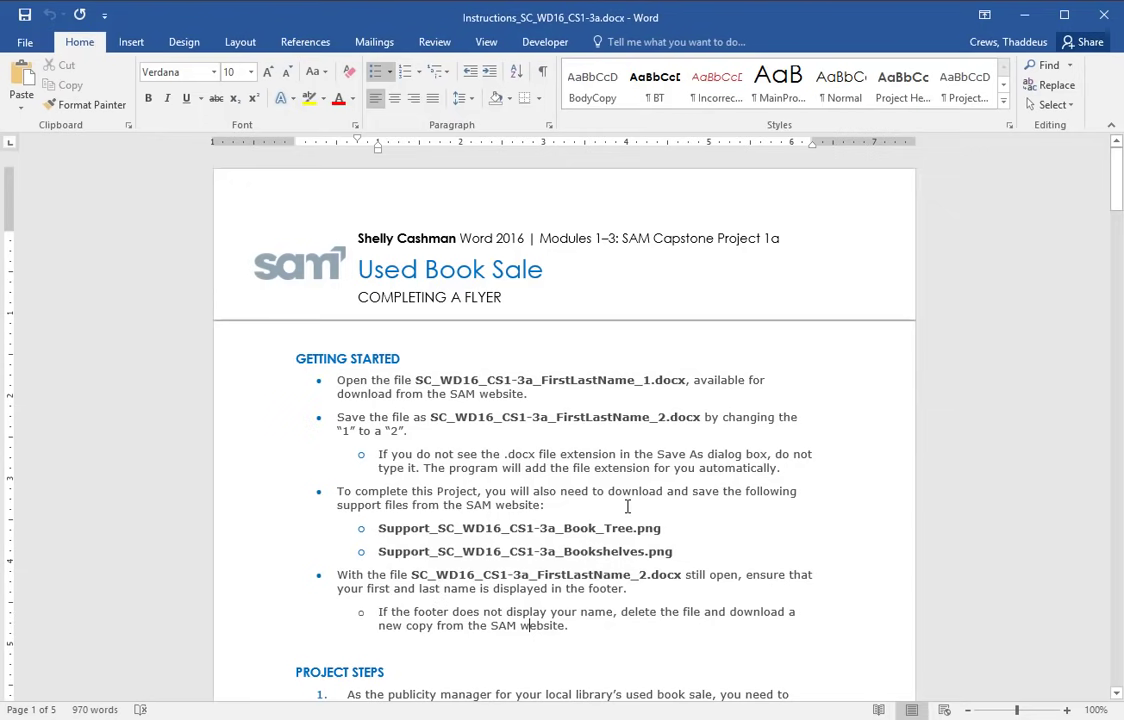
pyautogui.scroll(-5, 439, 497)
pyautogui.scroll(-3, 424, 493)
pyautogui.hotkey('alt', 'Tab')
# - Download the flyer _1.docx start file, open it with editing enabled, and maximize it
pyautogui.click(322, 353)
pyautogui.click(680, 364)
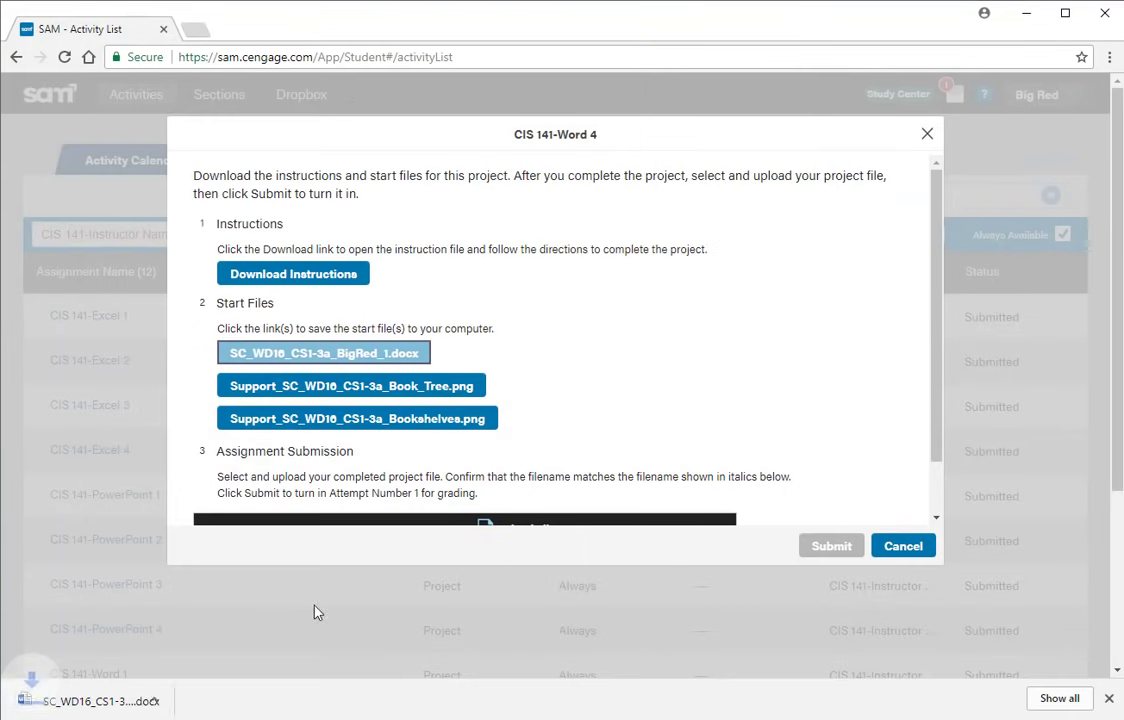
pyautogui.click(112, 704)
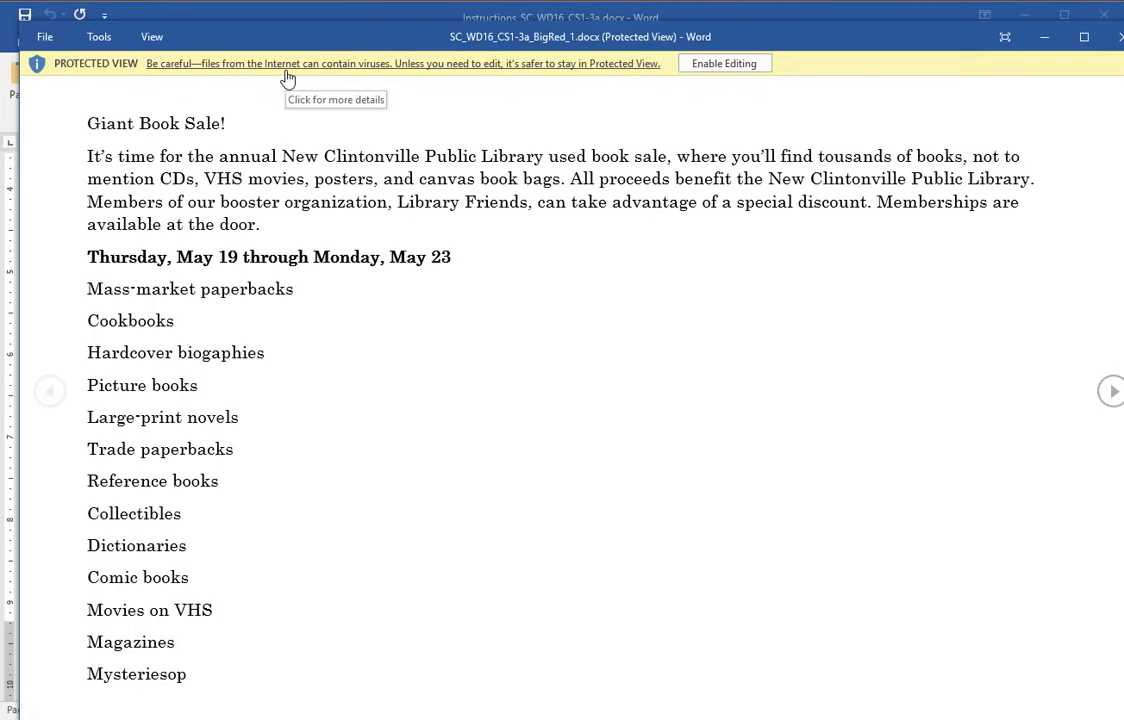
pyautogui.click(707, 68)
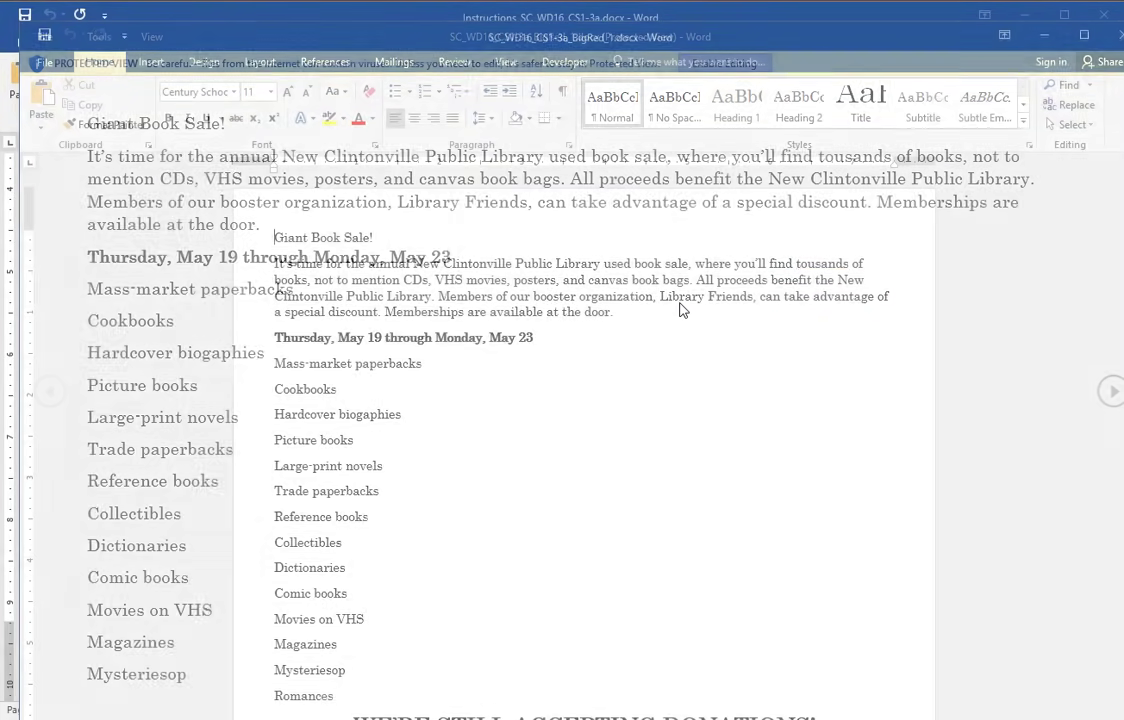
pyautogui.doubleClick(379, 40)
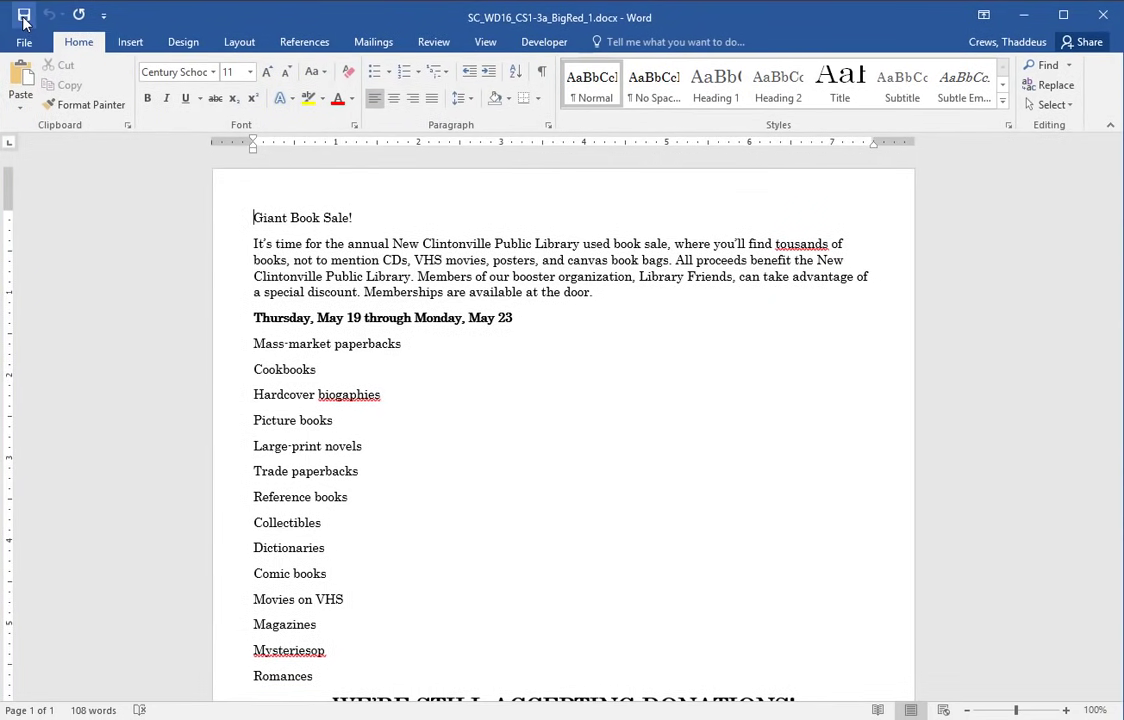
# - Save the flyer to the Desktop with the file name ending in 2 instead of 1
pyautogui.click(22, 45)
pyautogui.click(50, 226)
pyautogui.click(478, 172)
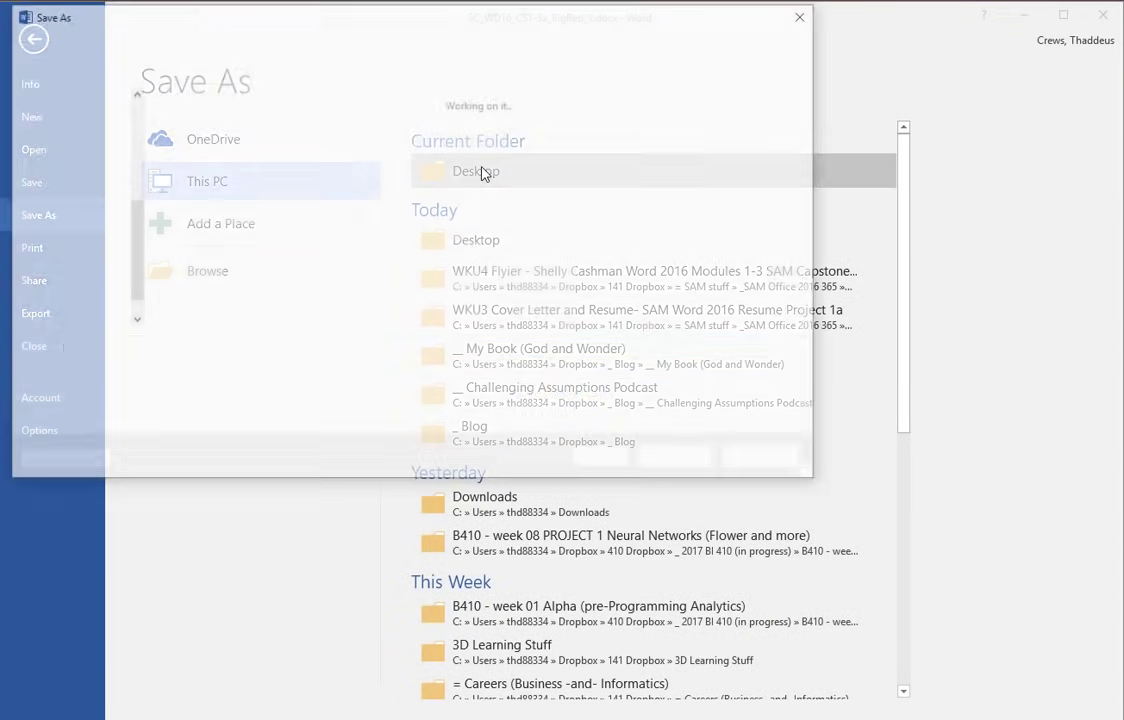
pyautogui.click(248, 347)
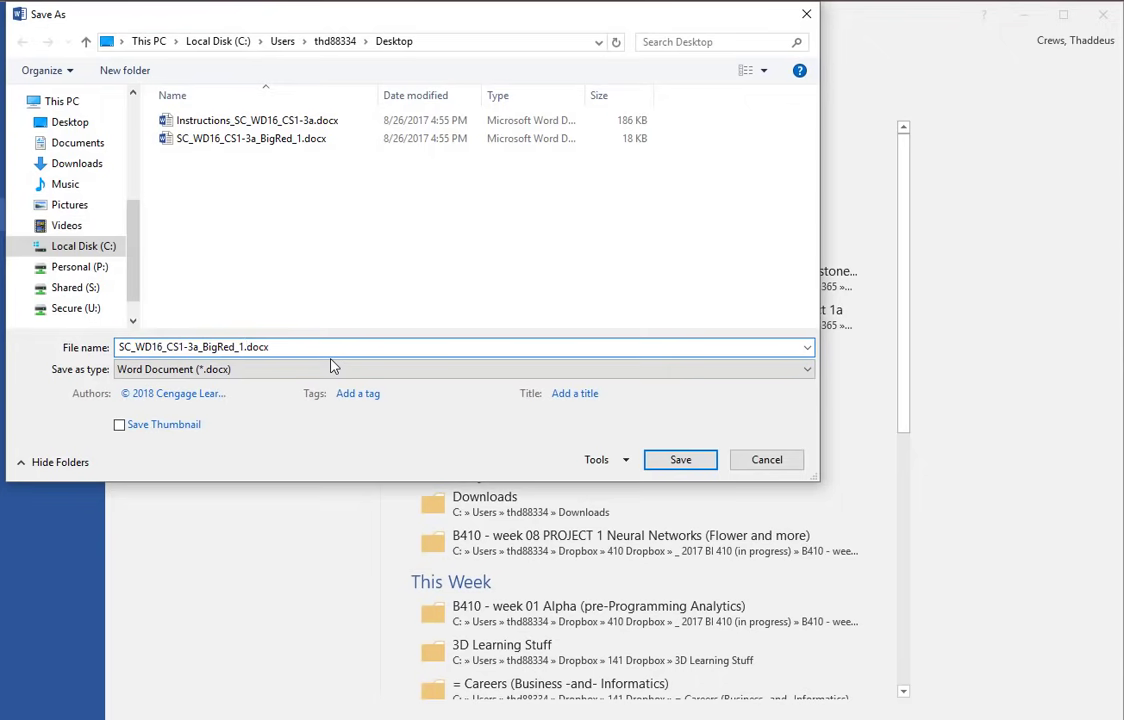
pyautogui.press('BackSpace')
pyautogui.write('2')
pyautogui.press('Return')
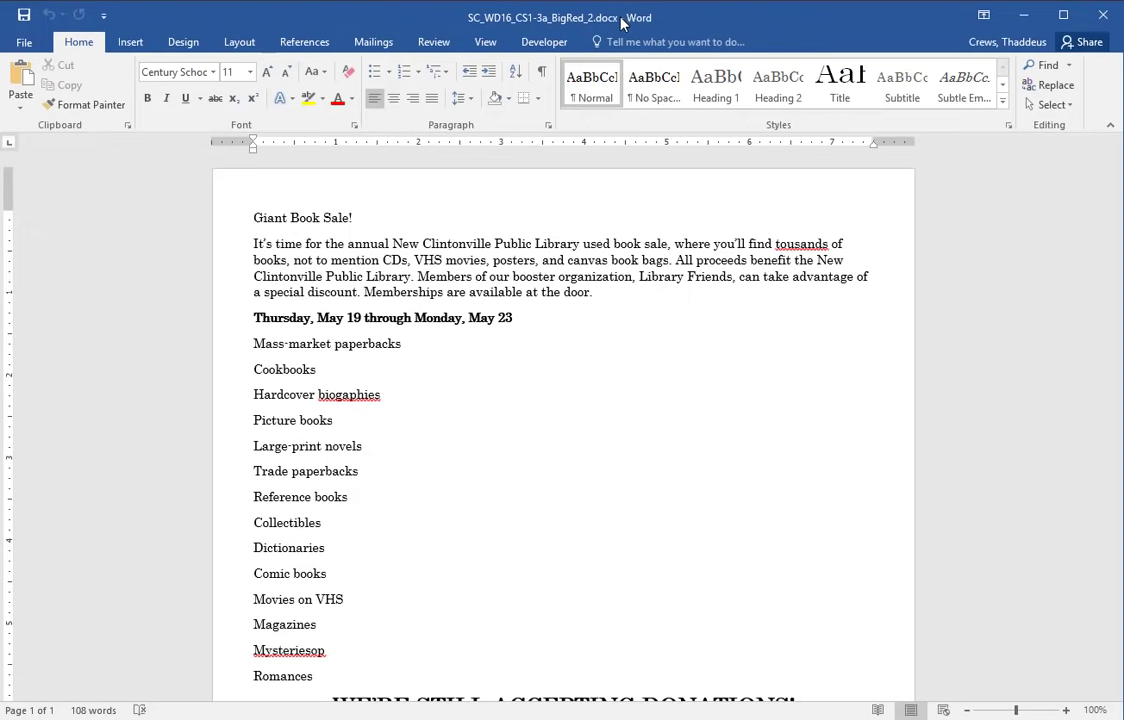
pyautogui.scroll(-7, 480, 380)
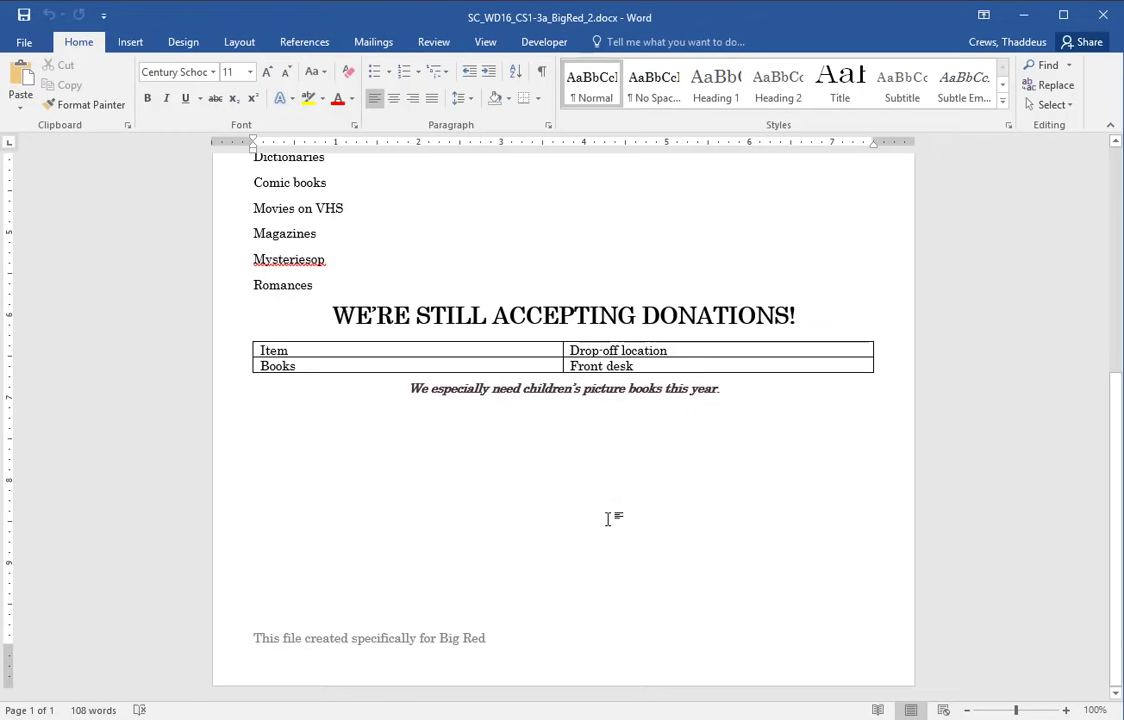
pyautogui.scroll(7, 607, 519)
pyautogui.hotkey('alt', 'Tab')
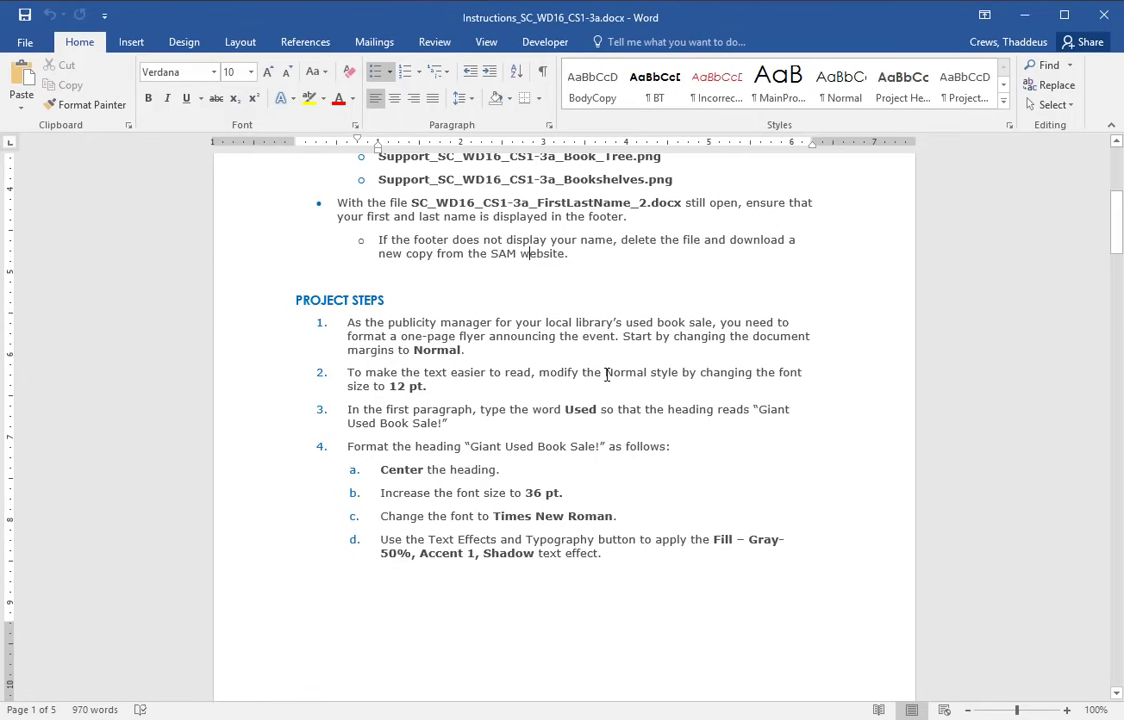
# - Apply the Normal margin preset to the flyer from Layout > Margins
pyautogui.doubleClick(248, 340)
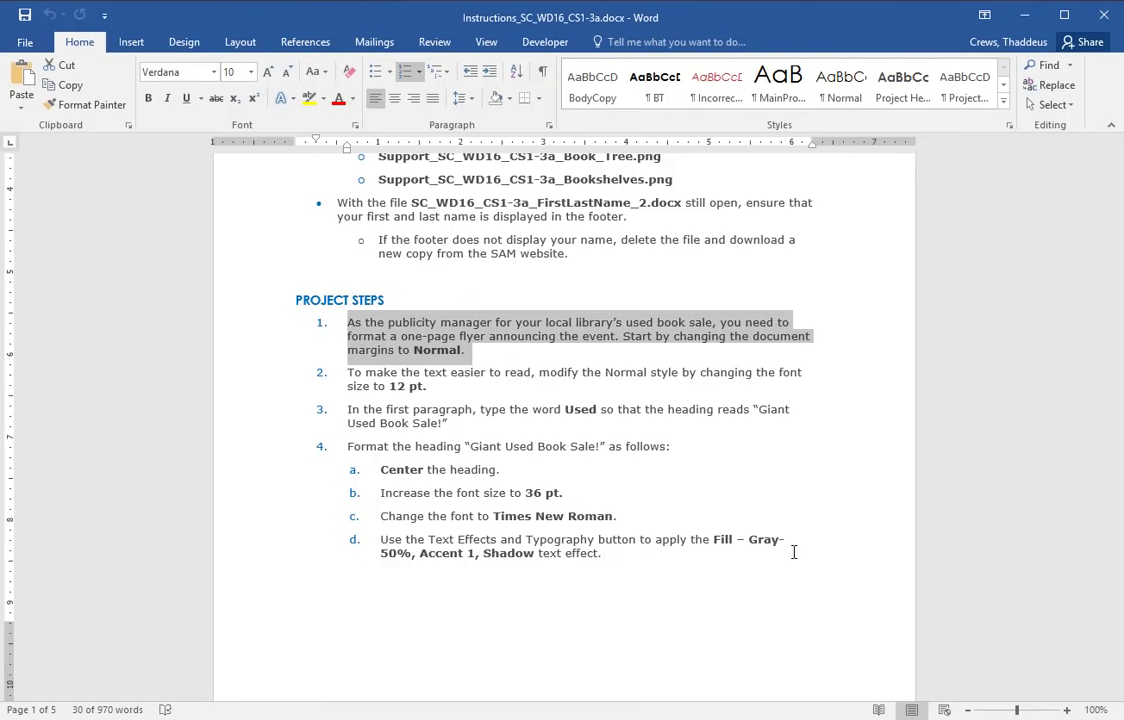
pyautogui.hotkey('alt', 'Tab')
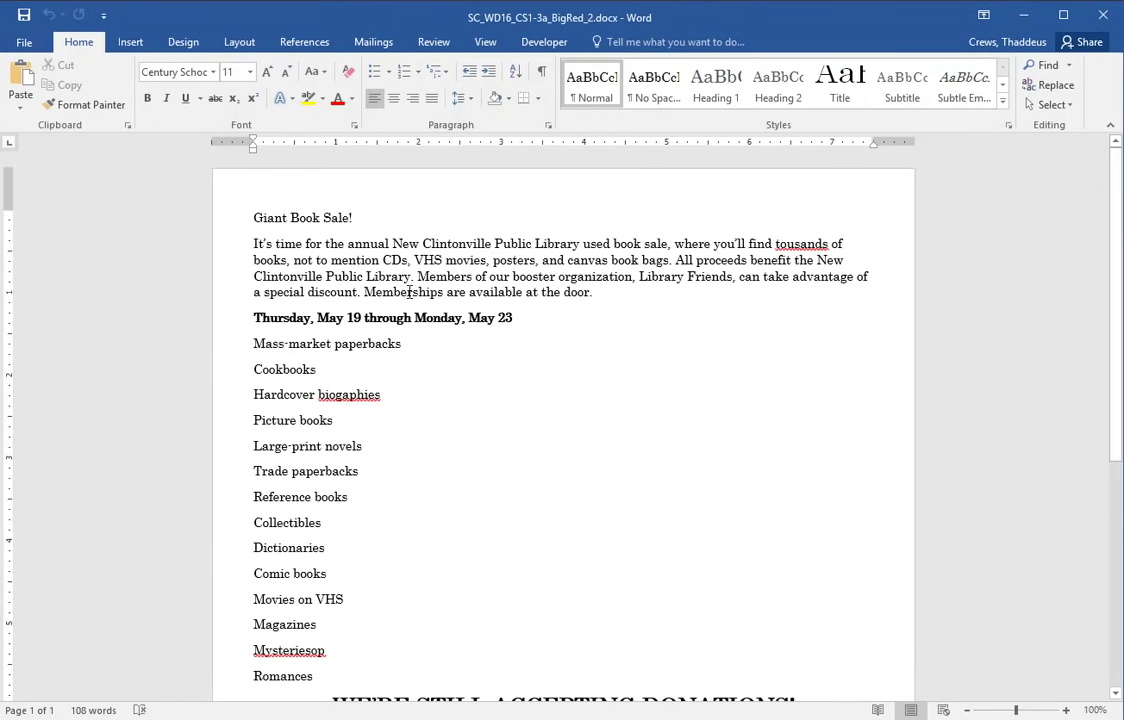
pyautogui.click(183, 42)
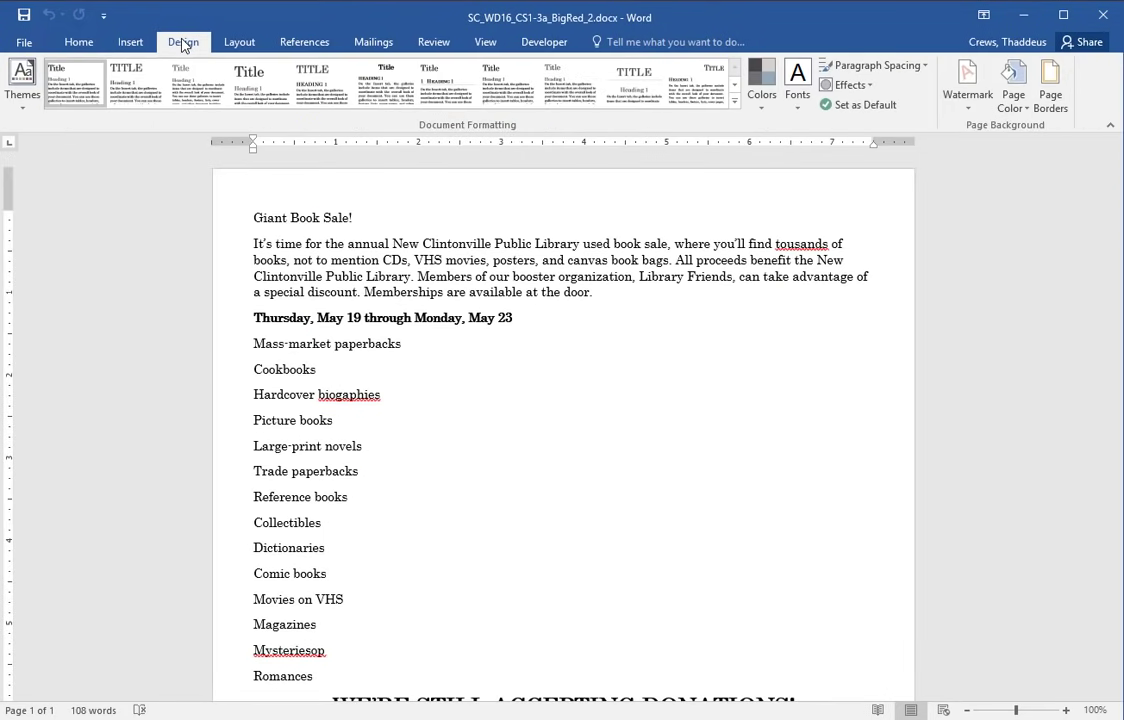
pyautogui.click(236, 44)
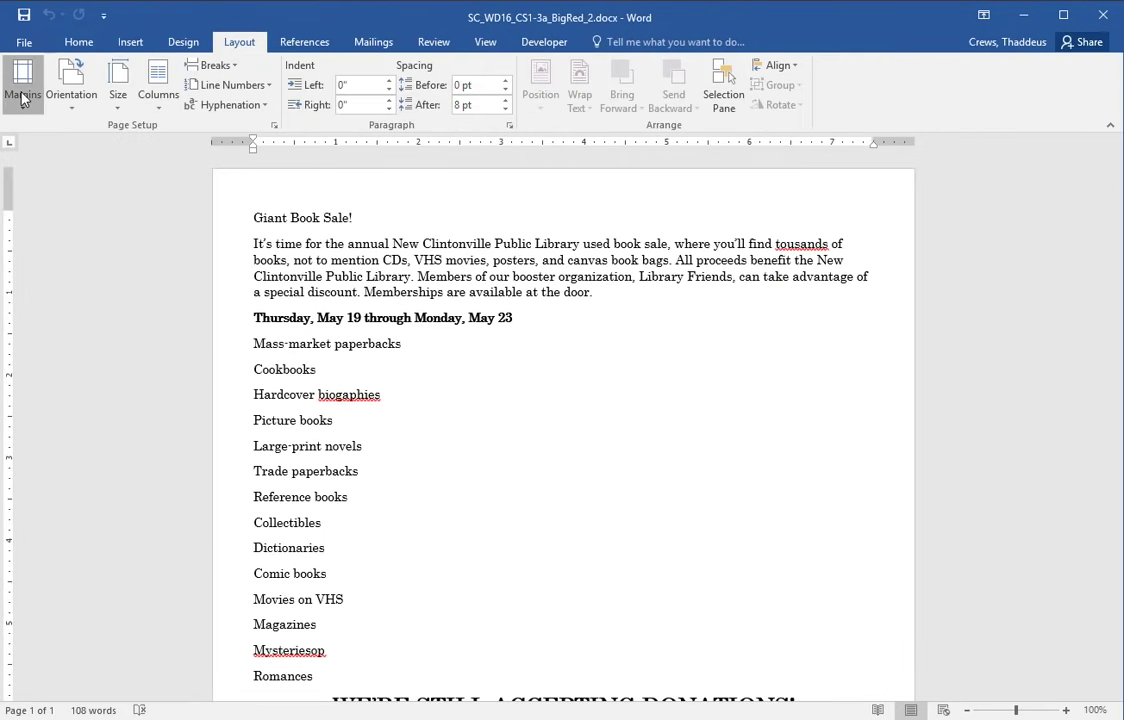
pyautogui.click(22, 90)
pyautogui.click(72, 186)
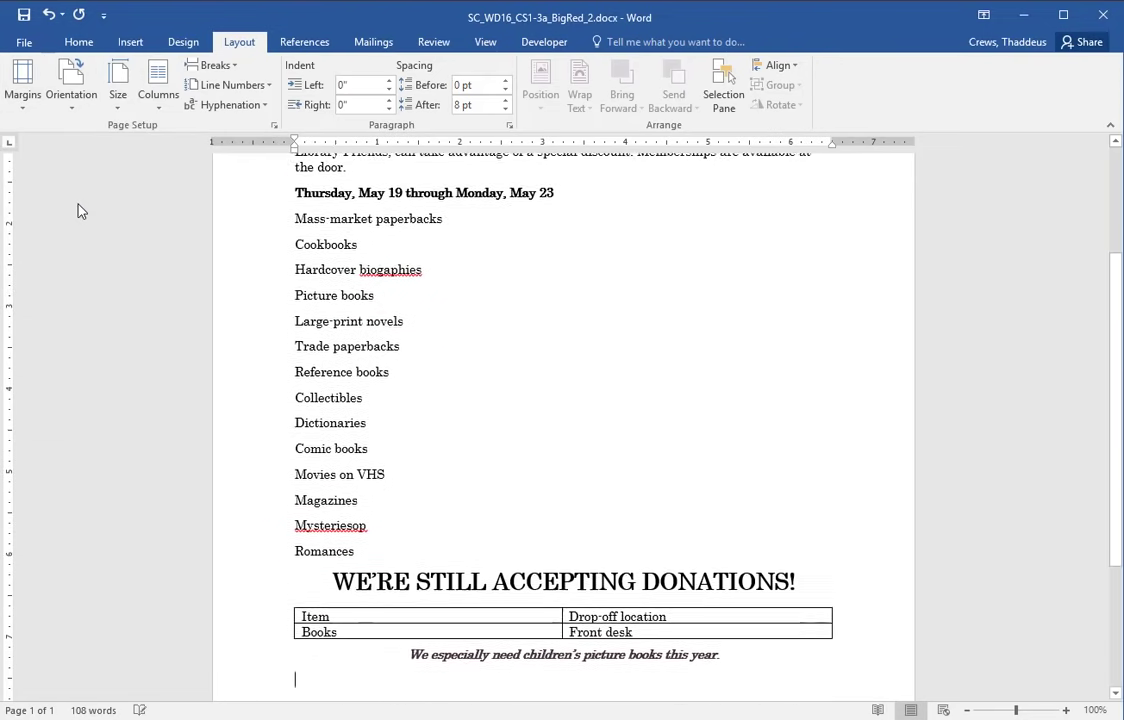
pyautogui.hotkey('alt', 'Tab')
# - Change the Normal style's font size to 12 pt in Modify Style
pyautogui.doubleClick(233, 376)
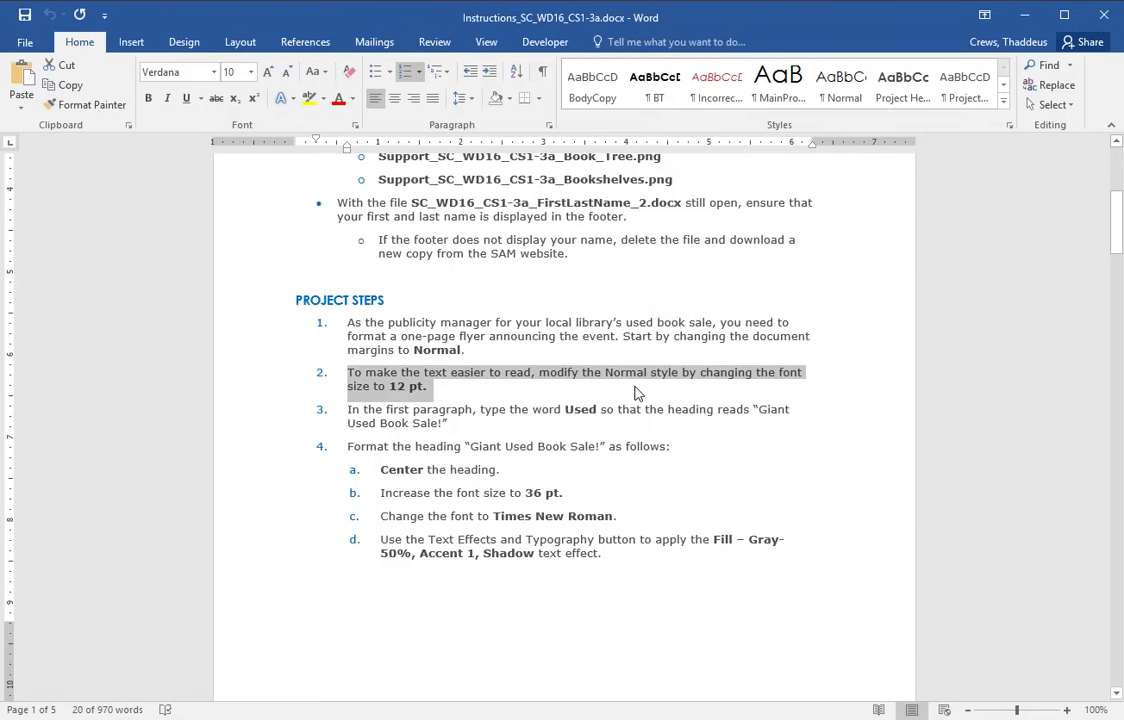
pyautogui.hotkey('alt', 'Tab')
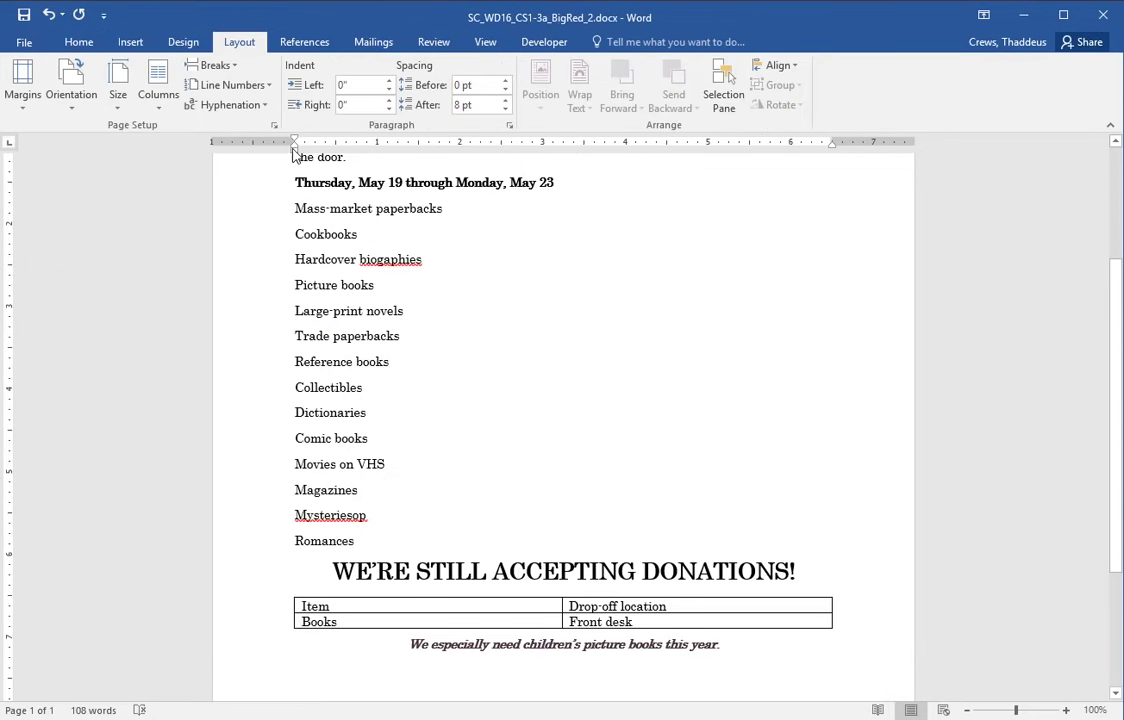
pyautogui.click(80, 42)
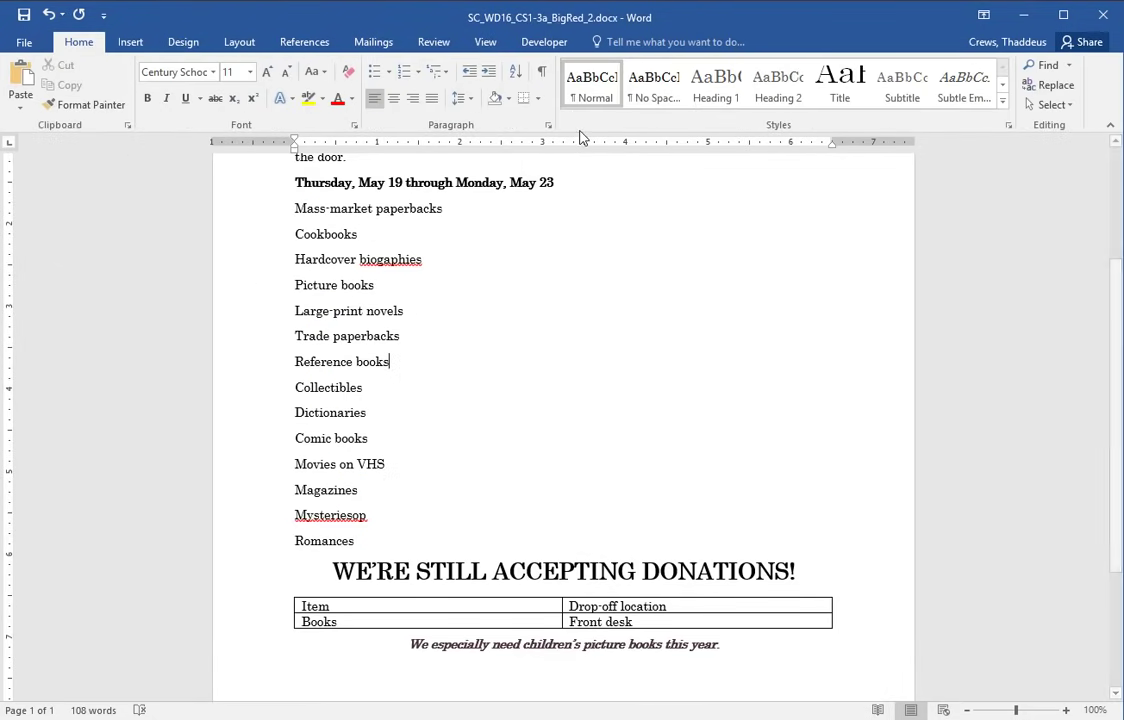
pyautogui.rightClick(592, 100)
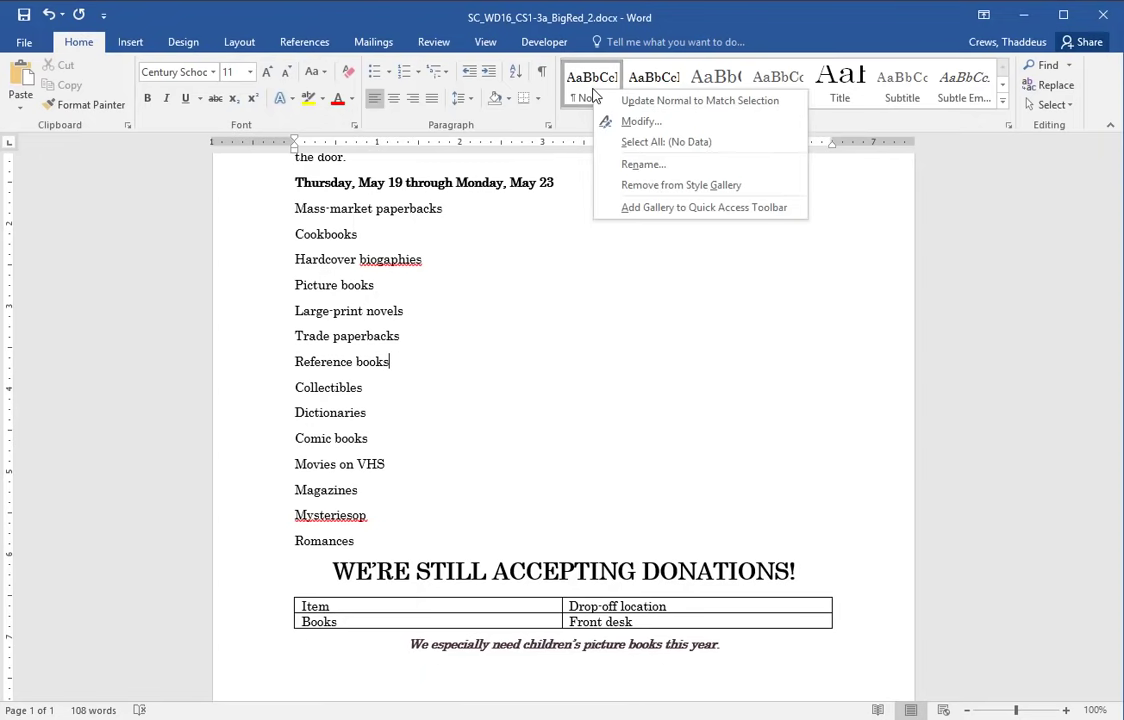
pyautogui.click(627, 121)
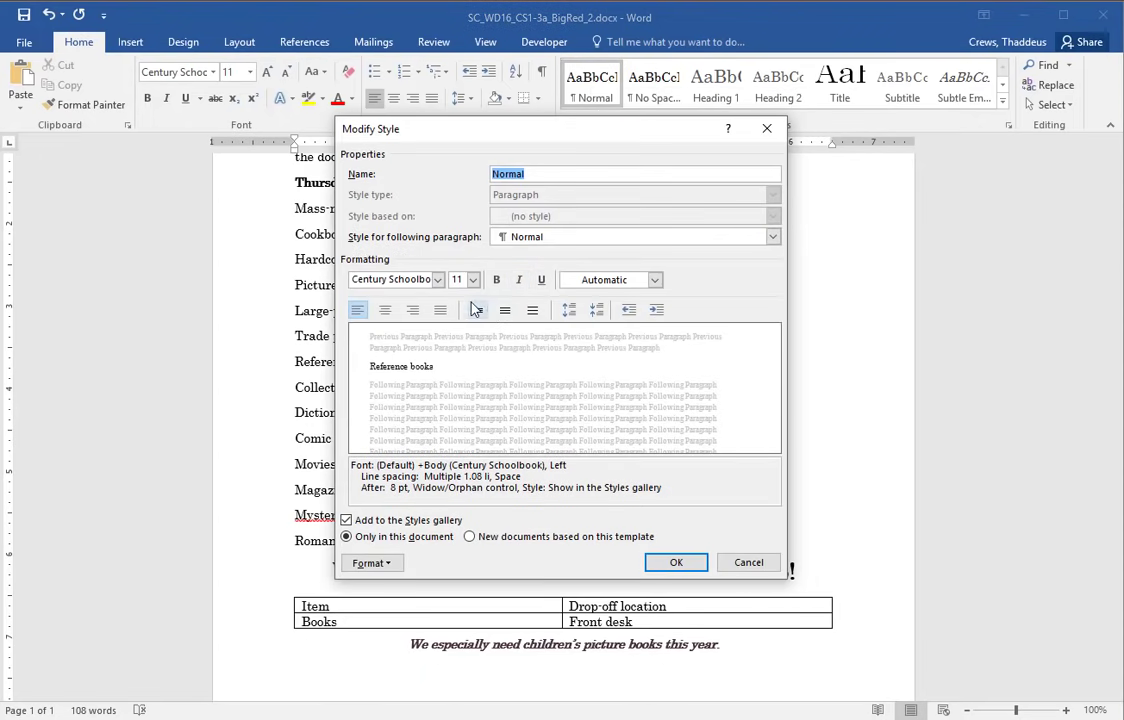
pyautogui.click(474, 285)
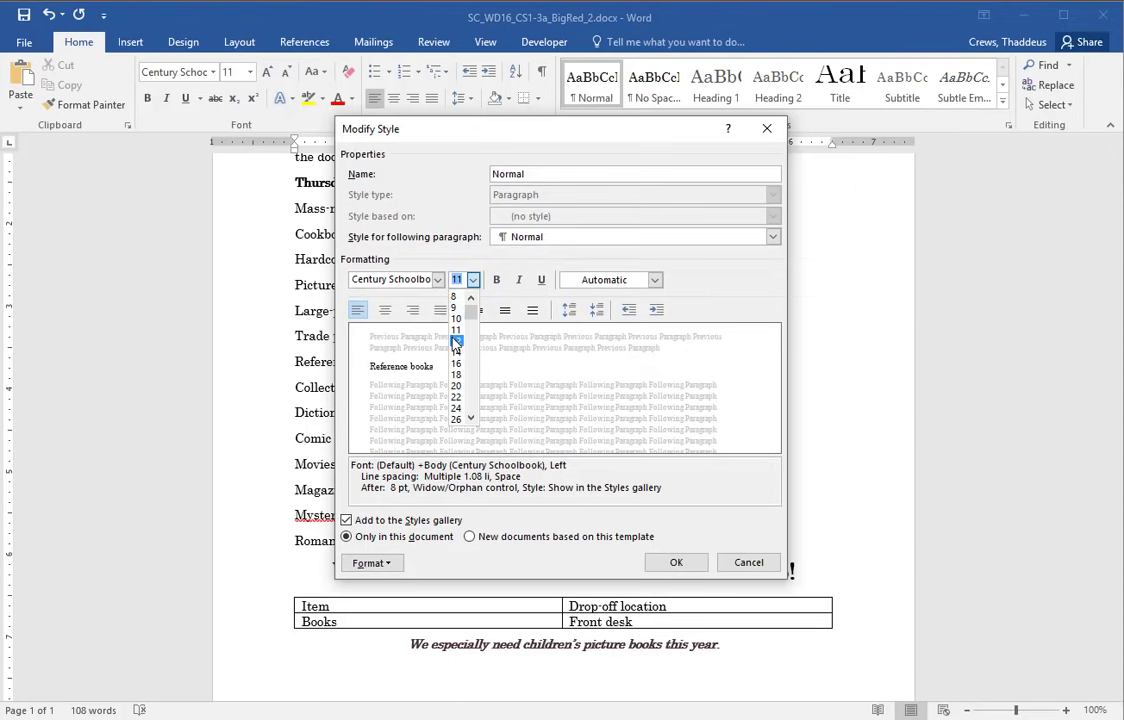
pyautogui.click(465, 330)
pyautogui.click(676, 562)
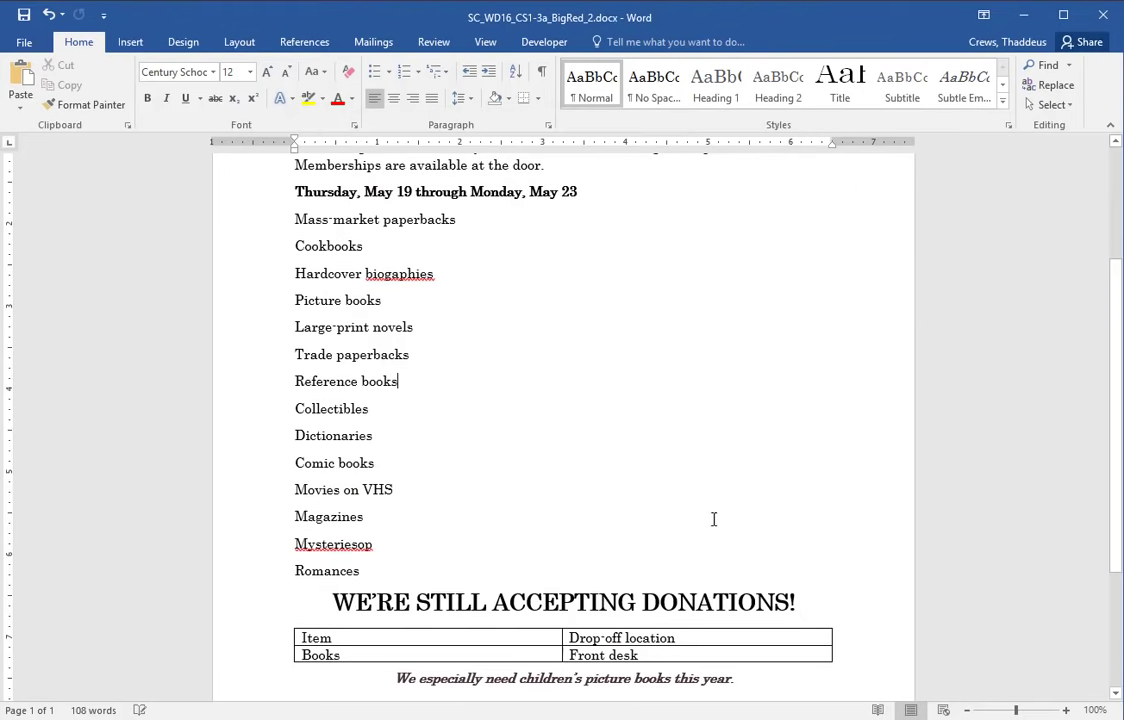
pyautogui.hotkey('alt', 'Tab')
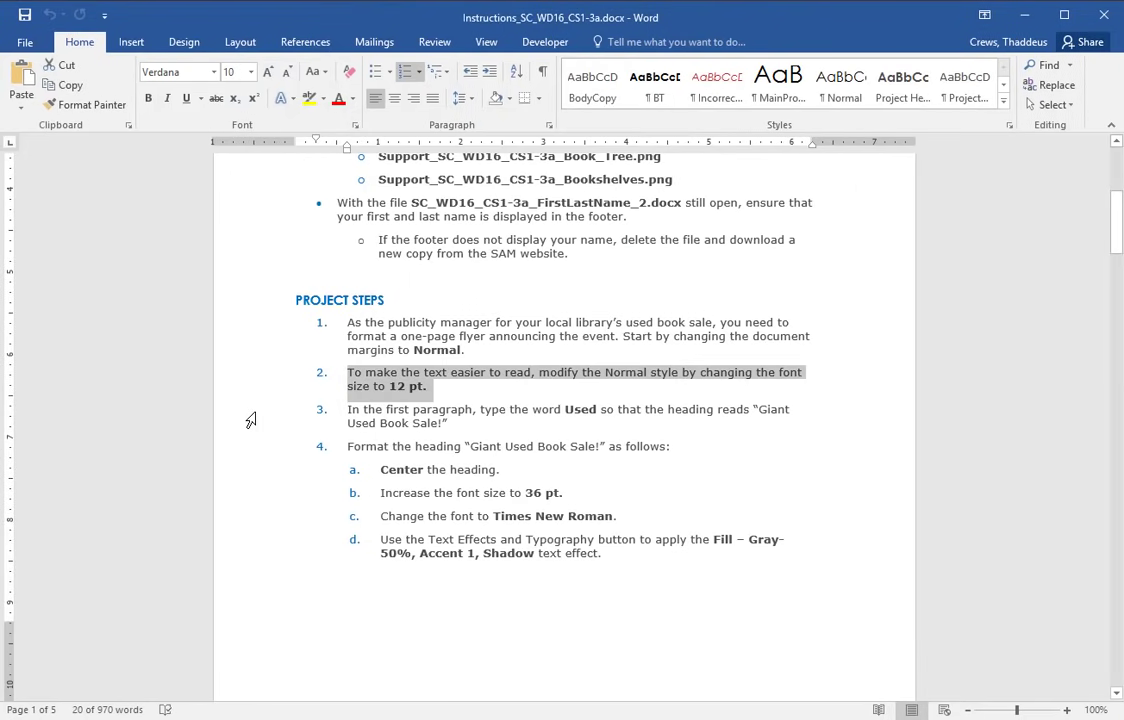
# - Insert the word 'Used' before 'Book' in the flyer title
pyautogui.doubleClick(240, 414)
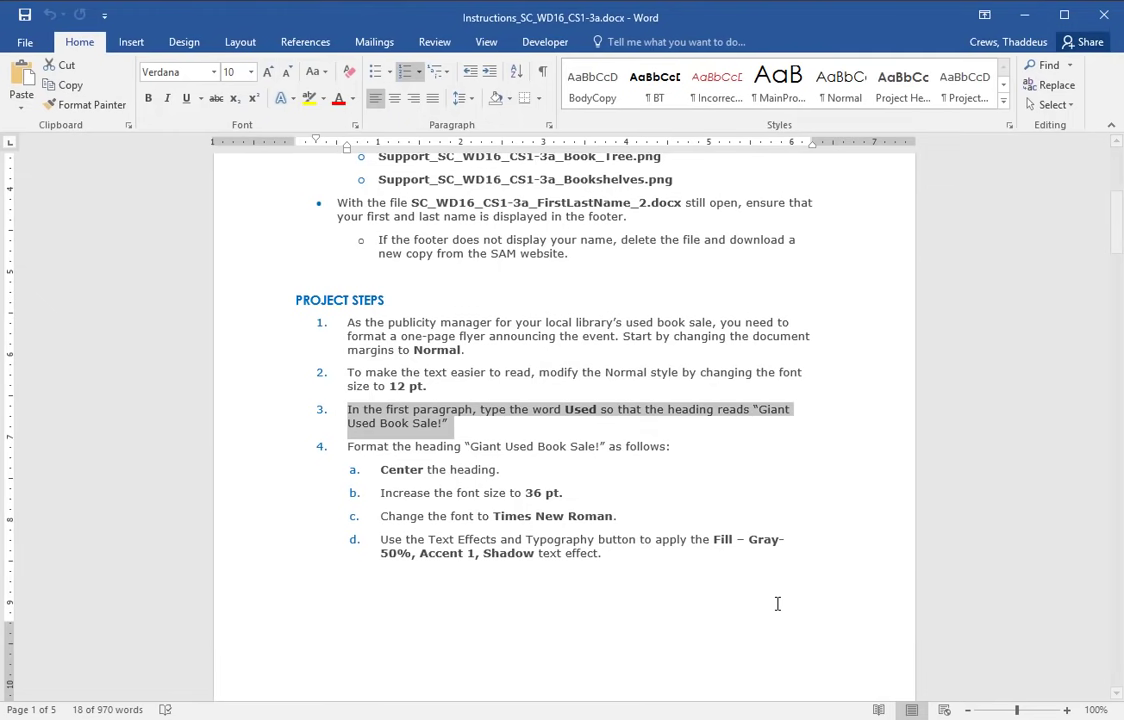
pyautogui.hotkey('alt', 'Tab')
pyautogui.scroll(4, 419, 321)
pyautogui.click(337, 259)
pyautogui.write('Used Book Sale!')
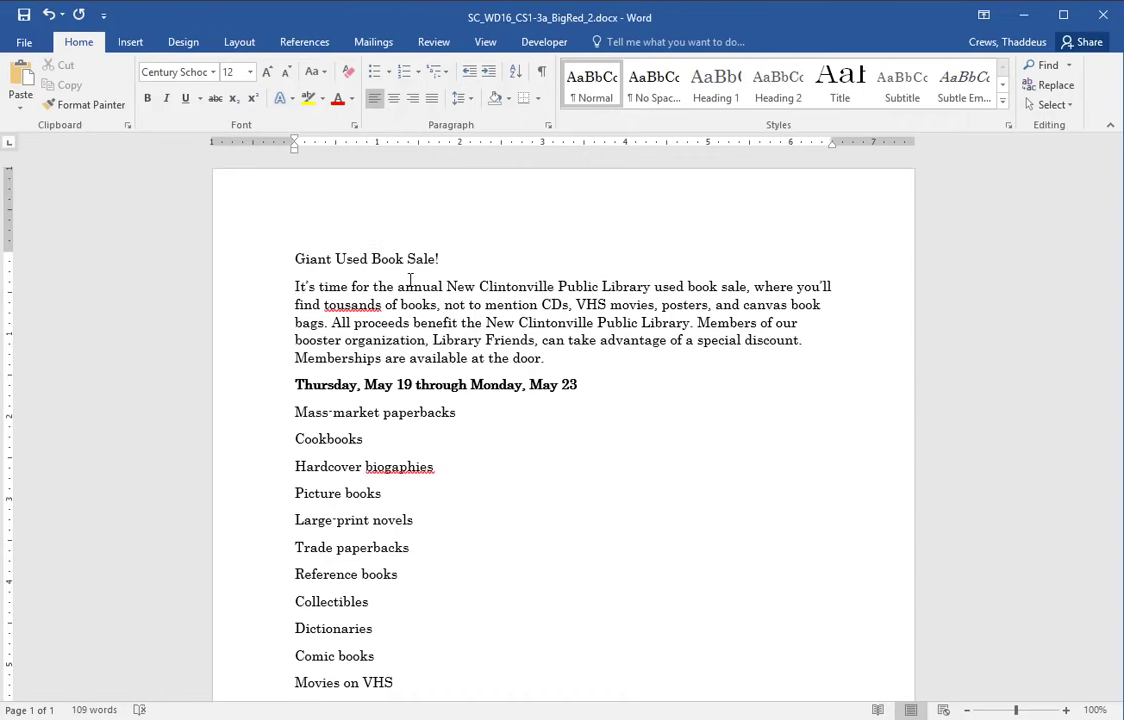
# - Center the heading line and set its size to 36 pt
pyautogui.hotkey('alt', 'Tab')
pyautogui.moveTo(235, 447); pyautogui.dragTo(267, 557)
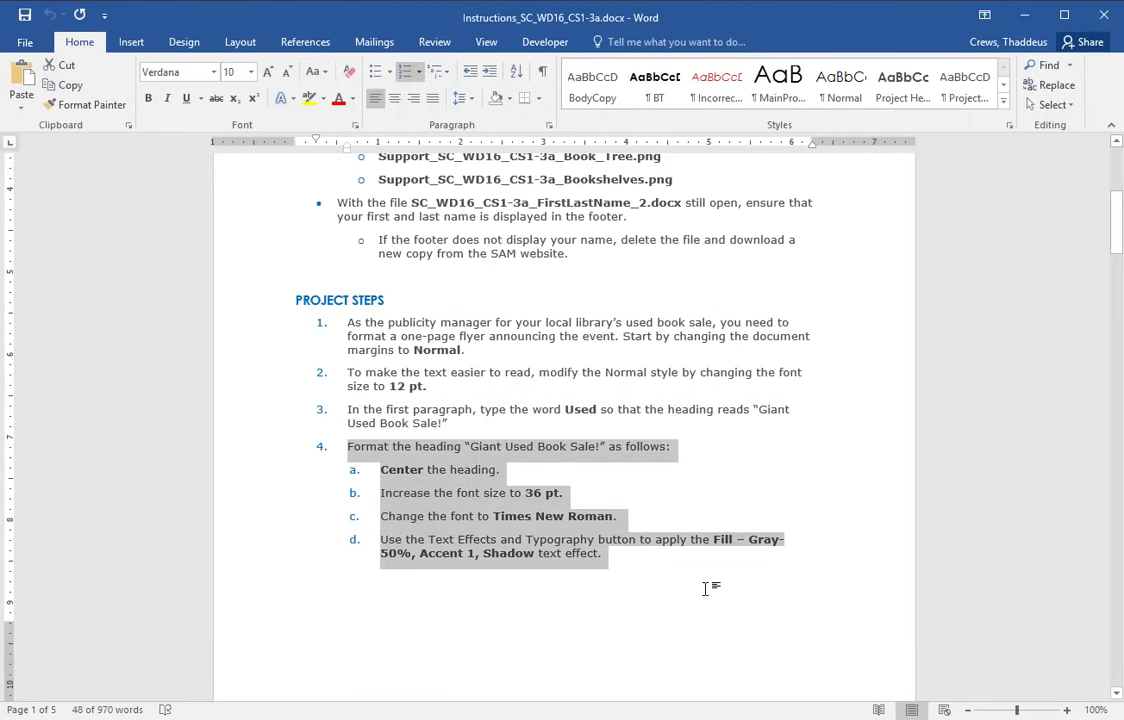
pyautogui.hotkey('alt', 'Tab')
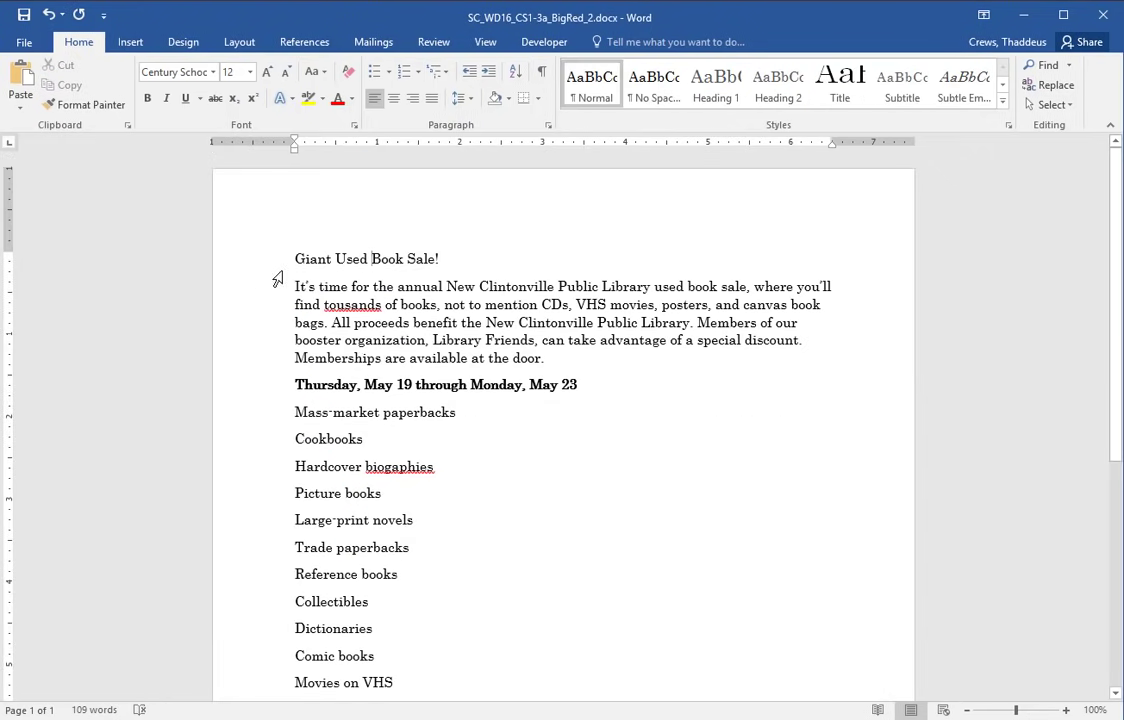
pyautogui.click(245, 262)
pyautogui.click(393, 98)
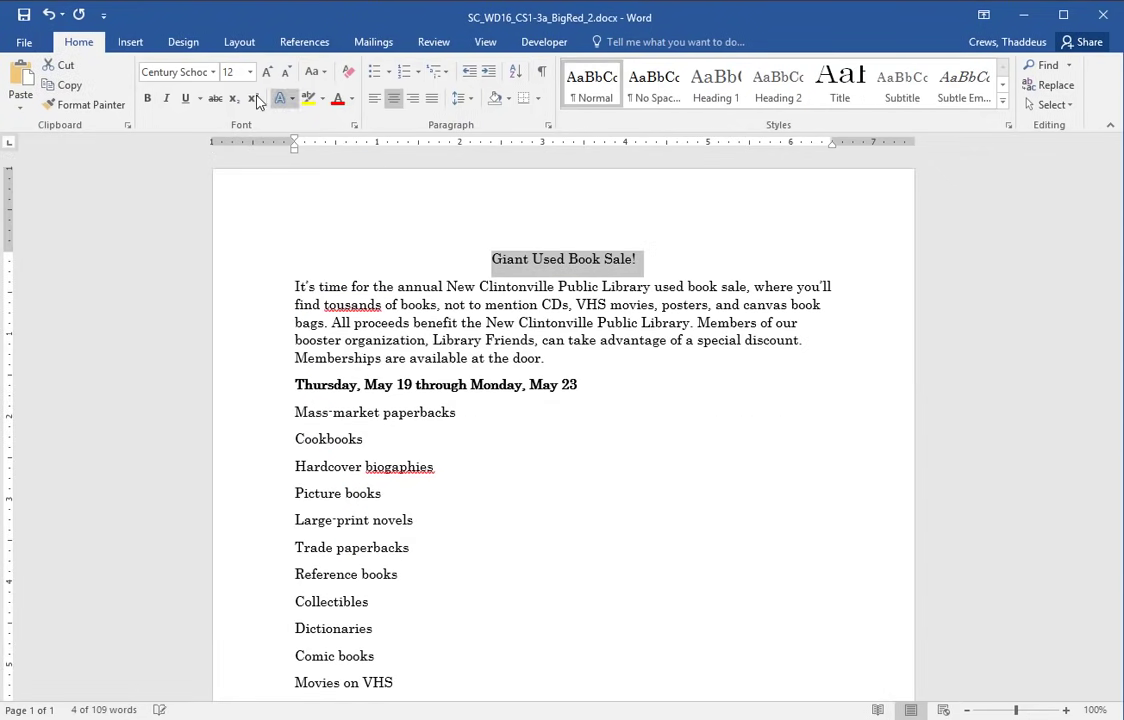
pyautogui.click(250, 72)
pyautogui.click(229, 304)
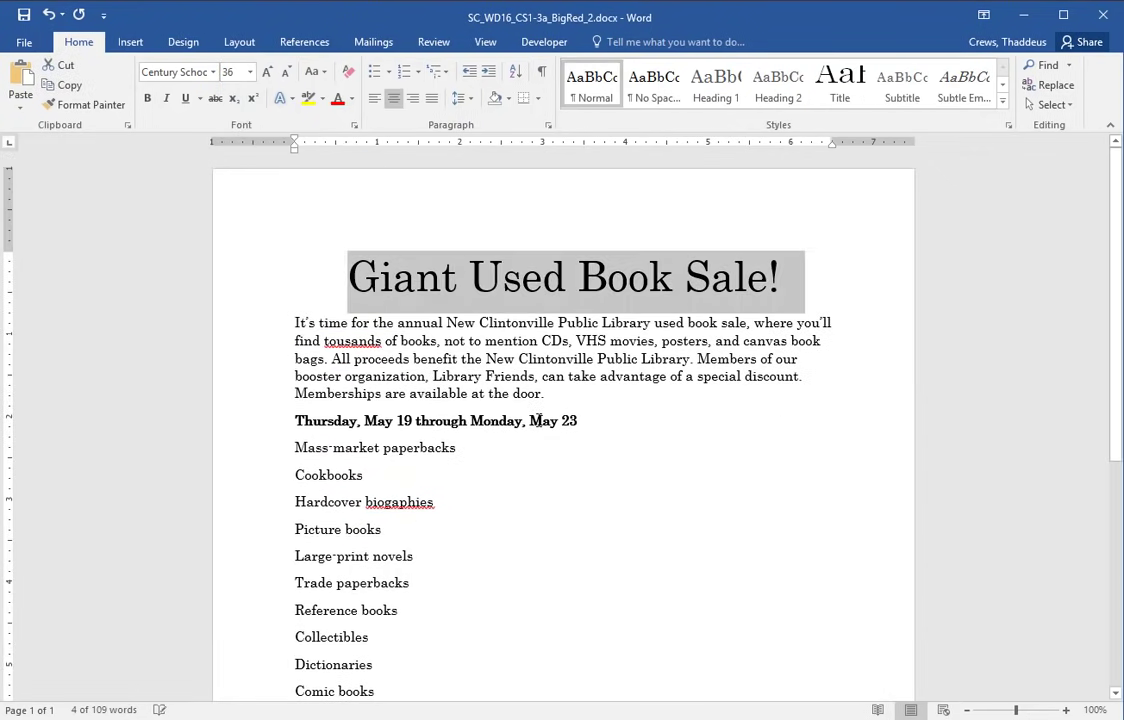
# - Change the heading font to Times New Roman
pyautogui.hotkey('alt', 'Tab')
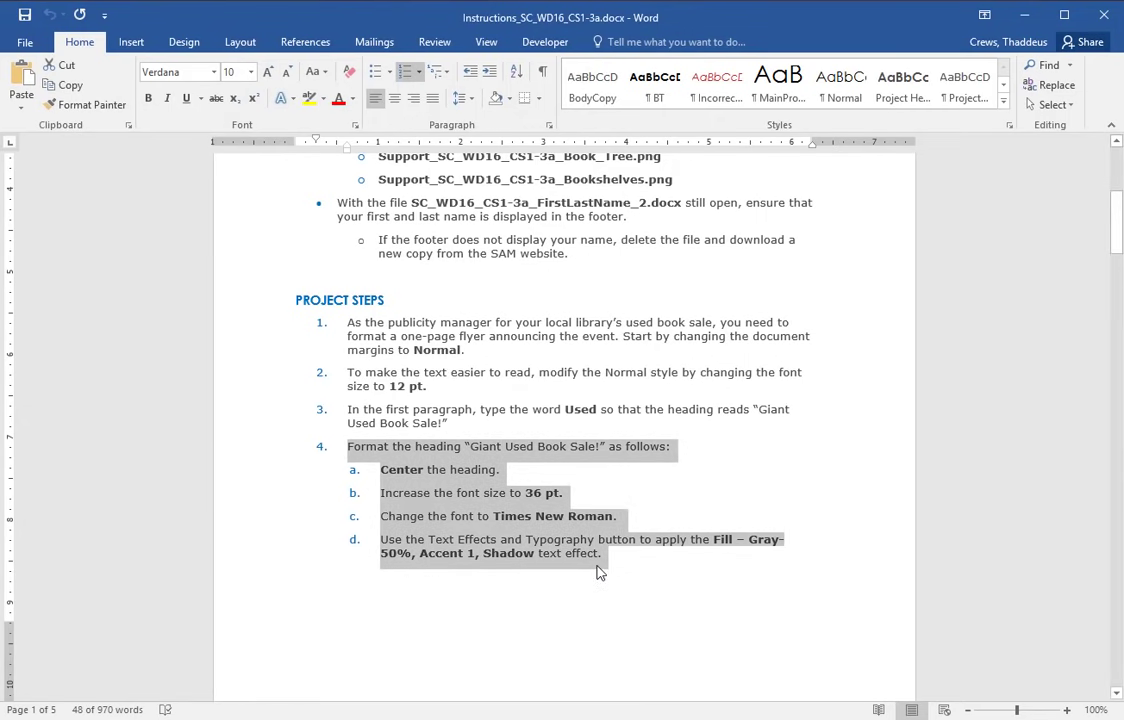
pyautogui.click(625, 549)
pyautogui.moveTo(430, 539); pyautogui.dragTo(597, 540)
pyautogui.hotkey('alt', 'Tab')
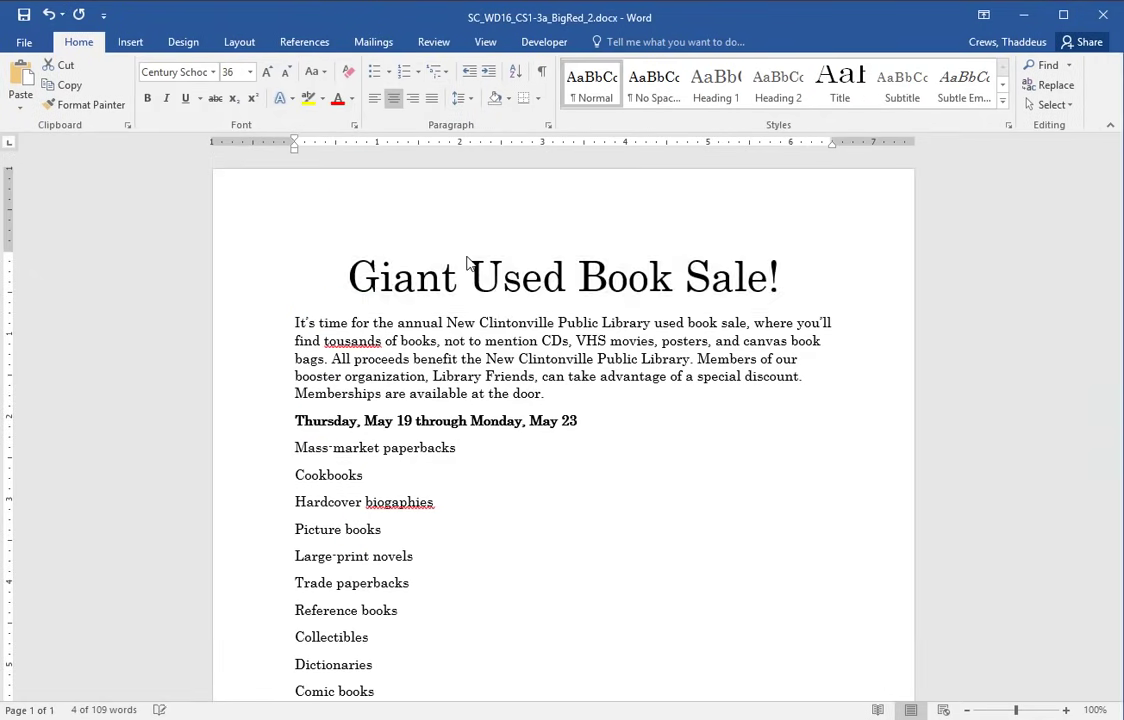
pyautogui.click(213, 72)
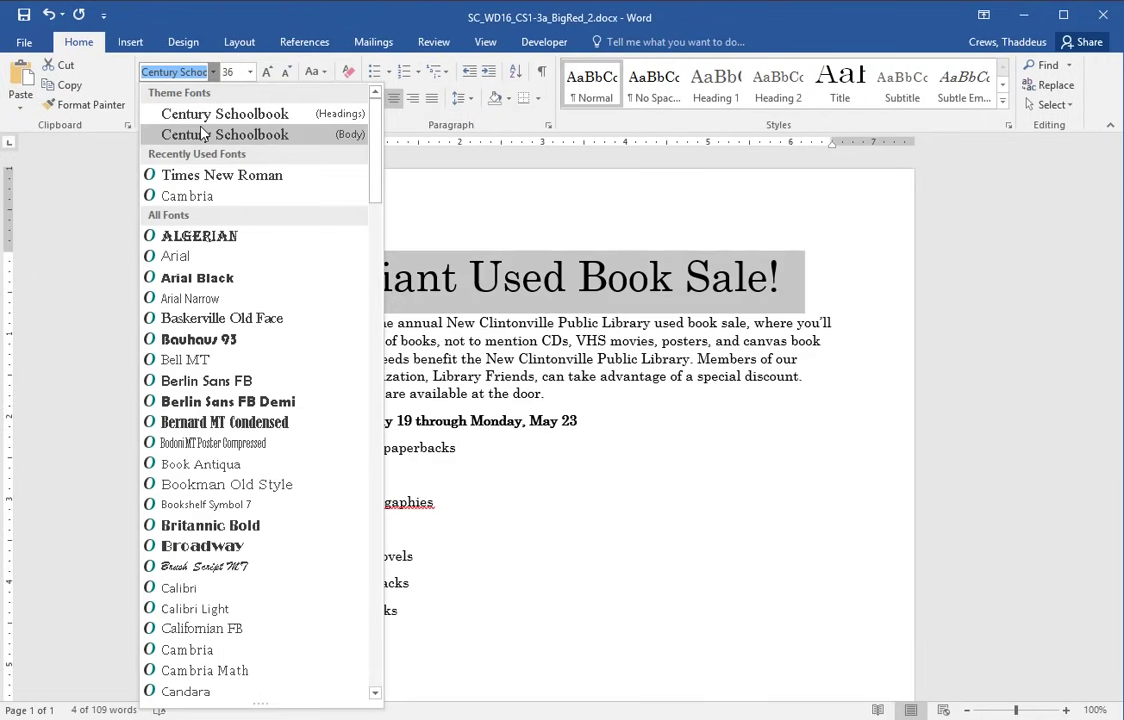
pyautogui.click(203, 176)
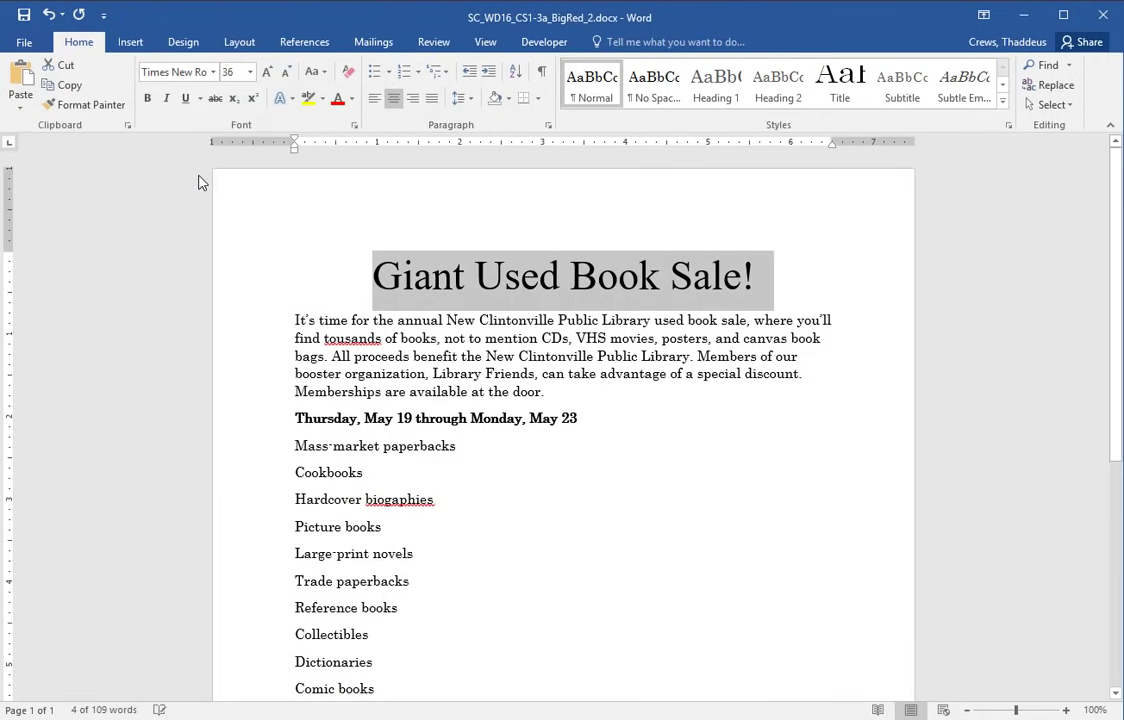
pyautogui.click(644, 426)
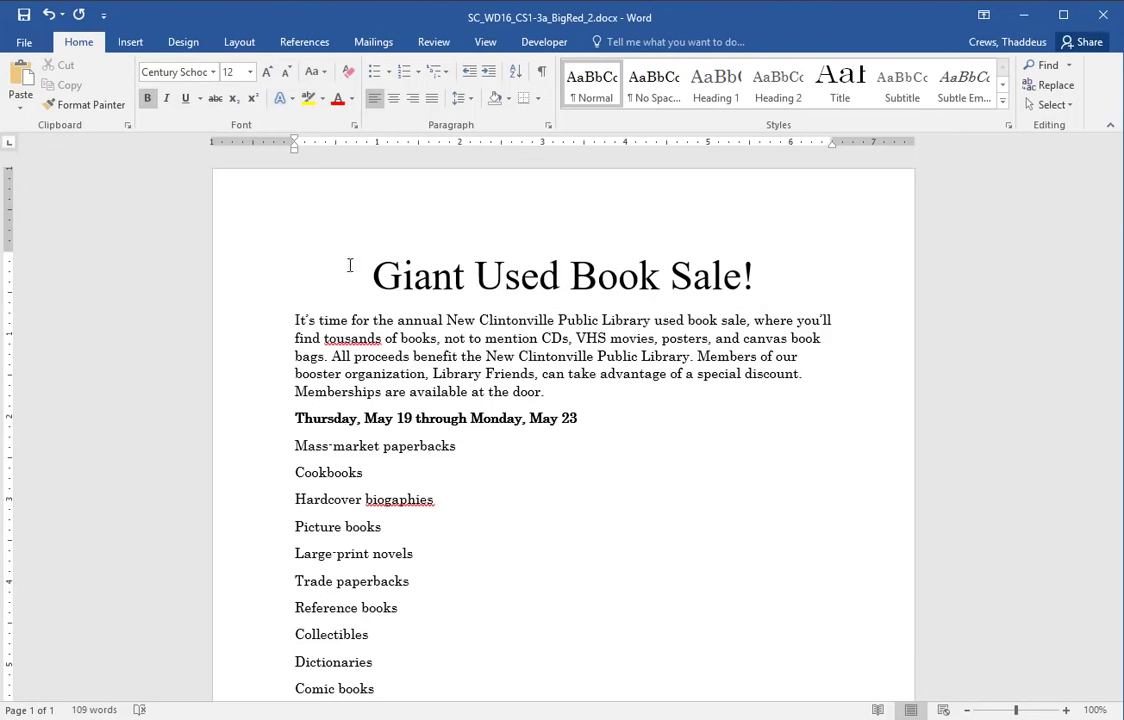
pyautogui.click(240, 278)
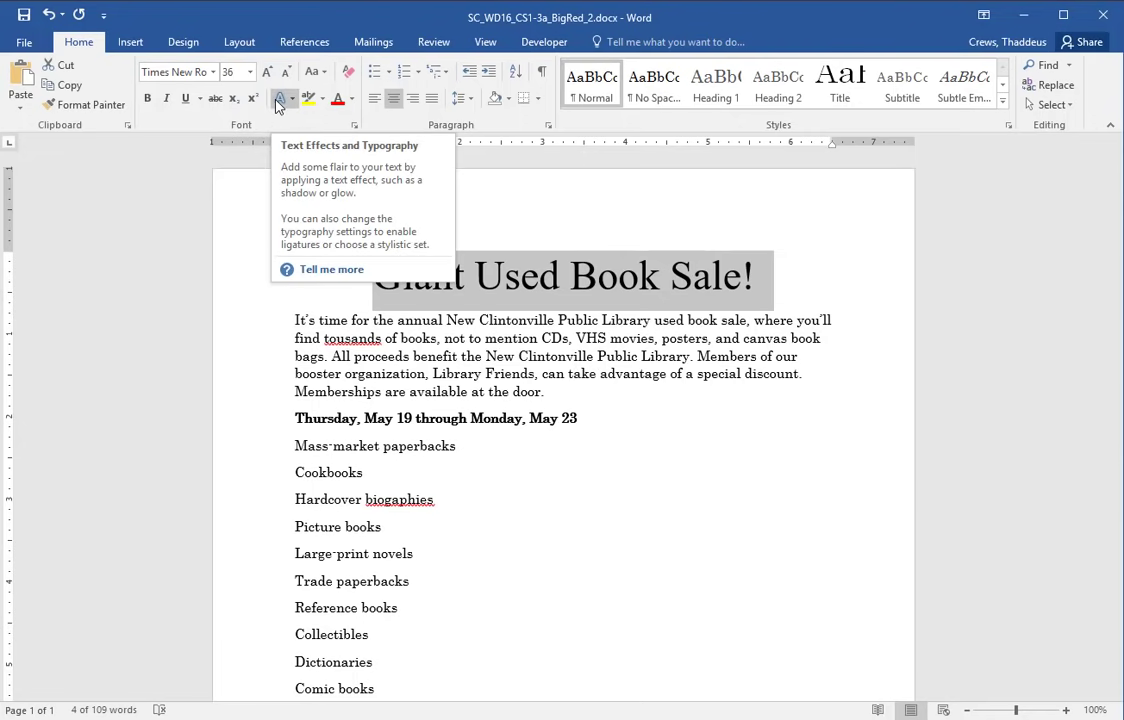
# - Apply the Fill Gray-50% Accent 1 Shadow text effect to the heading
pyautogui.hotkey('alt', 'Tab')
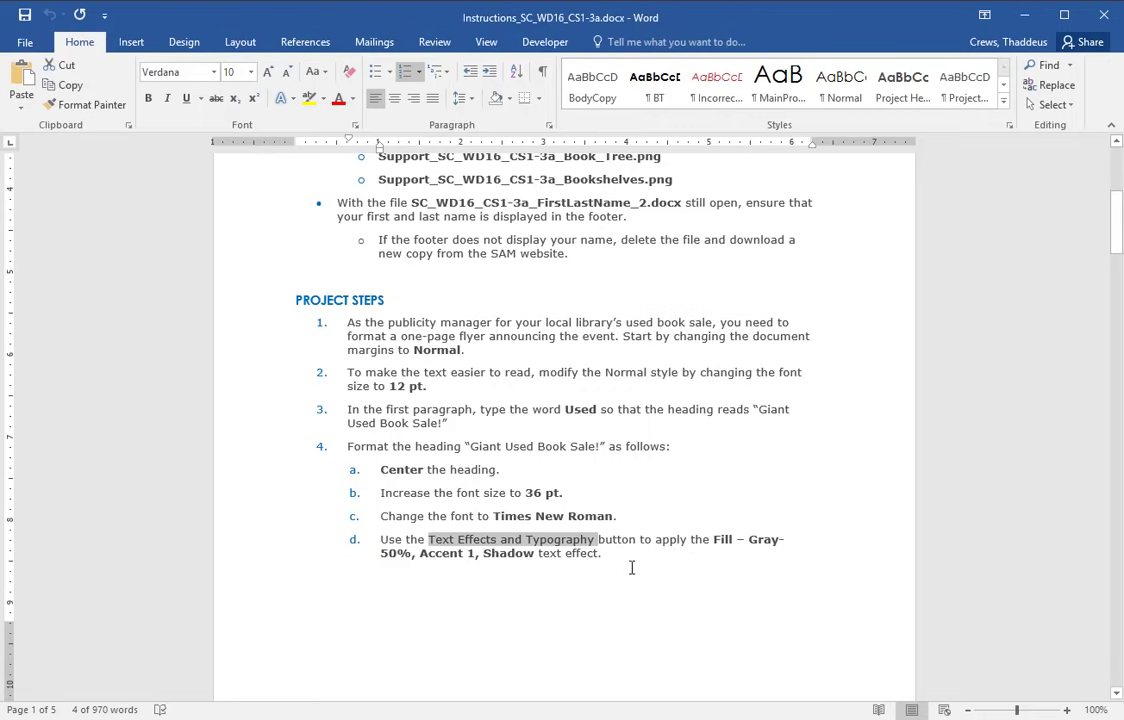
pyautogui.hotkey('alt', 'Tab')
pyautogui.click(293, 100)
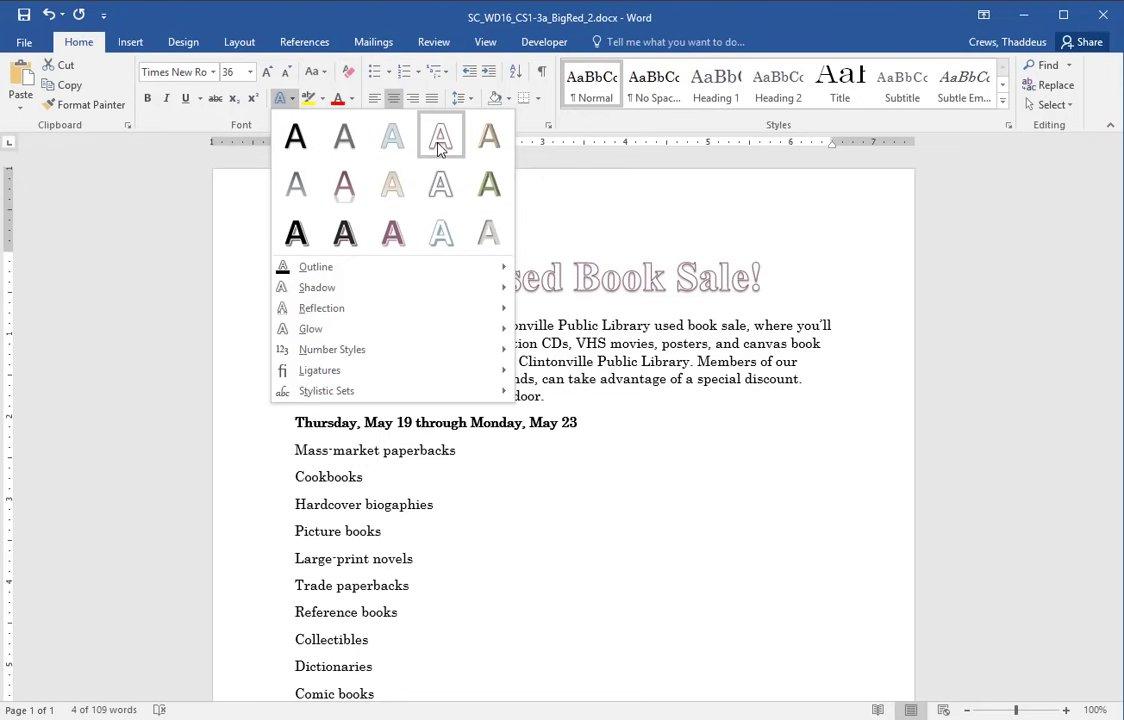
pyautogui.click(343, 137)
pyautogui.hotkey('alt', 'Tab')
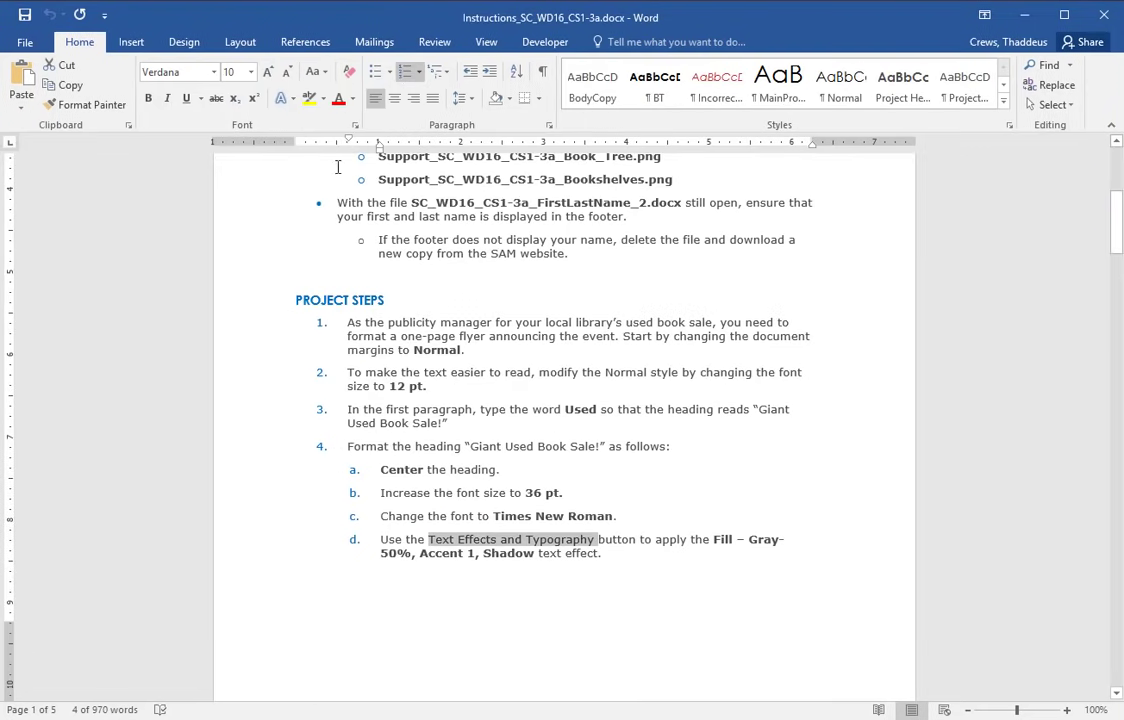
pyautogui.scroll(-10, 351, 651)
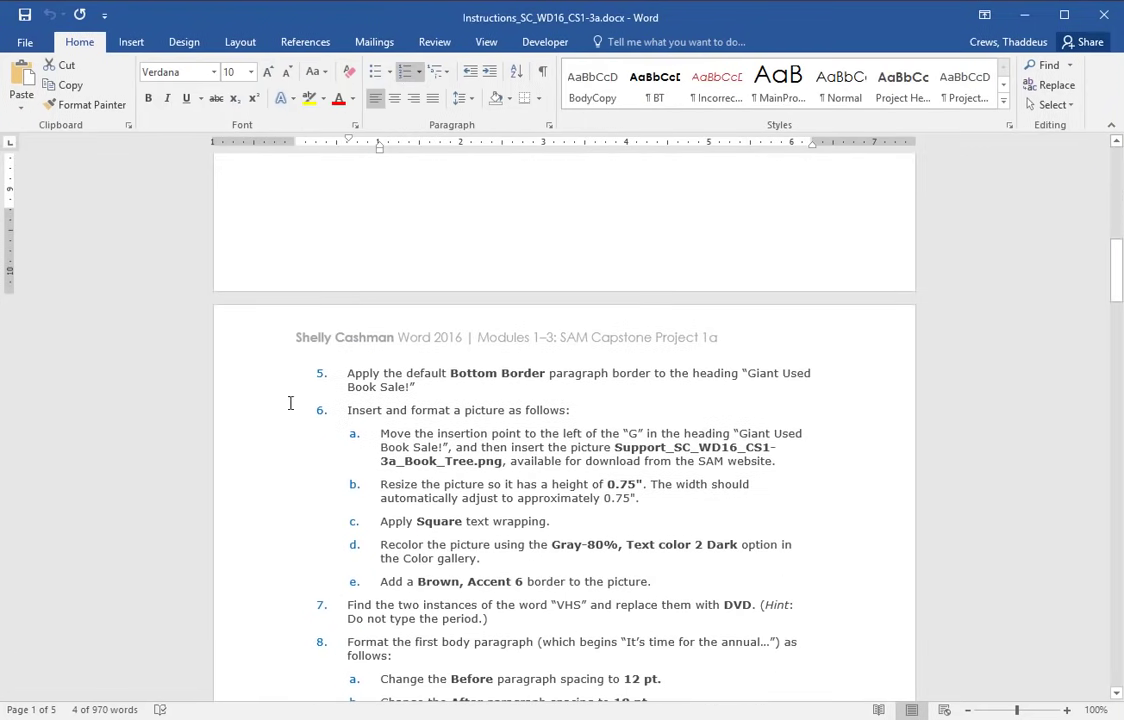
pyautogui.doubleClick(260, 385)
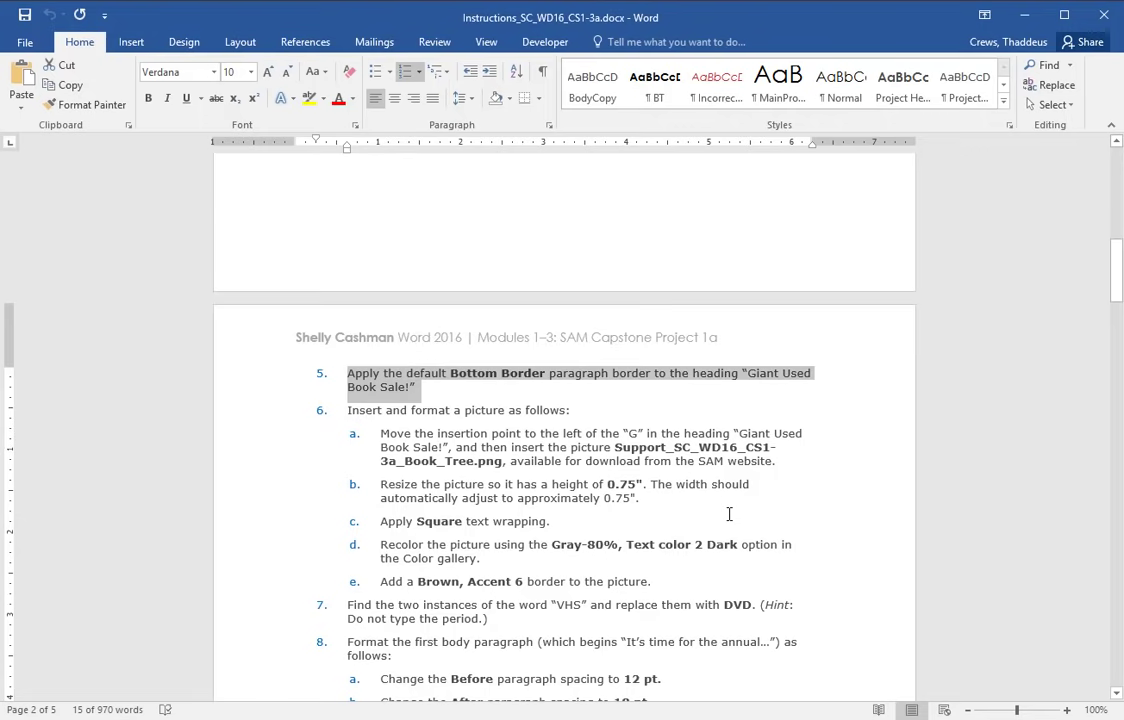
pyautogui.hotkey('alt', 'Tab')
# - Add a bottom border beneath the flyer's heading paragraph
pyautogui.click(522, 278)
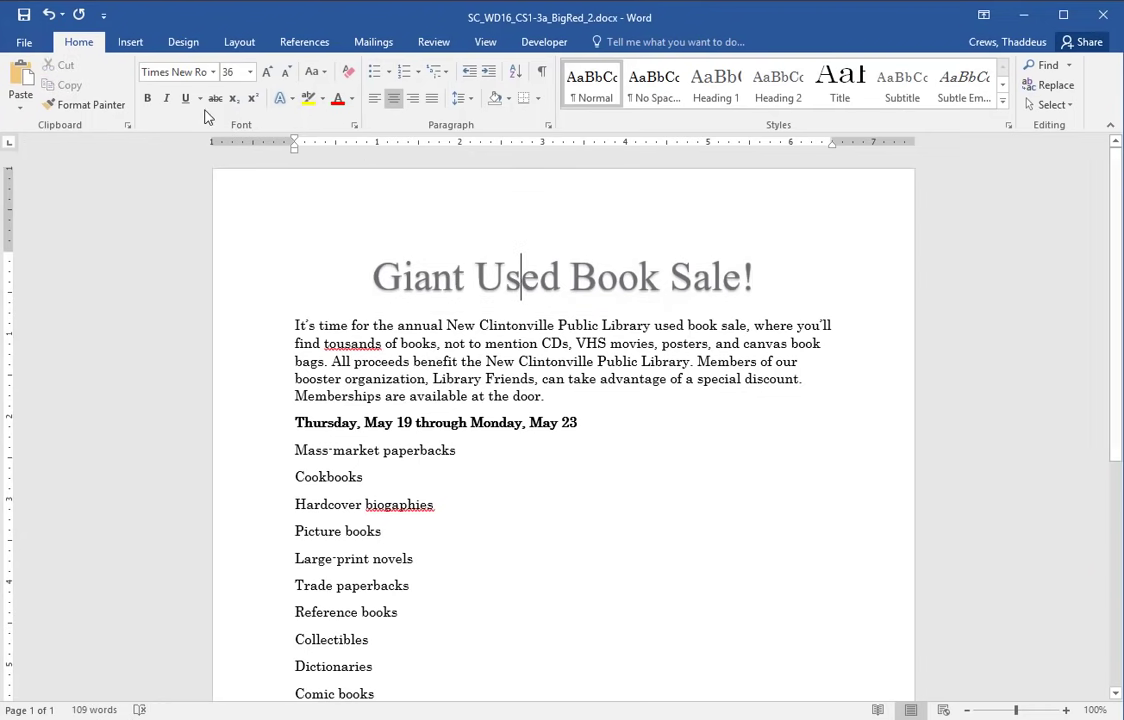
pyautogui.click(537, 99)
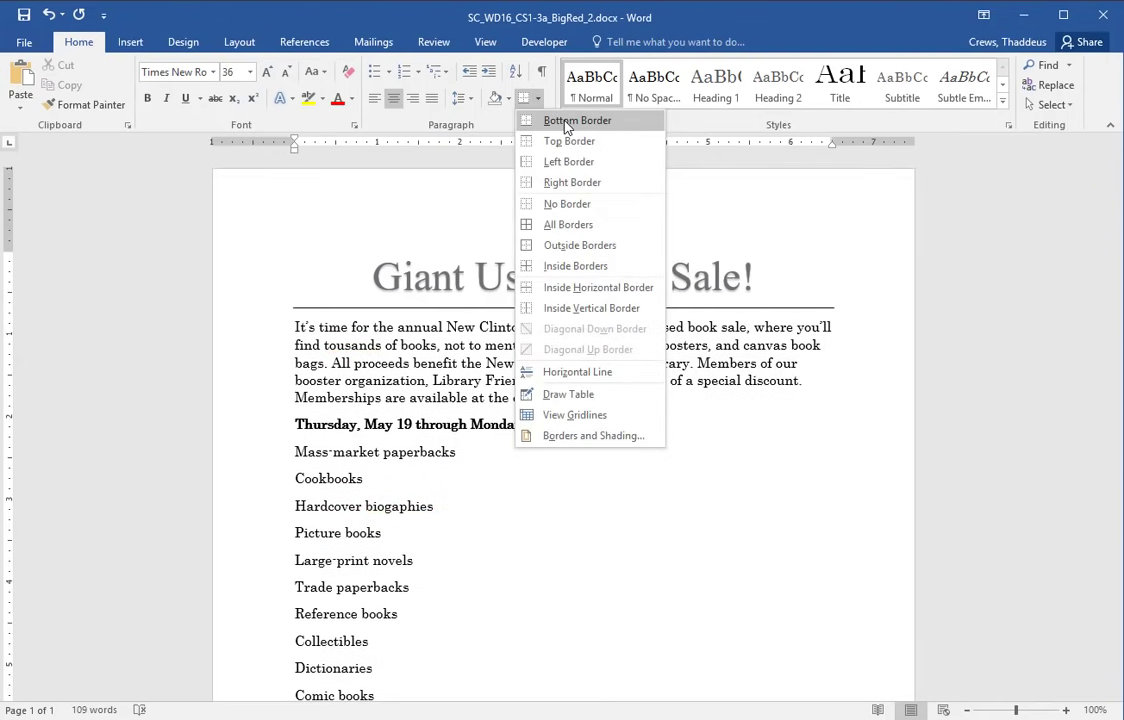
pyautogui.click(565, 118)
pyautogui.hotkey('alt', 'Tab')
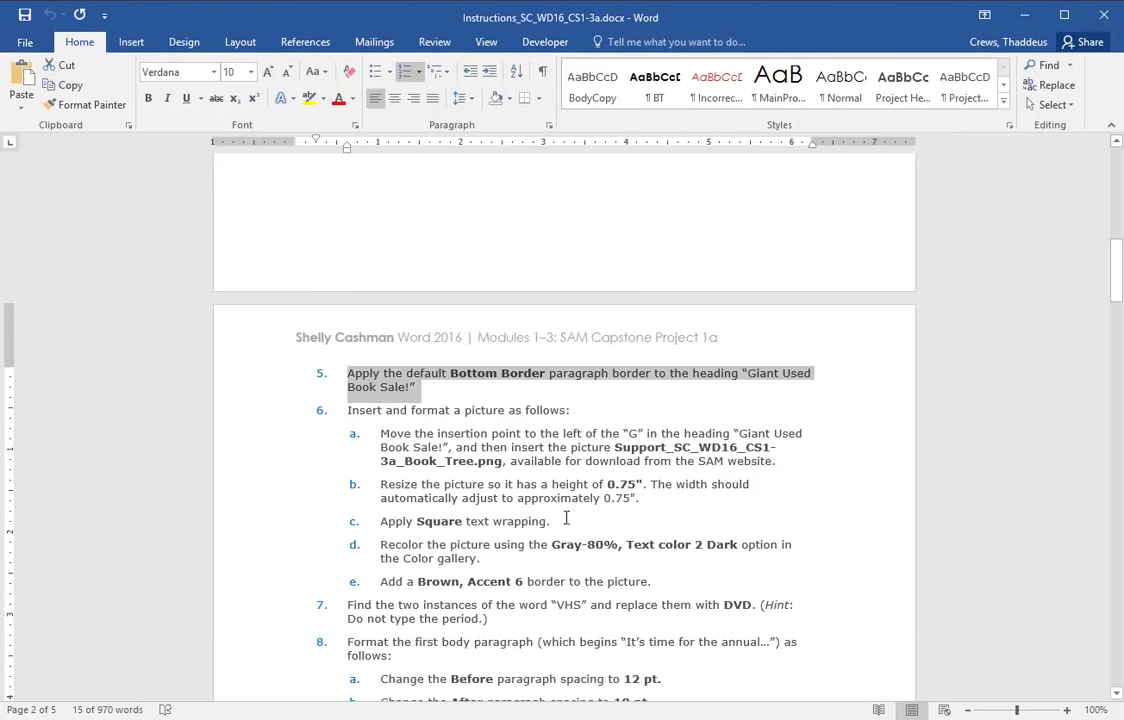
pyautogui.click(257, 411)
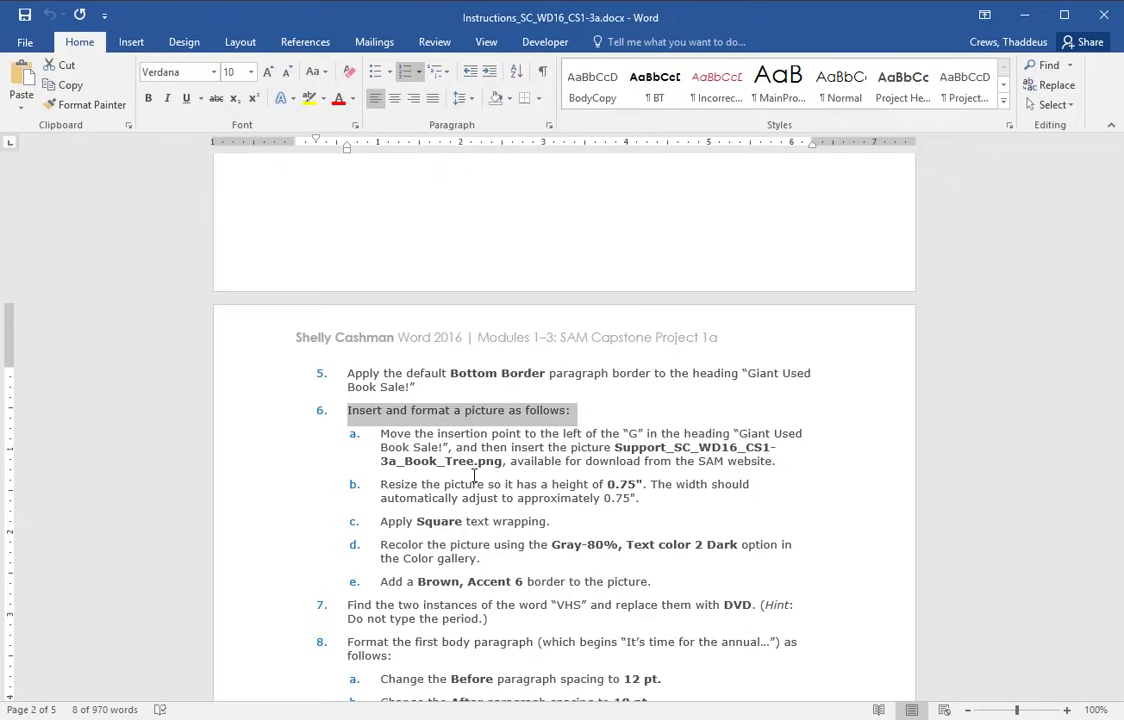
# - Download Support_SC_WD16_CS1-3a_Book_Tree.png from SAM to the Desktop
pyautogui.hotkey('alt', 'Tab')
pyautogui.hotkey('alt', 'Tab')
pyautogui.press('Tab')
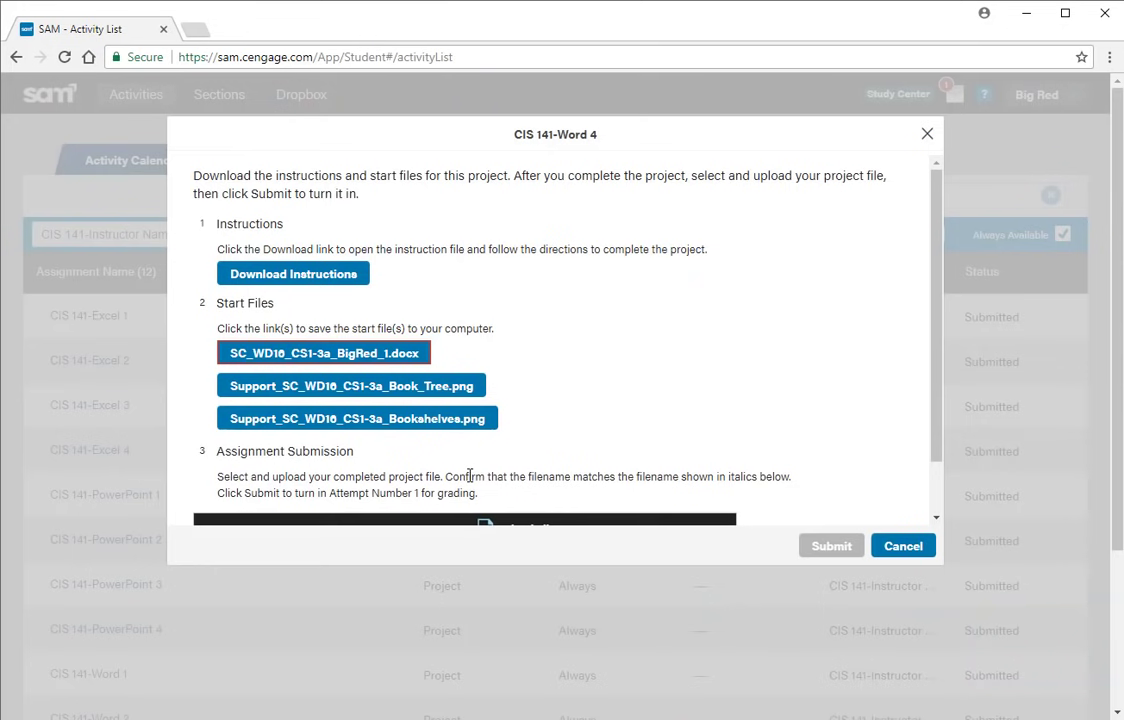
pyautogui.click(418, 387)
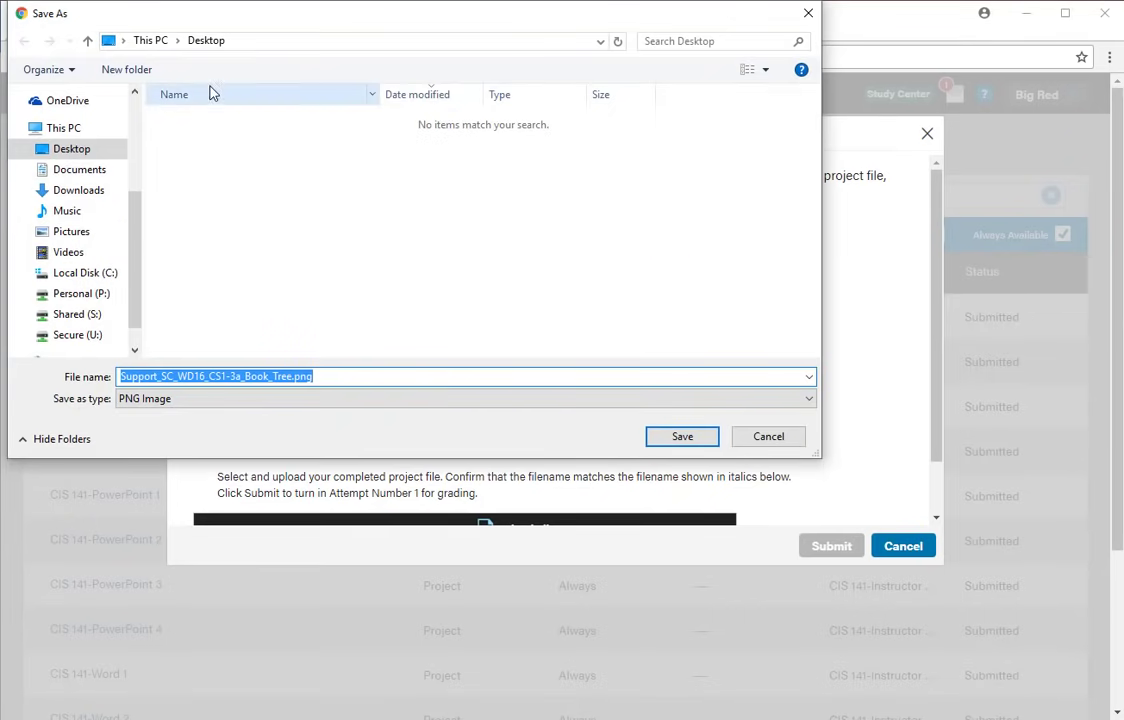
pyautogui.click(668, 440)
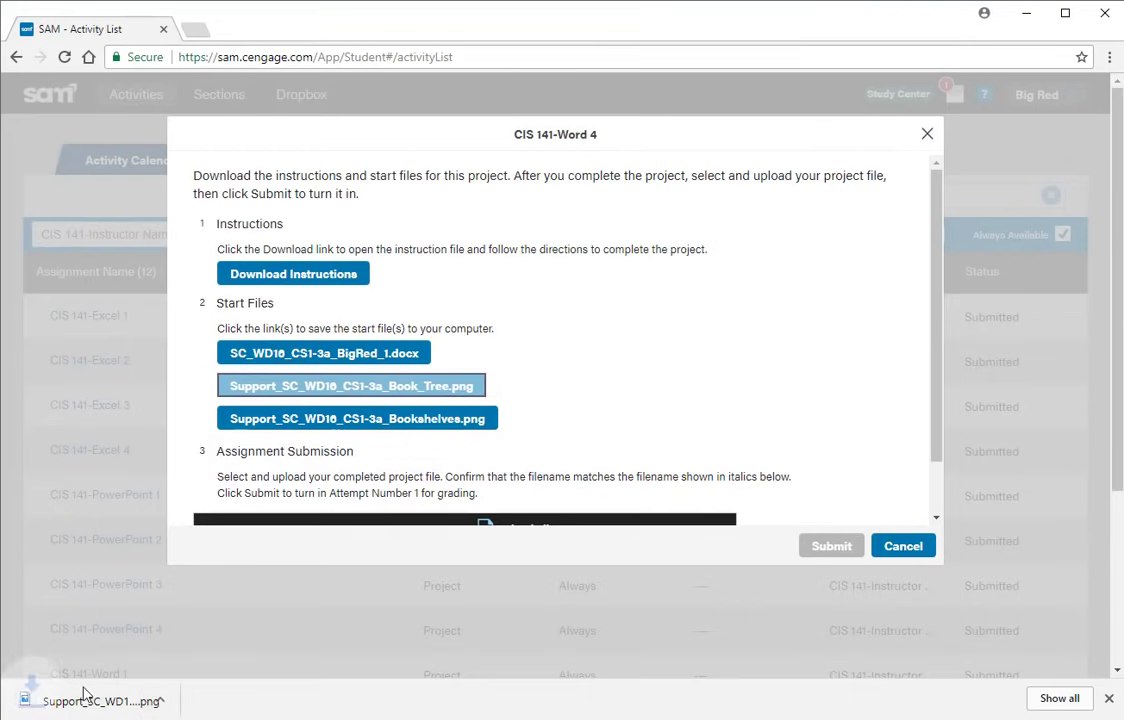
pyautogui.click(1110, 699)
# - Insert Support_SC_WD16_CS1-3a_Book_Tree.png from the Desktop just before 'Giant' in the heading
pyautogui.hotkey('alt', 'Tab')
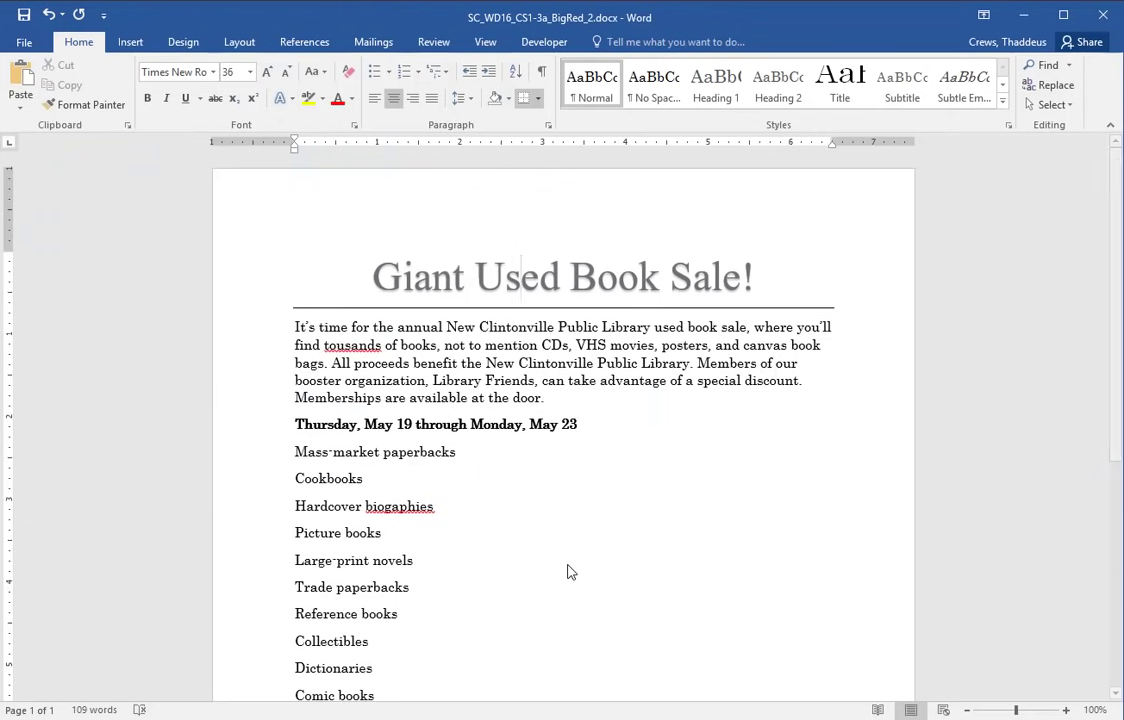
pyautogui.click(350, 297)
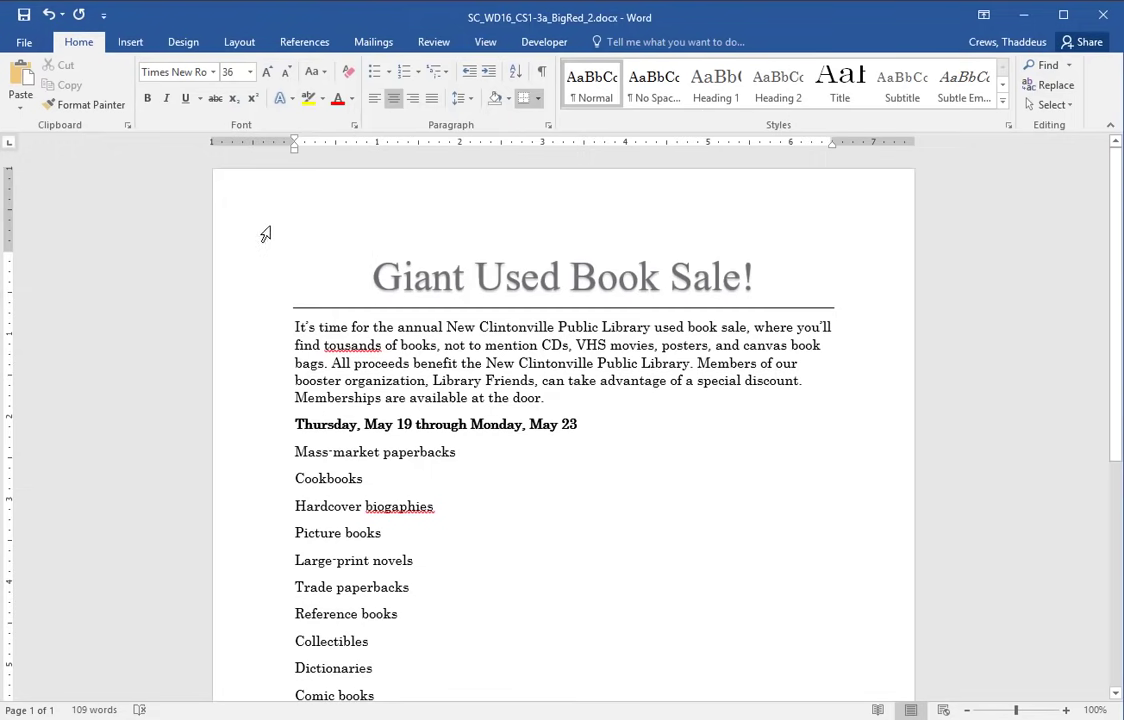
pyautogui.click(128, 42)
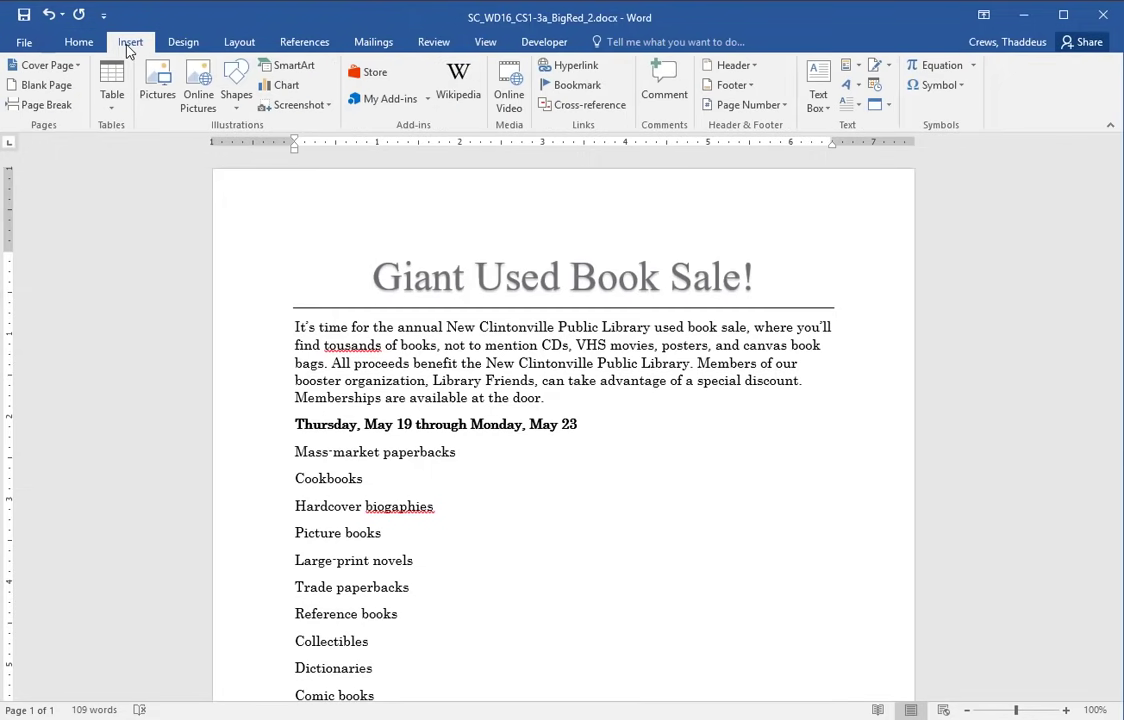
pyautogui.click(157, 87)
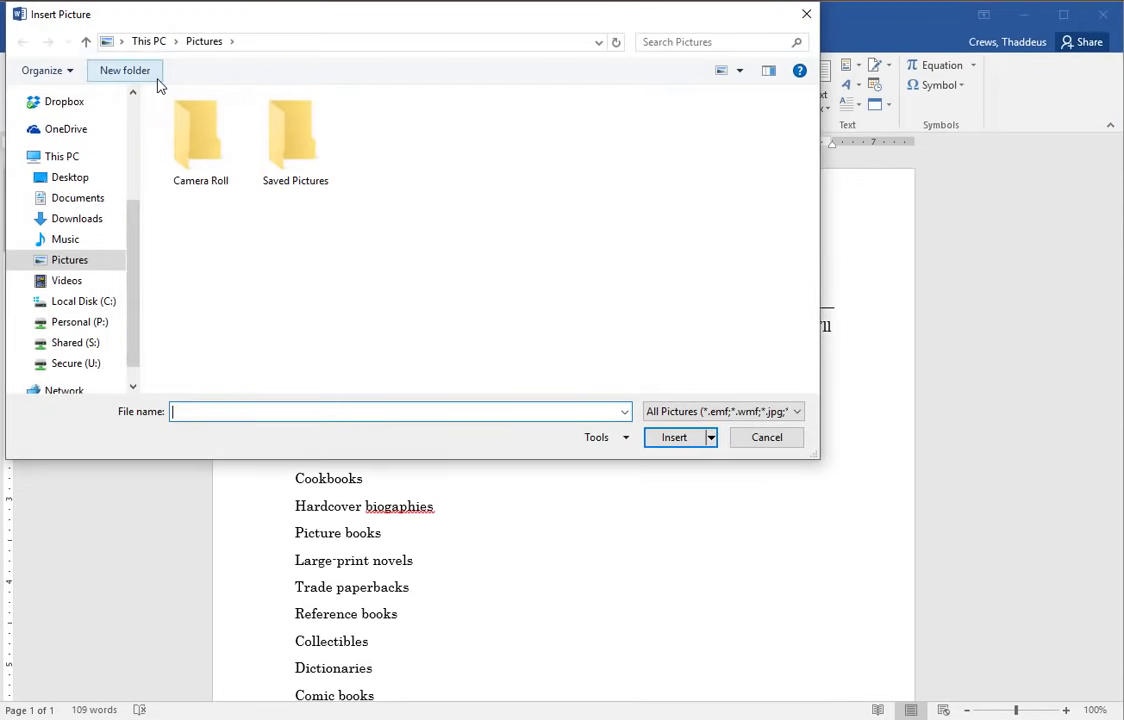
pyautogui.scroll(3, 131, 258)
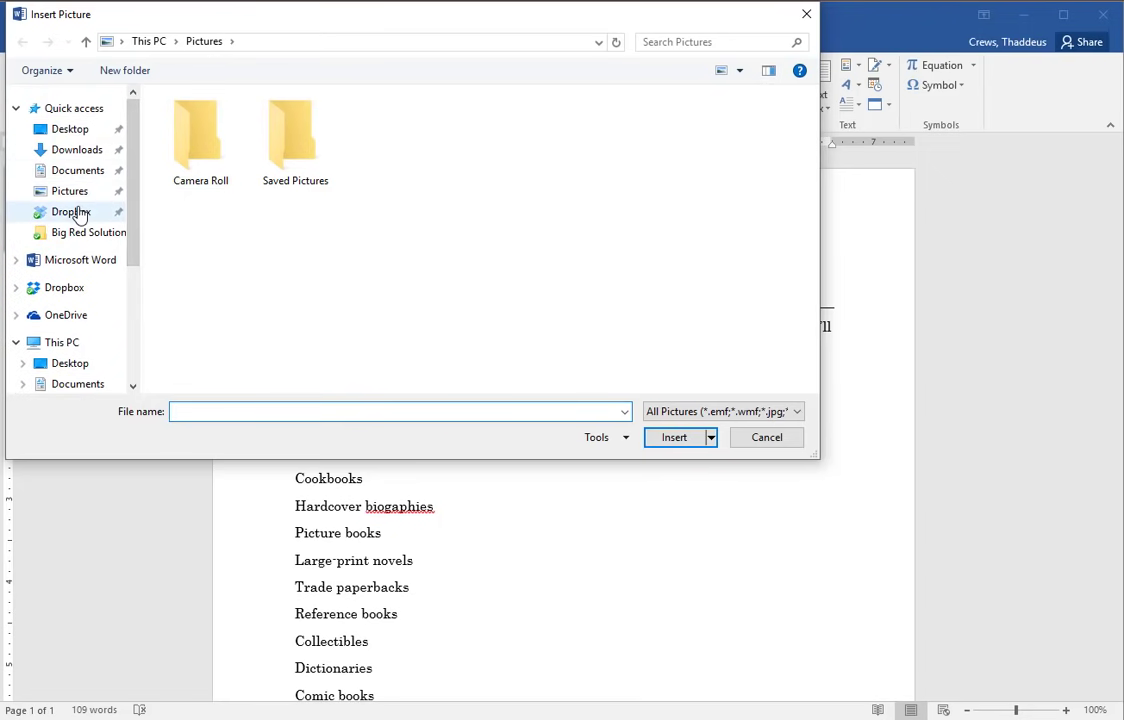
pyautogui.click(72, 130)
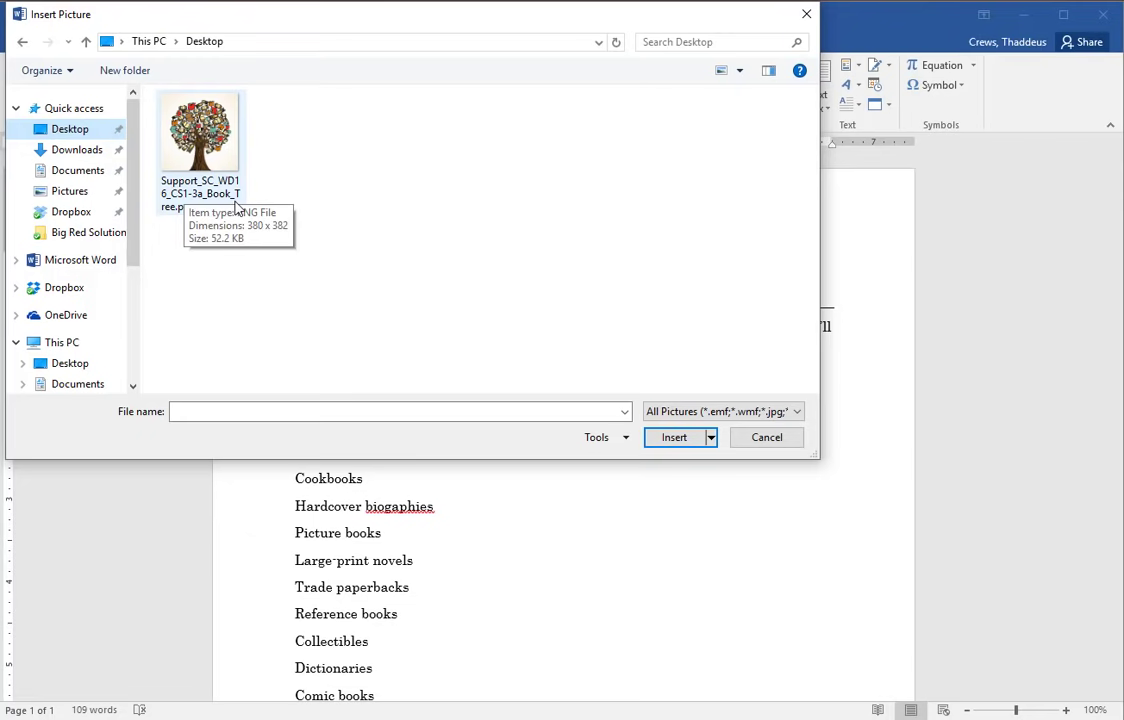
pyautogui.doubleClick(200, 135)
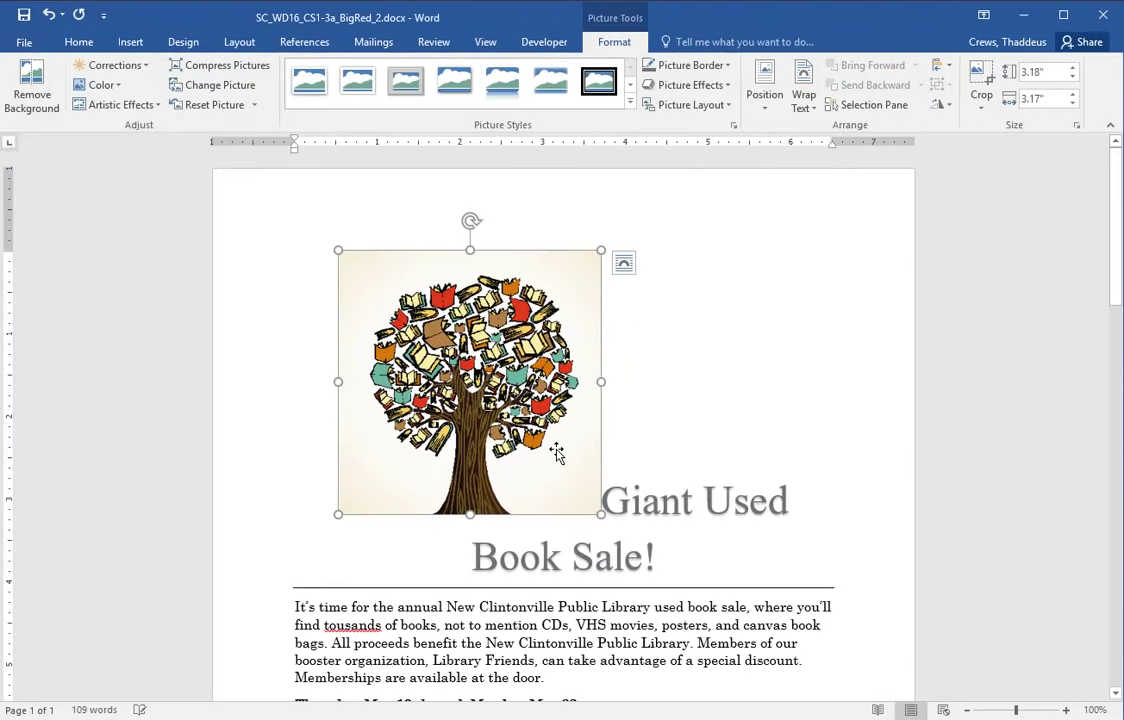
# - Review the instructions' step b about resizing the picture
pyautogui.hotkey('alt', 'Tab')
pyautogui.hotkey('alt', 'Tab')
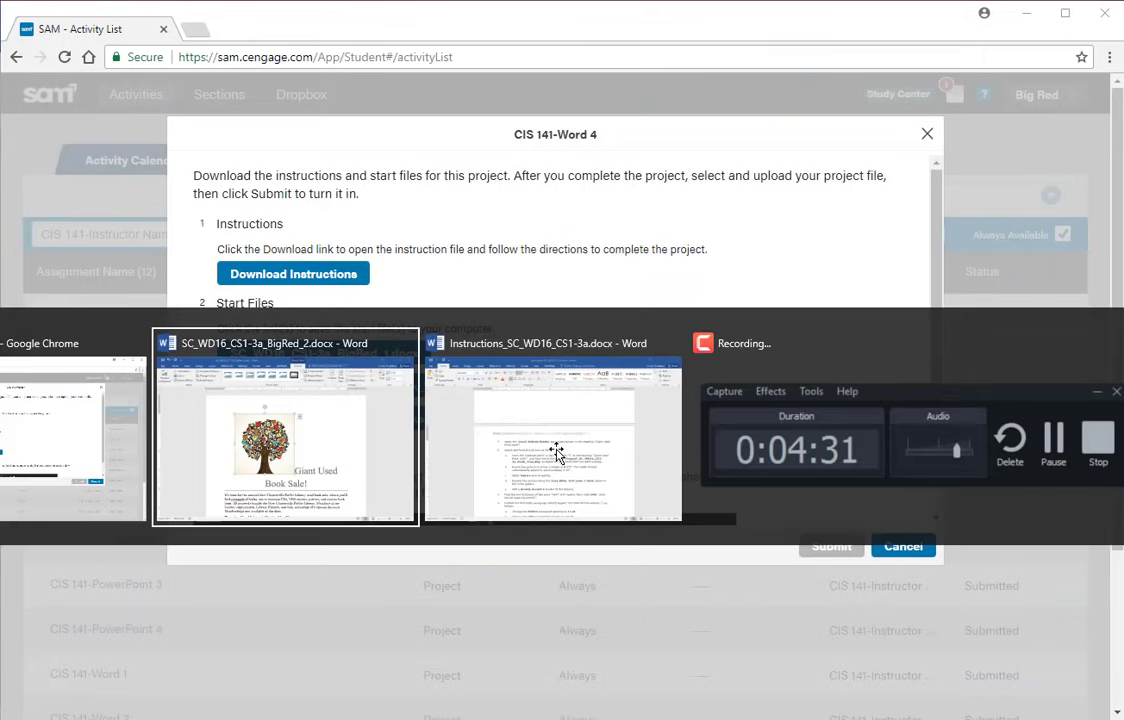
pyautogui.hotkey('alt', 'Tab')
pyautogui.press('Tab')
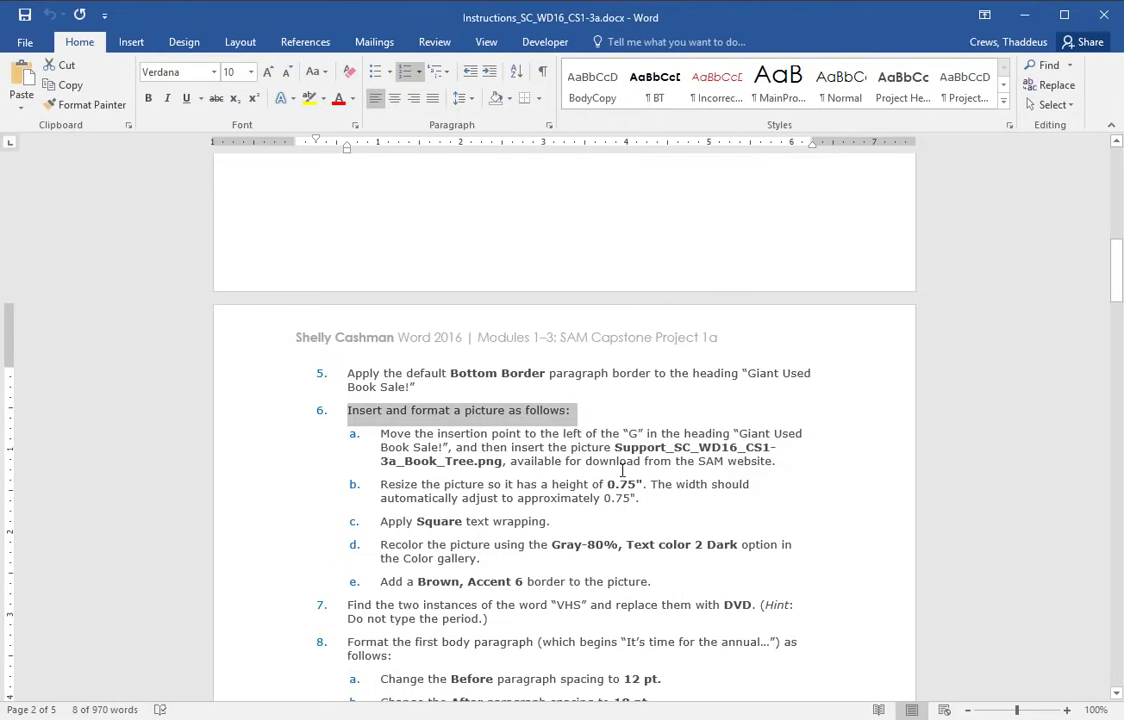
pyautogui.moveTo(421, 485); pyautogui.dragTo(655, 492)
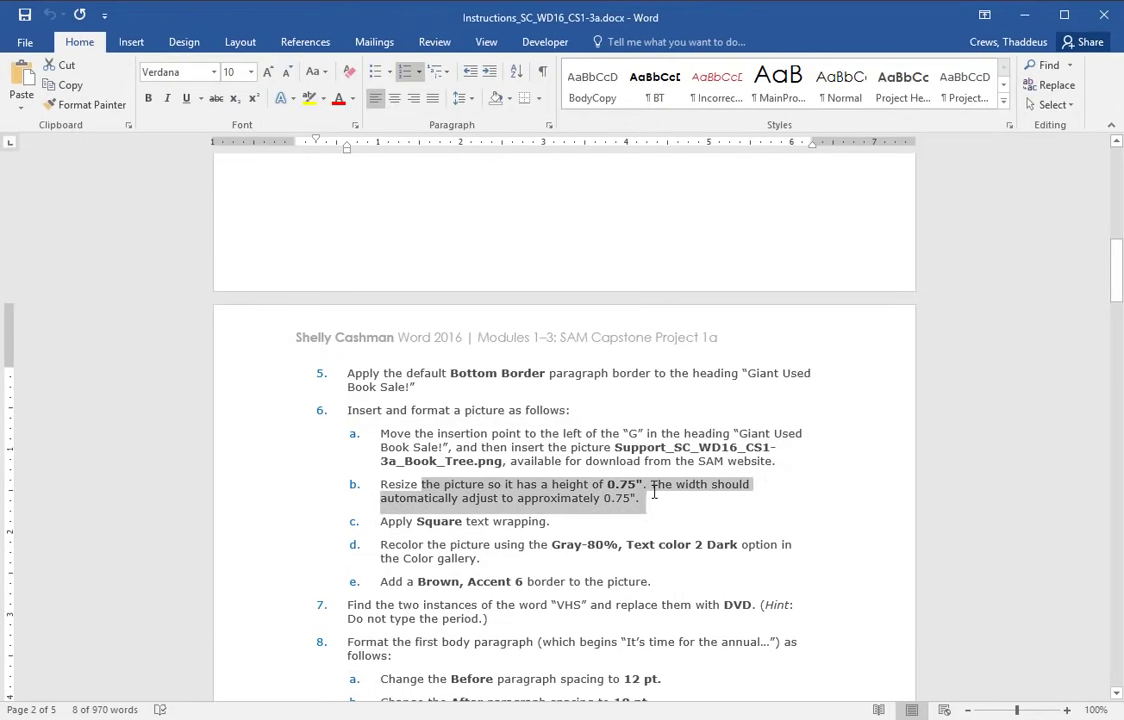
pyautogui.click(625, 498)
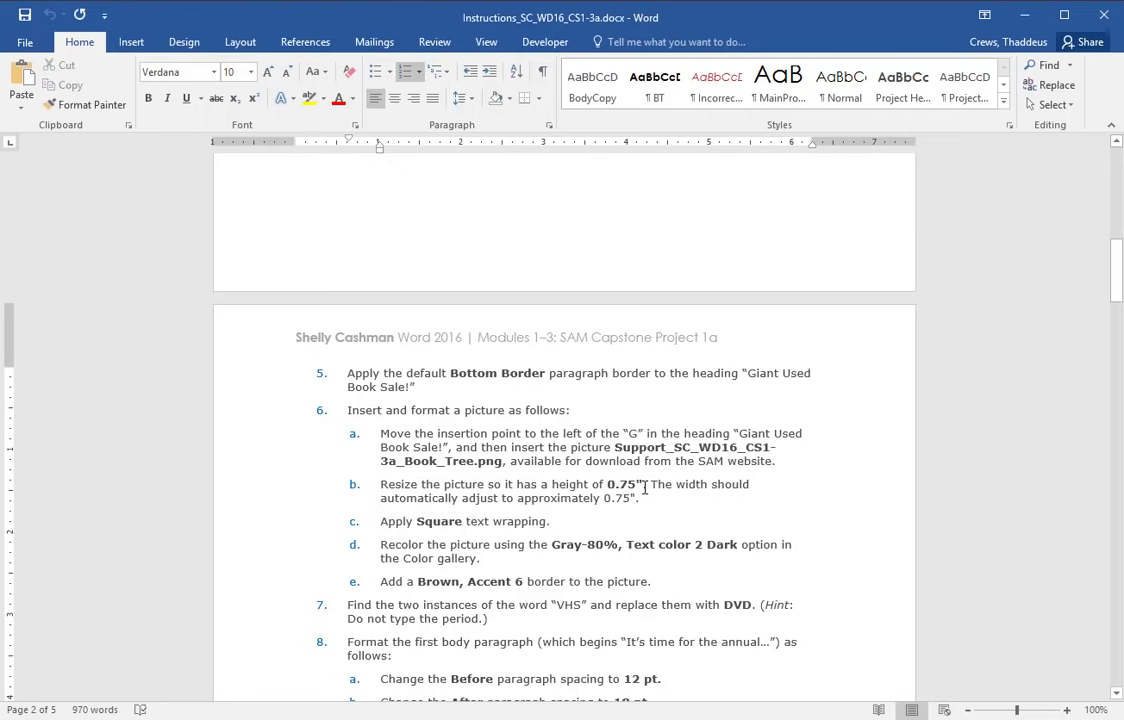
pyautogui.hotkey('alt', 'Tab')
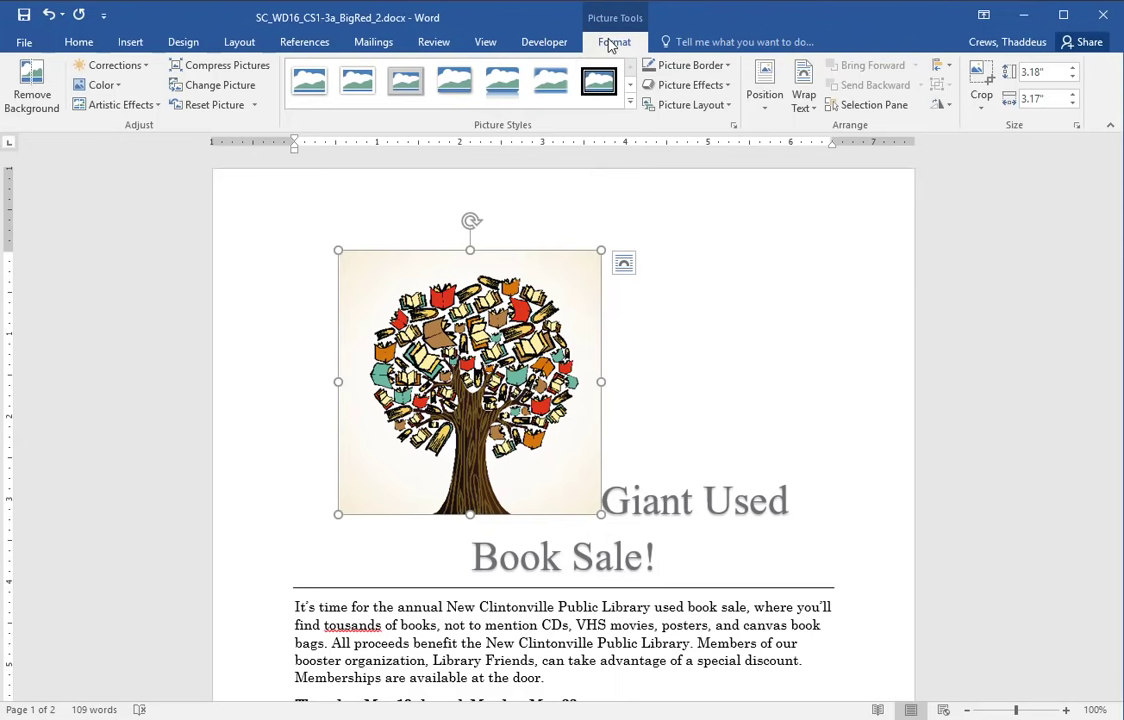
# - Resize the book-tree picture to a height of 0.75"
pyautogui.click(1050, 75)
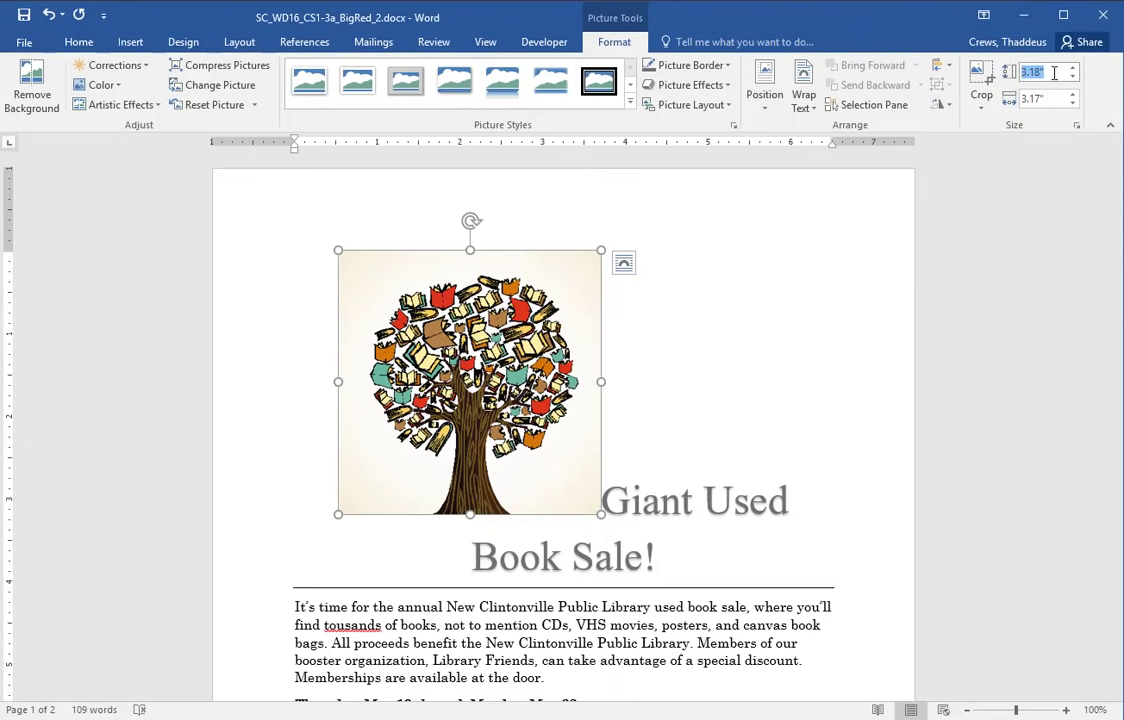
pyautogui.write('0.75')
pyautogui.press('Return')
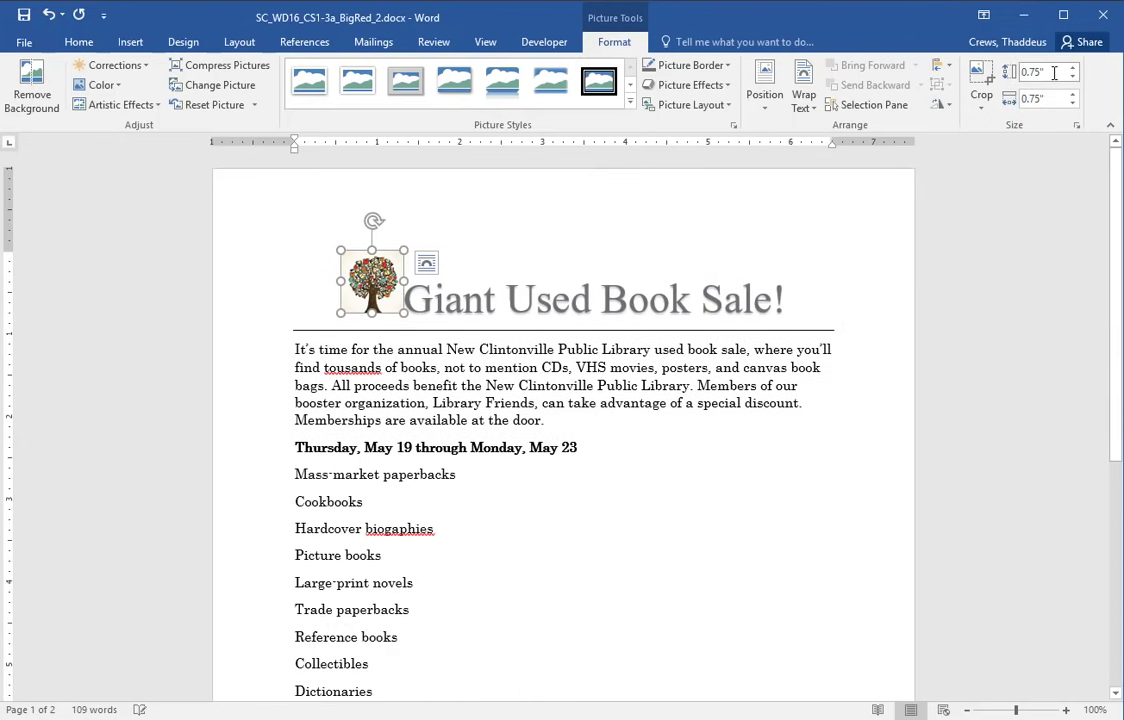
pyautogui.click(1045, 75)
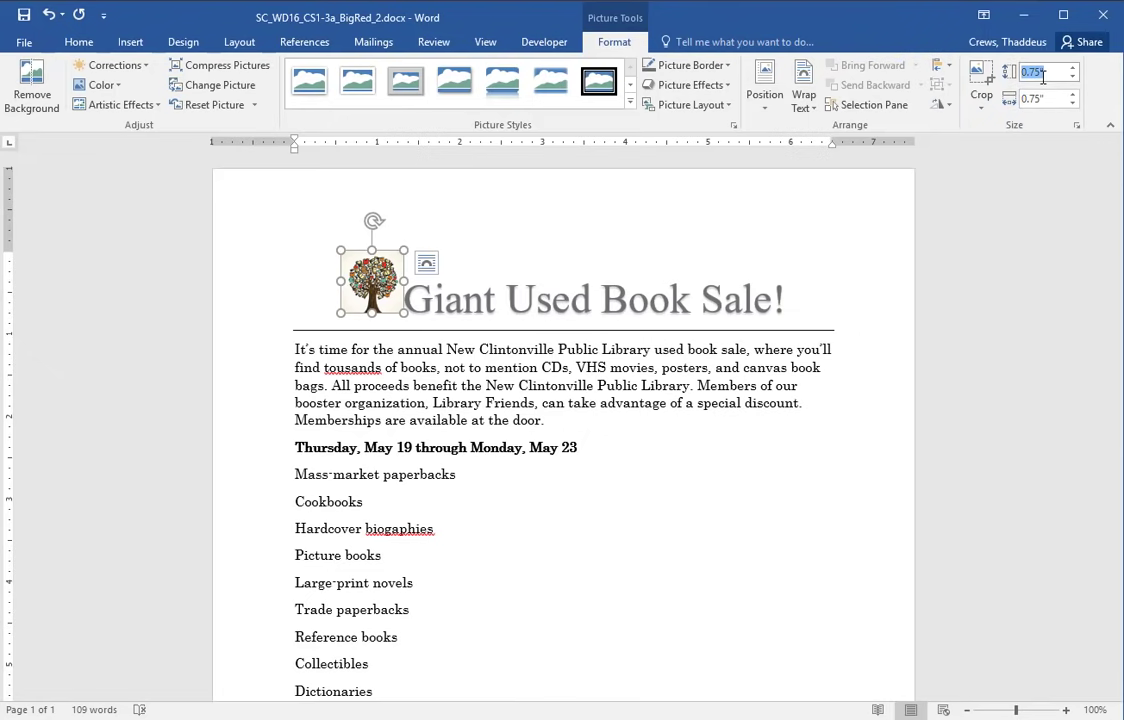
# - Set the picture's text wrapping to Square
pyautogui.hotkey('alt', 'Tab')
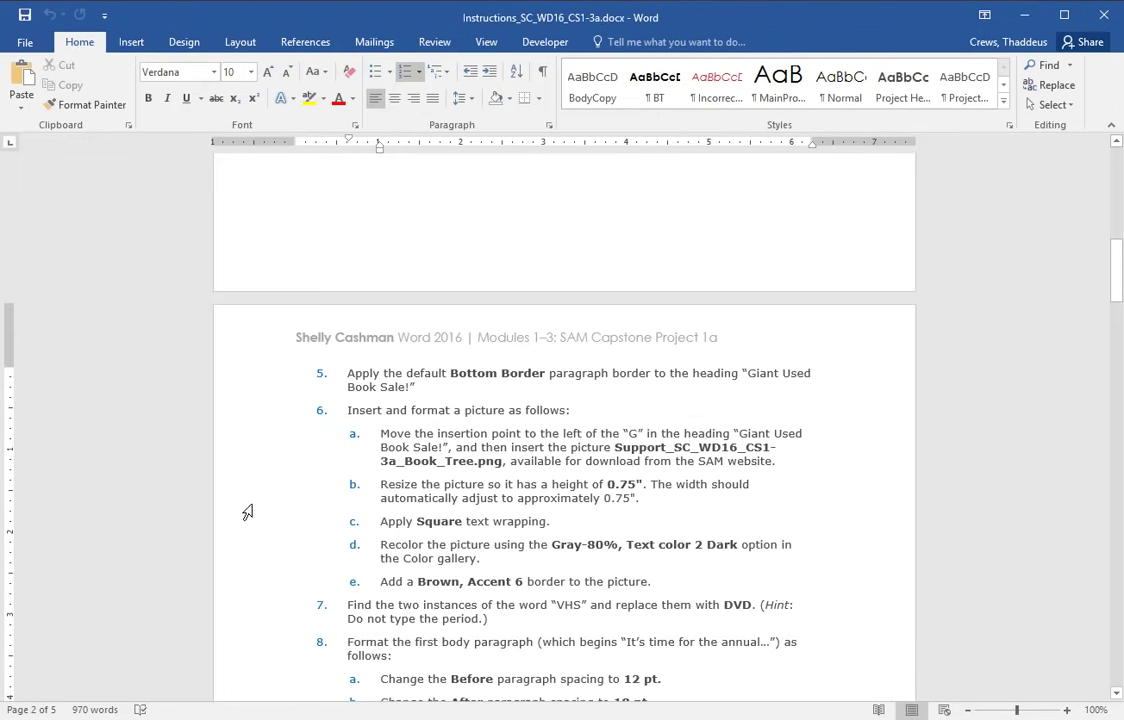
pyautogui.click(254, 524)
pyautogui.hotkey('alt', 'Tab')
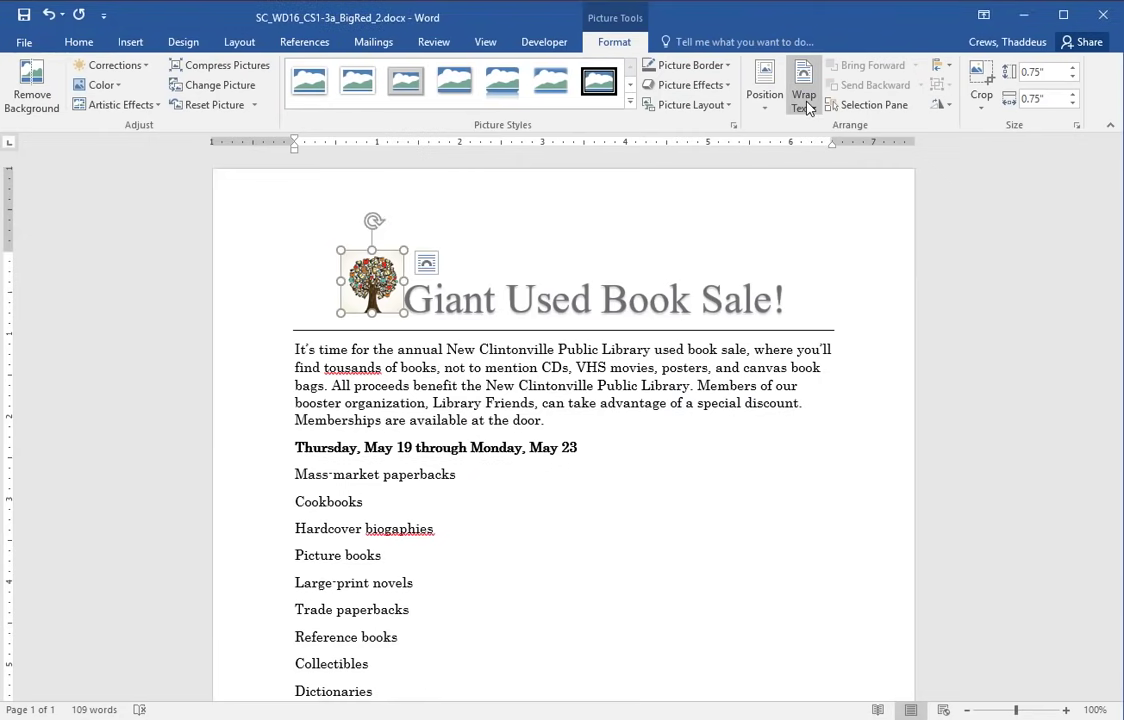
pyautogui.click(806, 104)
pyautogui.click(828, 148)
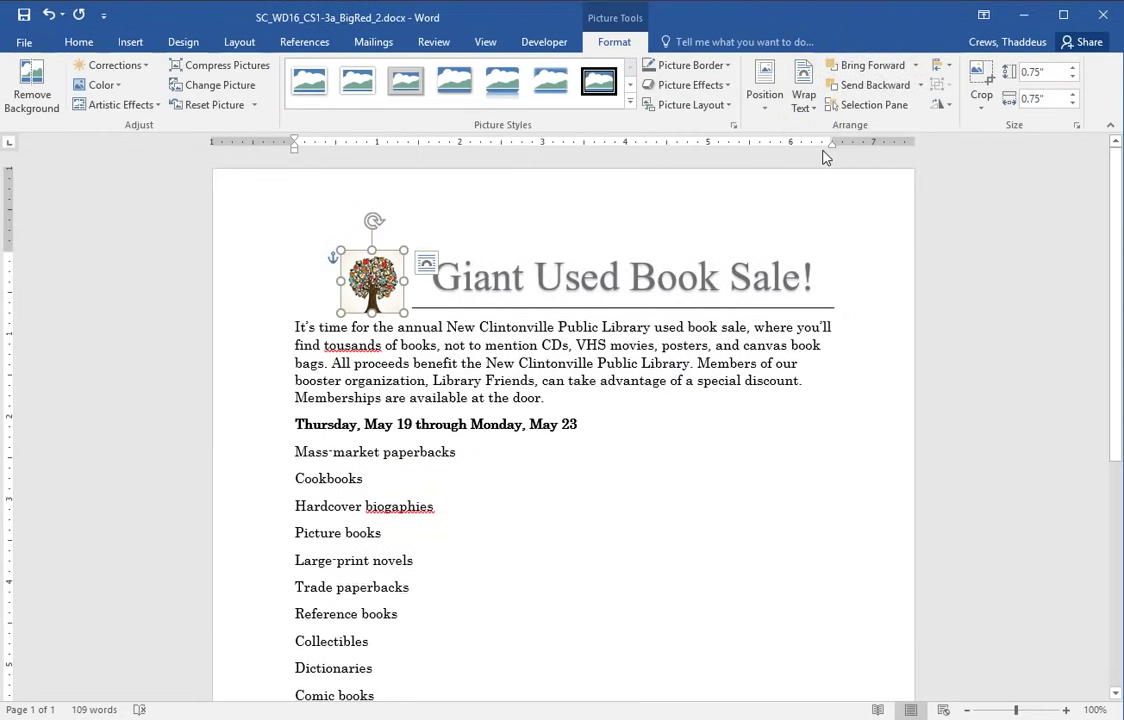
pyautogui.hotkey('alt', 'Tab')
pyautogui.moveTo(268, 547); pyautogui.dragTo(261, 570)
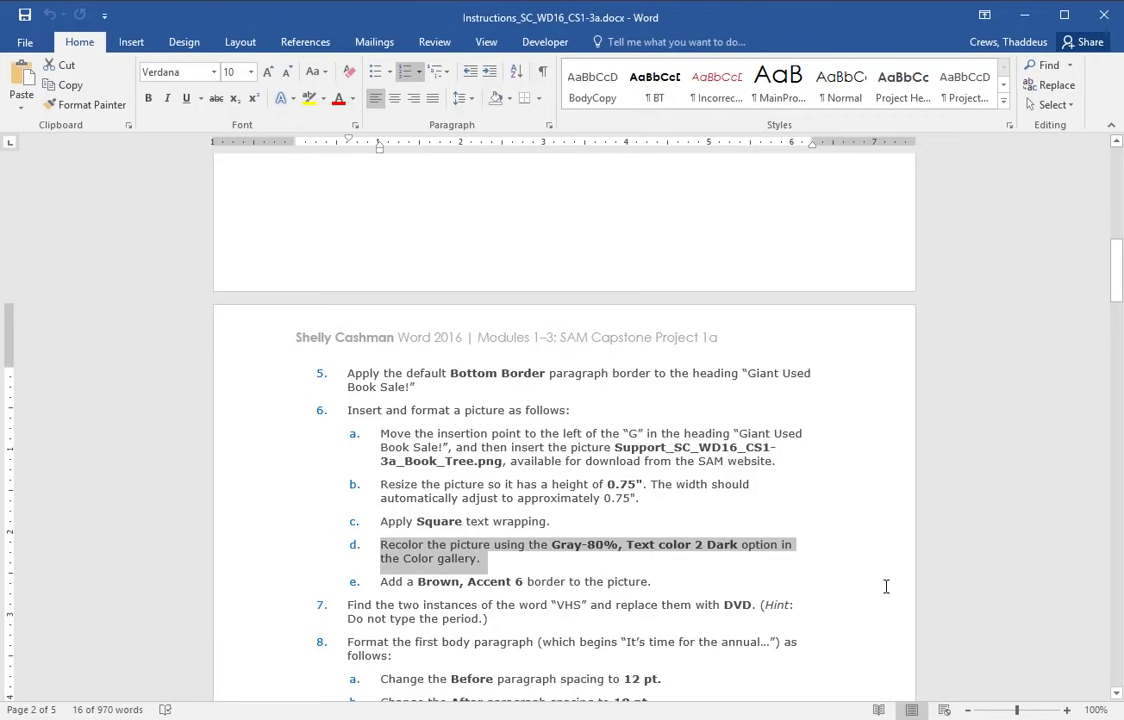
# - Recolor the tree picture Gray-80%, Text color 2 Dark
pyautogui.hotkey('alt', 'Tab')
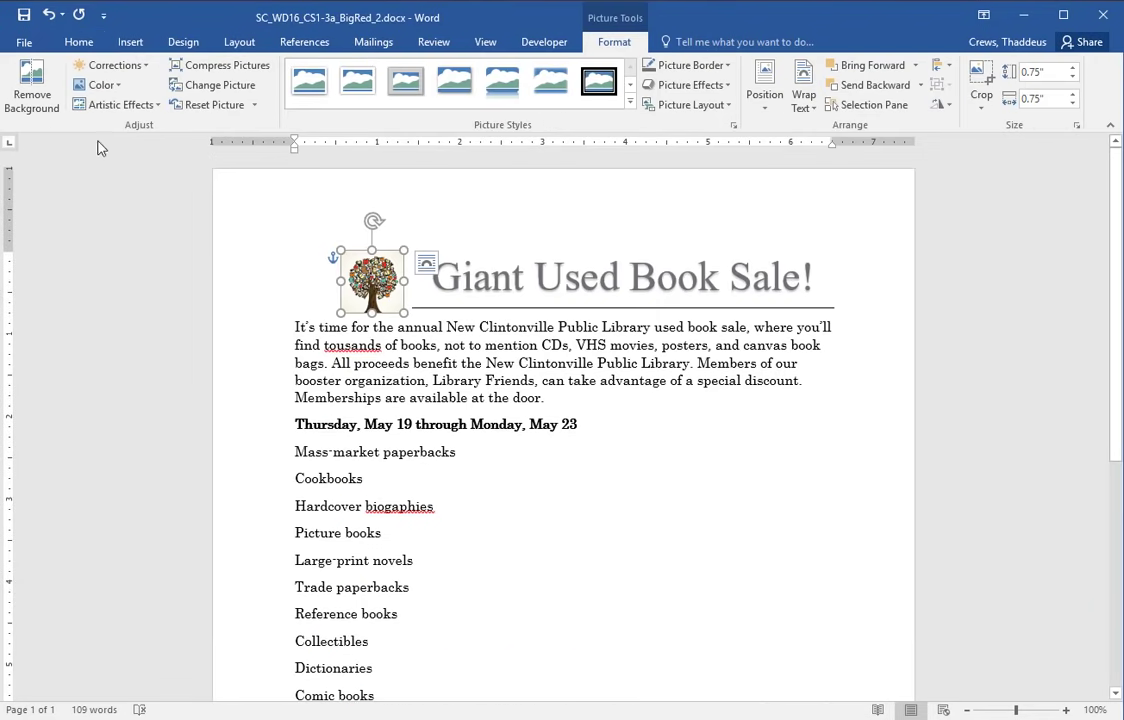
pyautogui.click(104, 85)
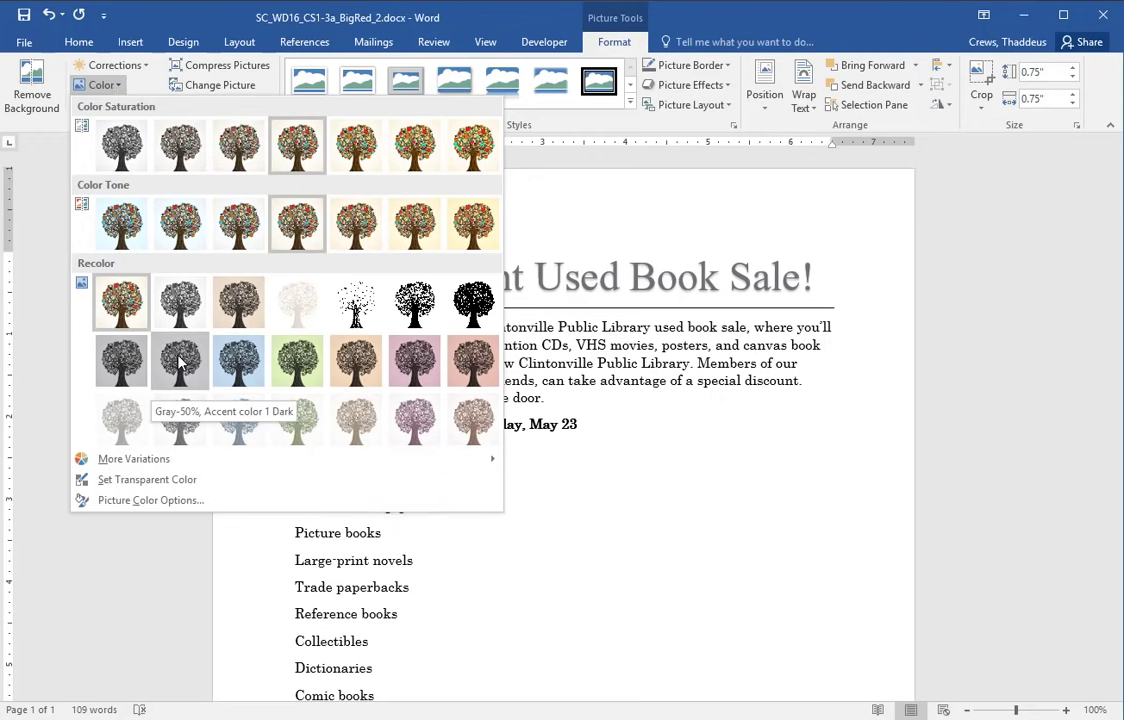
pyautogui.hotkey('alt', 'Tab')
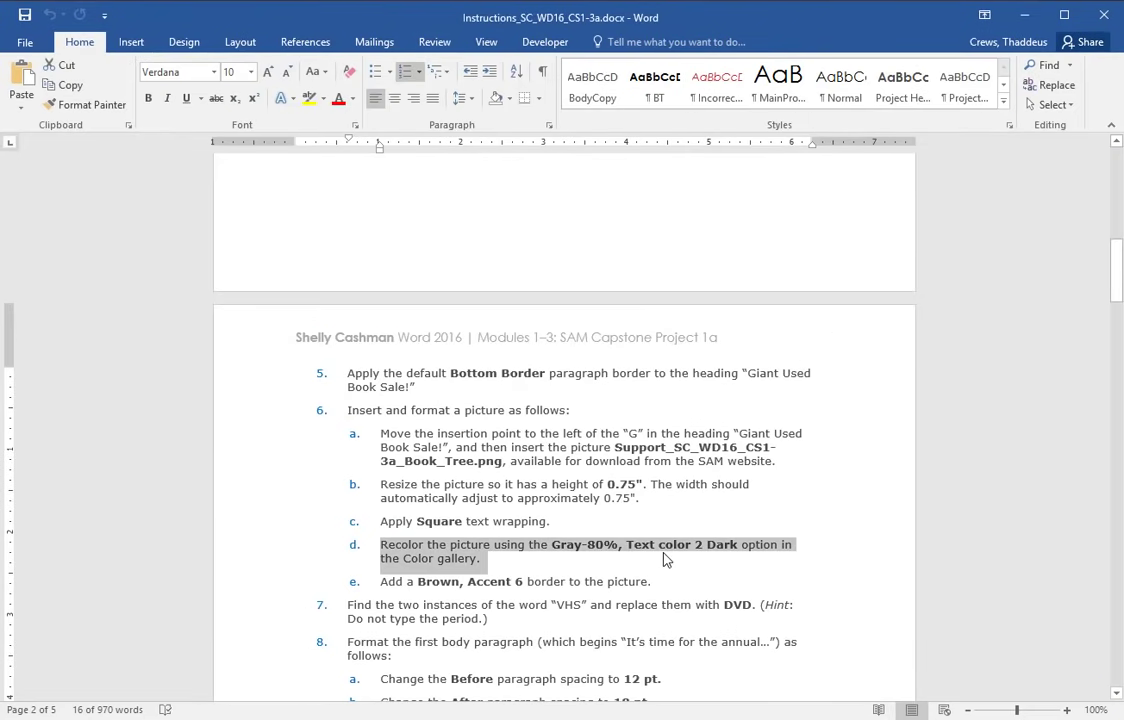
pyautogui.hotkey('alt', 'Tab')
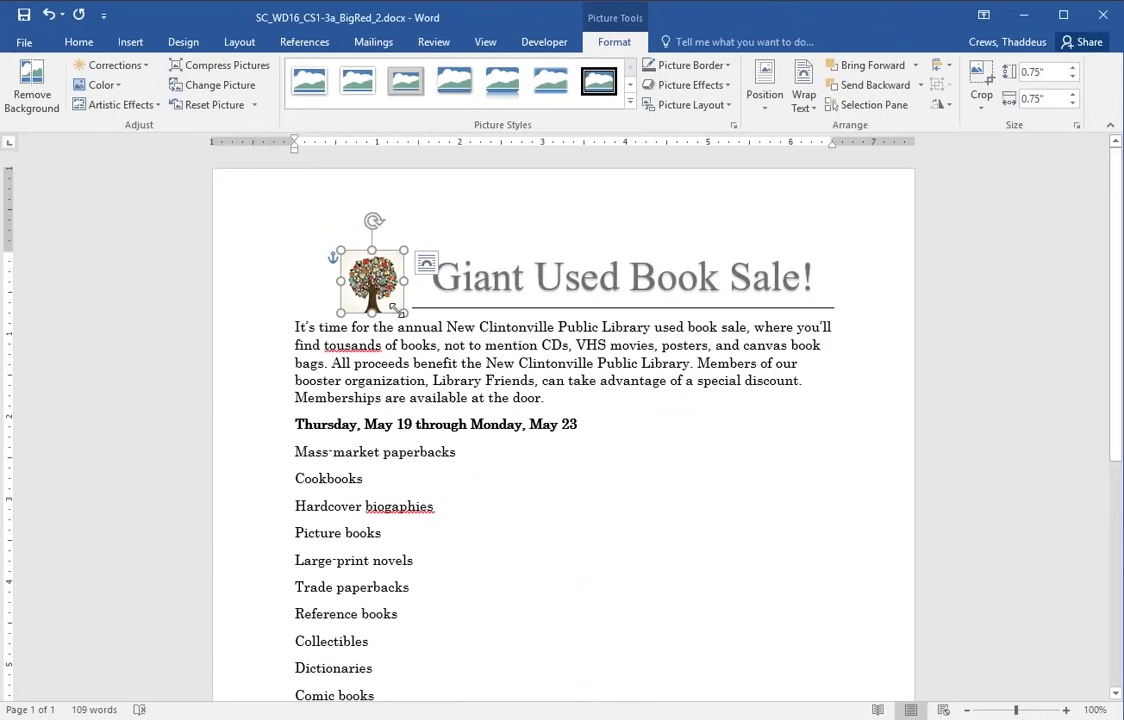
pyautogui.click(101, 84)
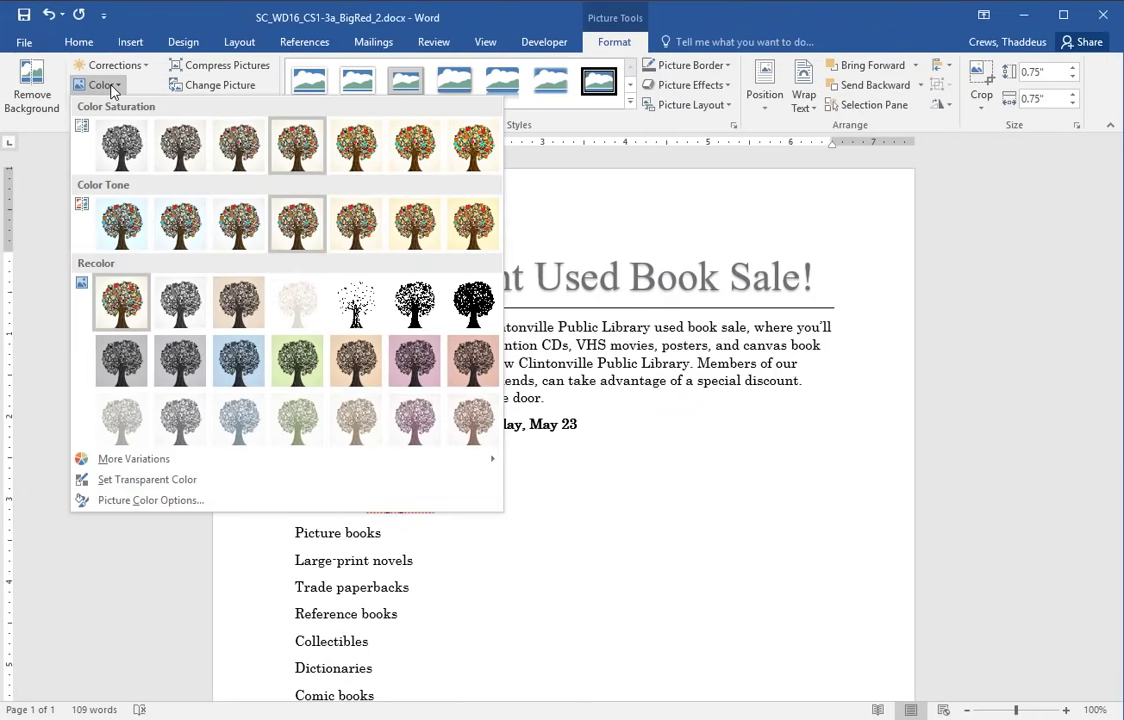
pyautogui.click(126, 368)
pyautogui.click(644, 428)
# - Mark step e about the picture border in the instructions and reselect the tree picture
pyautogui.hotkey('alt', 'Tab')
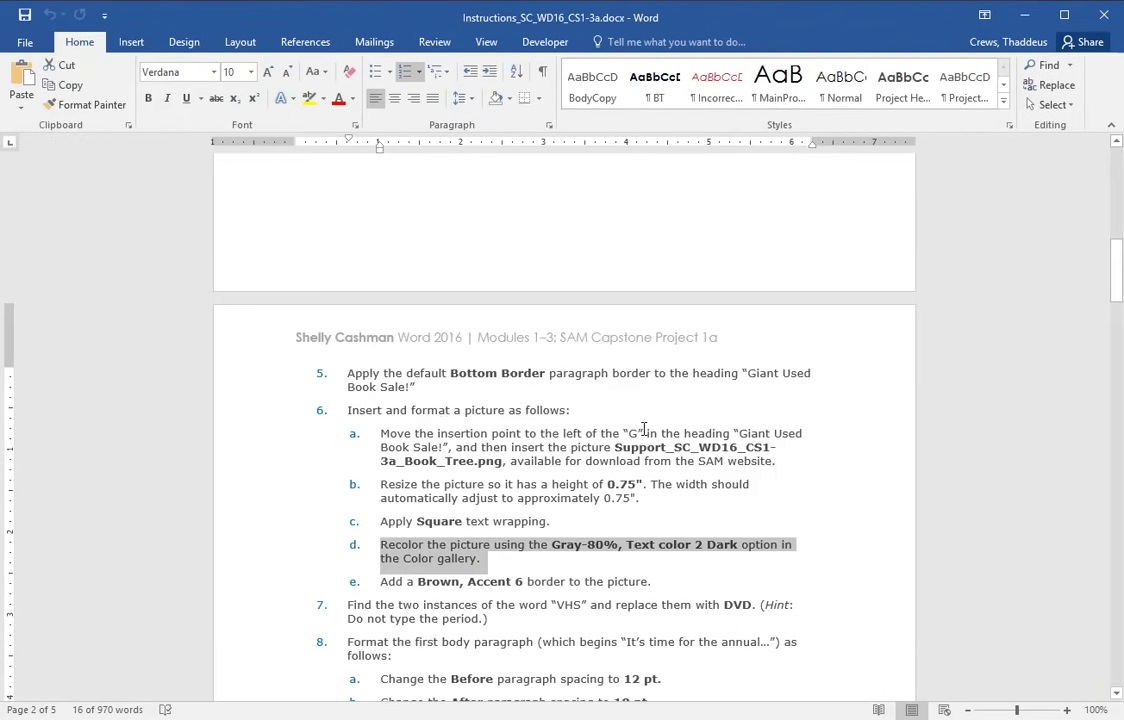
pyautogui.click(282, 584)
pyautogui.click(278, 588)
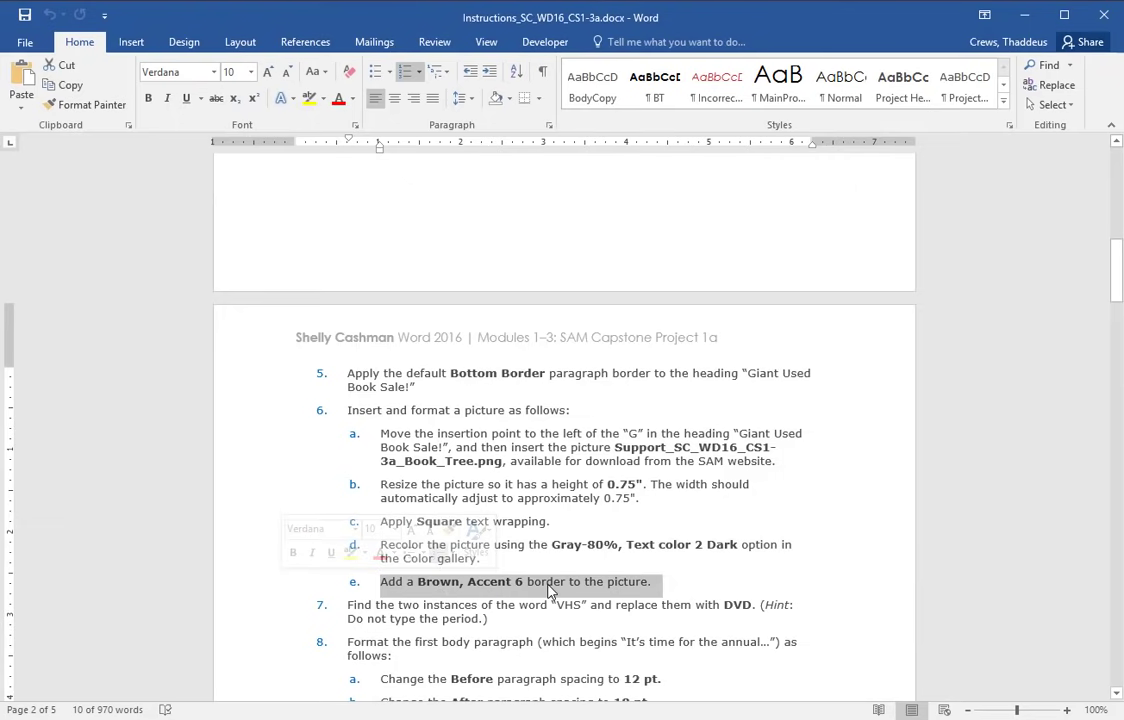
pyautogui.hotkey('alt', 'Tab')
pyautogui.click(365, 285)
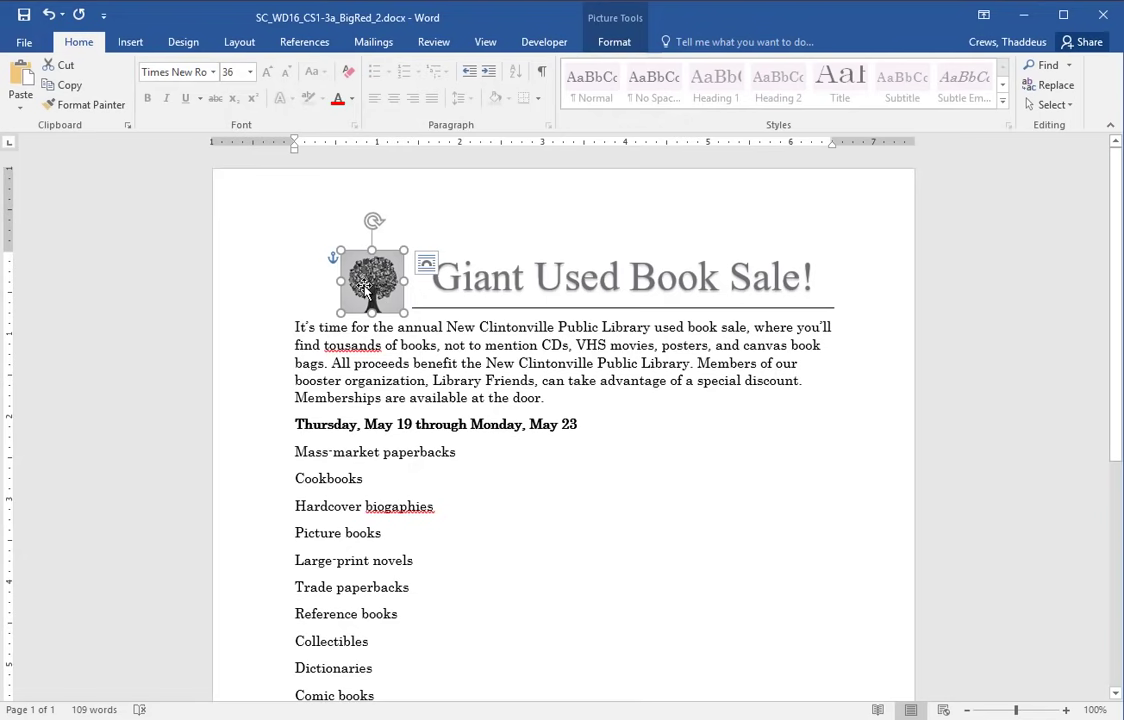
pyautogui.click(608, 44)
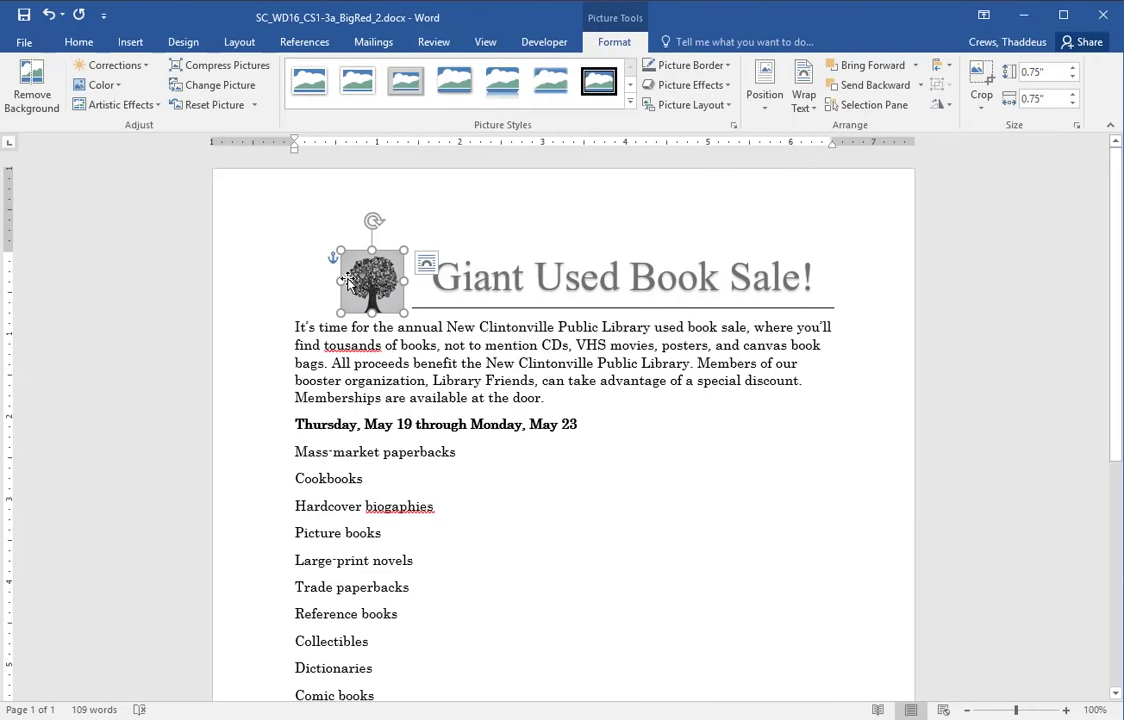
pyautogui.click(78, 44)
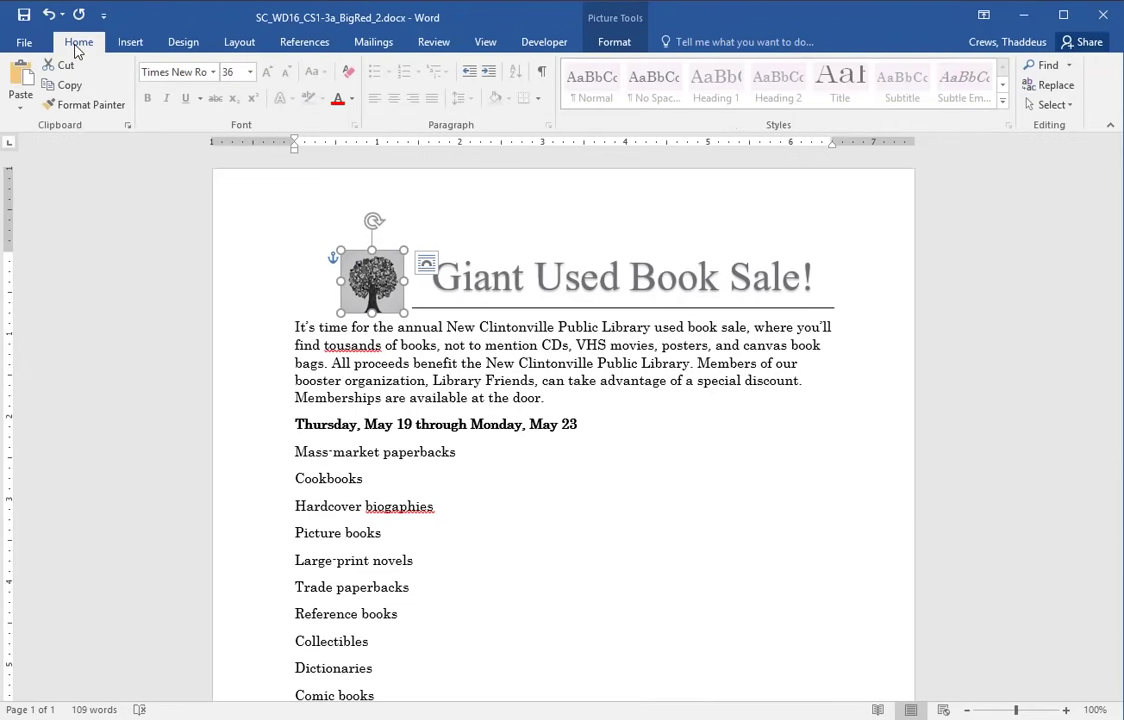
pyautogui.rightClick(371, 286)
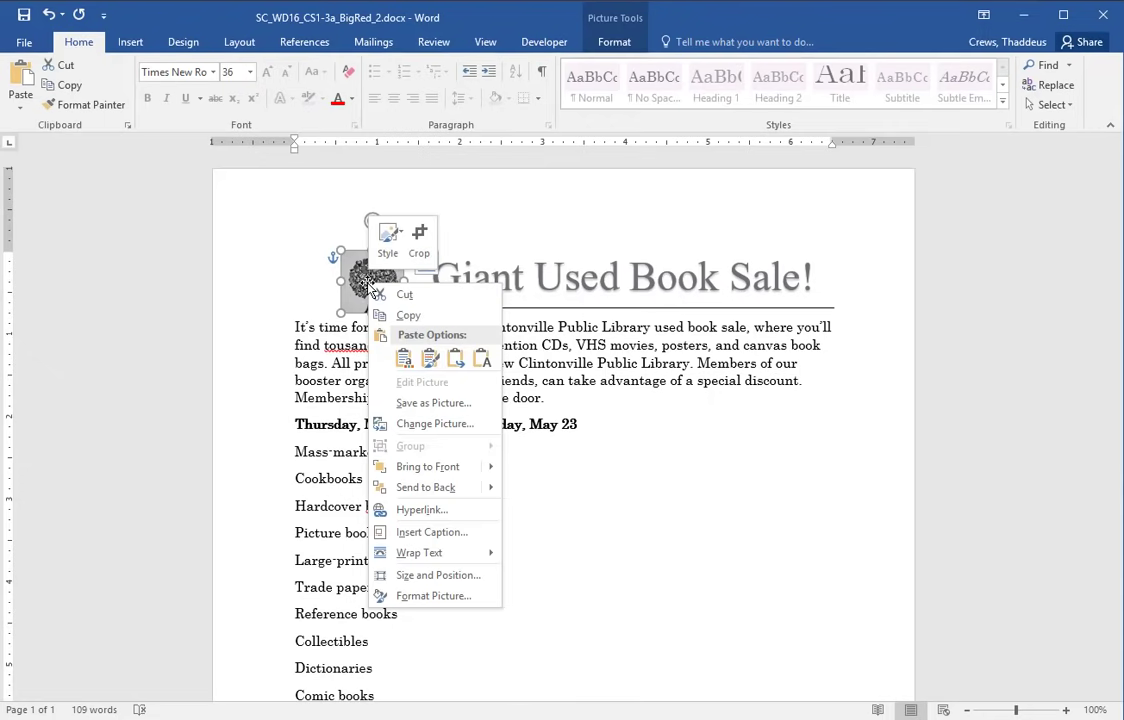
pyautogui.click(433, 596)
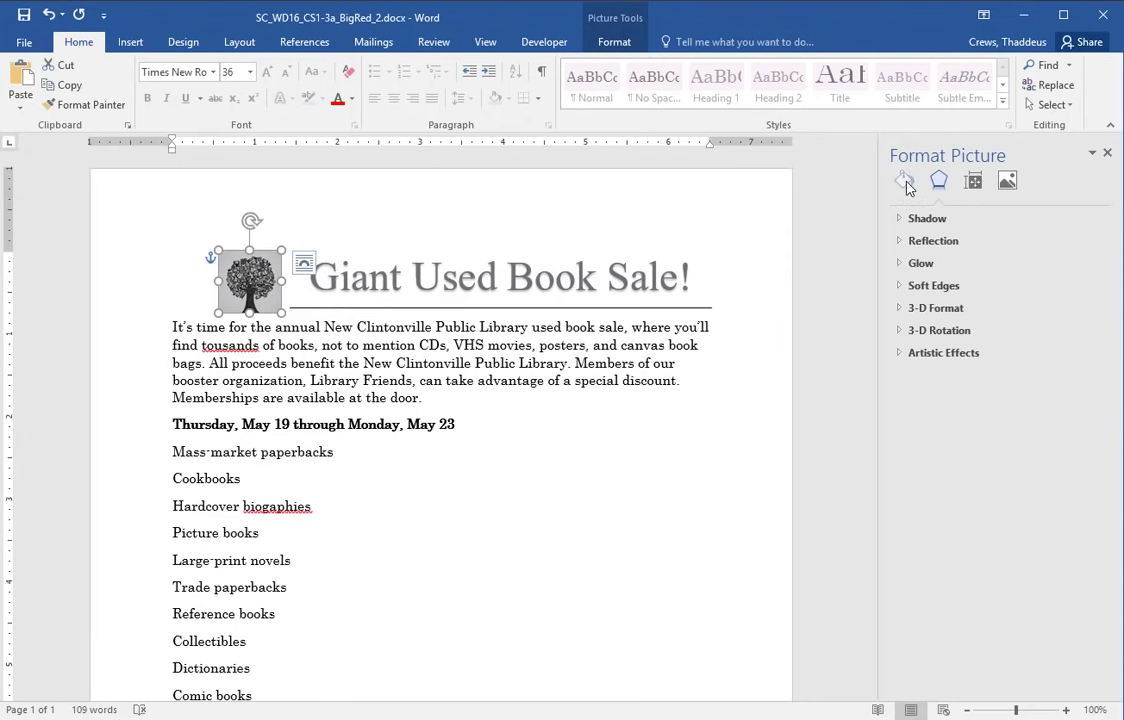
pyautogui.click(905, 182)
pyautogui.click(918, 241)
pyautogui.click(932, 287)
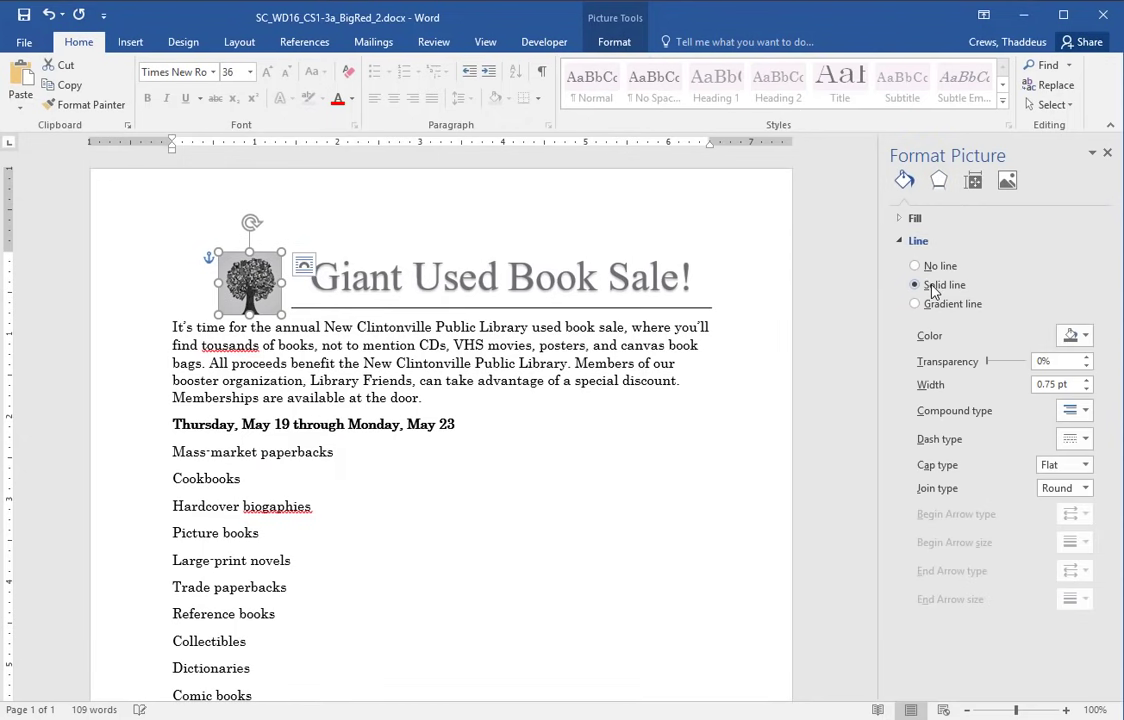
pyautogui.click(1084, 337)
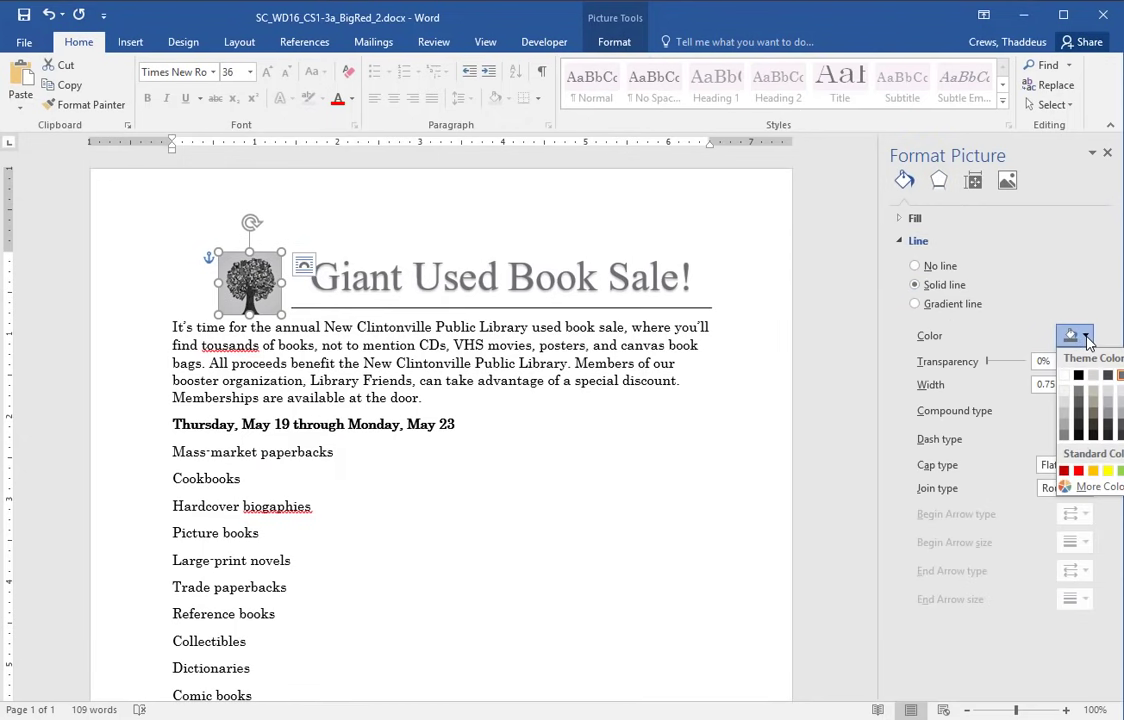
pyautogui.hotkey('alt', 'Tab')
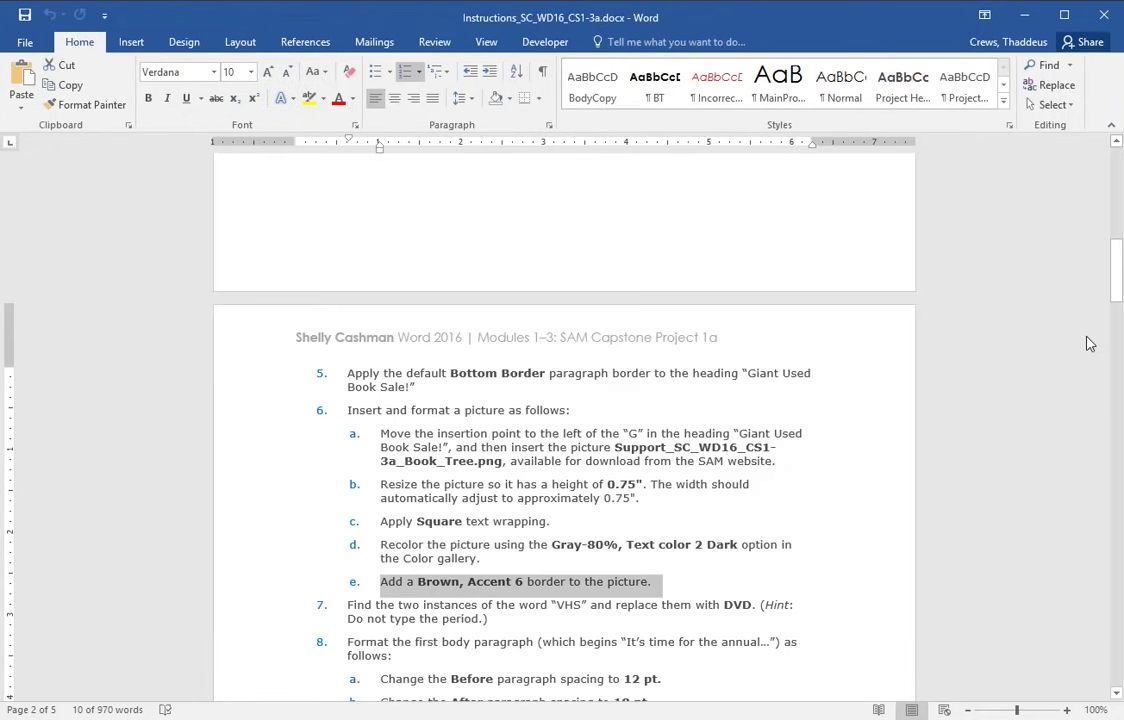
pyautogui.hotkey('alt', 'Tab')
pyautogui.click(1076, 335)
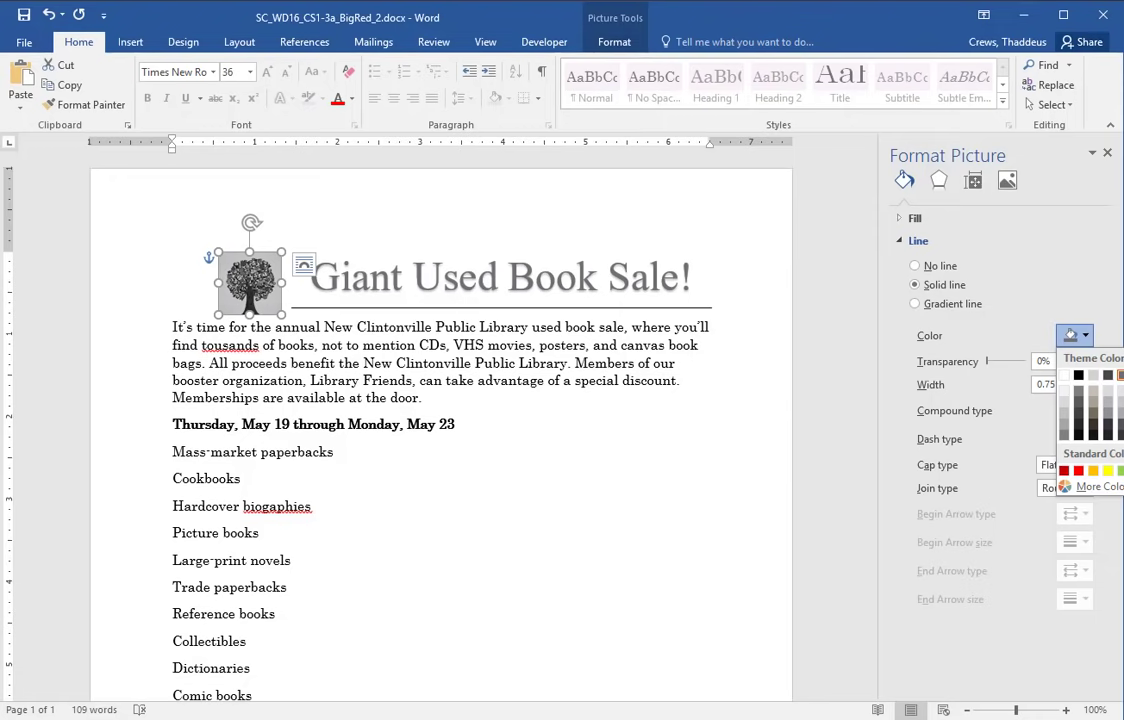
pyautogui.press('Escape')
pyautogui.click(386, 381)
pyautogui.click(243, 295)
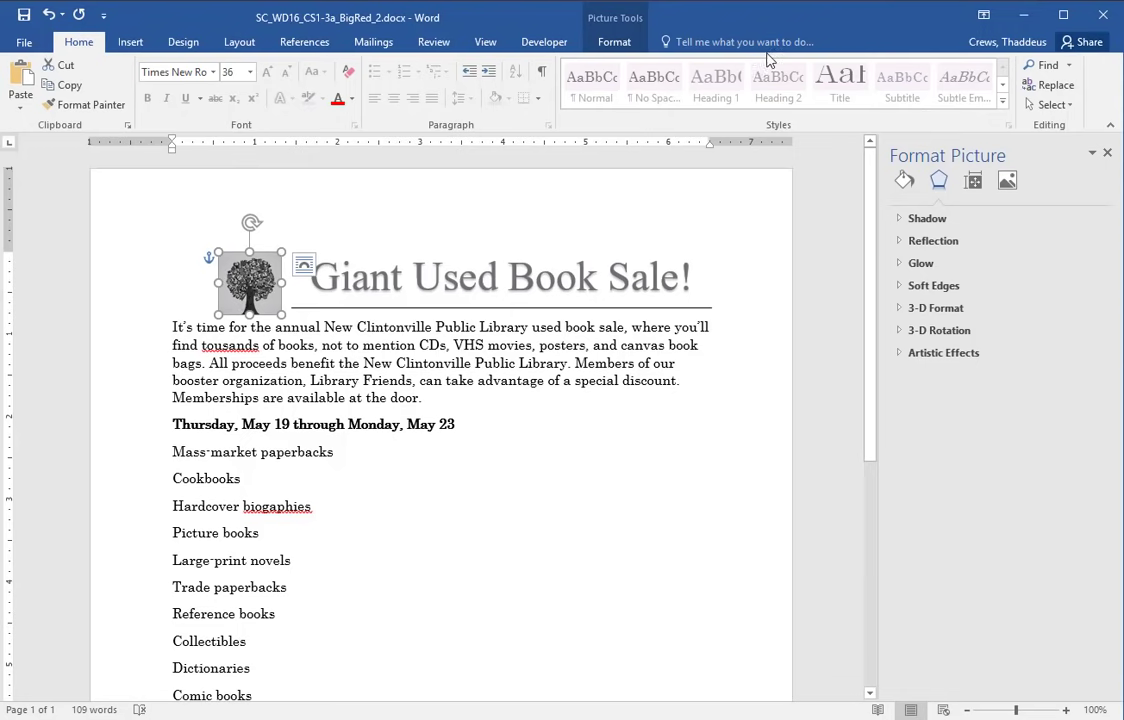
pyautogui.click(613, 42)
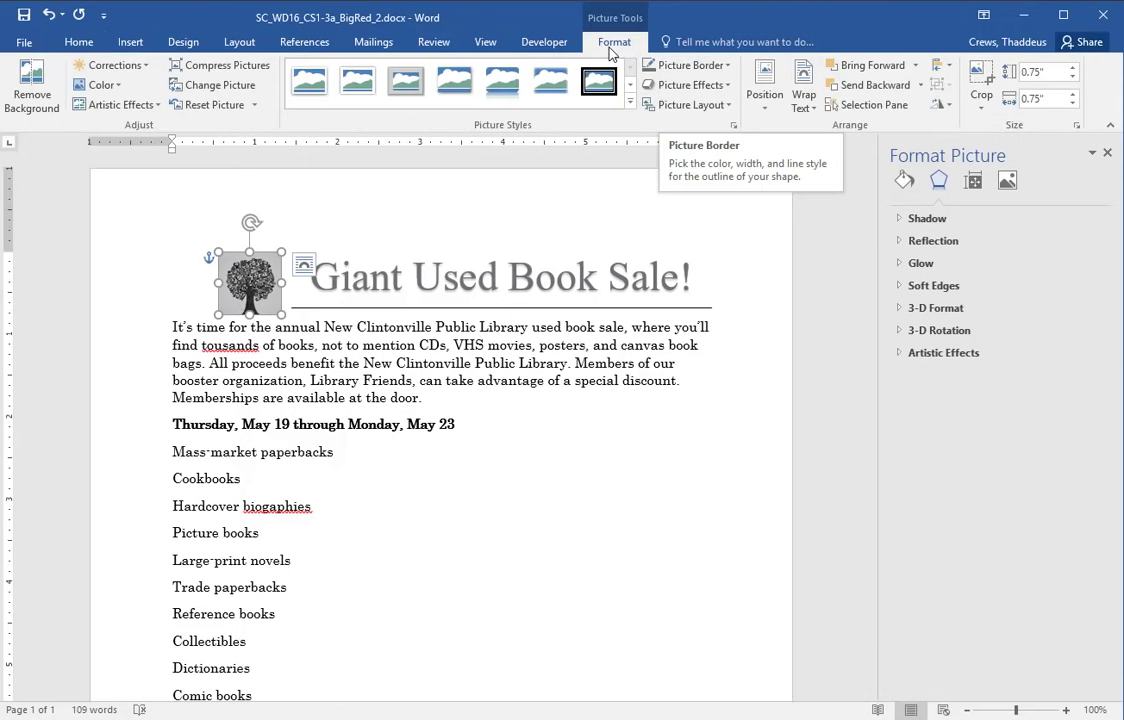
pyautogui.click(689, 68)
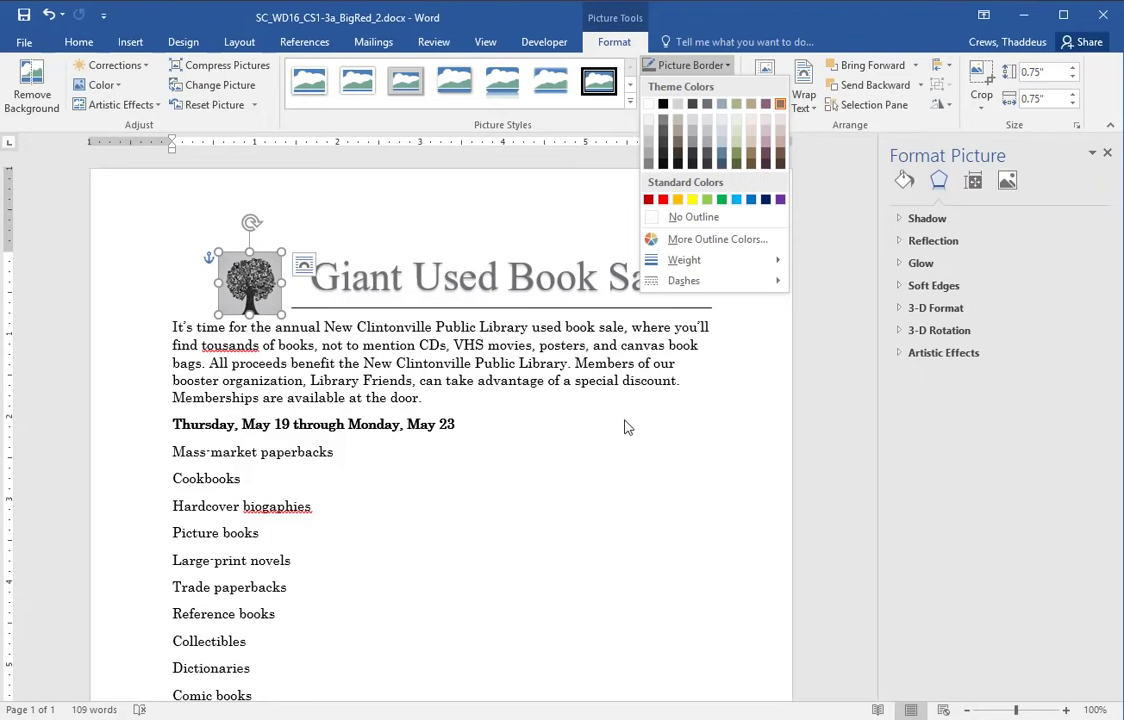
pyautogui.click(577, 381)
pyautogui.hotkey('alt', 'Tab')
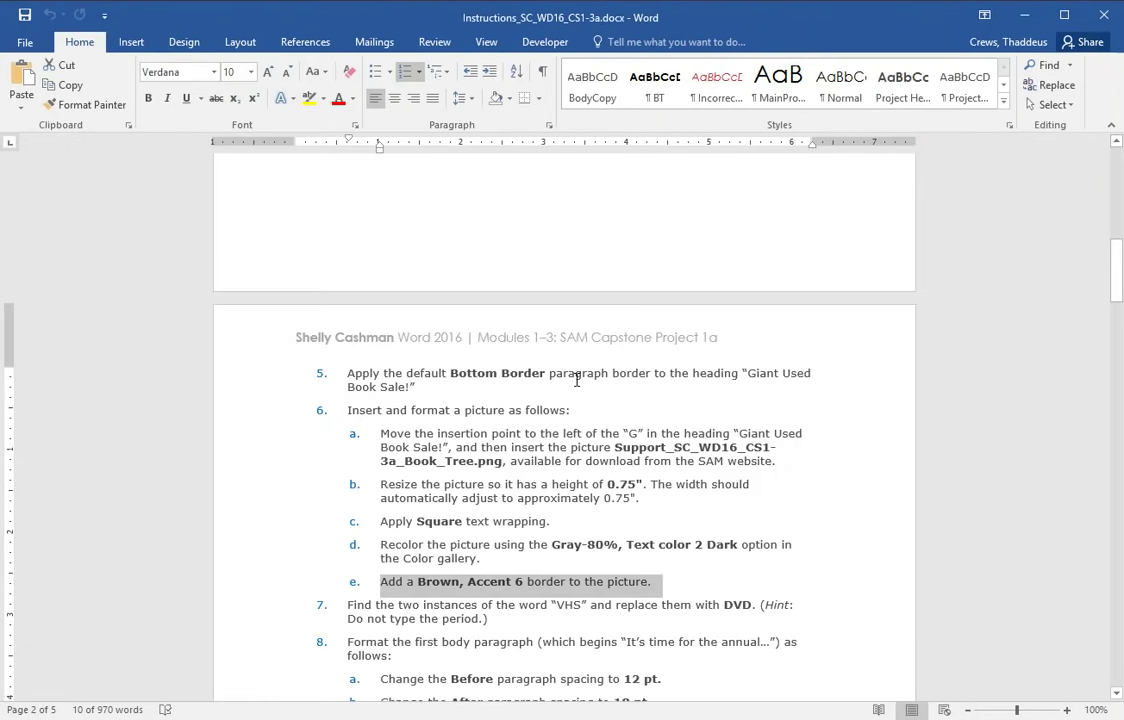
pyautogui.scroll(-3, 319, 469)
pyautogui.moveTo(256, 482); pyautogui.dragTo(342, 518)
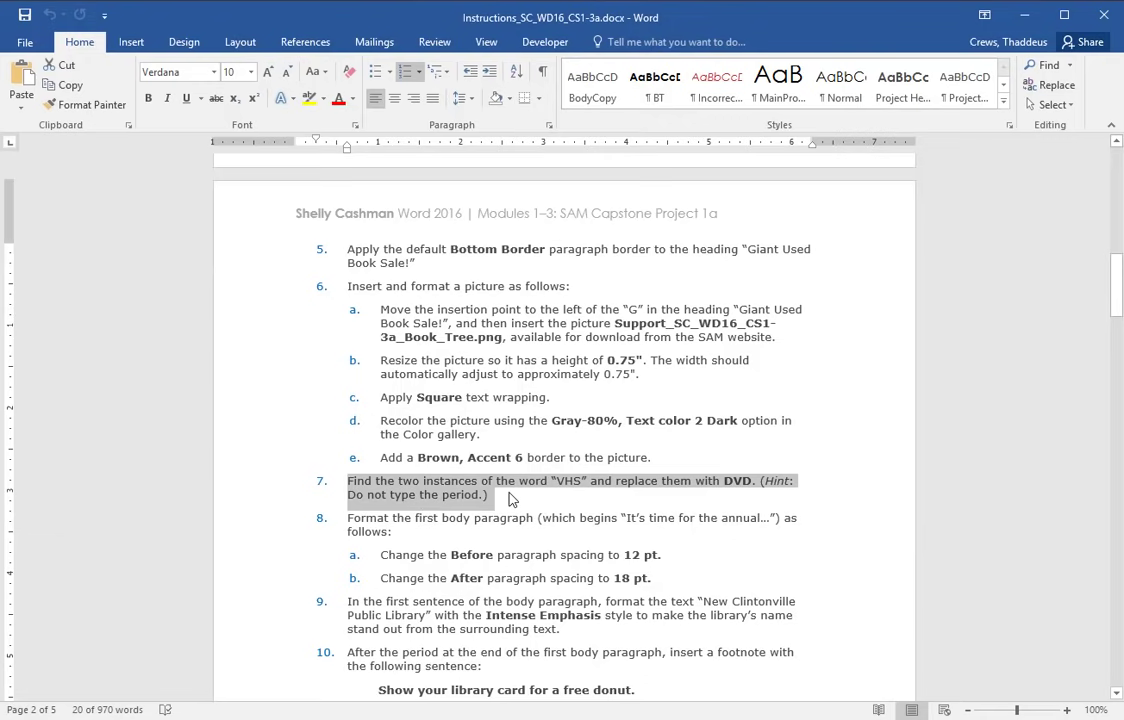
# - Use Find and Replace to change every 'VHS' in the flyer to 'DVD'
pyautogui.hotkey('alt', 'Tab')
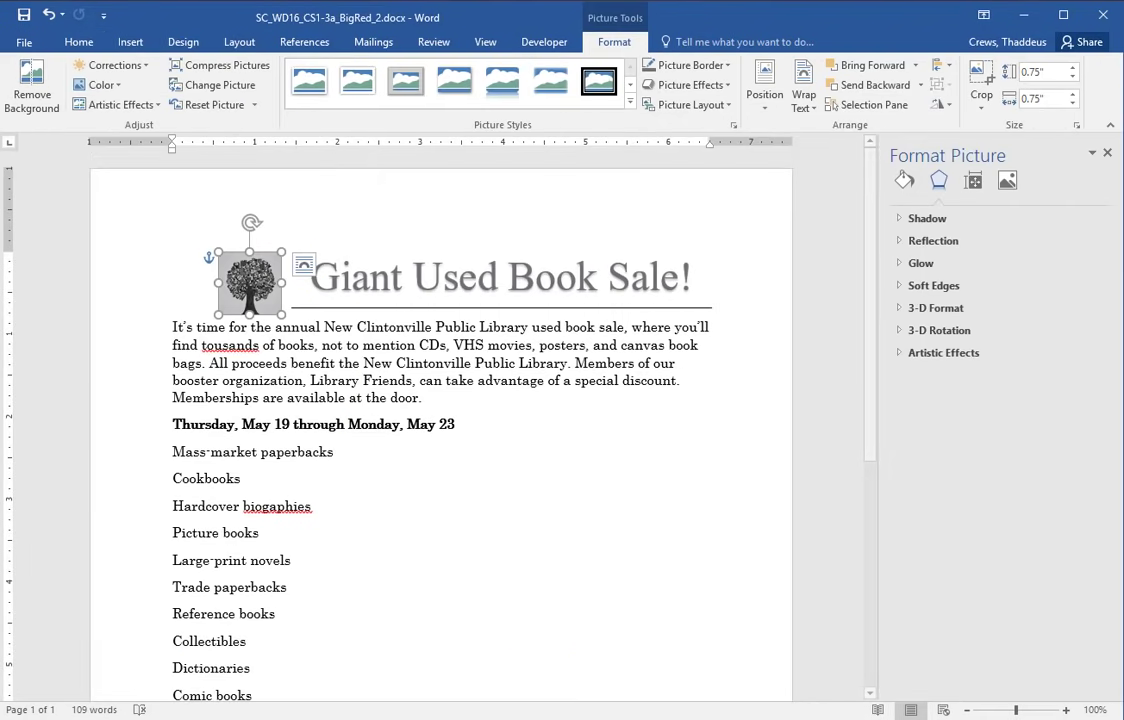
pyautogui.click(1106, 155)
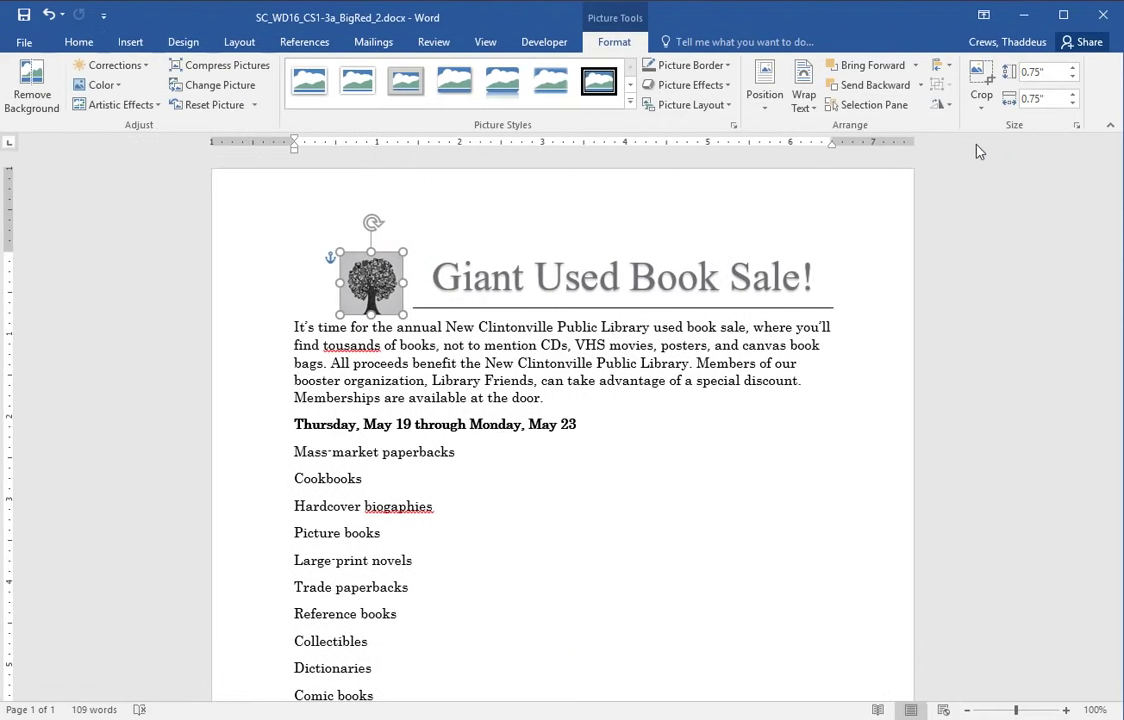
pyautogui.click(81, 42)
pyautogui.click(1052, 87)
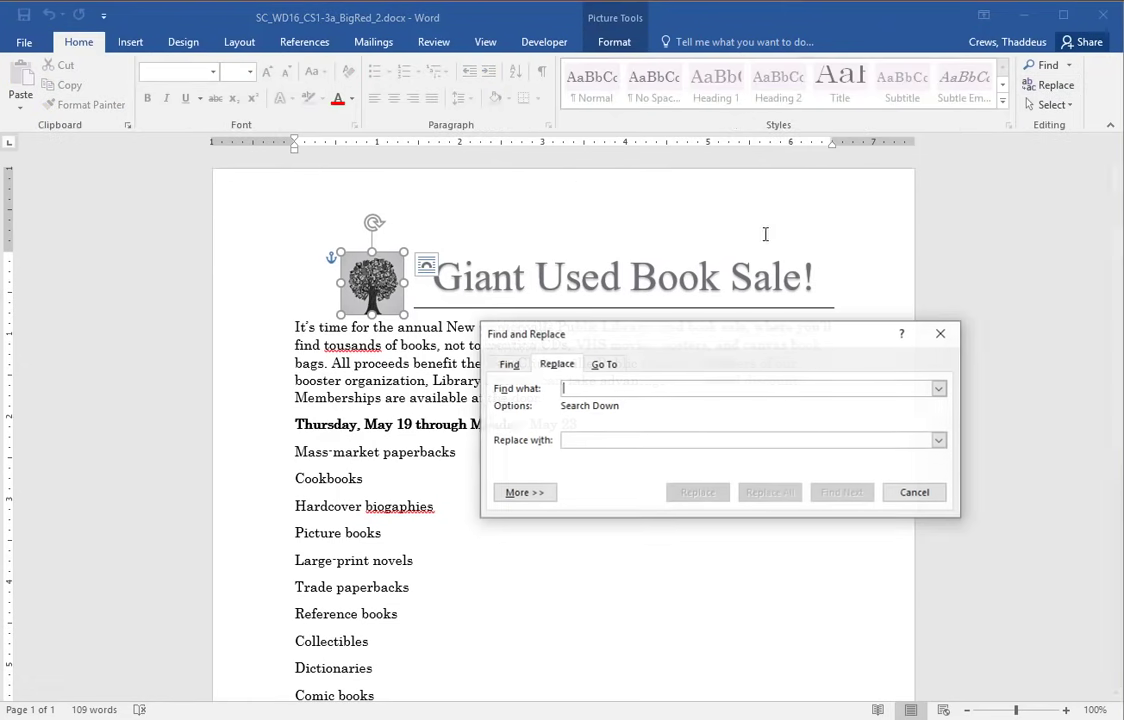
pyautogui.write('VHS')
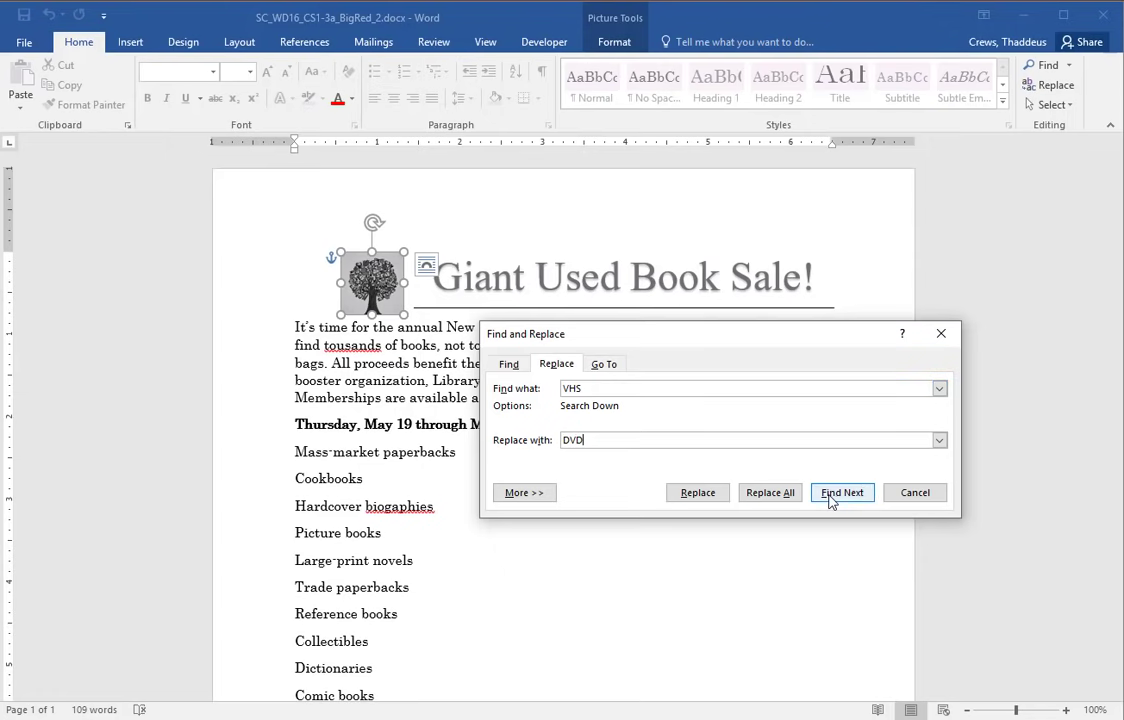
pyautogui.click(778, 496)
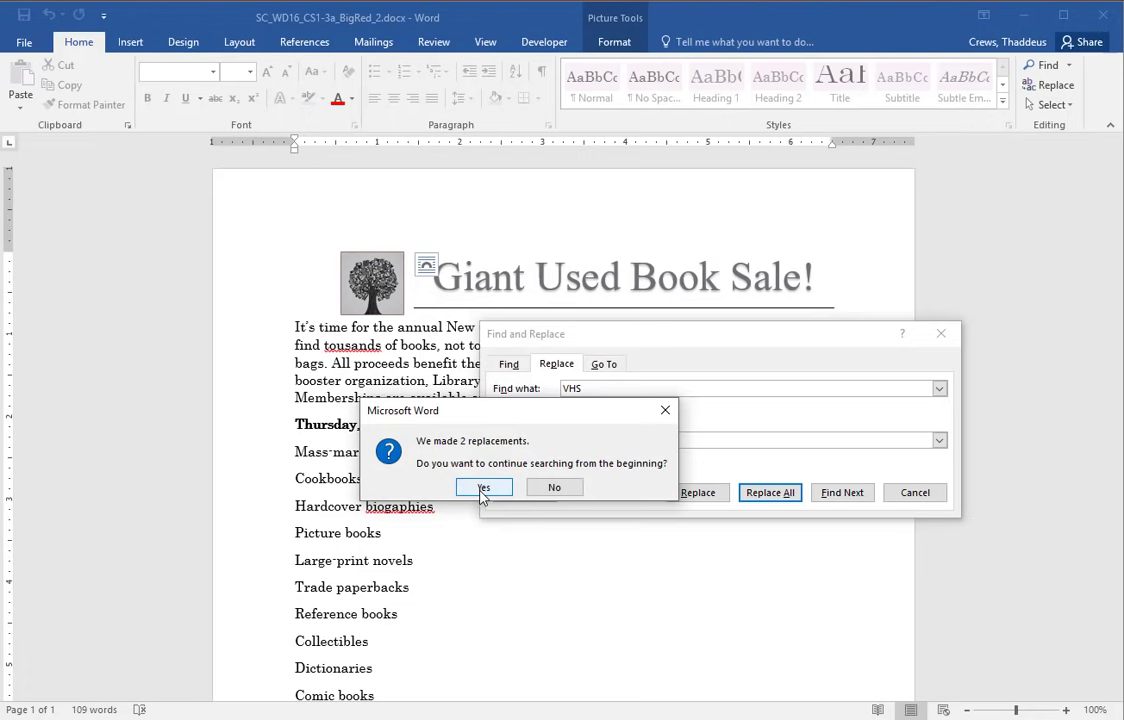
pyautogui.click(484, 489)
pyautogui.click(517, 486)
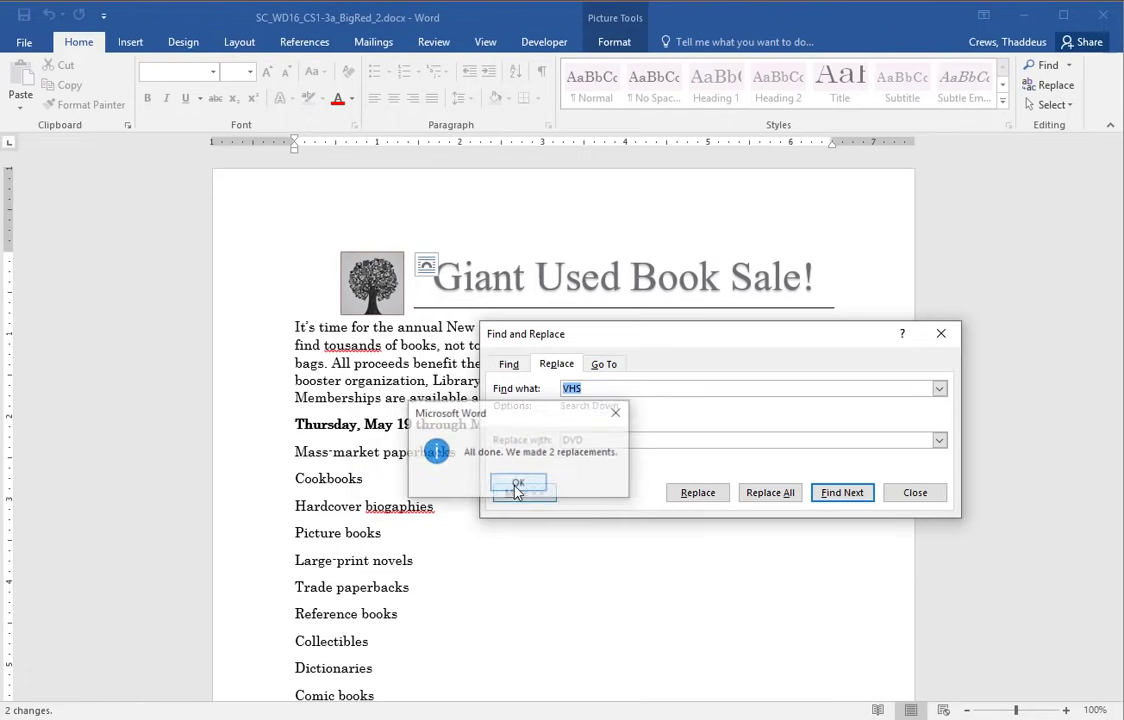
pyautogui.click(918, 492)
# - Mark step 8 in the instructions and place the cursor in the flyer's first body paragraph
pyautogui.hotkey('alt', 'Tab')
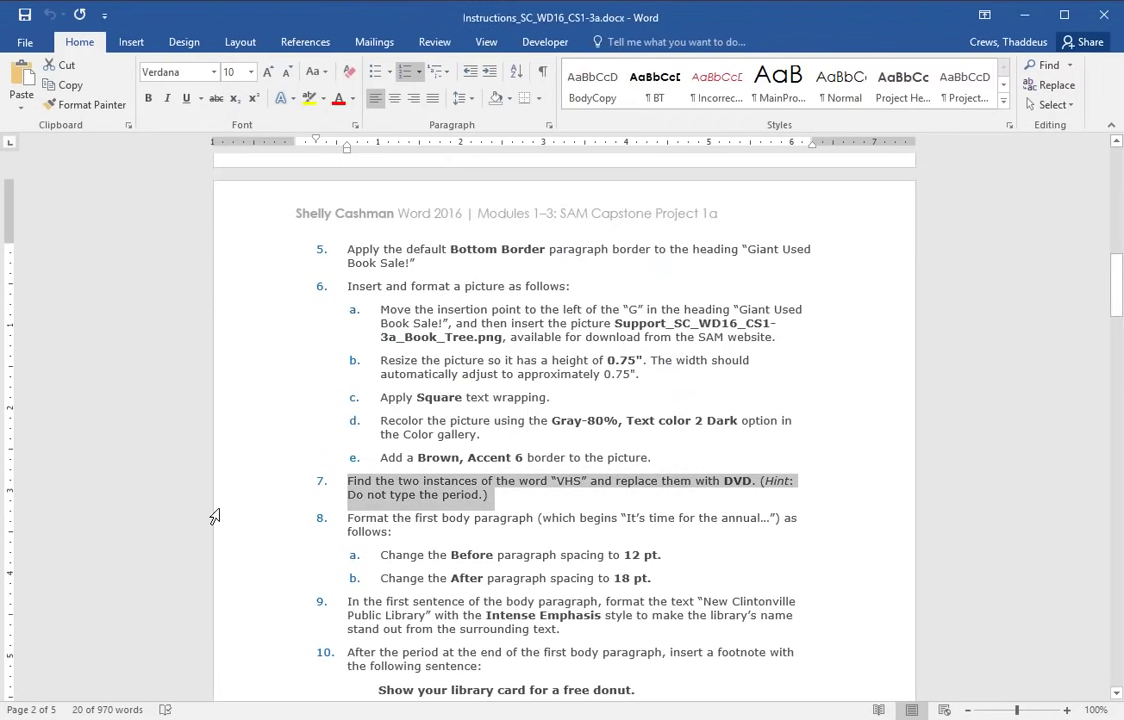
pyautogui.moveTo(241, 526); pyautogui.dragTo(241, 587)
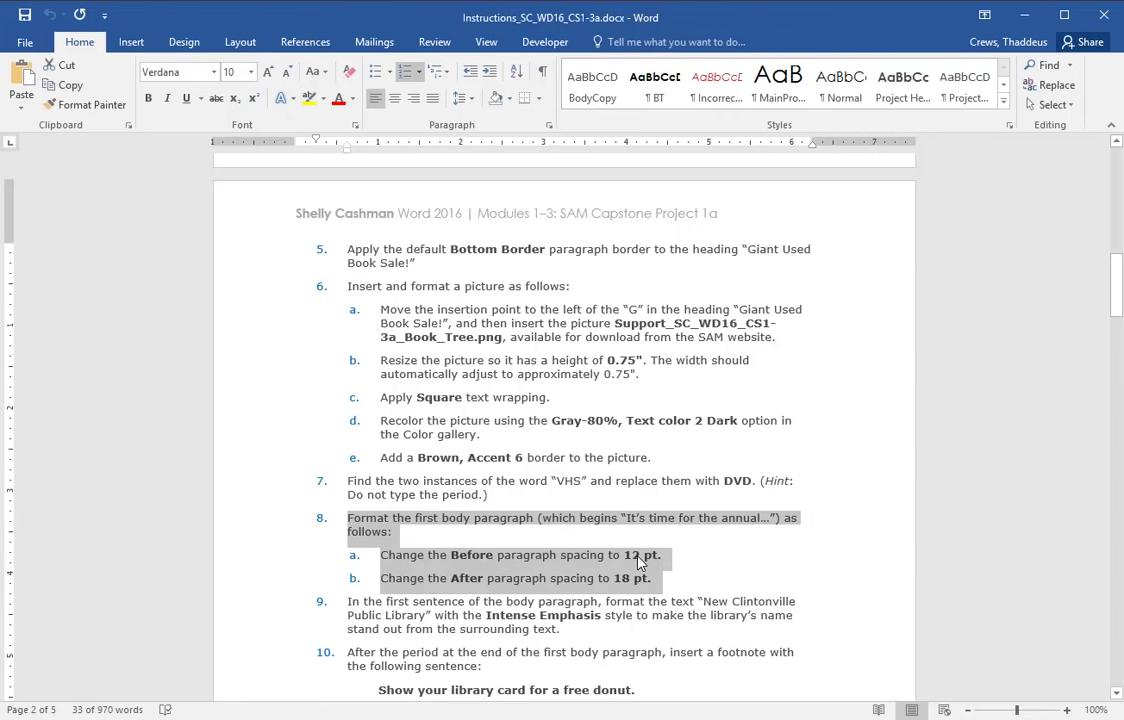
pyautogui.hotkey('alt', 'Tab')
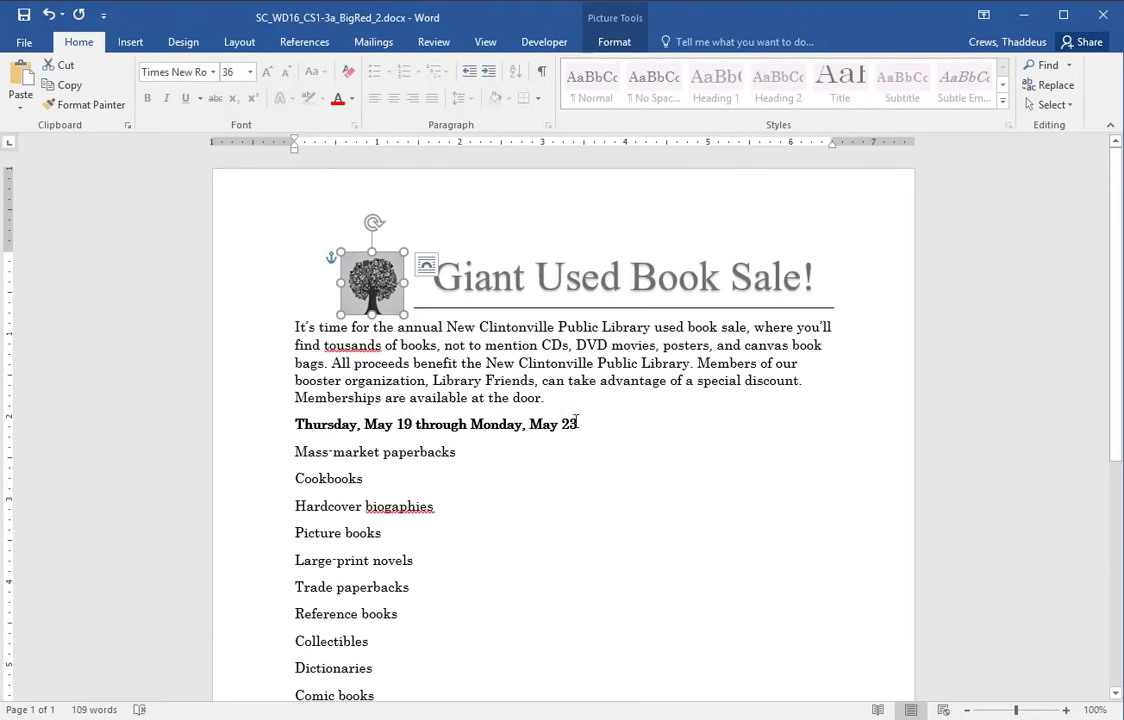
pyautogui.doubleClick(335, 328)
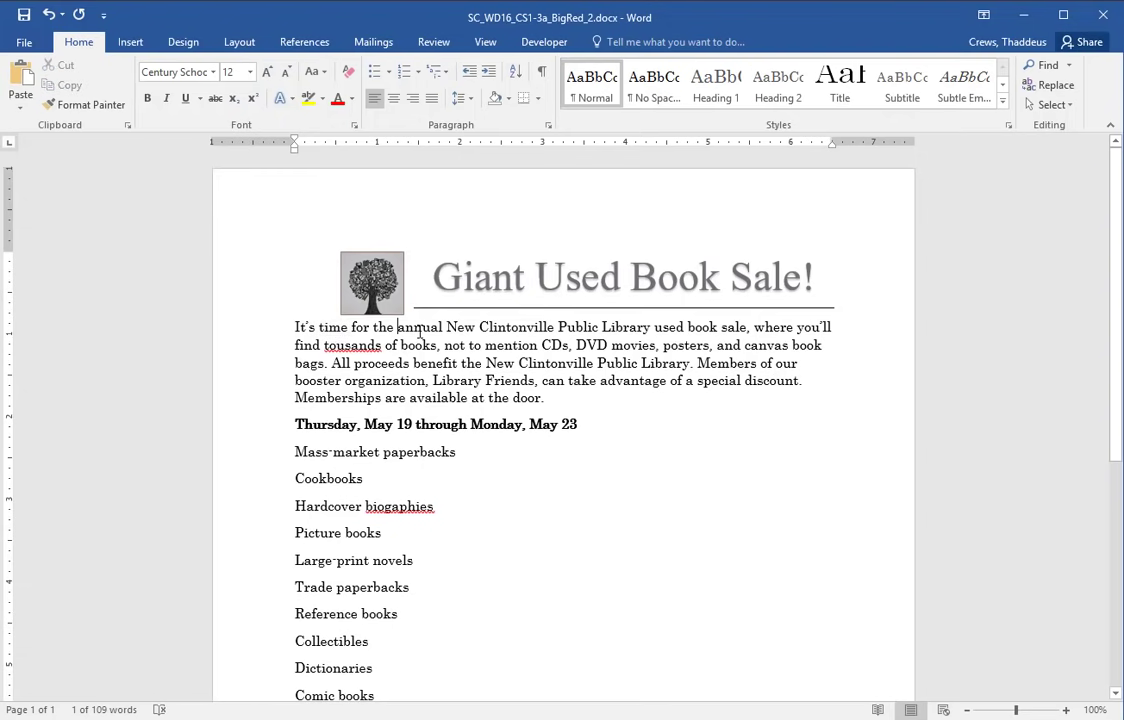
pyautogui.doubleClick(419, 330)
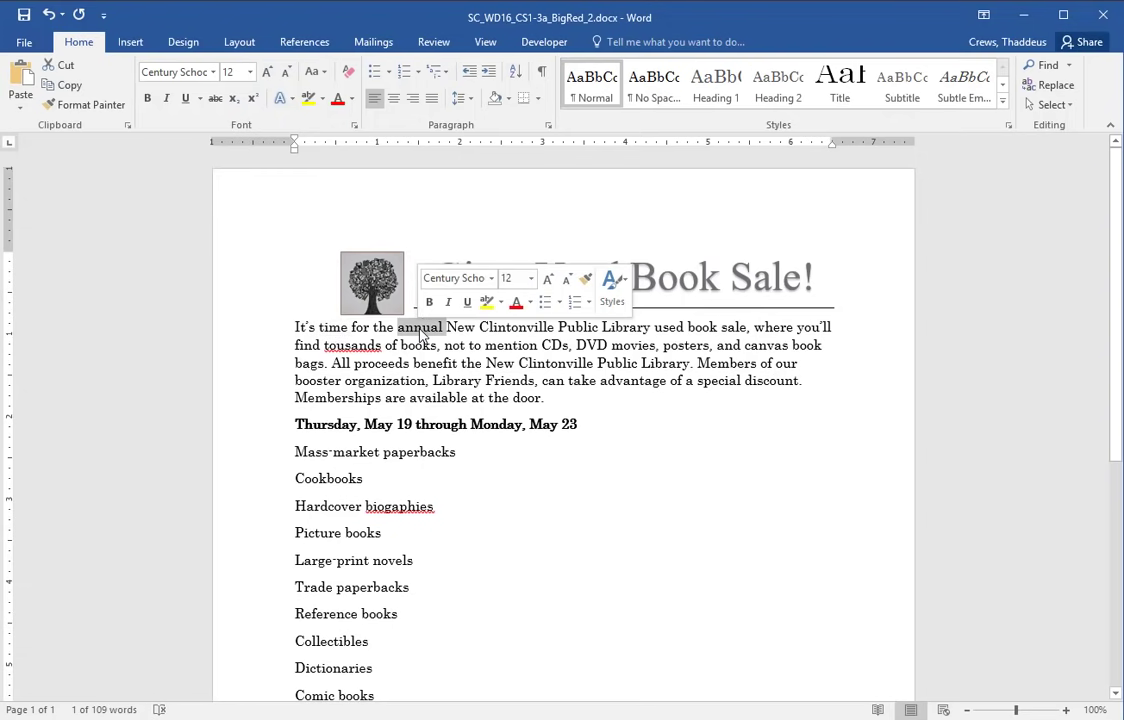
pyautogui.click(422, 331)
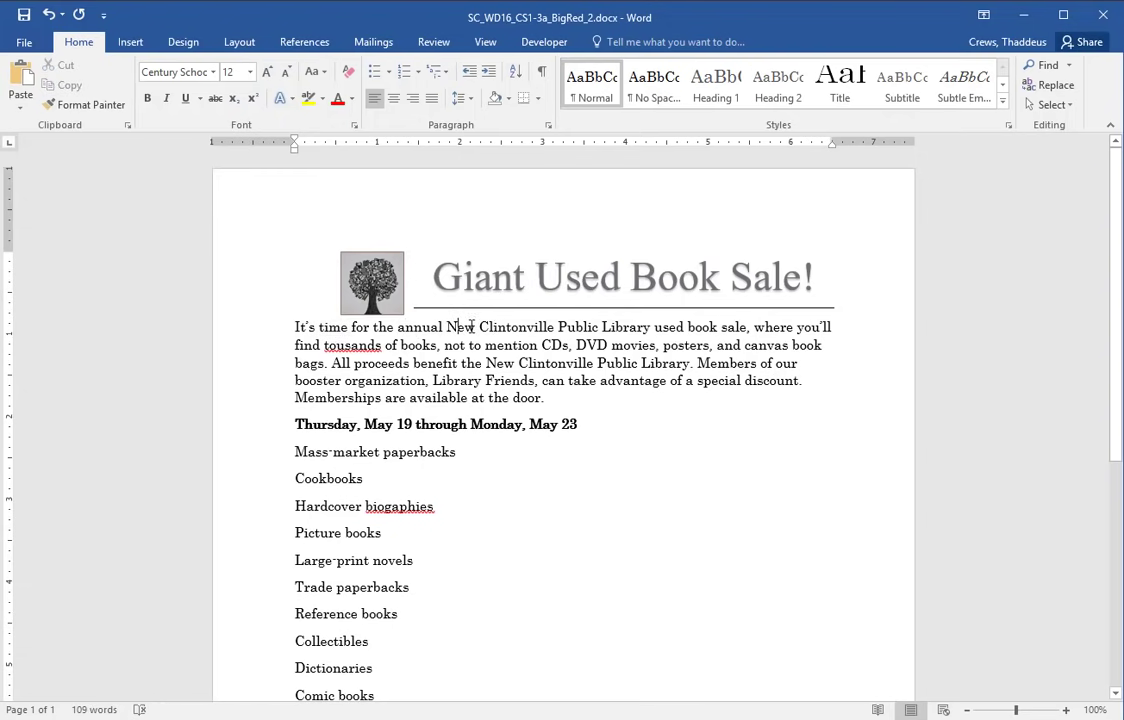
pyautogui.doubleClick(408, 330)
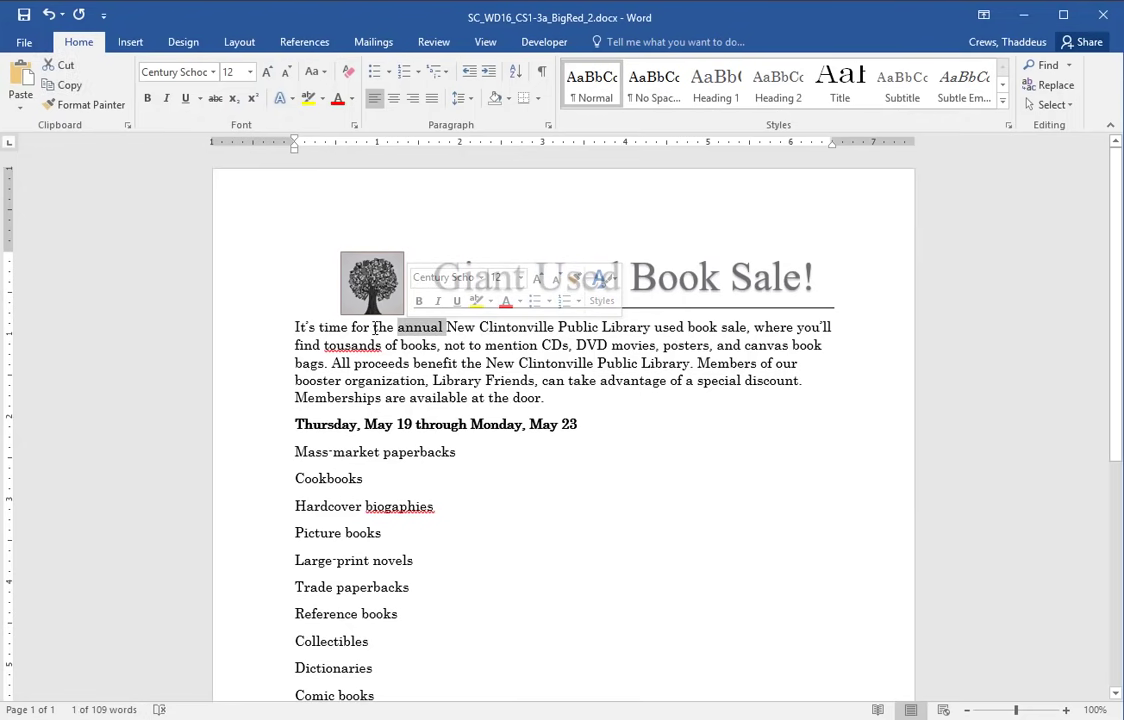
pyautogui.tripleClick(372, 345)
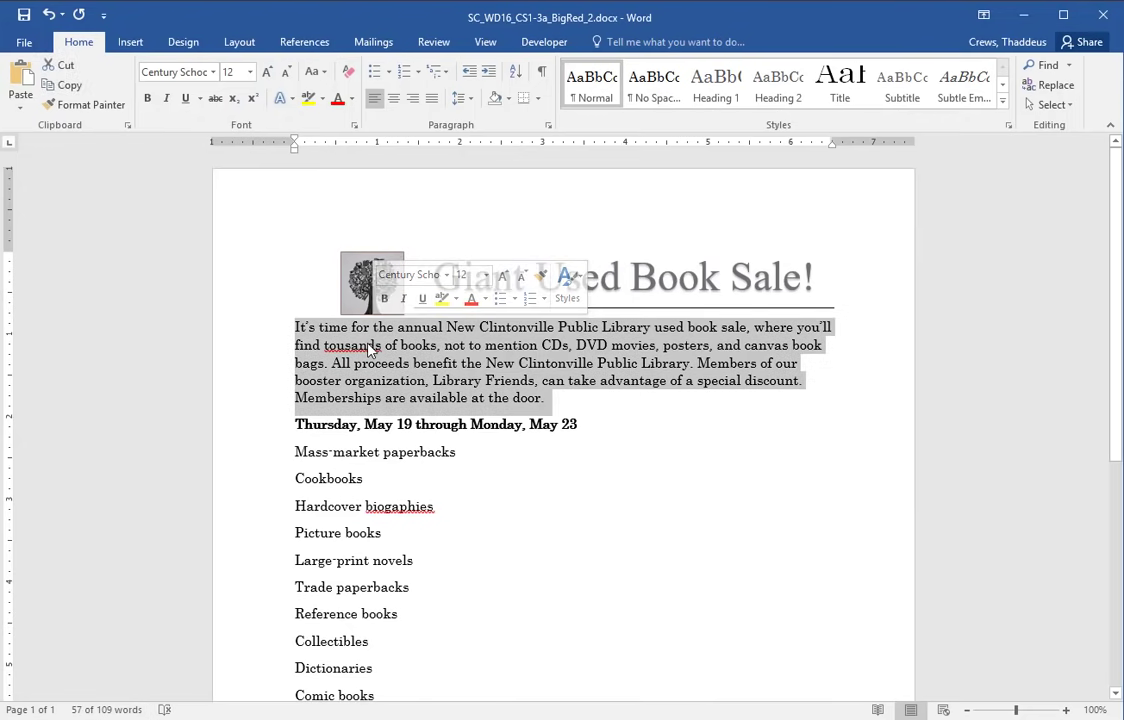
pyautogui.click(413, 352)
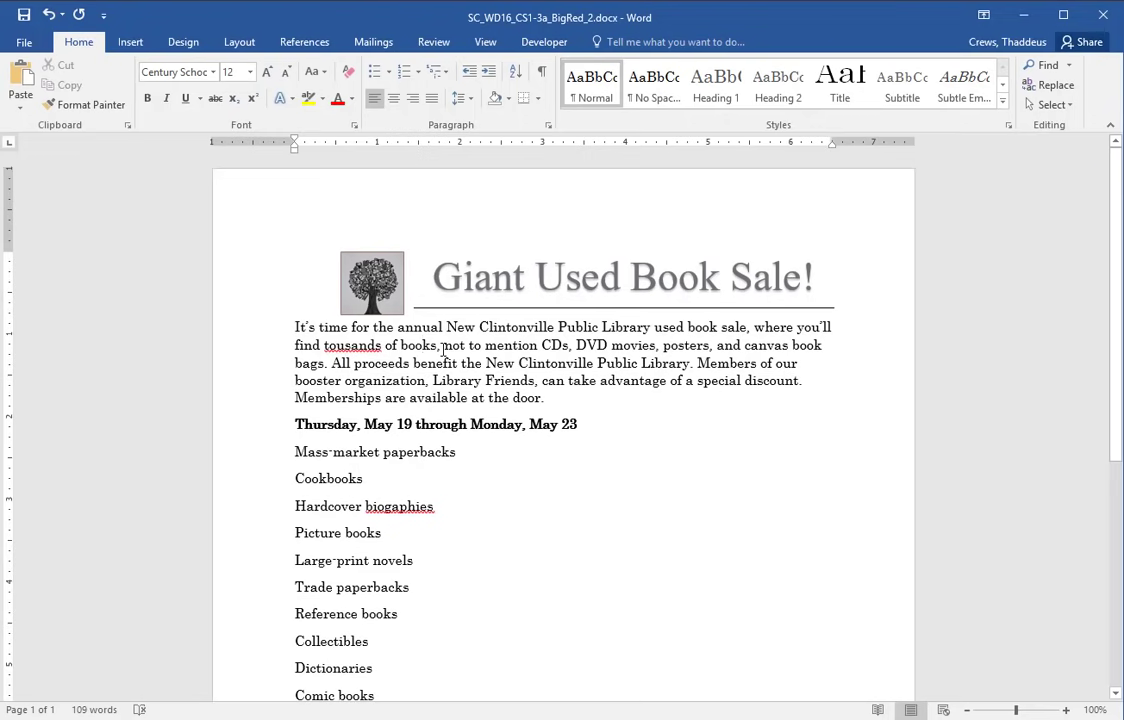
# - Set the first paragraph's spacing to 12 pt before and 18 pt after
pyautogui.click(548, 127)
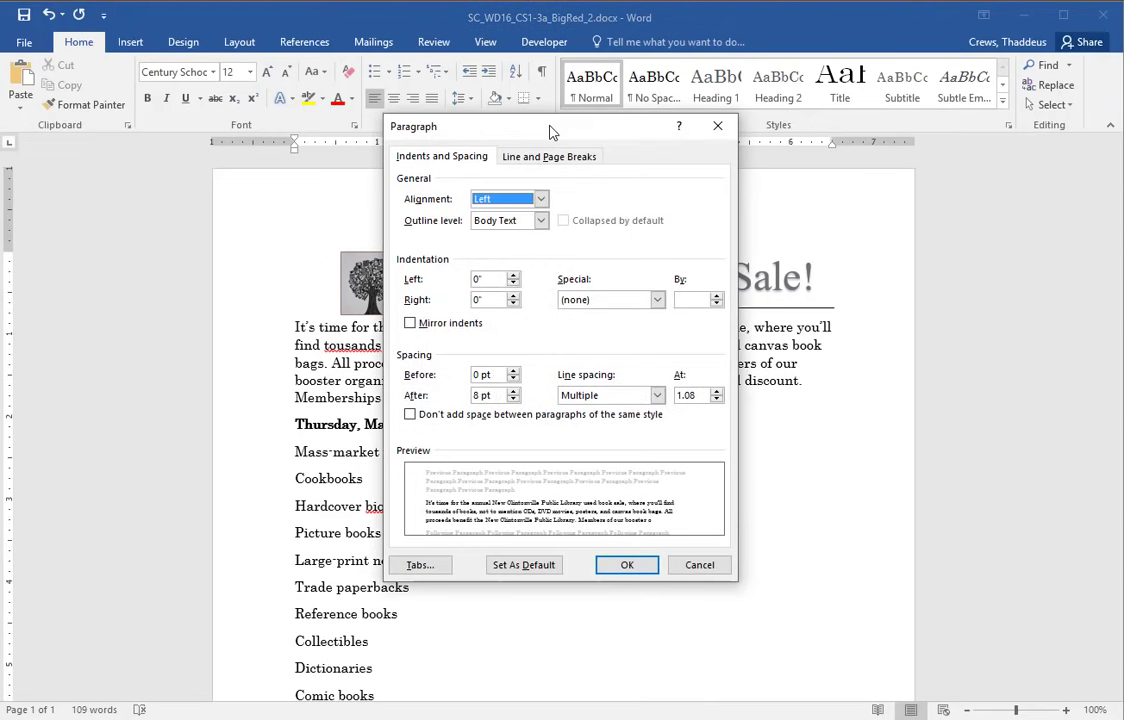
pyautogui.click(513, 370)
pyautogui.click(513, 370)
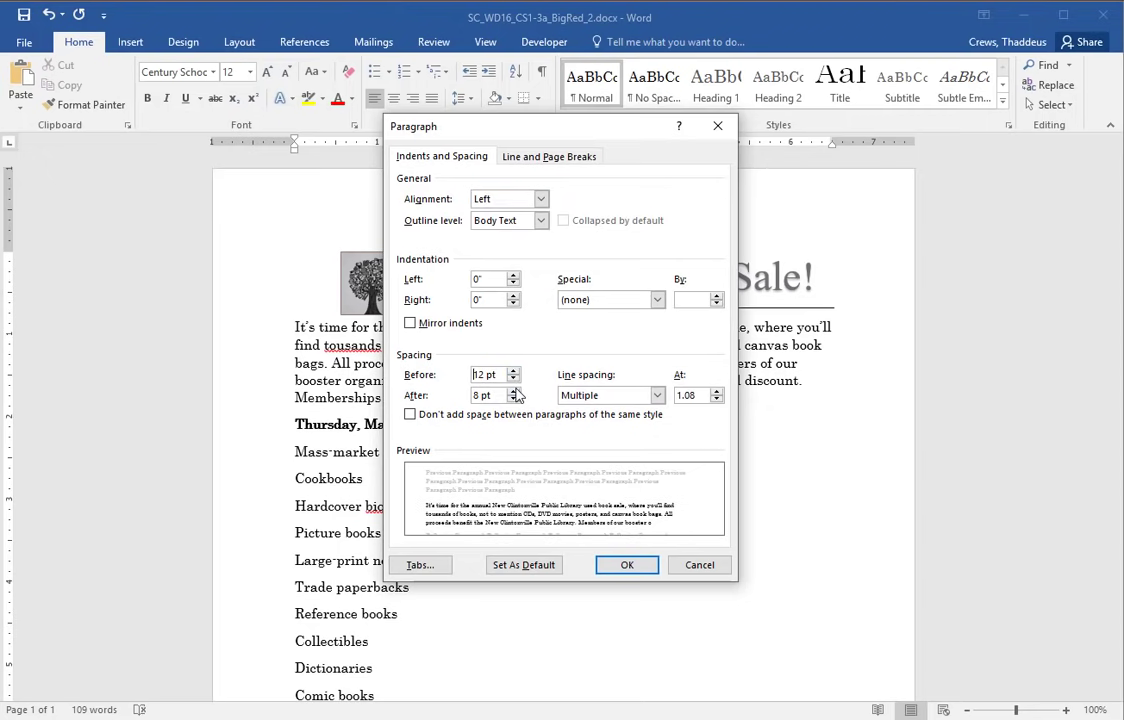
pyautogui.click(514, 391)
pyautogui.click(514, 391)
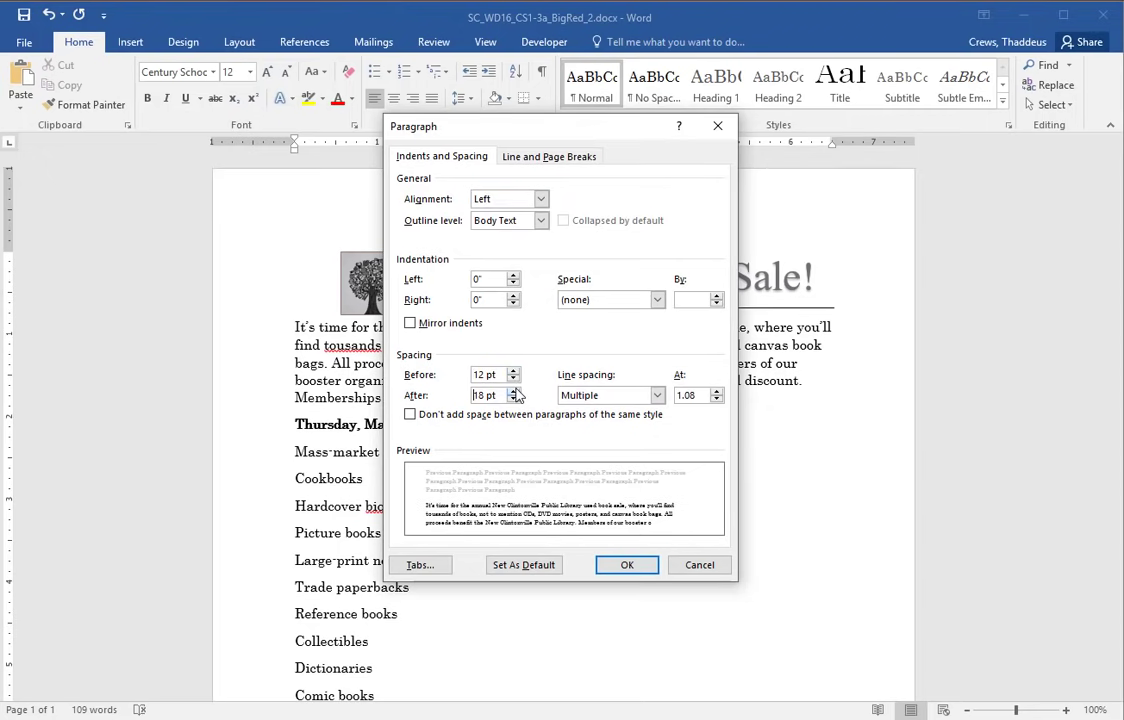
pyautogui.click(626, 564)
pyautogui.doubleClick(448, 366)
pyautogui.tripleClick(440, 370)
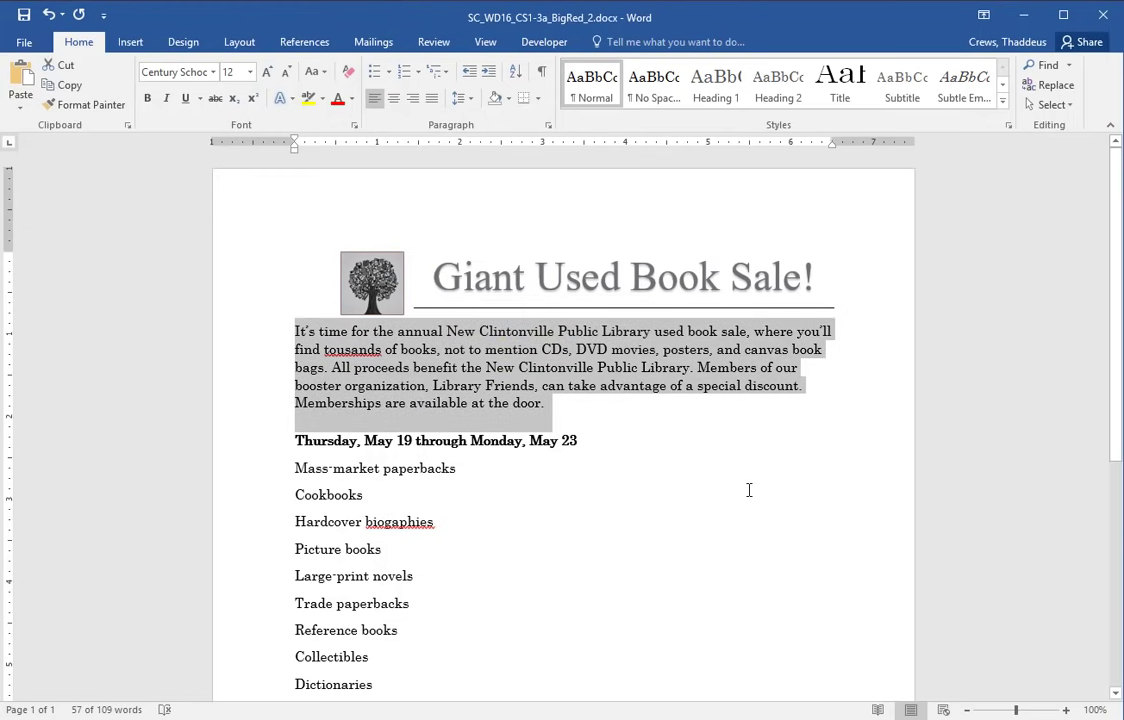
# - Mark step 9 as the next task in the instructions document
pyautogui.click(536, 386)
pyautogui.hotkey('alt', 'Tab')
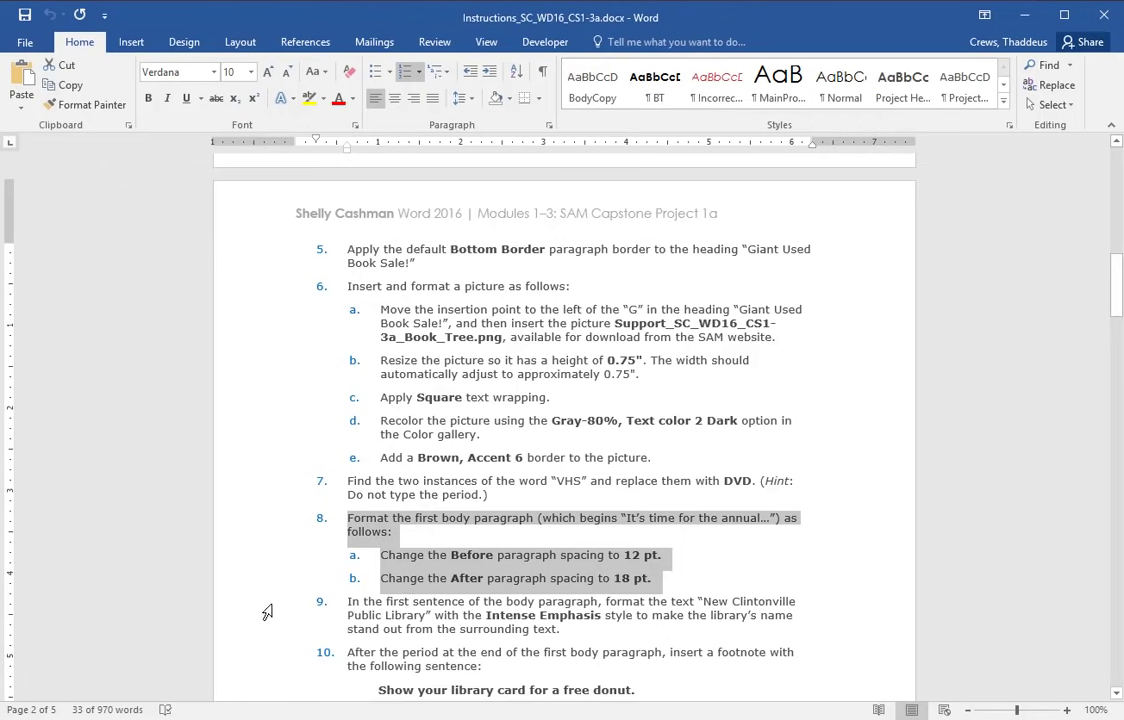
pyautogui.moveTo(261, 605); pyautogui.dragTo(258, 634)
pyautogui.scroll(-3, 893, 497)
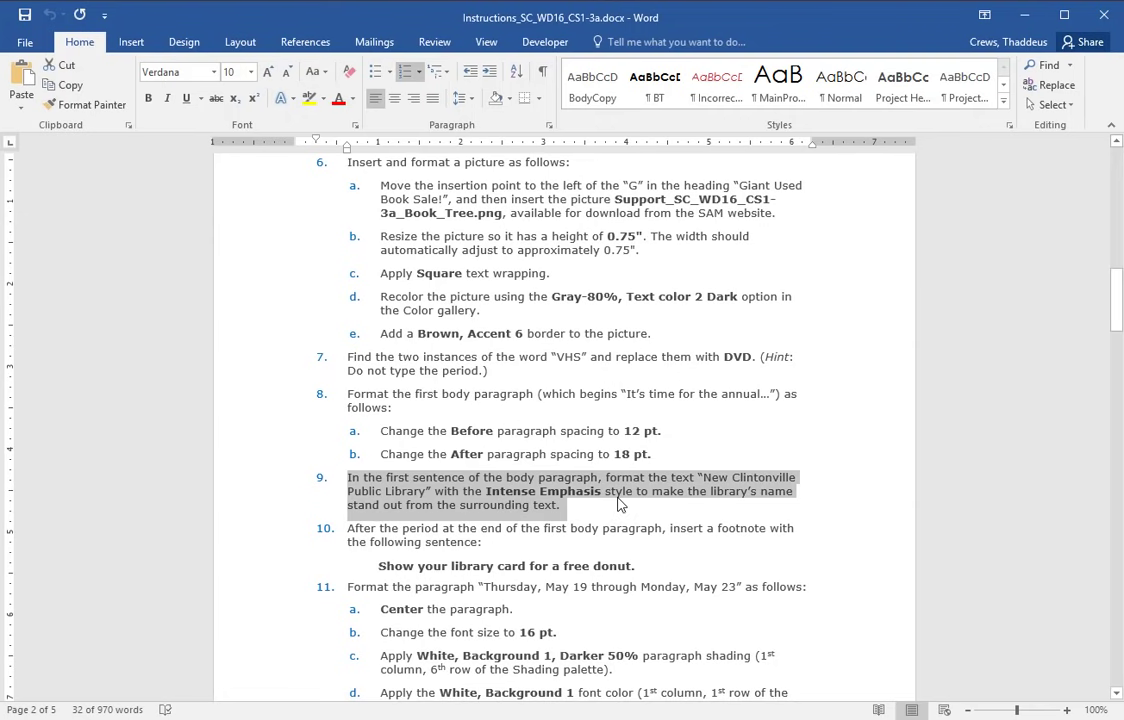
pyautogui.hotkey('alt', 'Tab')
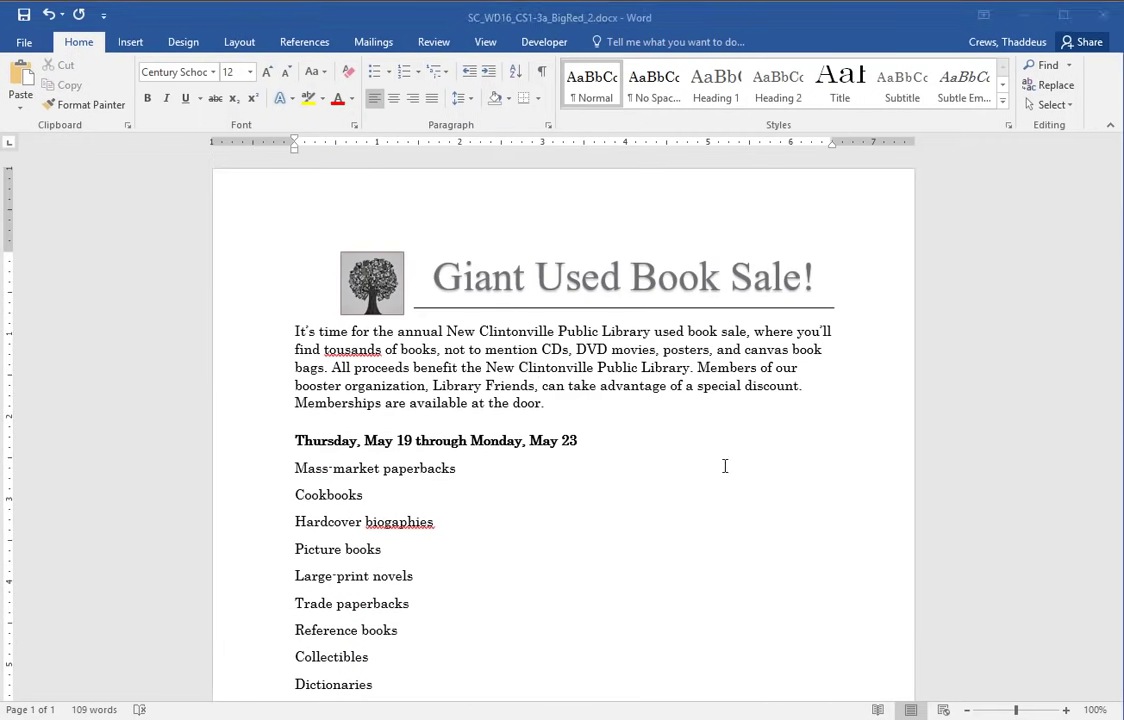
# - Apply the Intense Emphasis style to 'New Clintonville Public Library'
pyautogui.moveTo(456, 334); pyautogui.dragTo(621, 334)
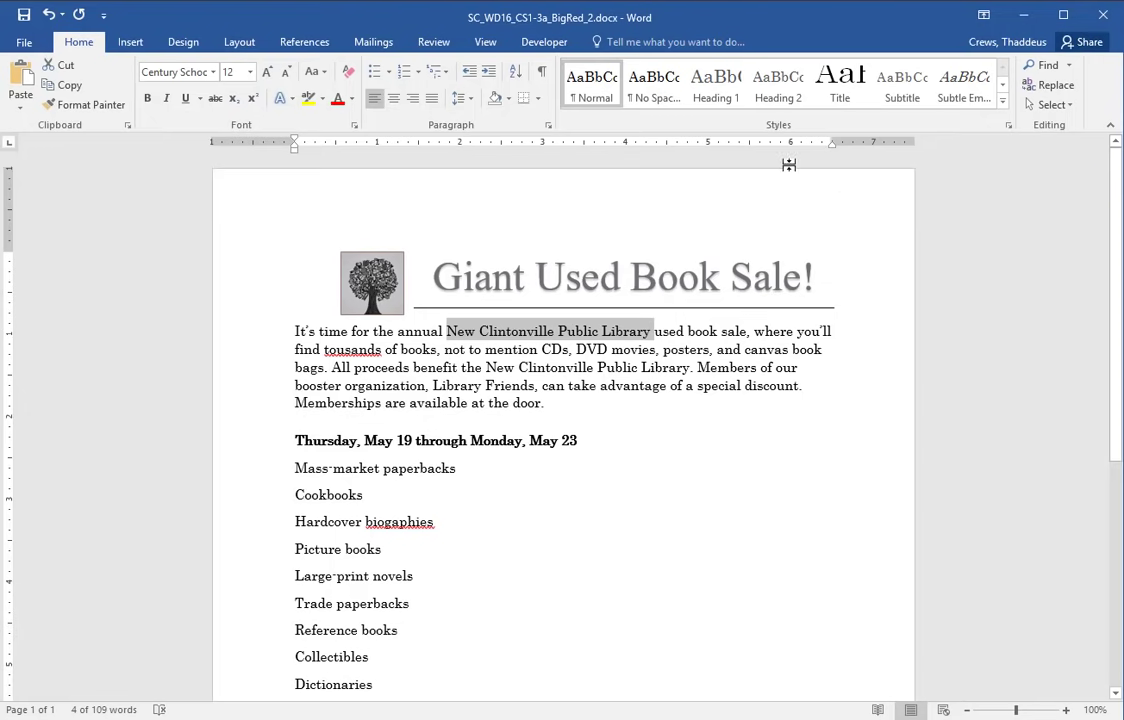
pyautogui.click(1004, 102)
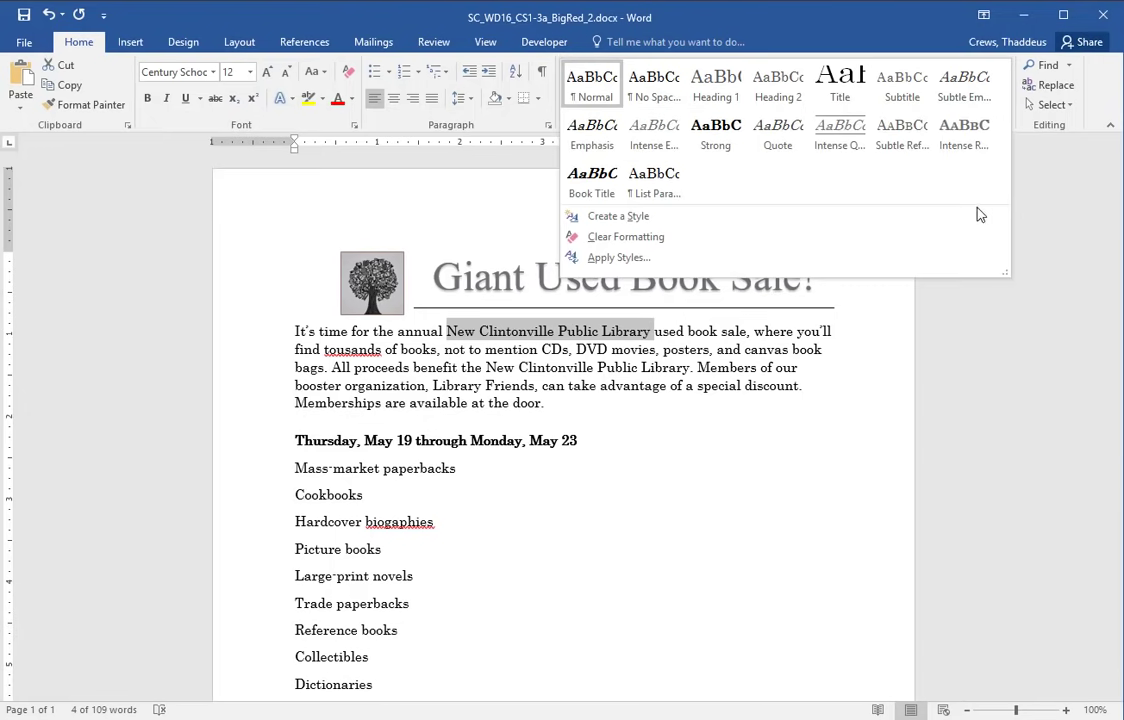
pyautogui.click(645, 145)
pyautogui.click(632, 428)
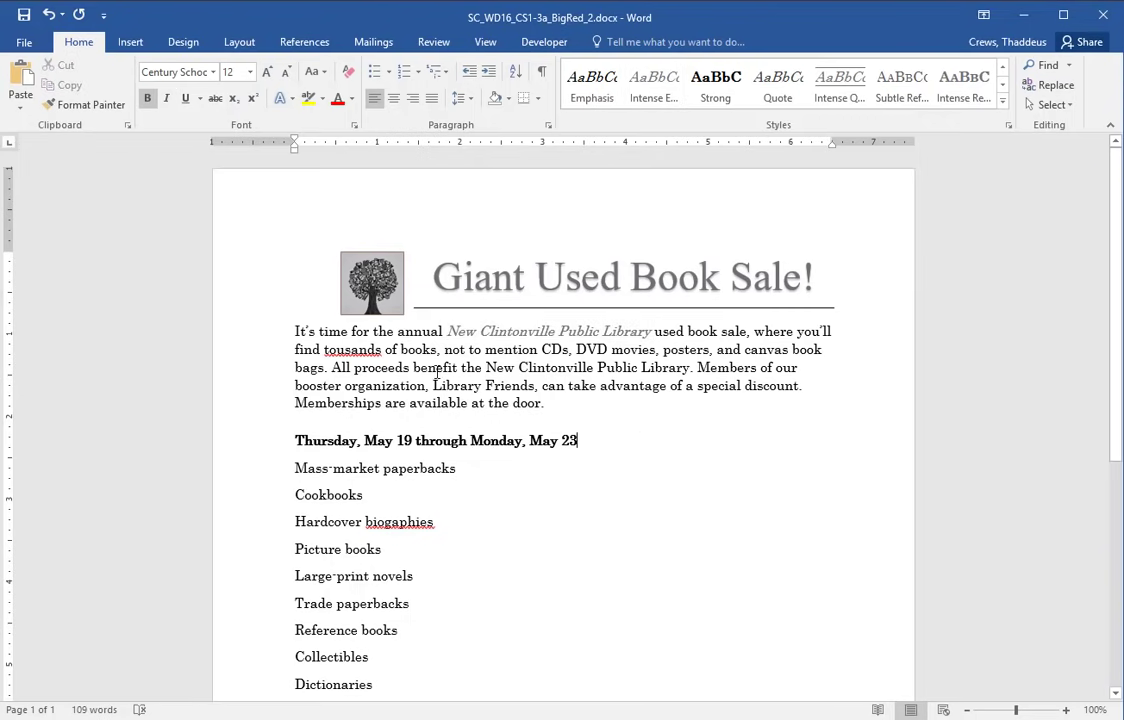
# - Copy the sentence 'Show your library card for a free donut.' from step 10
pyautogui.hotkey('alt', 'Tab')
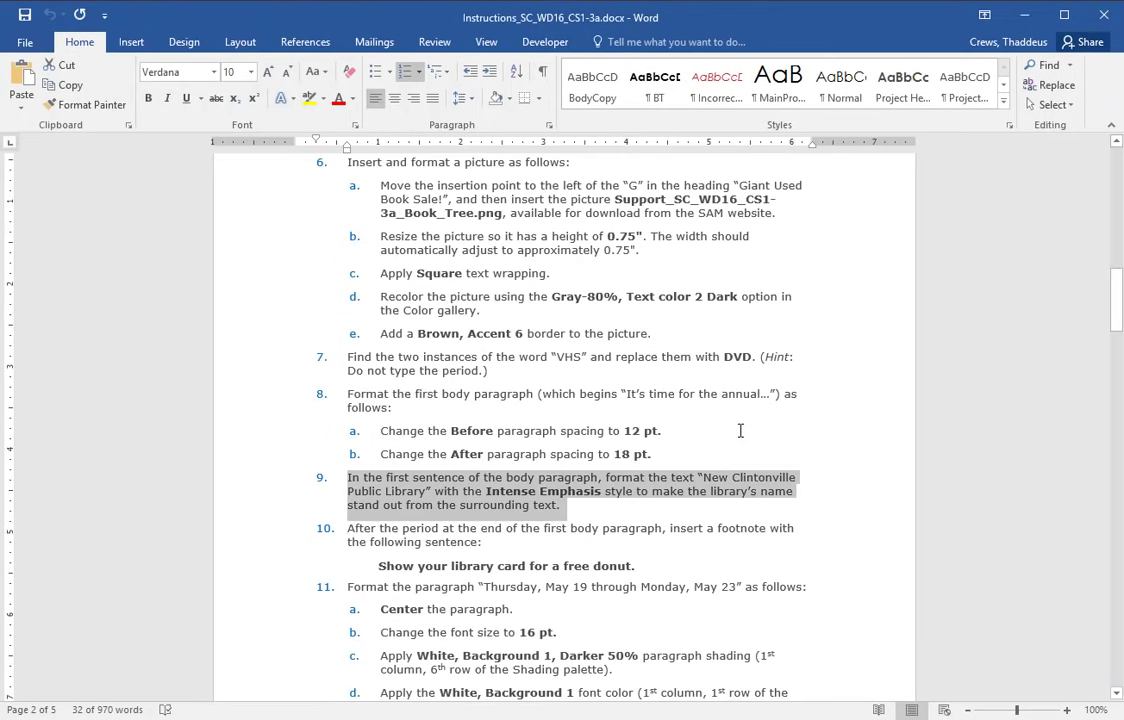
pyautogui.doubleClick(270, 535)
pyautogui.keyDown('shift'); pyautogui.click(263, 567); pyautogui.keyUp('shift')
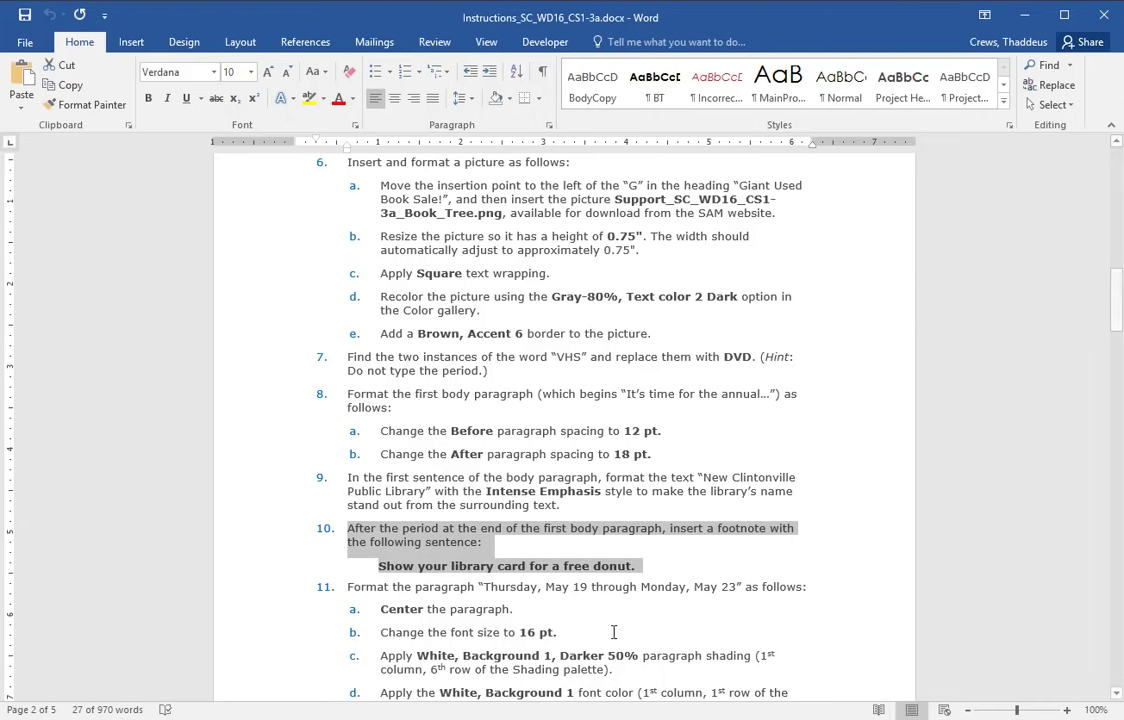
pyautogui.click(503, 569)
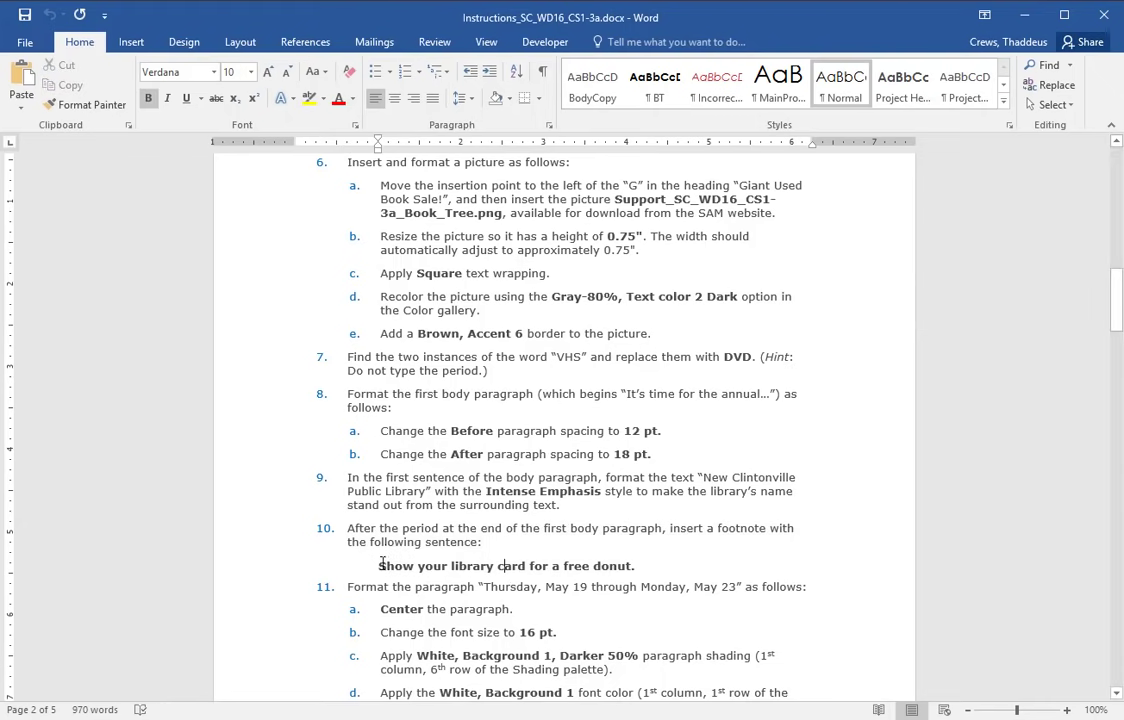
pyautogui.moveTo(380, 565); pyautogui.dragTo(637, 566)
pyautogui.rightClick(617, 573)
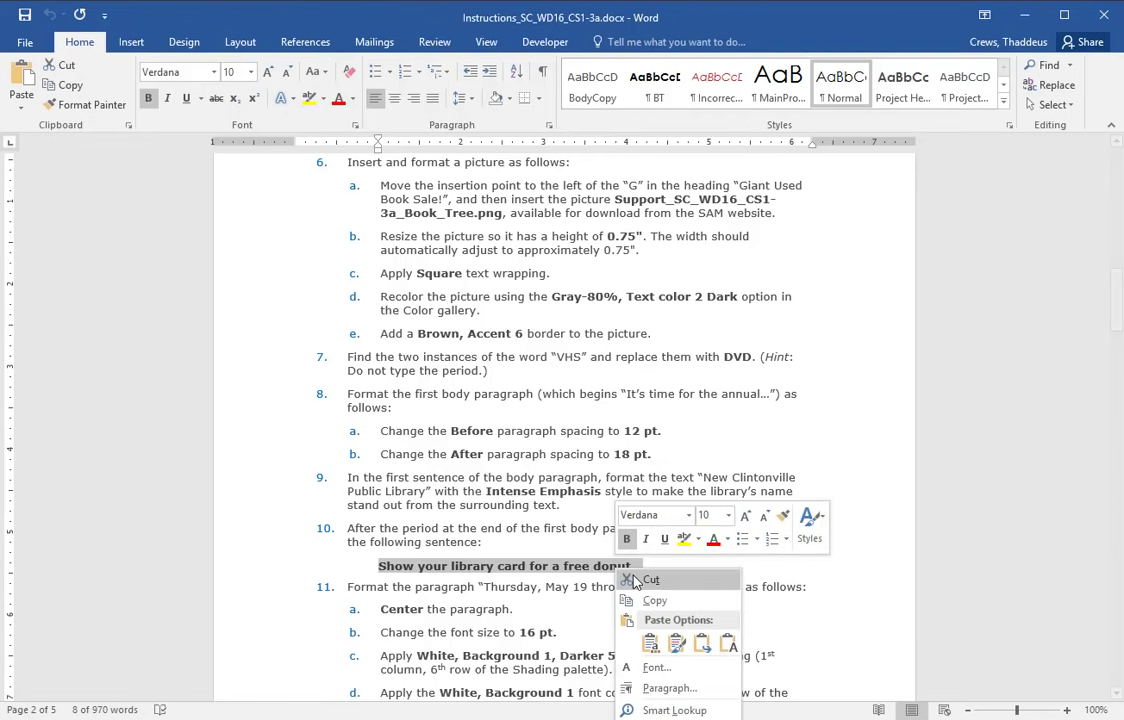
pyautogui.click(654, 601)
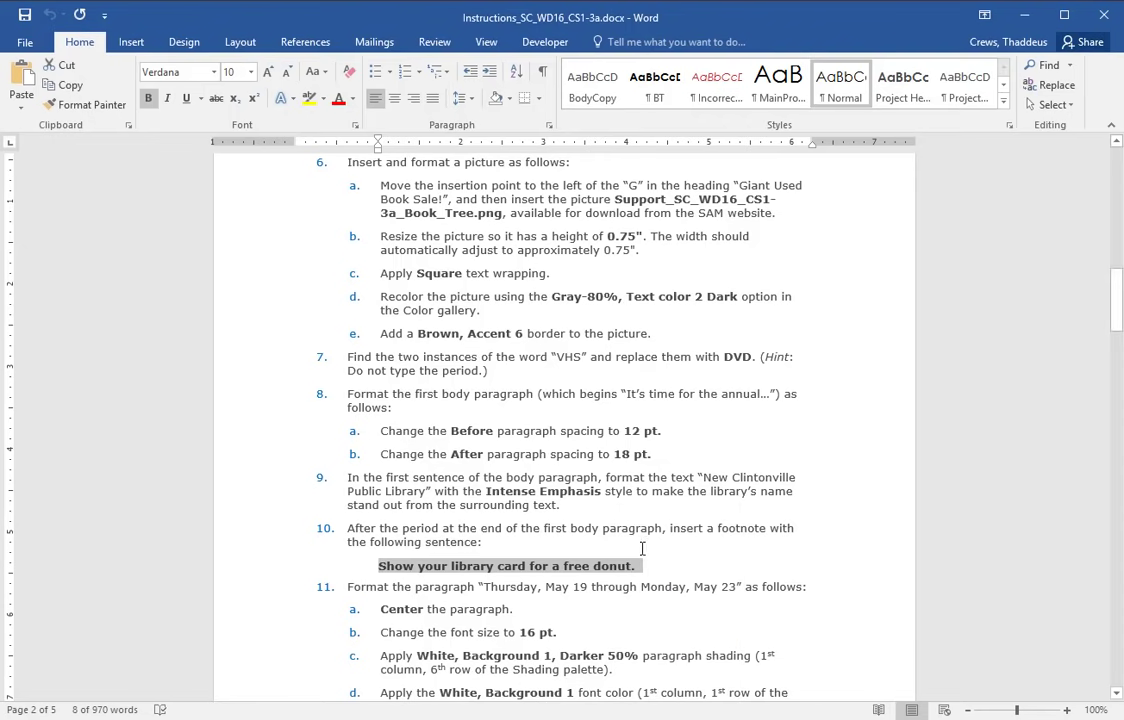
pyautogui.click(420, 528)
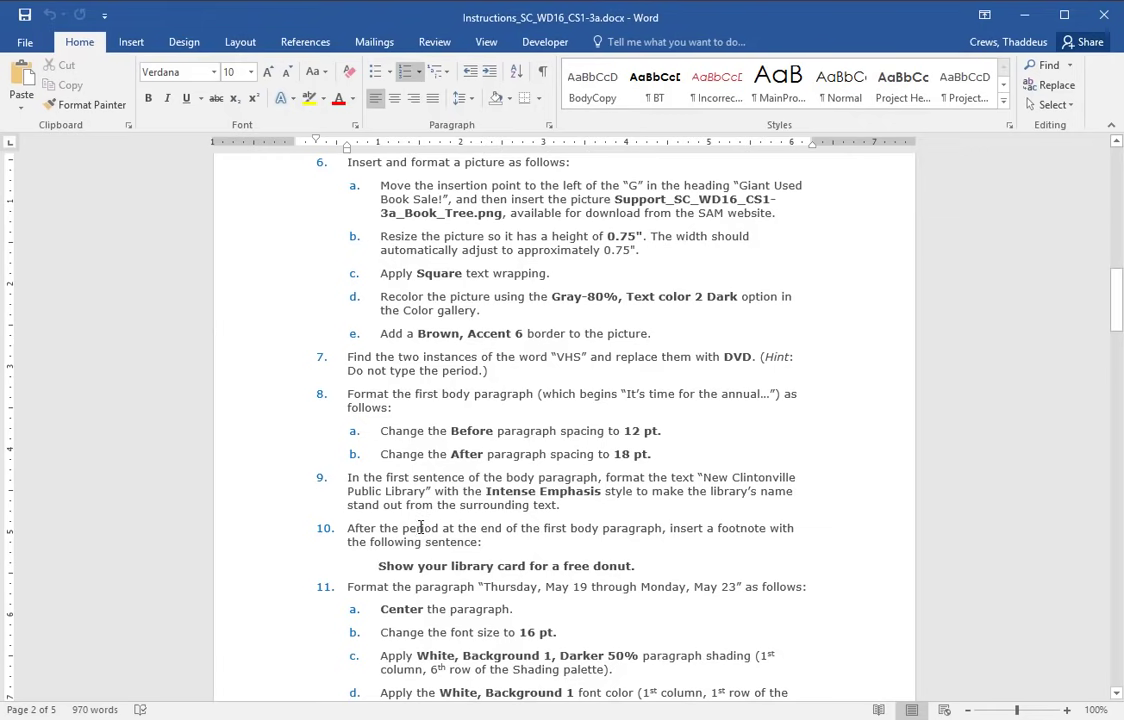
# - Insert a footnote after 'door.' at the end of the first body paragraph
pyautogui.hotkey('alt', 'Tab')
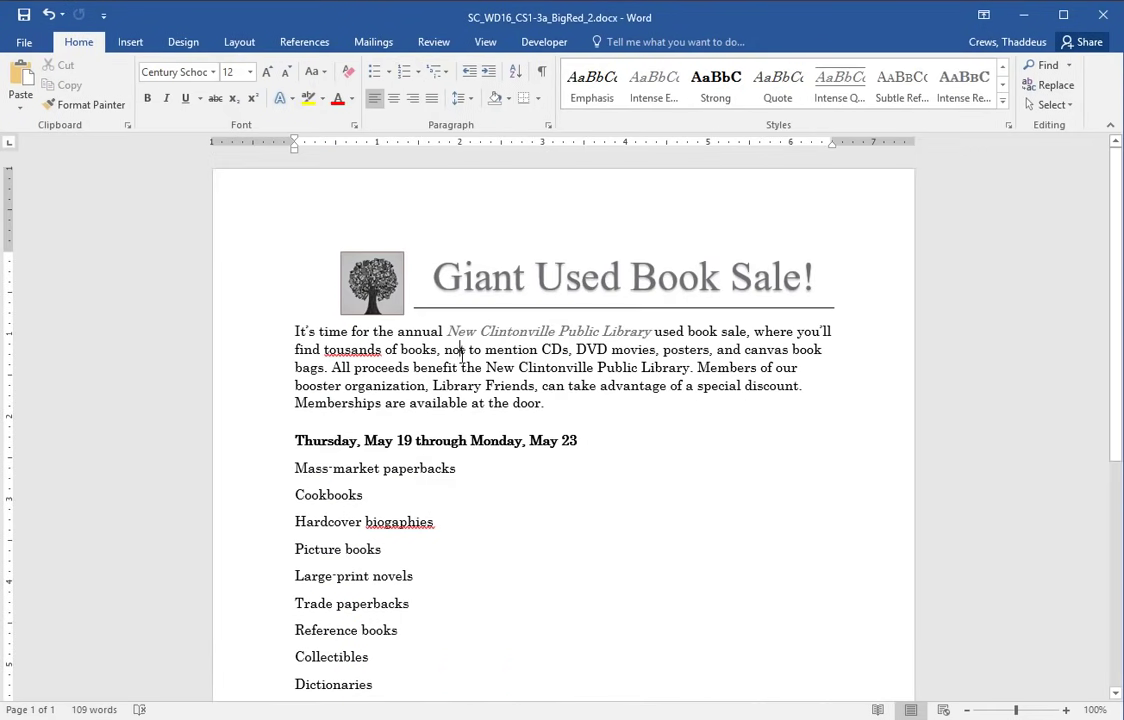
pyautogui.doubleClick(452, 350)
pyautogui.tripleClick(460, 357)
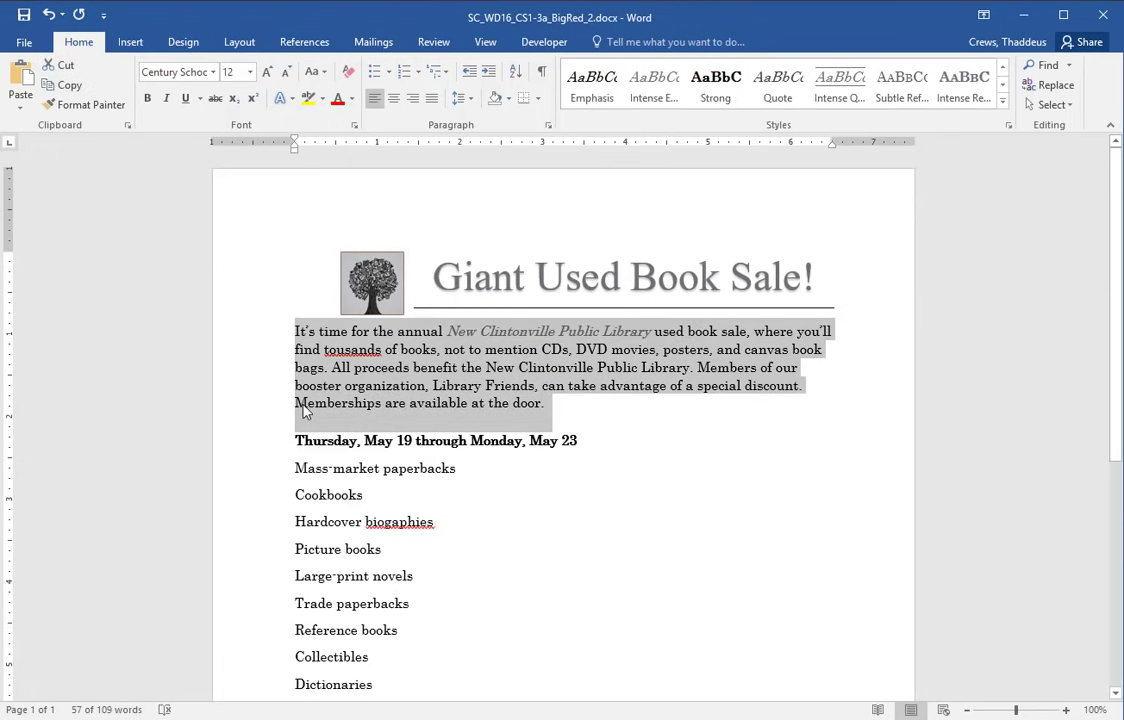
pyautogui.click(572, 407)
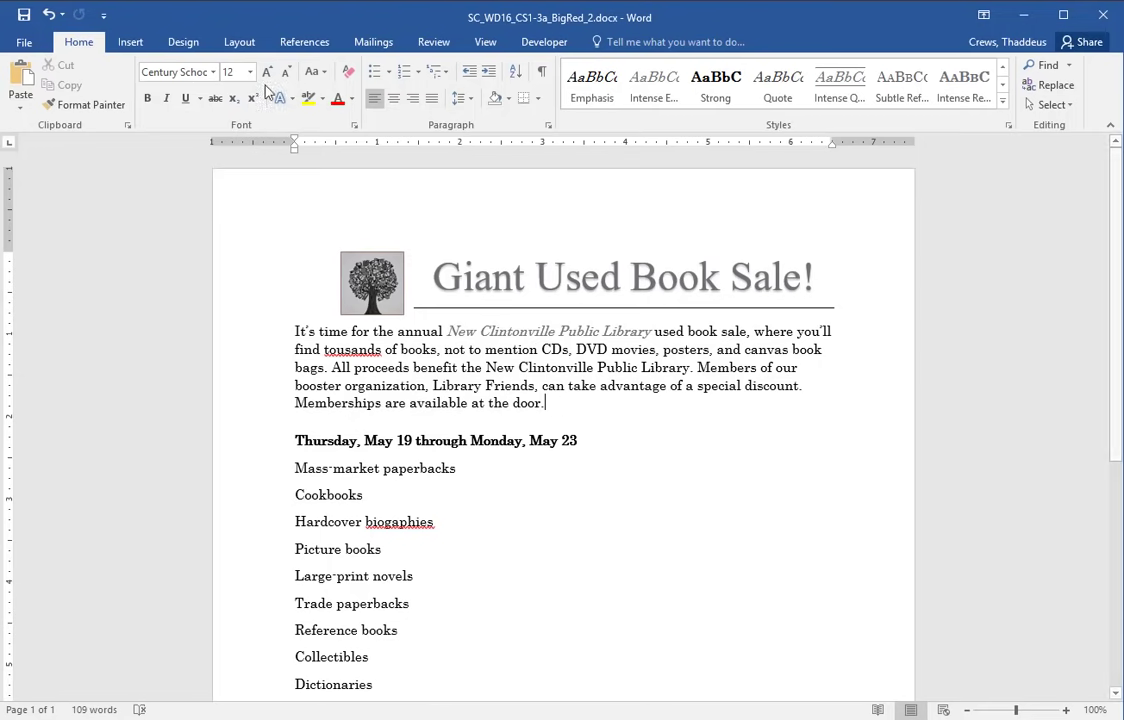
pyautogui.click(305, 43)
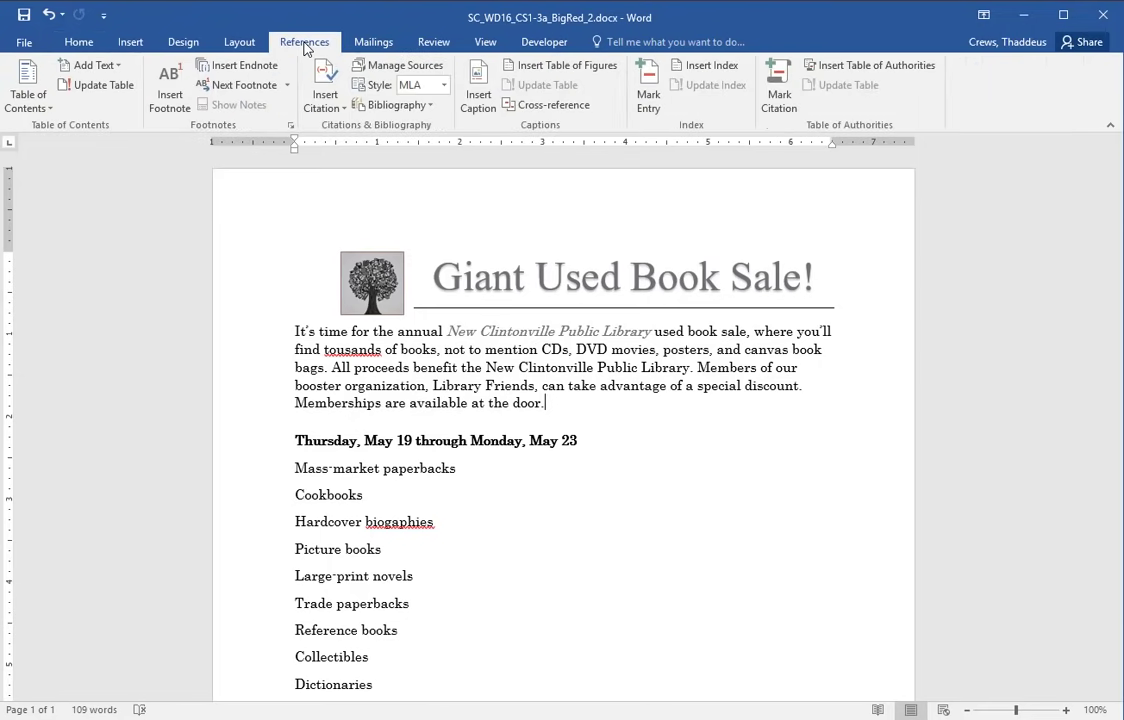
pyautogui.click(168, 100)
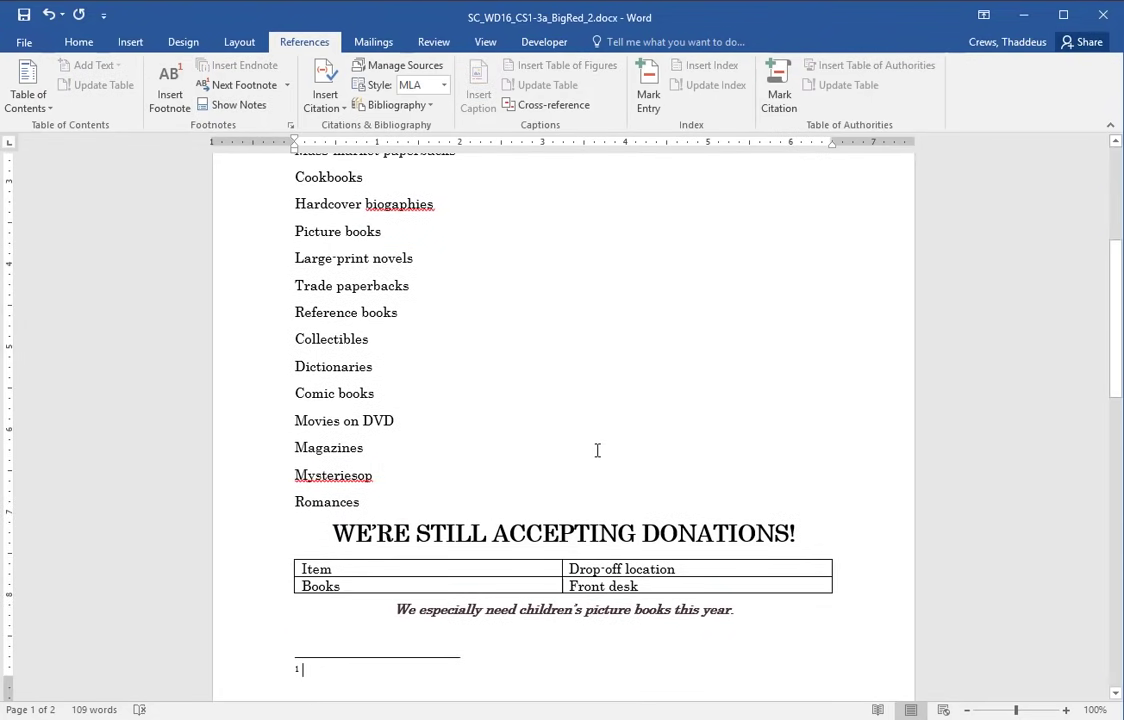
# - Paste the copied sentence into the footnote as Keep Text Only
pyautogui.scroll(2, 597, 449)
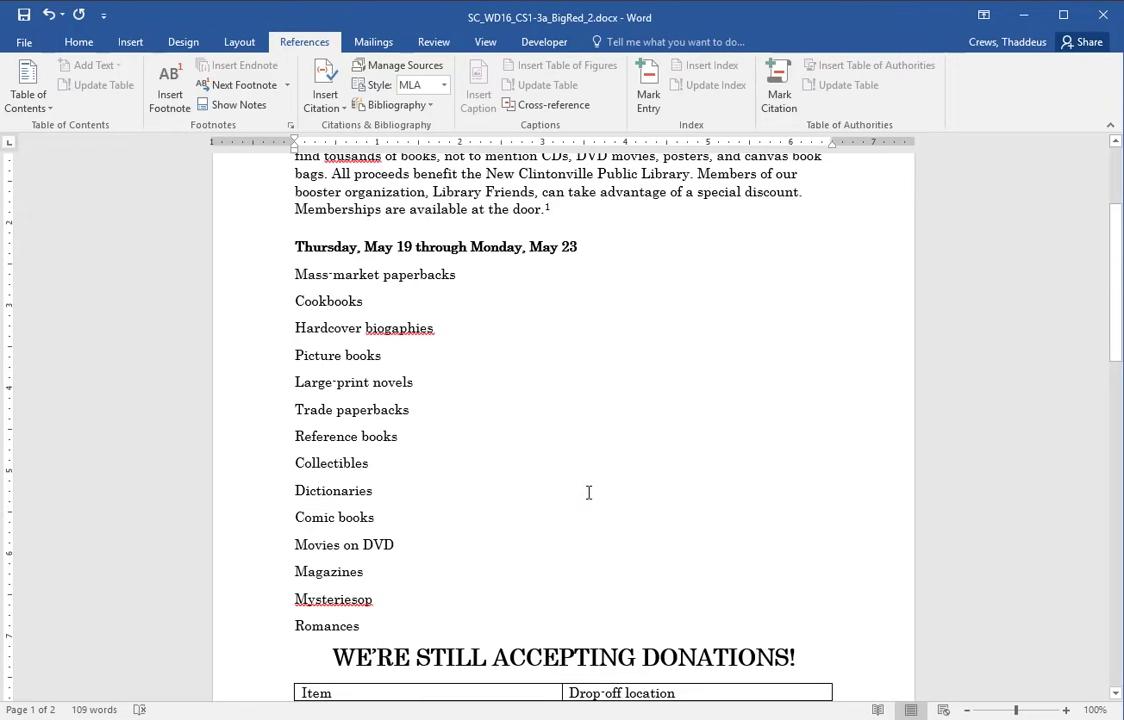
pyautogui.scroll(-3, 588, 492)
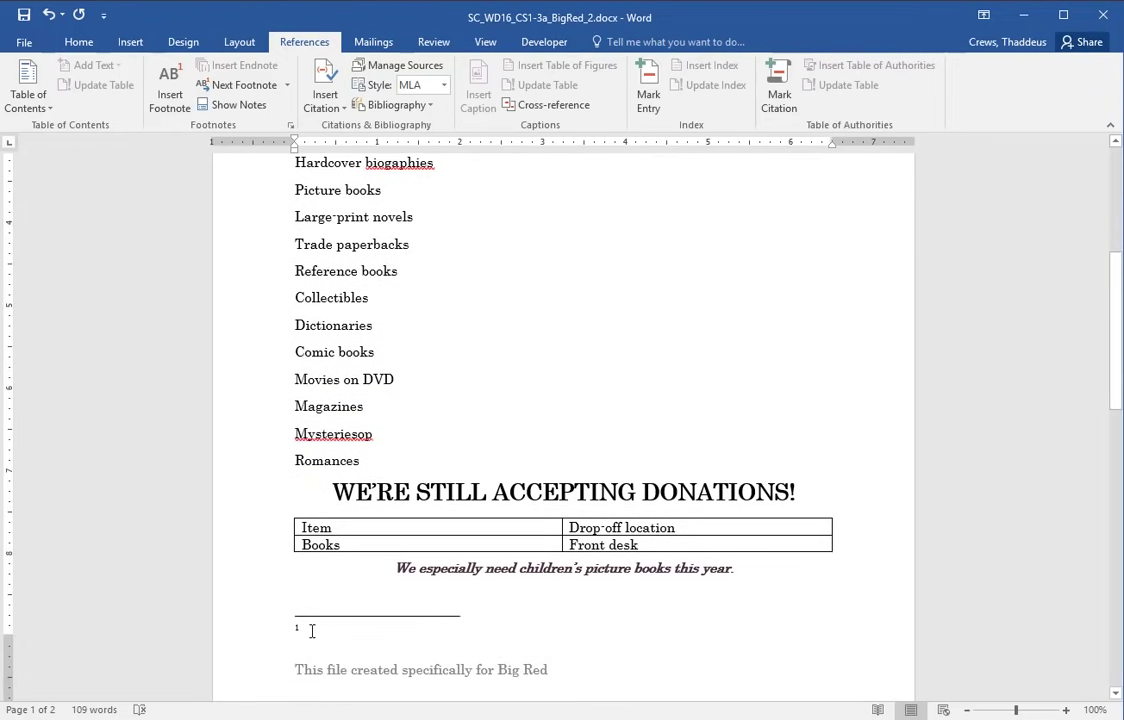
pyautogui.click(80, 42)
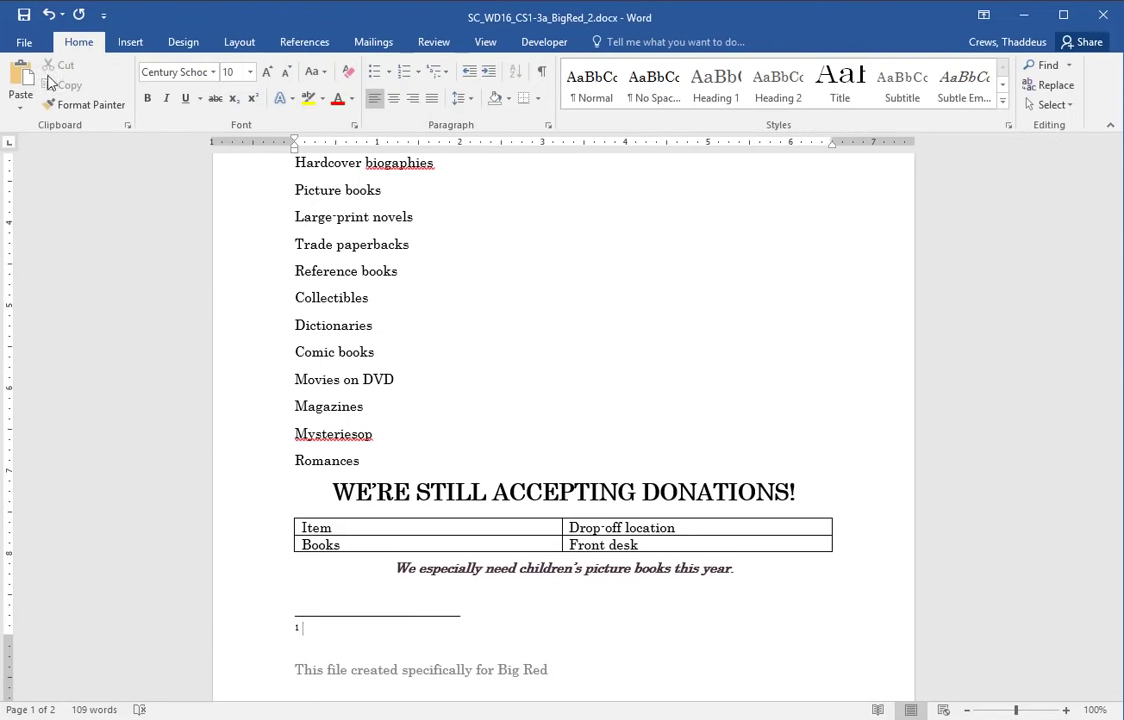
pyautogui.click(20, 100)
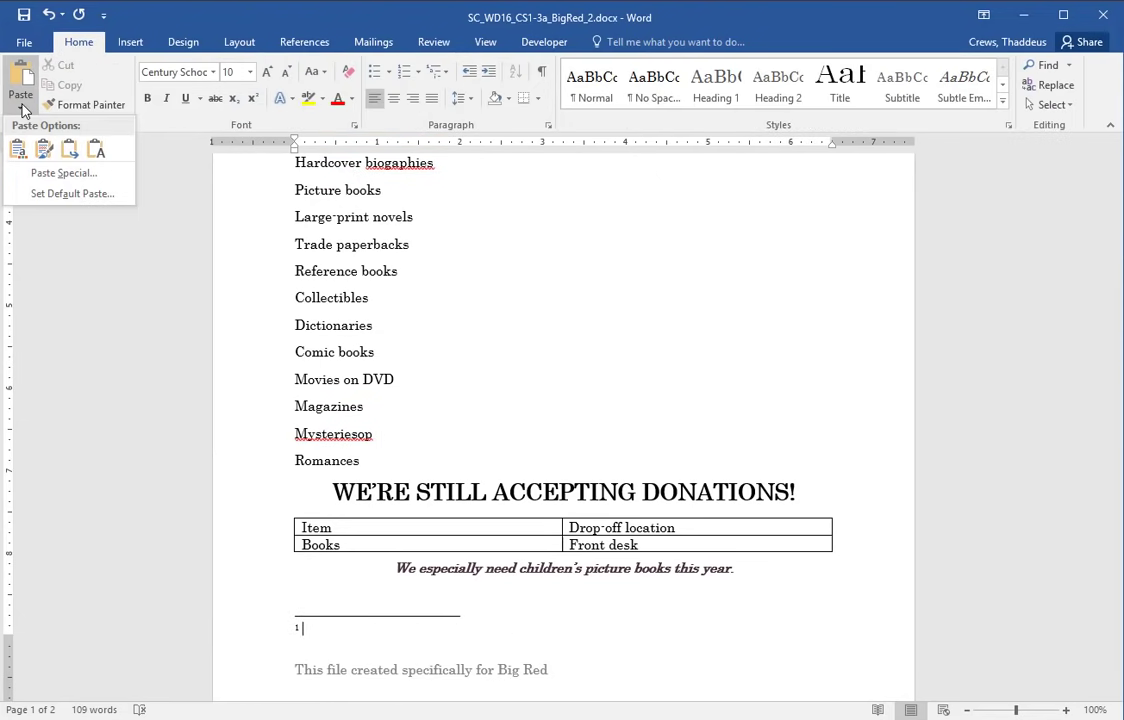
pyautogui.click(96, 149)
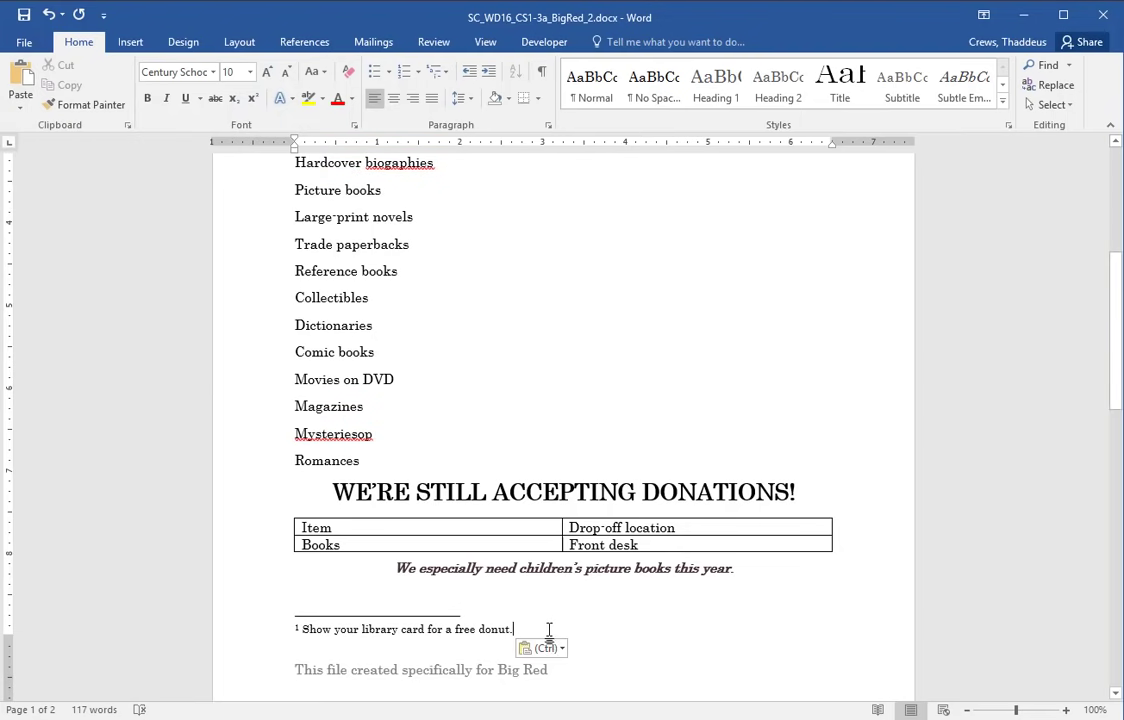
pyautogui.click(690, 418)
pyautogui.hotkey('alt', 'Tab')
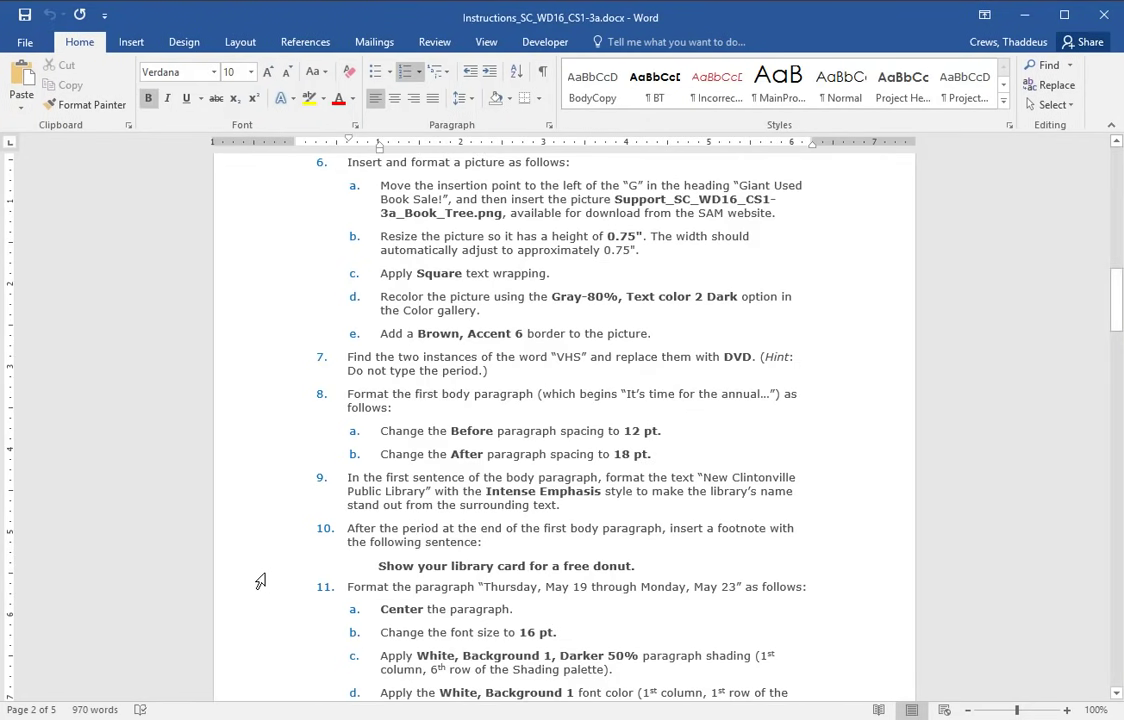
# - Select step 11 and its items in the instructions, then bring the flyer's date line into view
pyautogui.moveTo(260, 584); pyautogui.dragTo(233, 699)
pyautogui.scroll(-4, 727, 509)
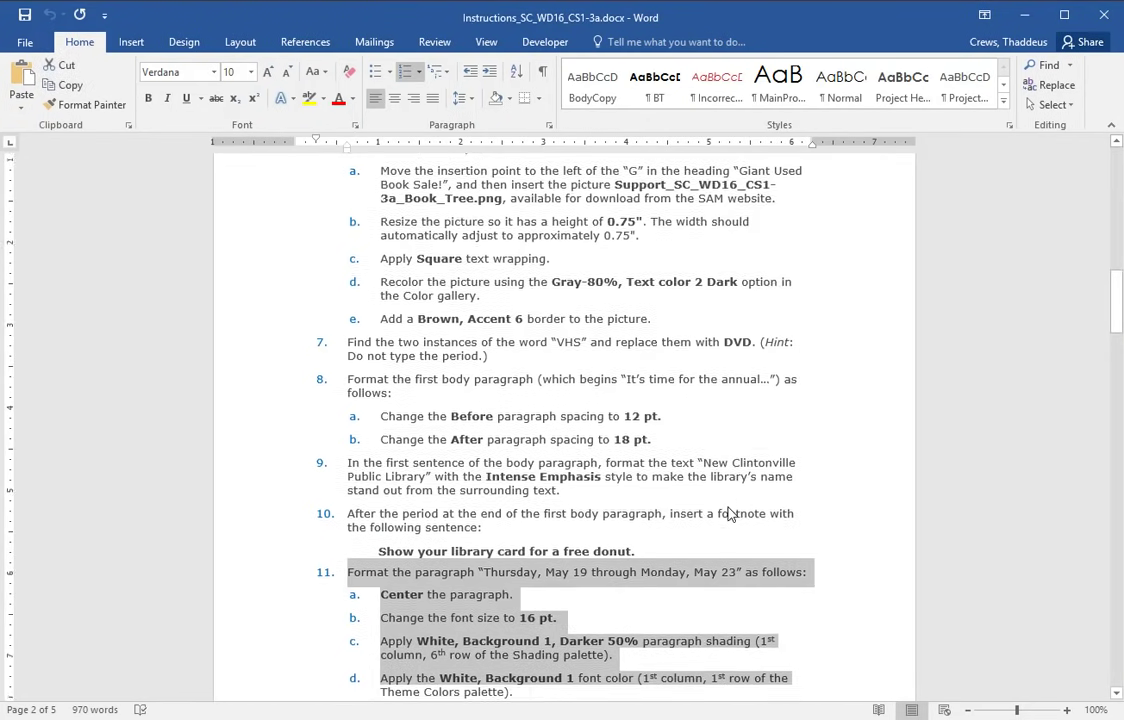
pyautogui.click(262, 385)
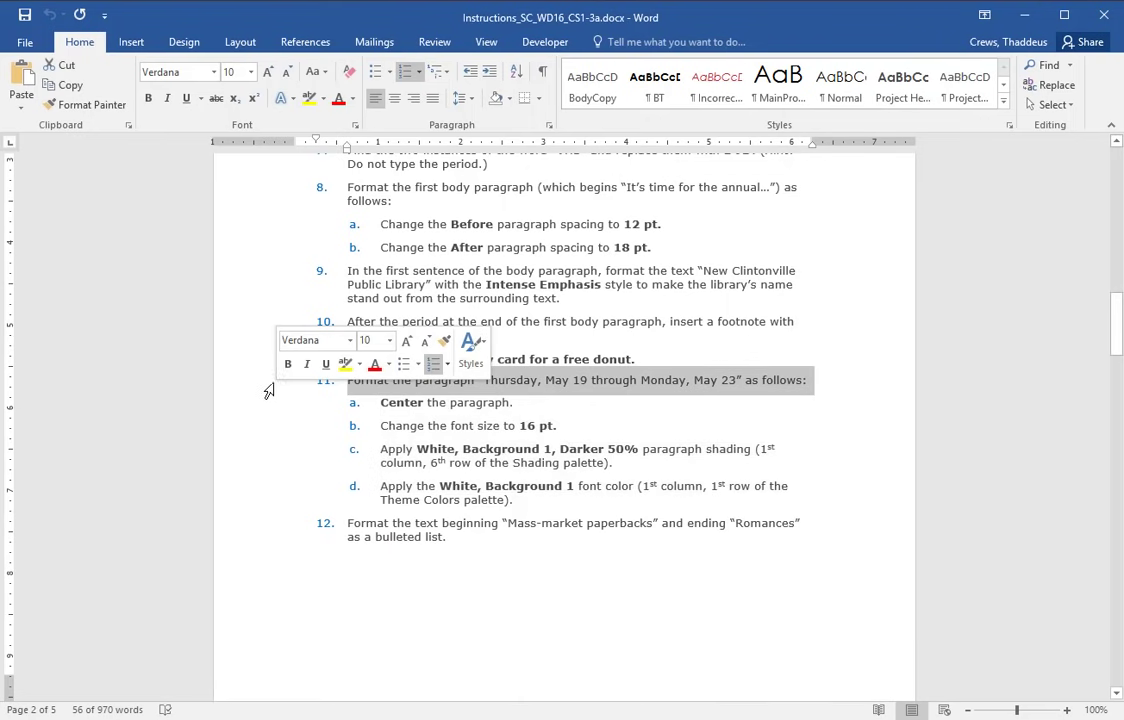
pyautogui.moveTo(262, 385); pyautogui.dragTo(239, 518)
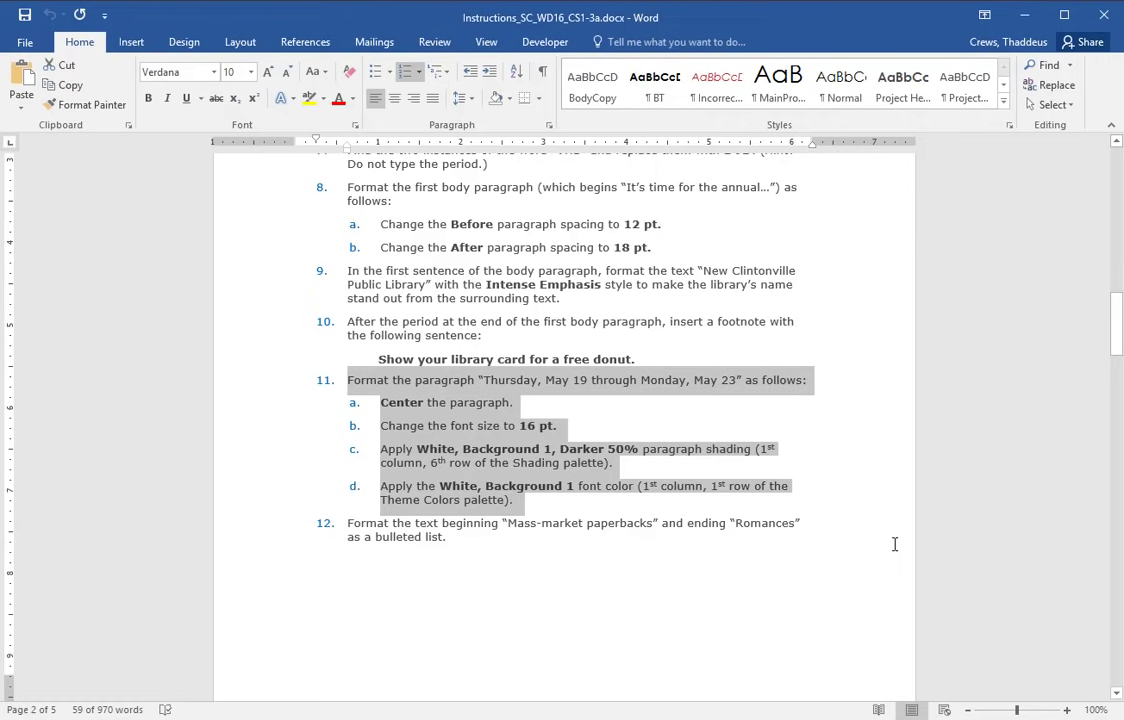
pyautogui.hotkey('alt', 'Tab')
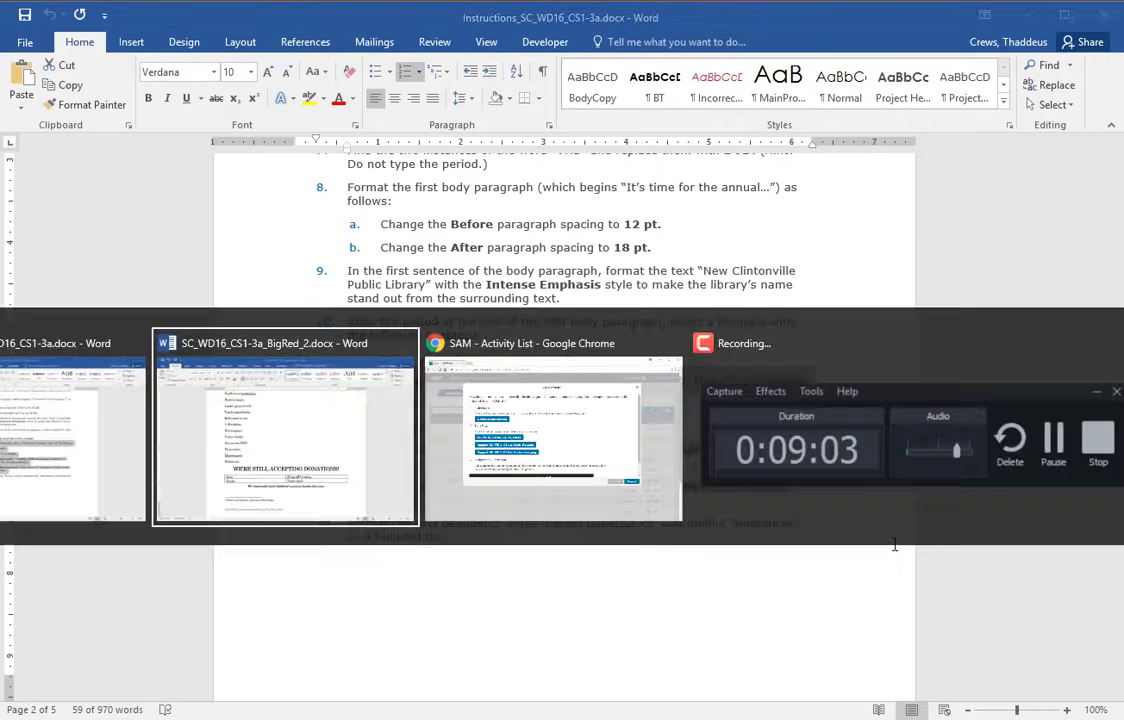
pyautogui.scroll(3, 635, 419)
# - Center the date line at 16 pt with White, Background 1, Darker 50% shading
pyautogui.click(220, 259)
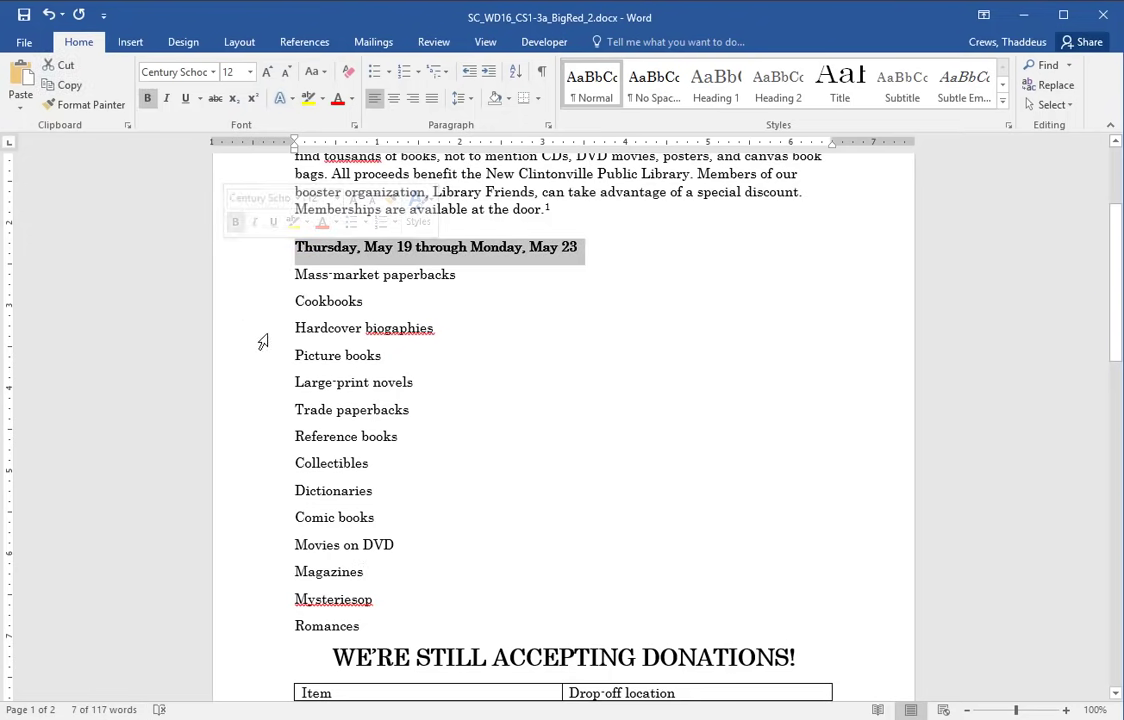
pyautogui.click(393, 98)
pyautogui.click(250, 72)
pyautogui.click(226, 191)
pyautogui.hotkey('alt', 'Tab')
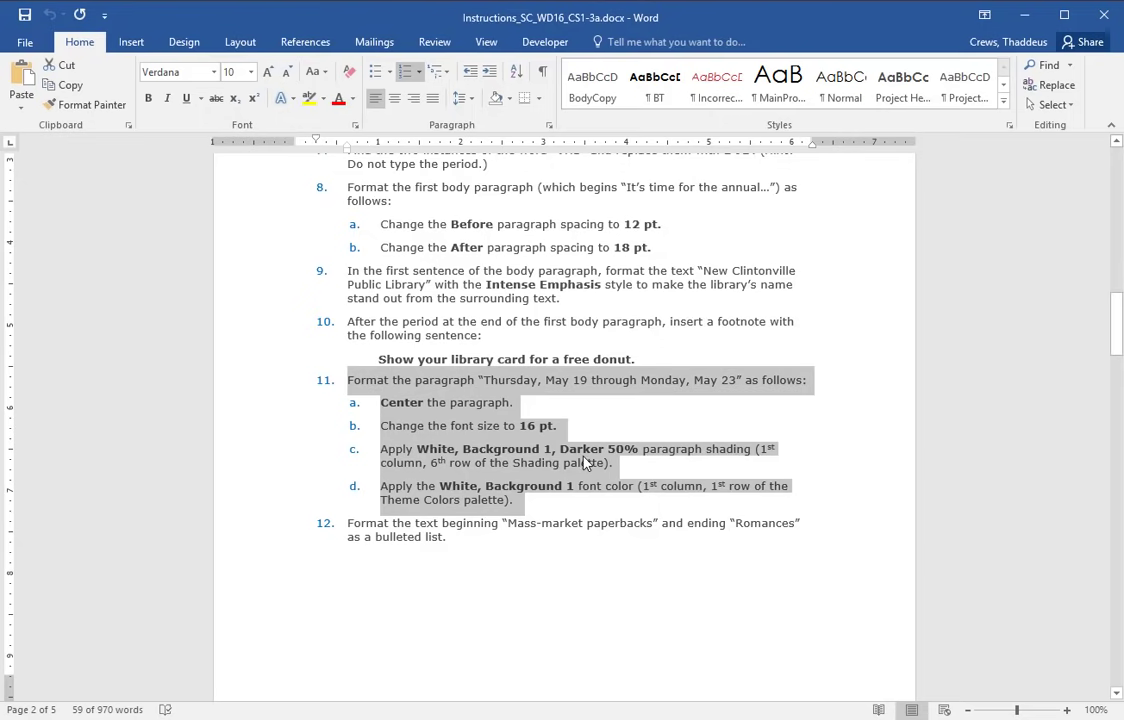
pyautogui.hotkey('alt', 'Tab')
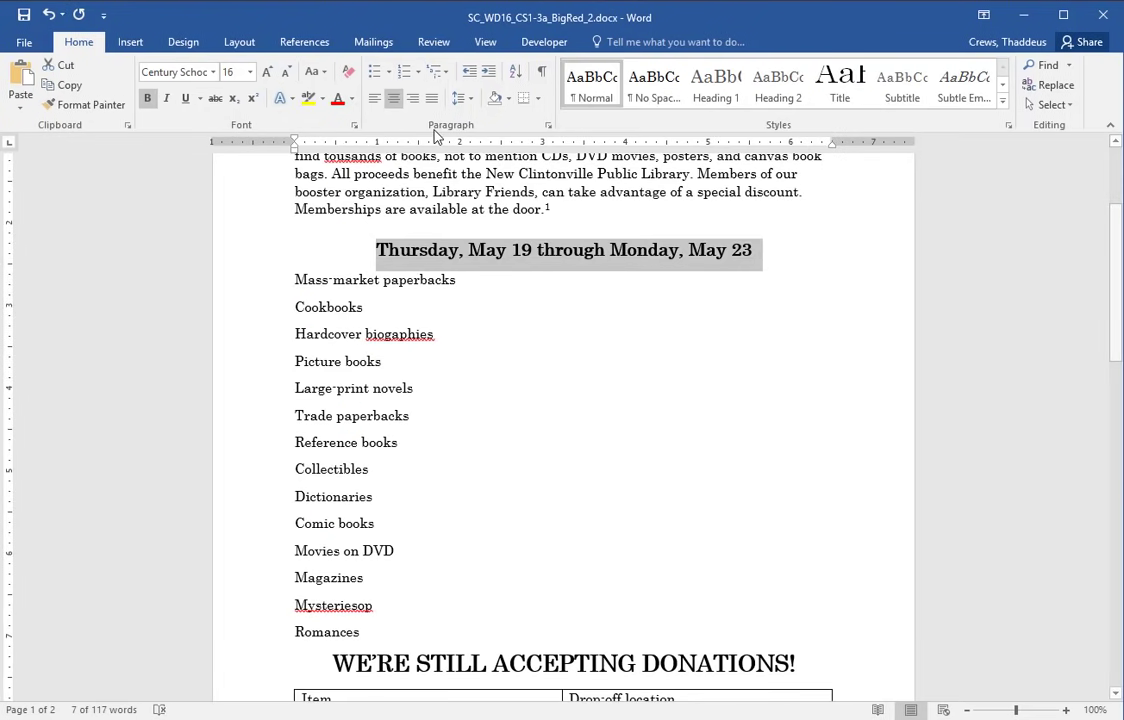
pyautogui.click(506, 99)
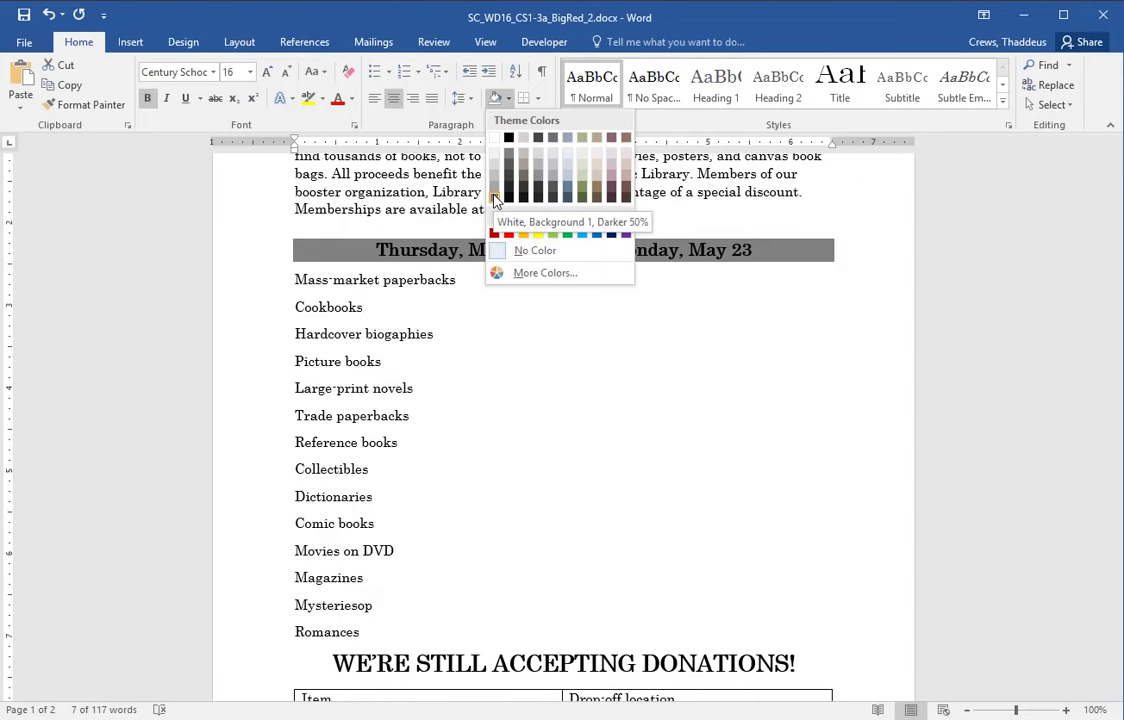
pyautogui.click(494, 199)
# - Make the date line's text White, Background 1
pyautogui.hotkey('alt', 'Tab')
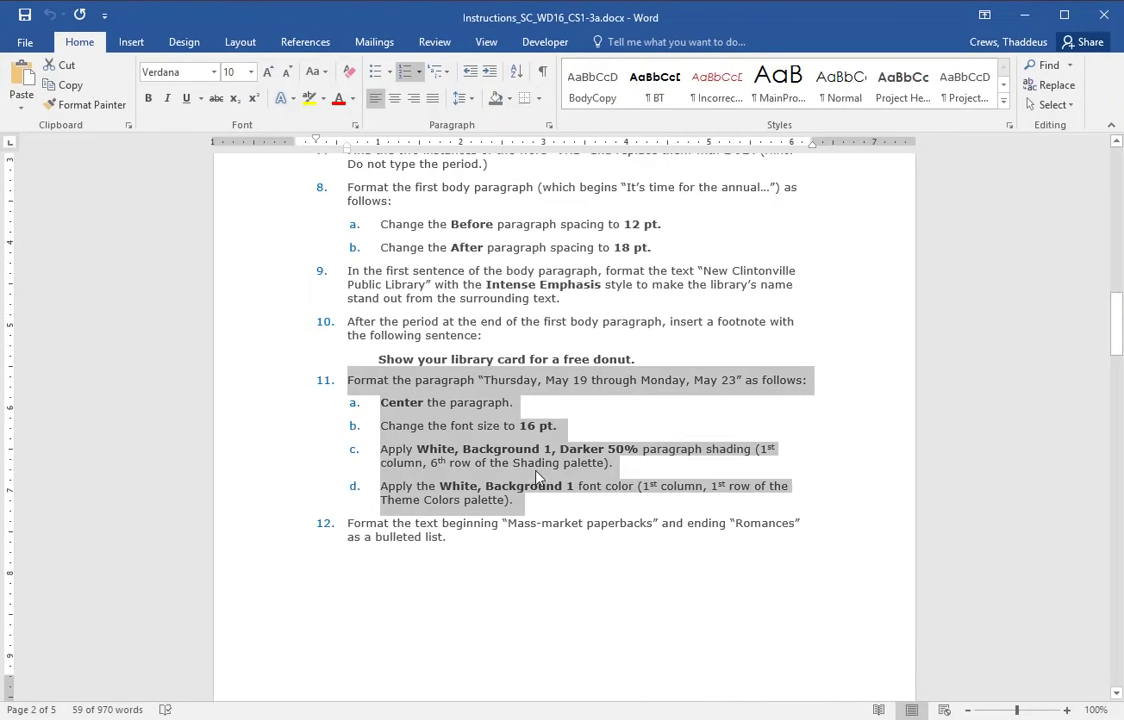
pyautogui.click(600, 460)
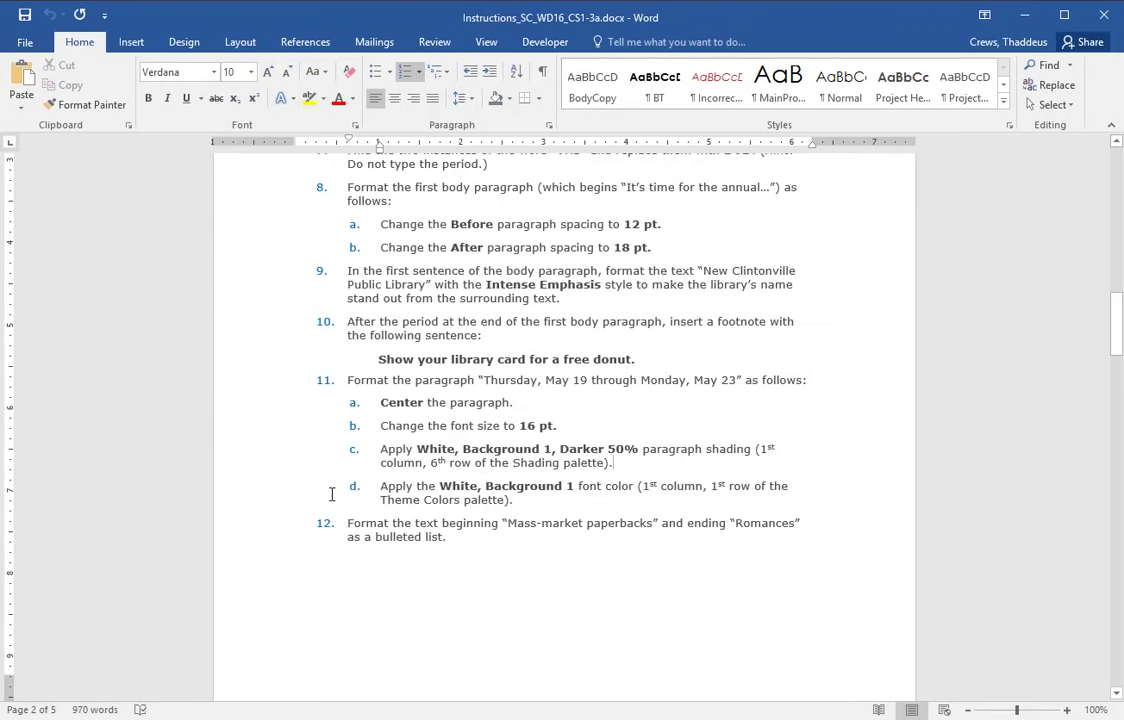
pyautogui.doubleClick(276, 504)
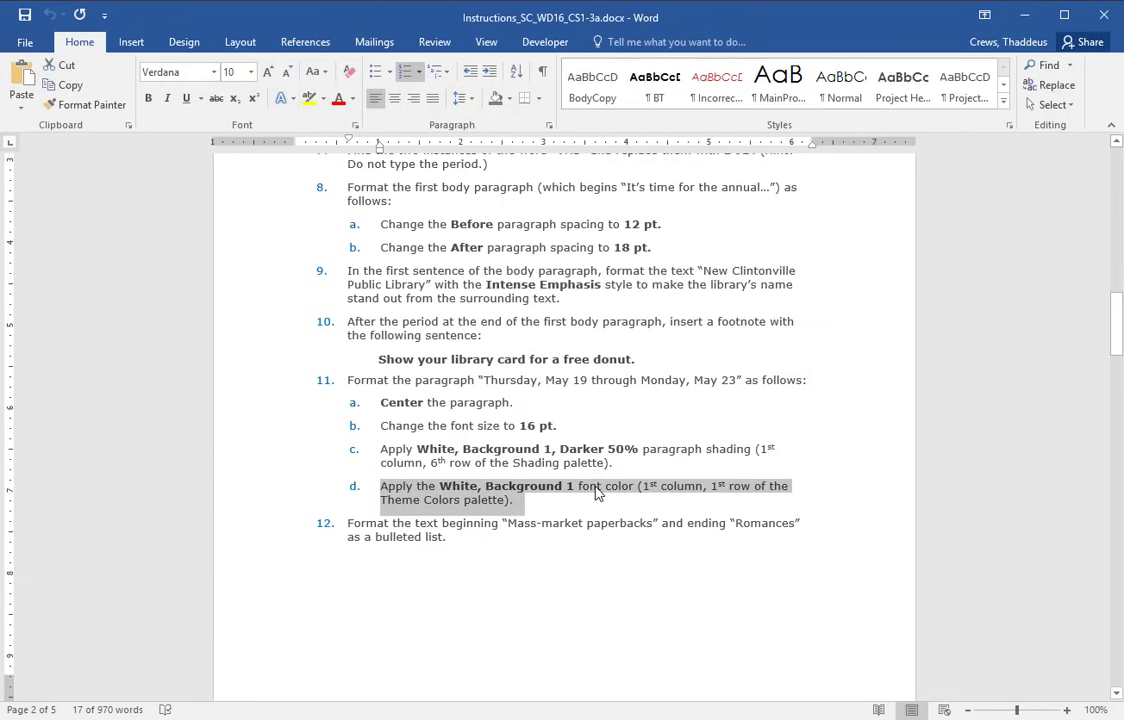
pyautogui.hotkey('alt', 'Tab')
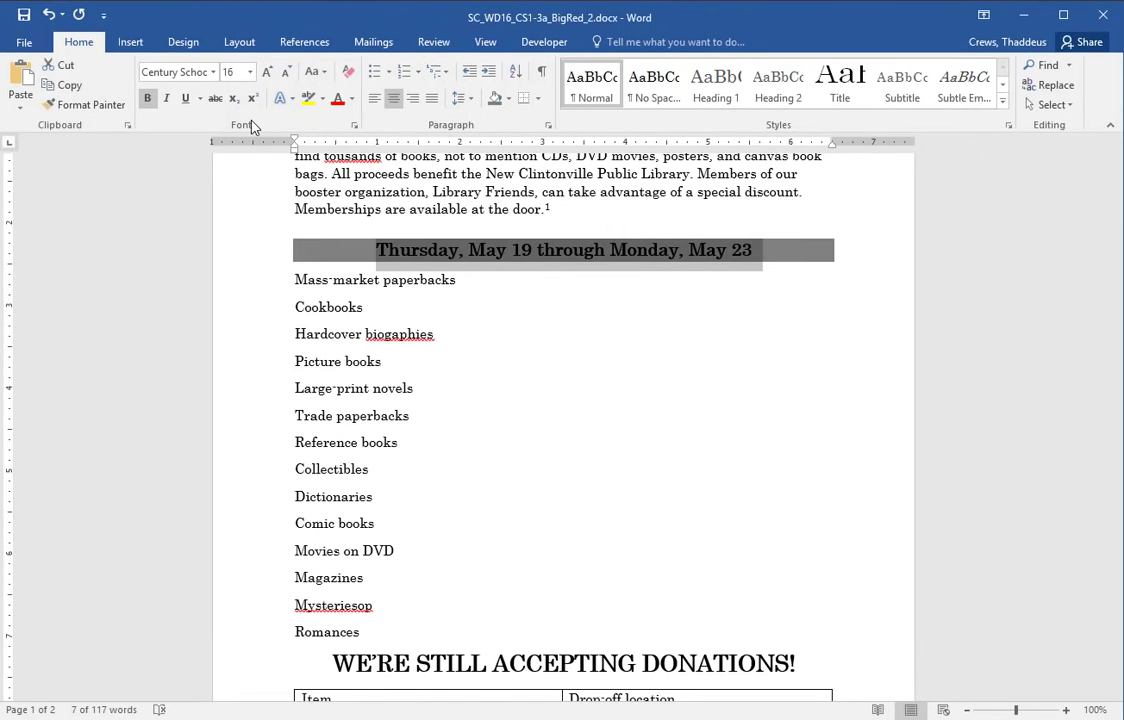
pyautogui.click(353, 99)
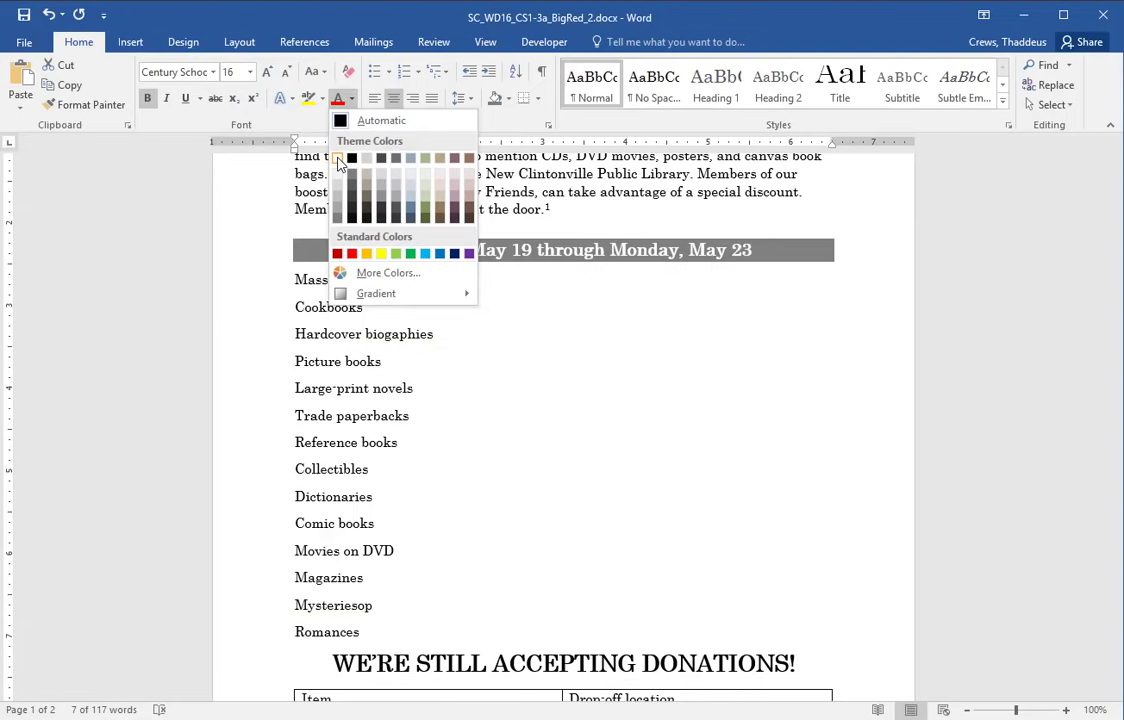
pyautogui.click(339, 160)
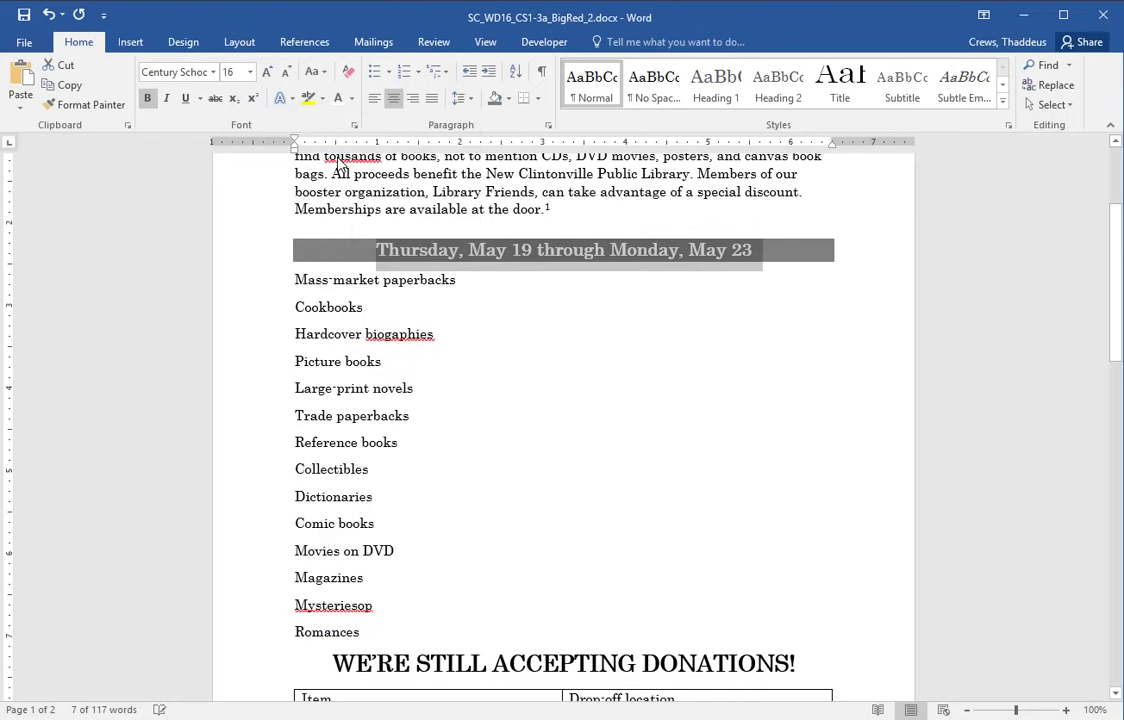
# - Highlight step 12 as the next task in the instructions
pyautogui.hotkey('alt', 'Tab')
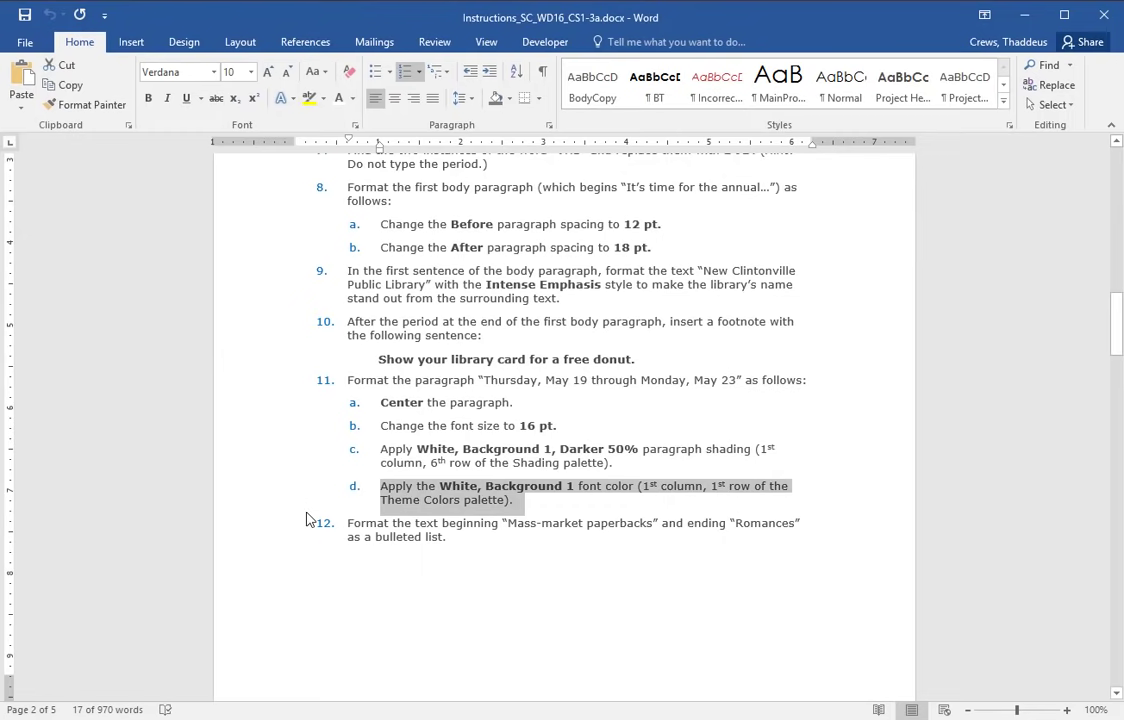
pyautogui.scroll(-3, 277, 495)
pyautogui.scroll(-2, 277, 495)
pyautogui.doubleClick(271, 326)
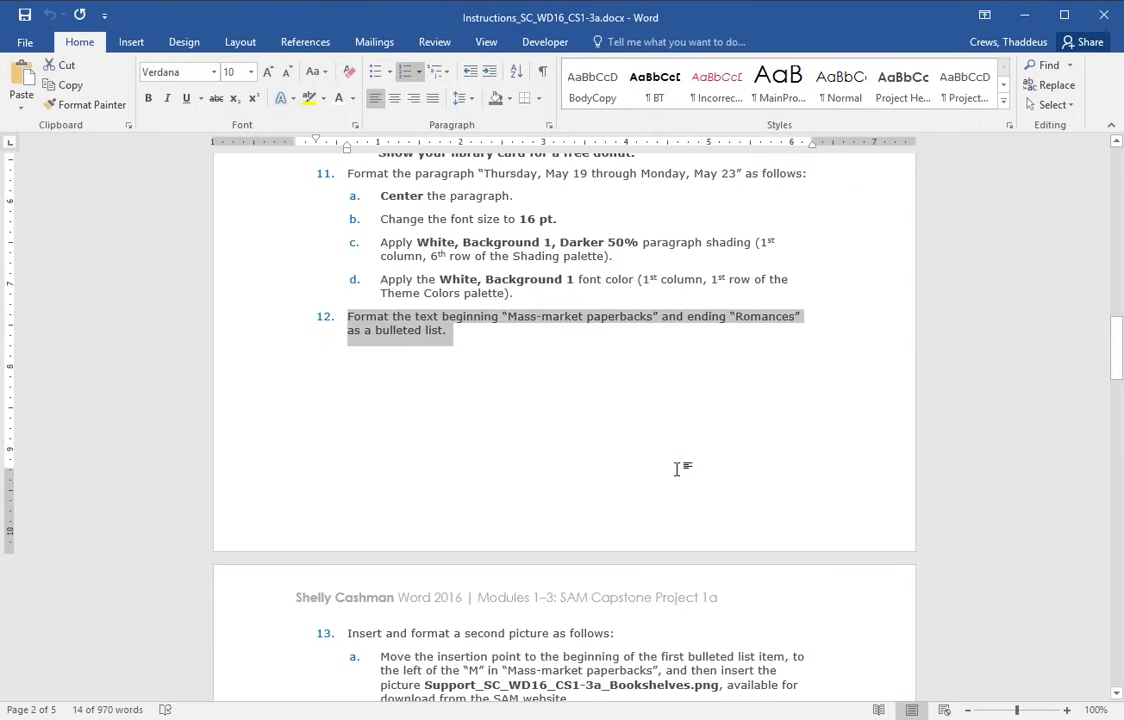
# - Format the book types from Mass-market paperbacks to Romances as a bulleted list
pyautogui.scroll(-4, 676, 468)
pyautogui.hotkey('alt', 'Tab')
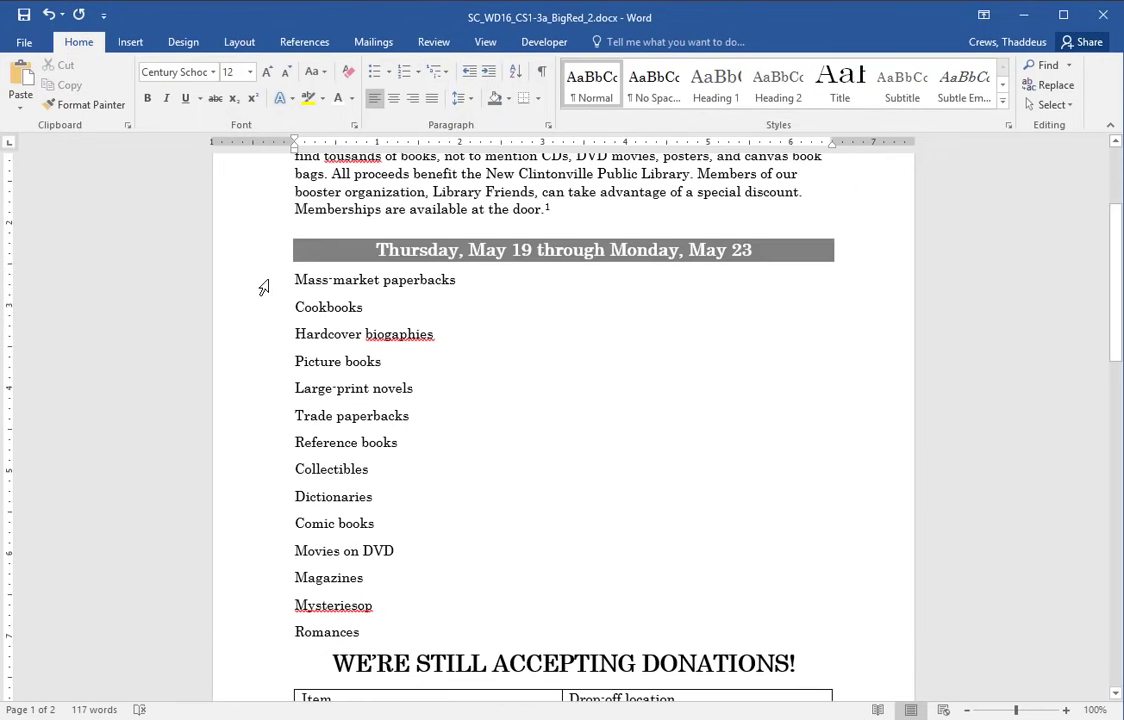
pyautogui.click(263, 288)
pyautogui.moveTo(246, 291); pyautogui.dragTo(213, 634)
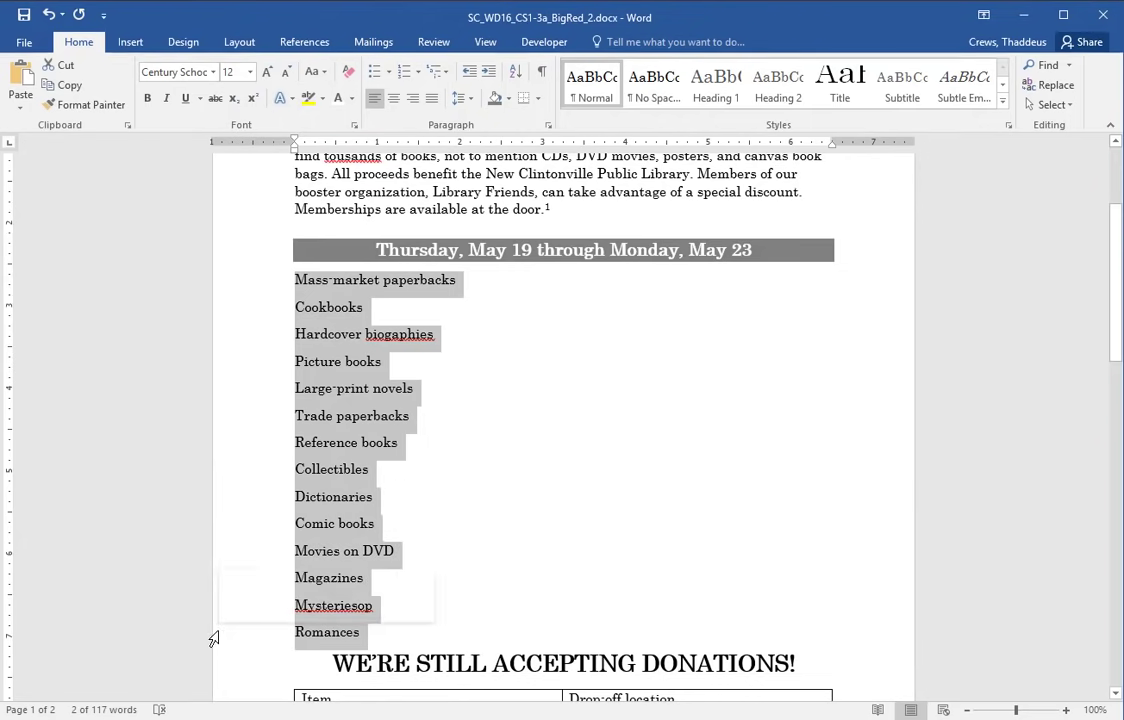
pyautogui.click(377, 76)
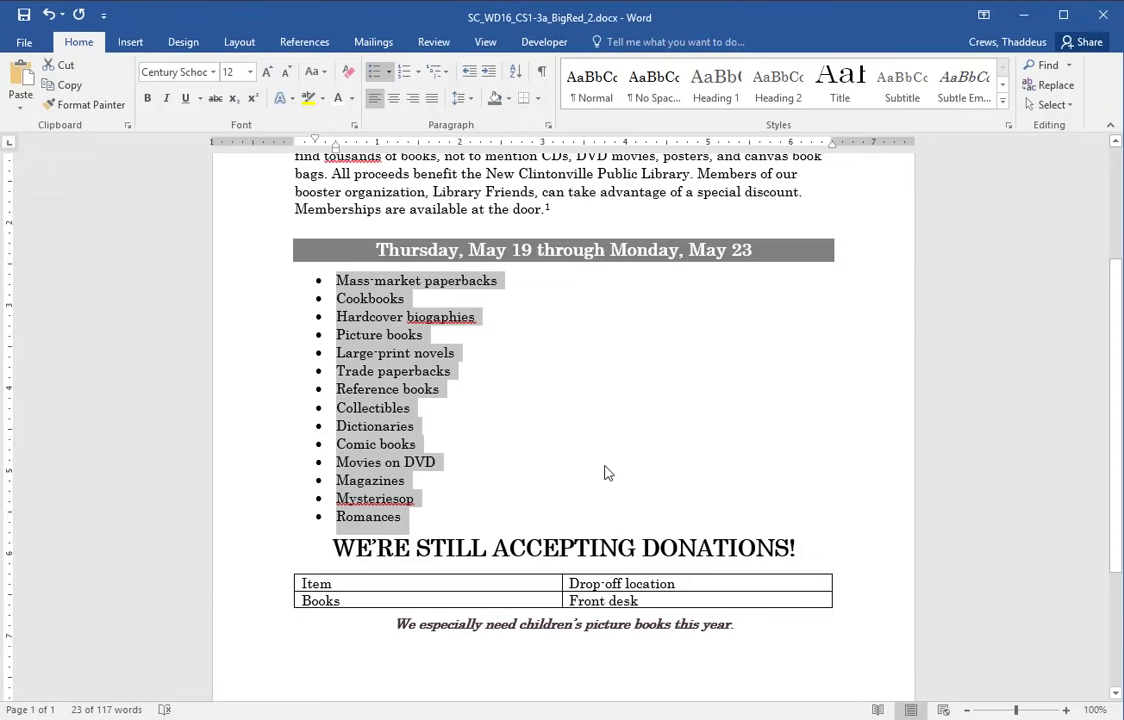
# - Review step 13 about the Bookshelves picture in the instructions, then deselect the flyer's list
pyautogui.hotkey('alt', 'Tab')
pyautogui.scroll(-2, 603, 467)
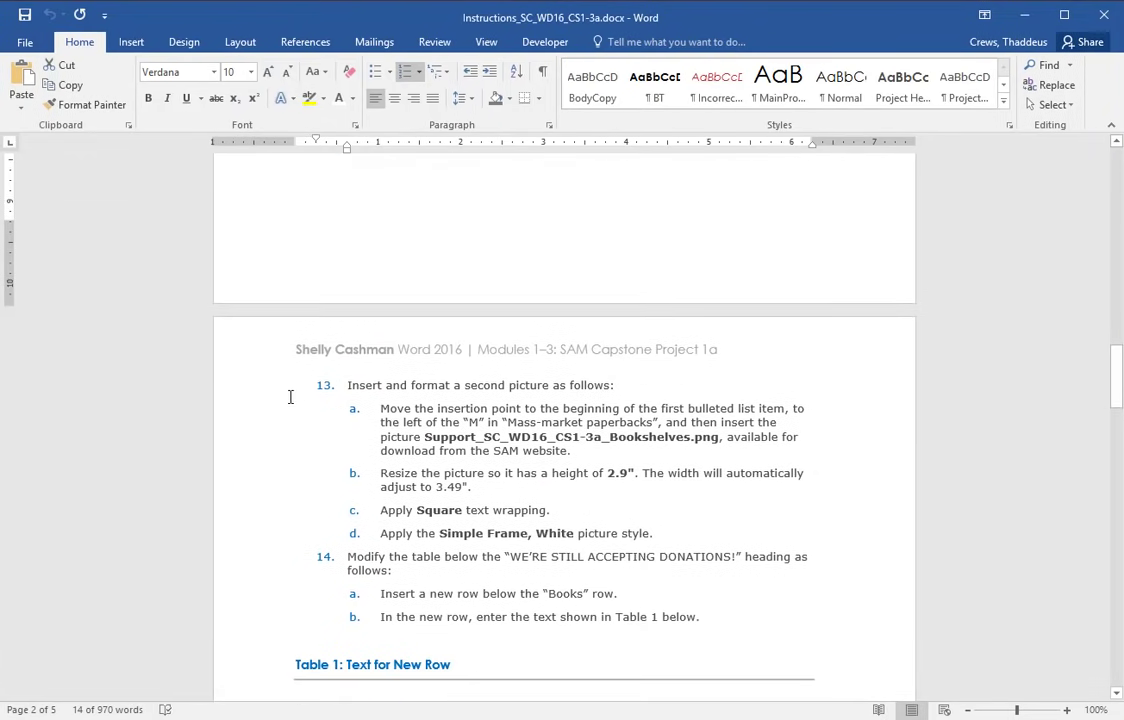
pyautogui.moveTo(238, 410); pyautogui.dragTo(237, 527)
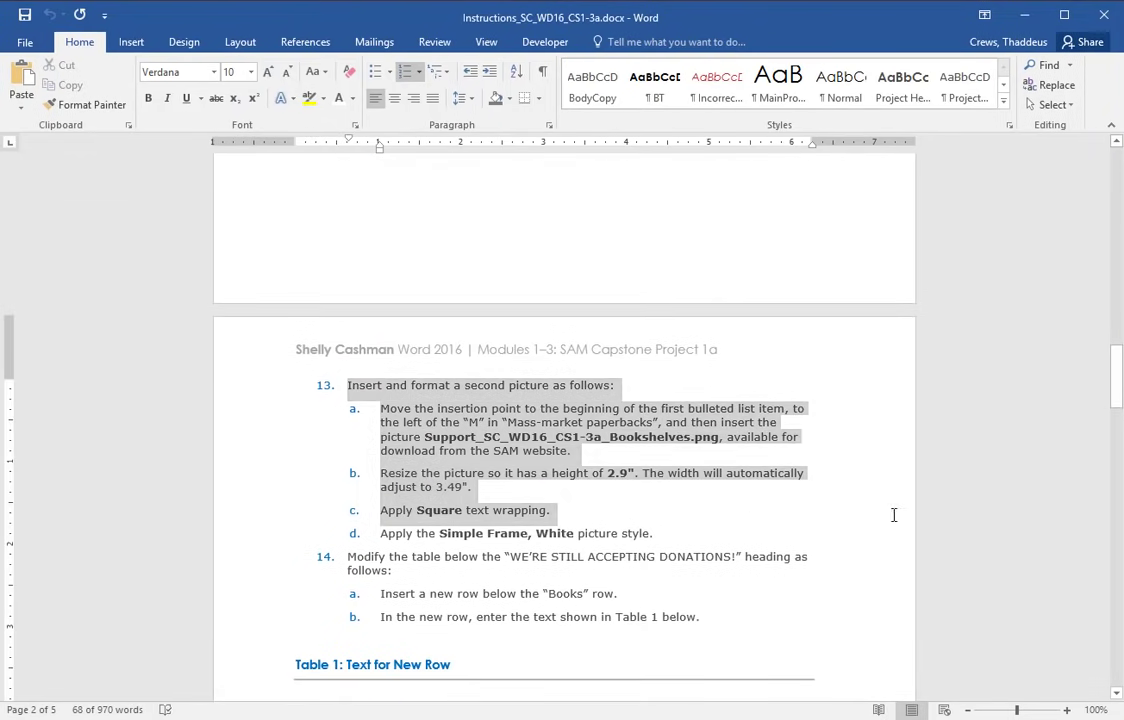
pyautogui.click(464, 404)
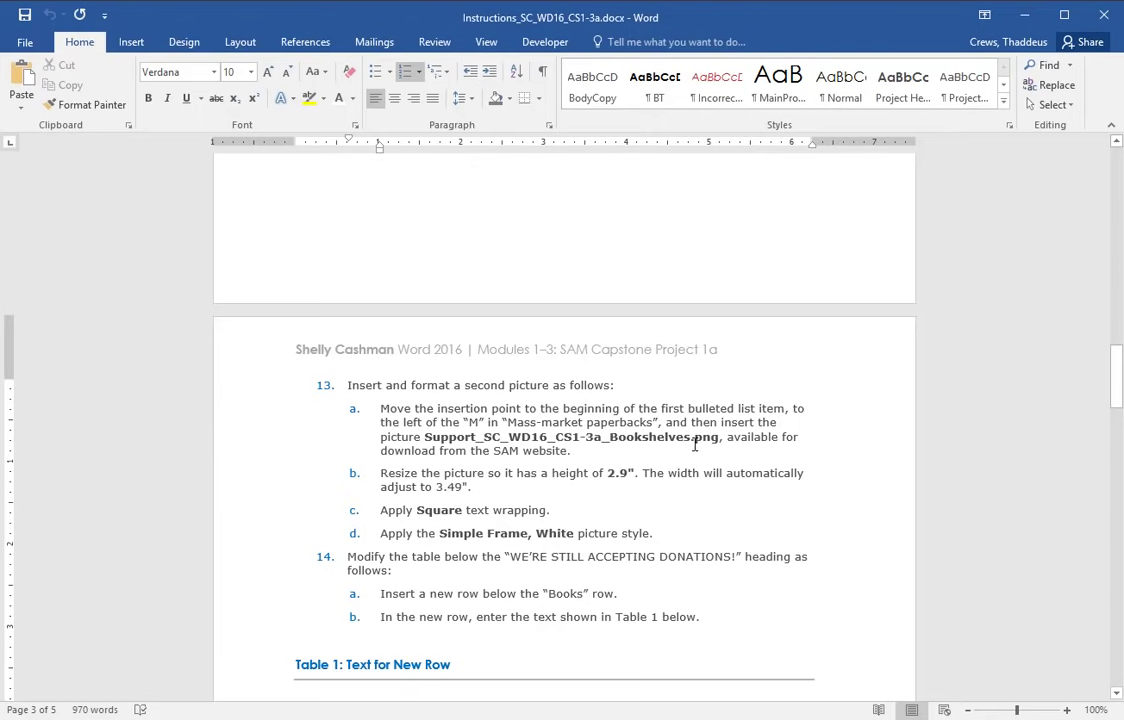
pyautogui.hotkey('alt', 'Tab')
pyautogui.click(602, 359)
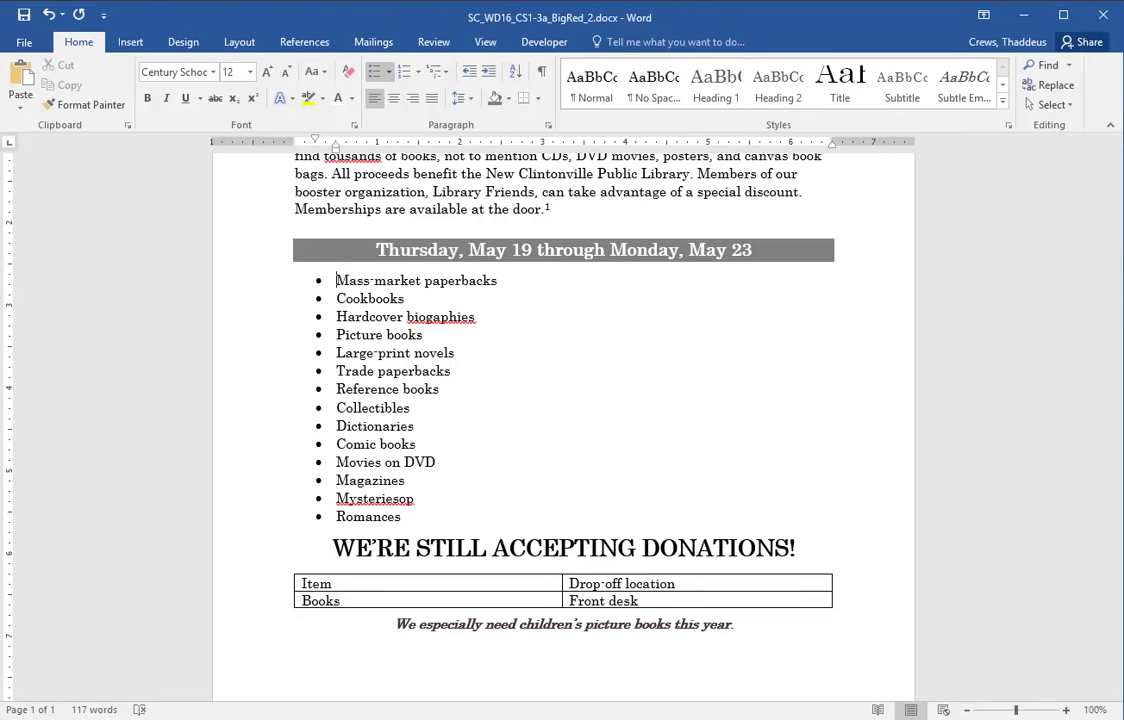
# - Save the Support_SC_WD16_CS1-3a_Bookshelves.png start file from SAM to the Desktop
pyautogui.hotkey('alt', 'Tab')
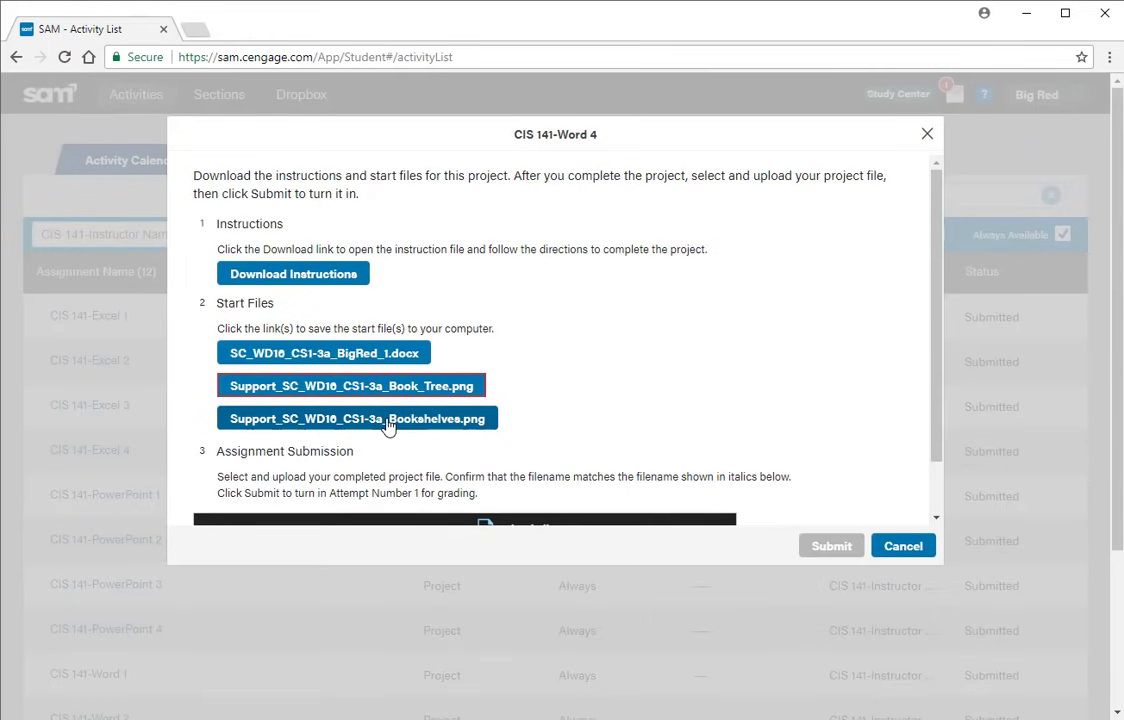
pyautogui.click(387, 420)
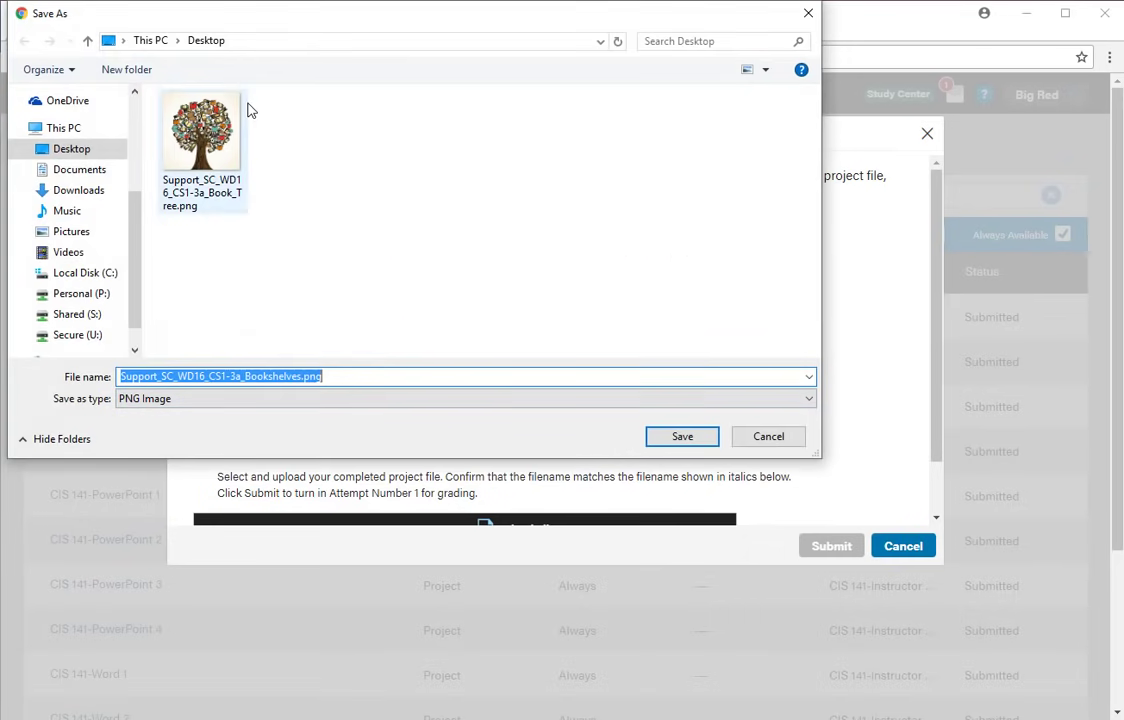
pyautogui.click(659, 435)
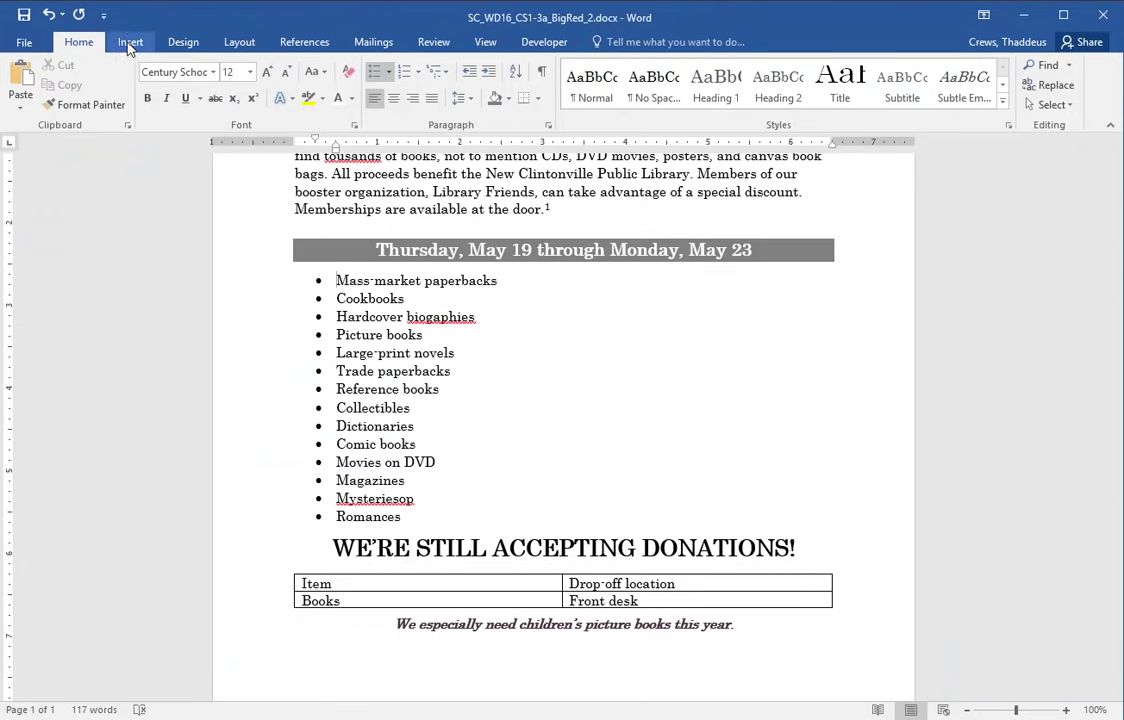
# - Insert the Bookshelves picture into the flyer and set its height to 2.9"
pyautogui.click(129, 42)
pyautogui.click(156, 80)
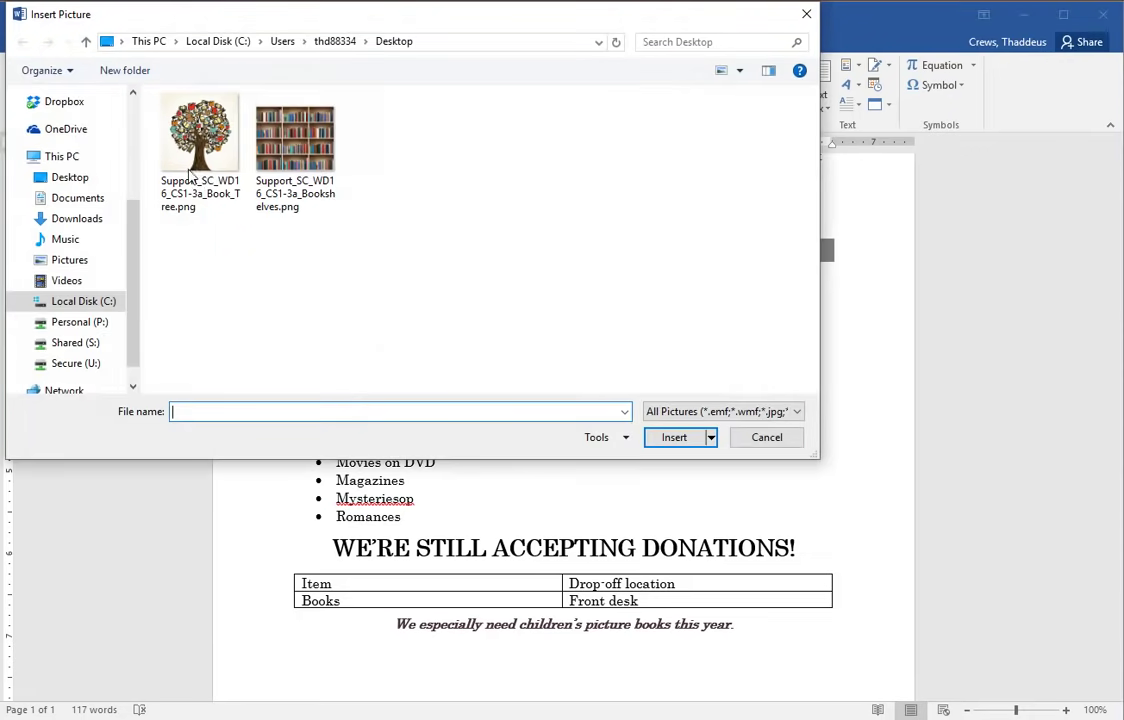
pyautogui.doubleClick(263, 136)
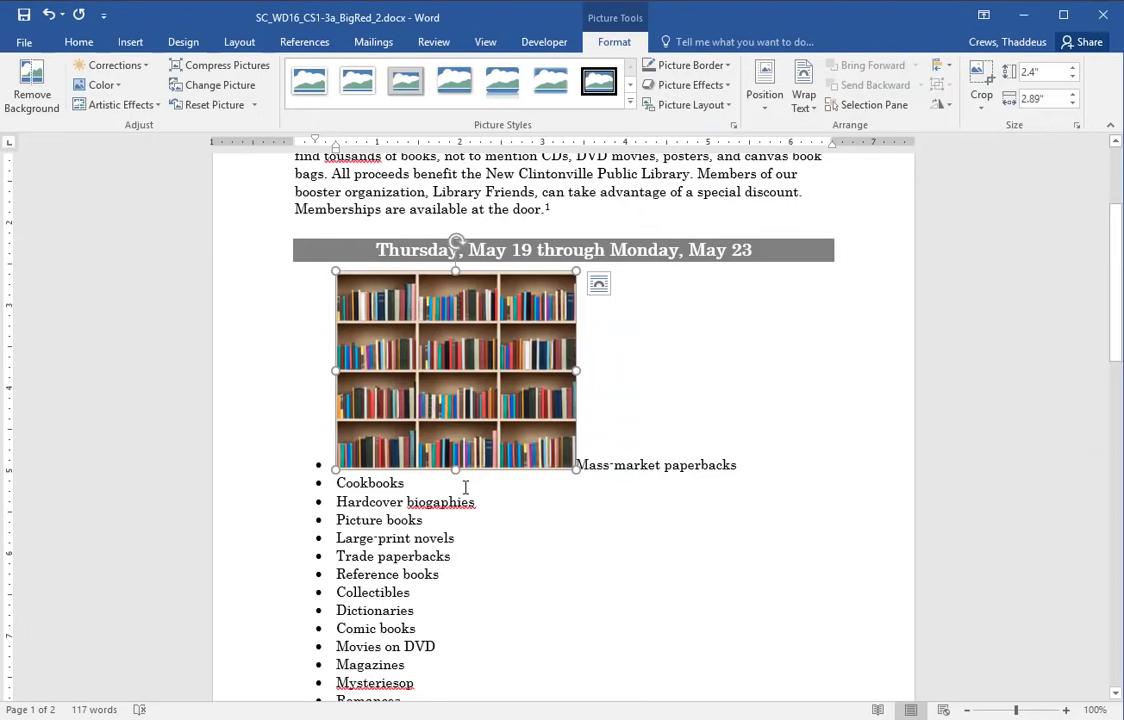
pyautogui.hotkey('alt', 'Tab')
pyautogui.hotkey('alt', 'Tab')
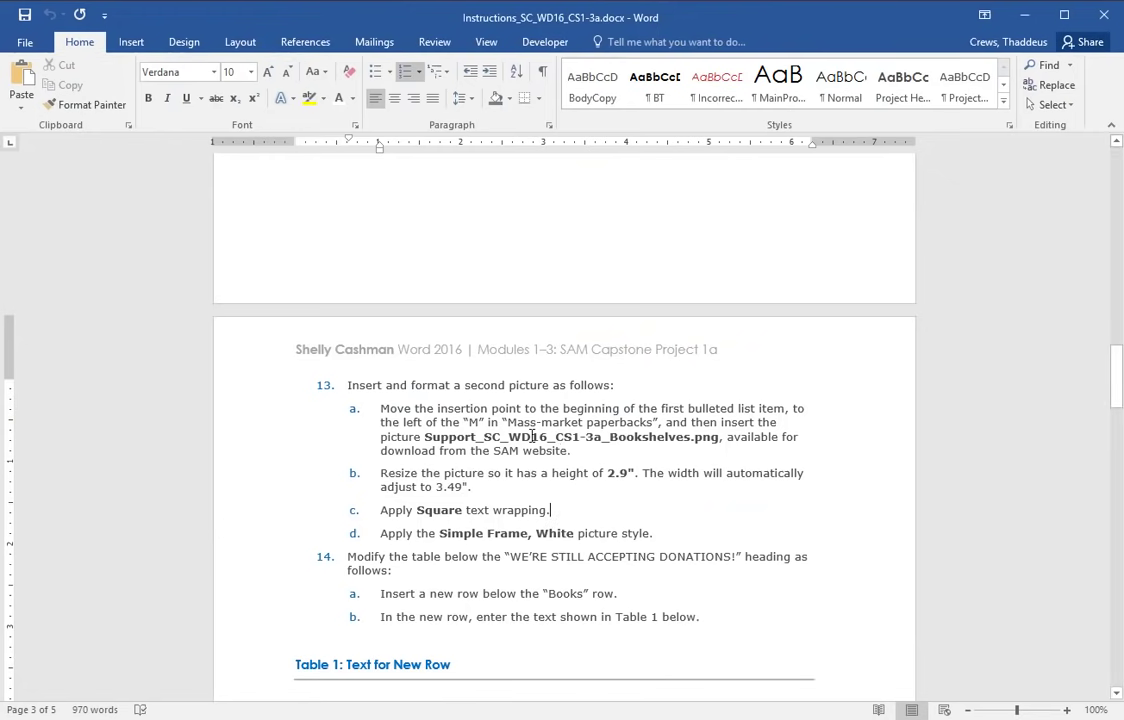
pyautogui.doubleClick(268, 487)
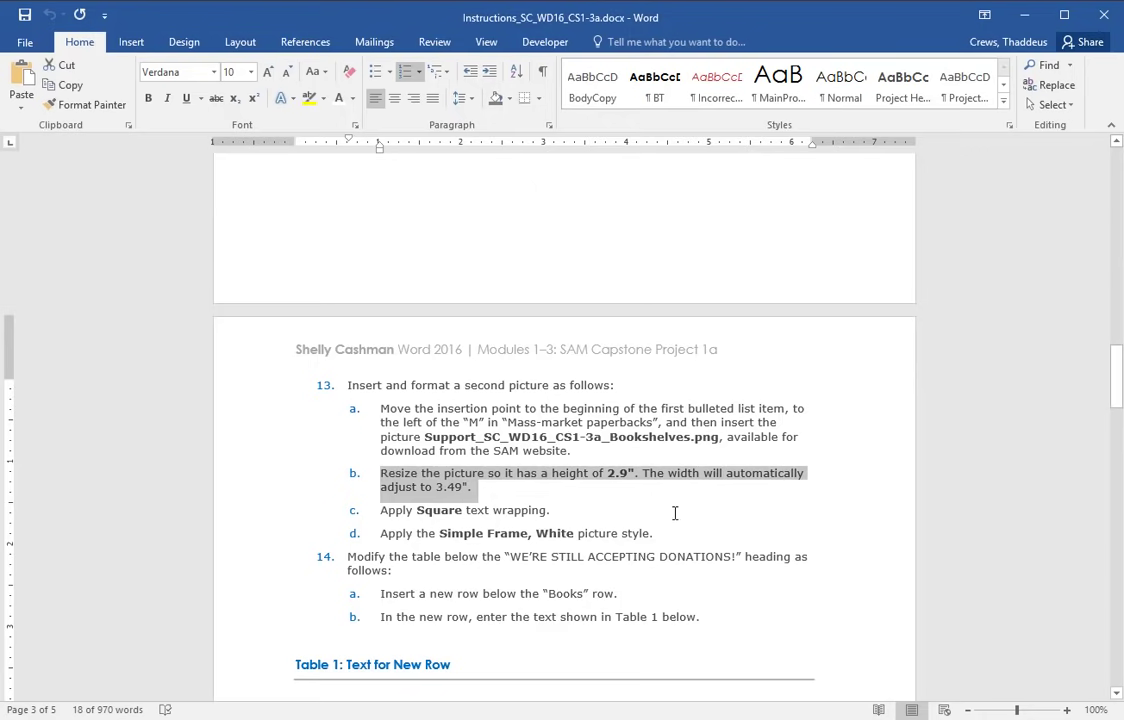
pyautogui.hotkey('alt', 'Tab')
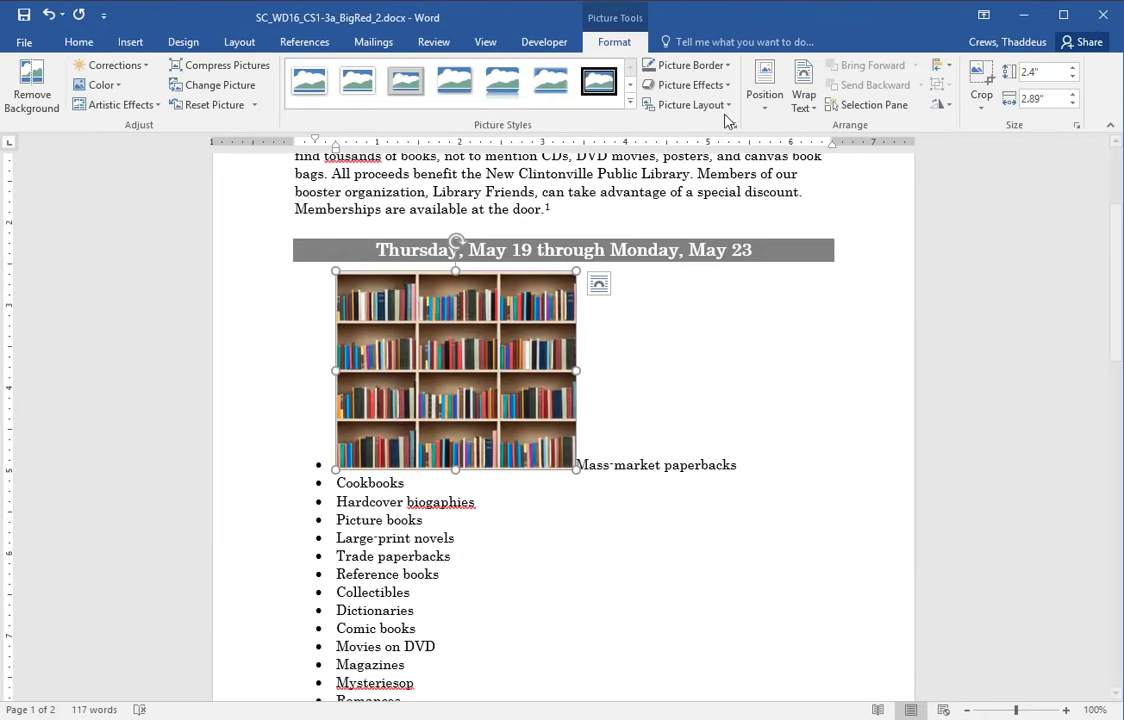
pyautogui.click(1069, 72)
pyautogui.click(1069, 72)
pyautogui.click(1069, 72)
pyautogui.click(1069, 72)
pyautogui.click(1069, 72)
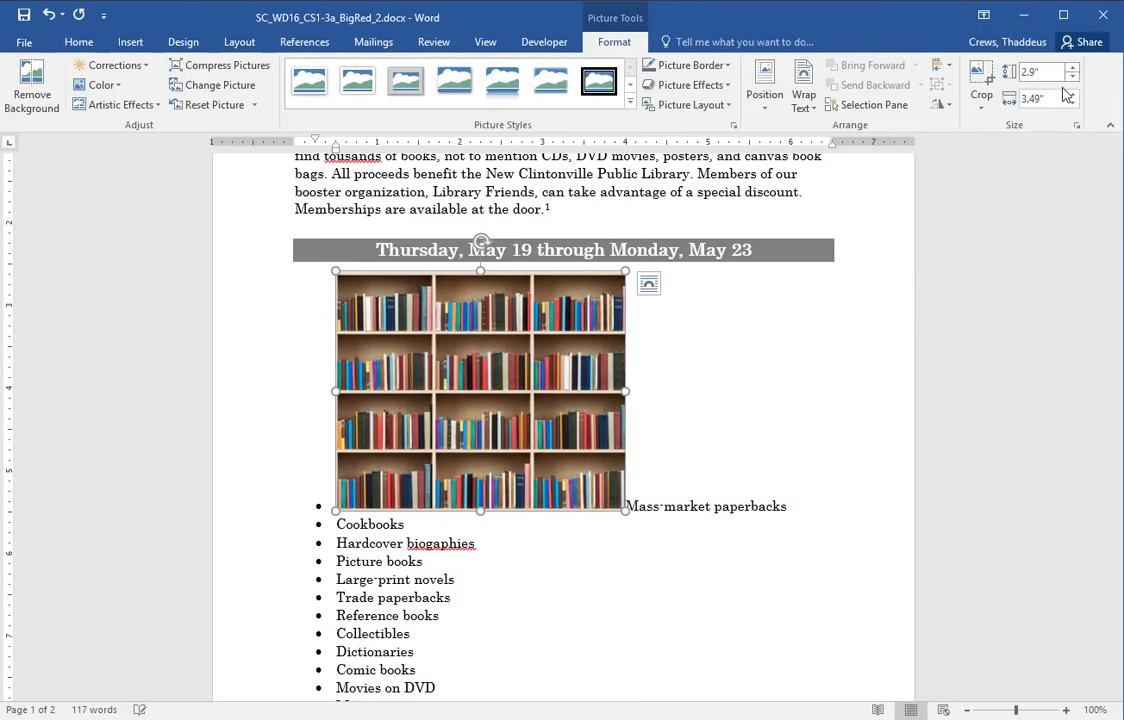
# - Set the picture's text wrapping to Square
pyautogui.hotkey('alt', 'Tab')
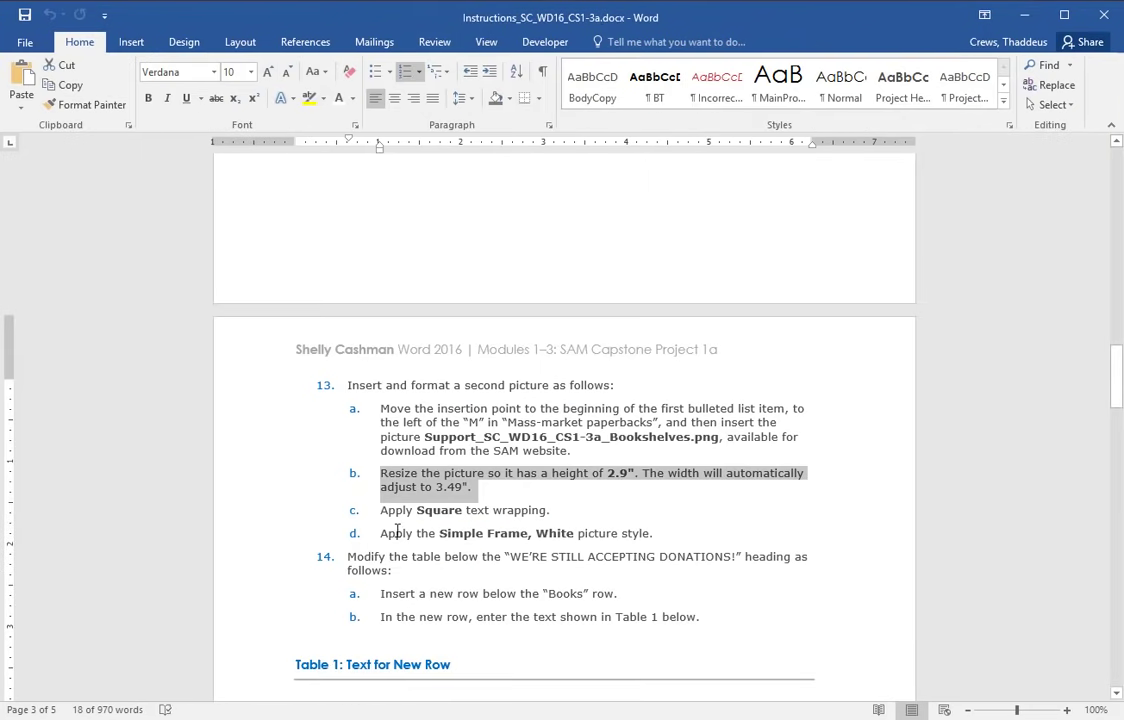
pyautogui.click(265, 522)
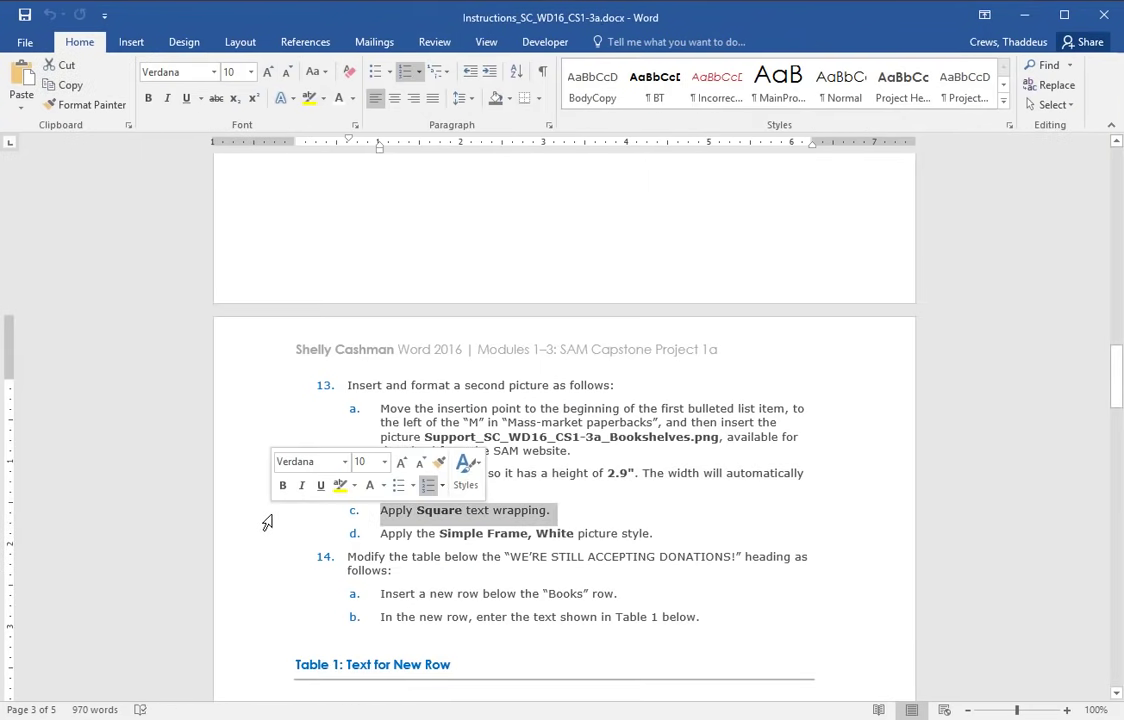
pyautogui.hotkey('alt', 'Tab')
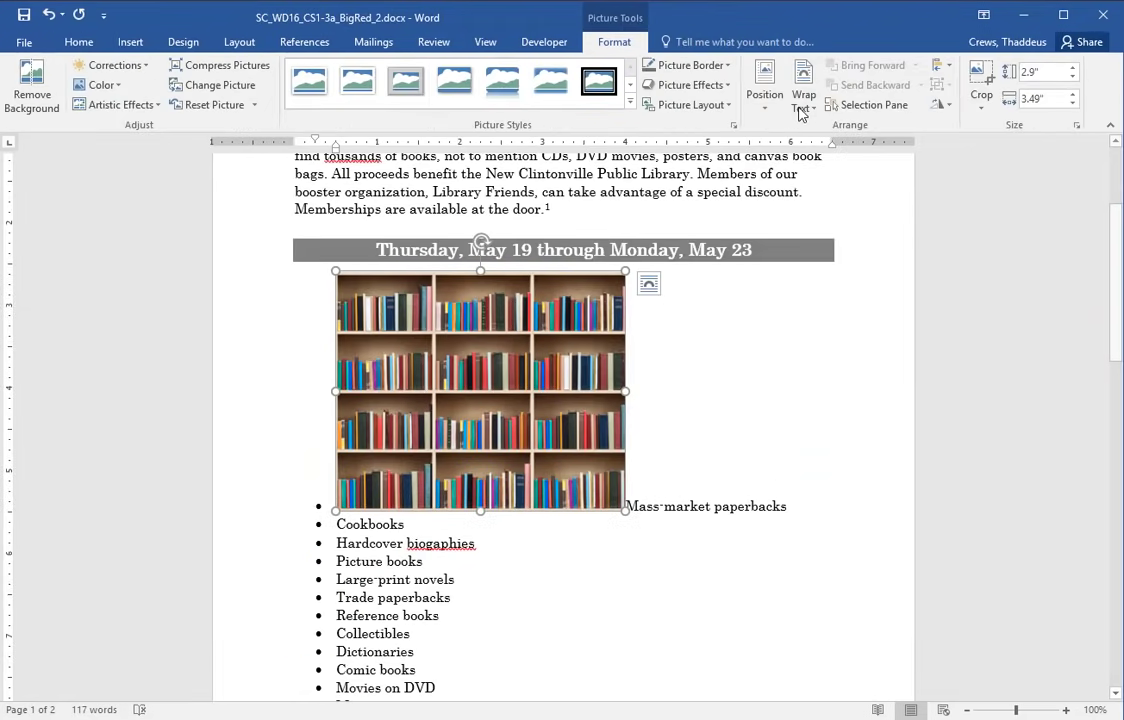
pyautogui.click(804, 98)
pyautogui.click(830, 148)
# - Apply the Simple Frame, White picture style
pyautogui.hotkey('alt', 'Tab')
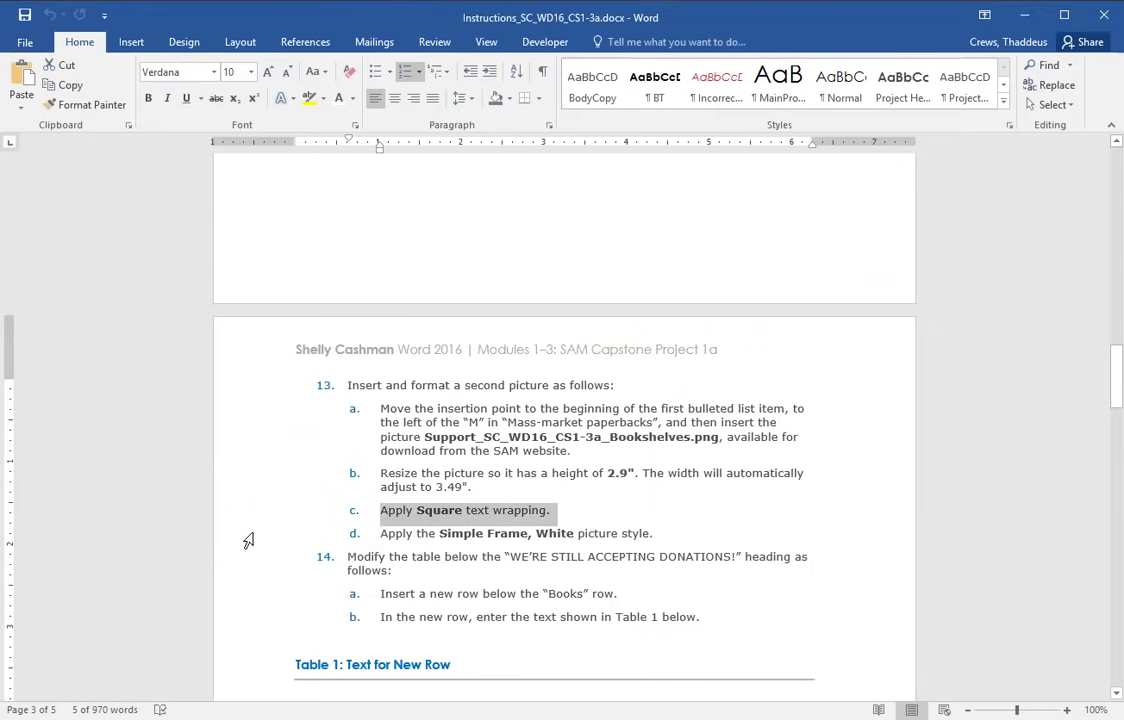
pyautogui.click(246, 537)
pyautogui.hotkey('alt', 'Tab')
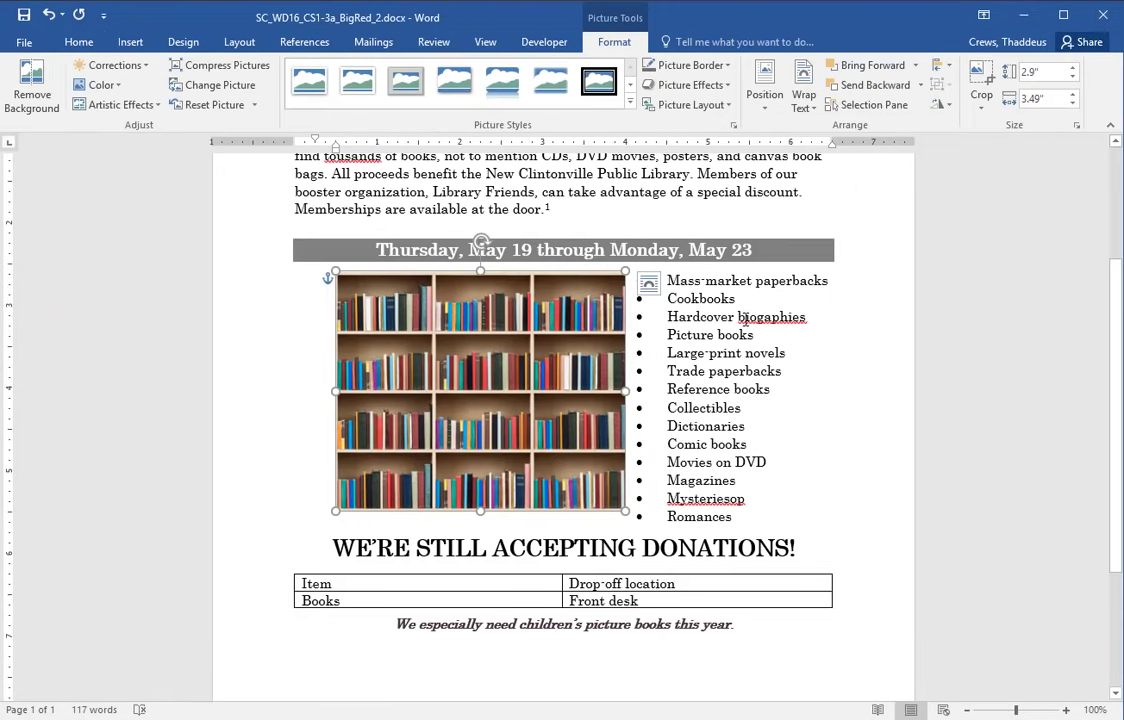
pyautogui.click(310, 94)
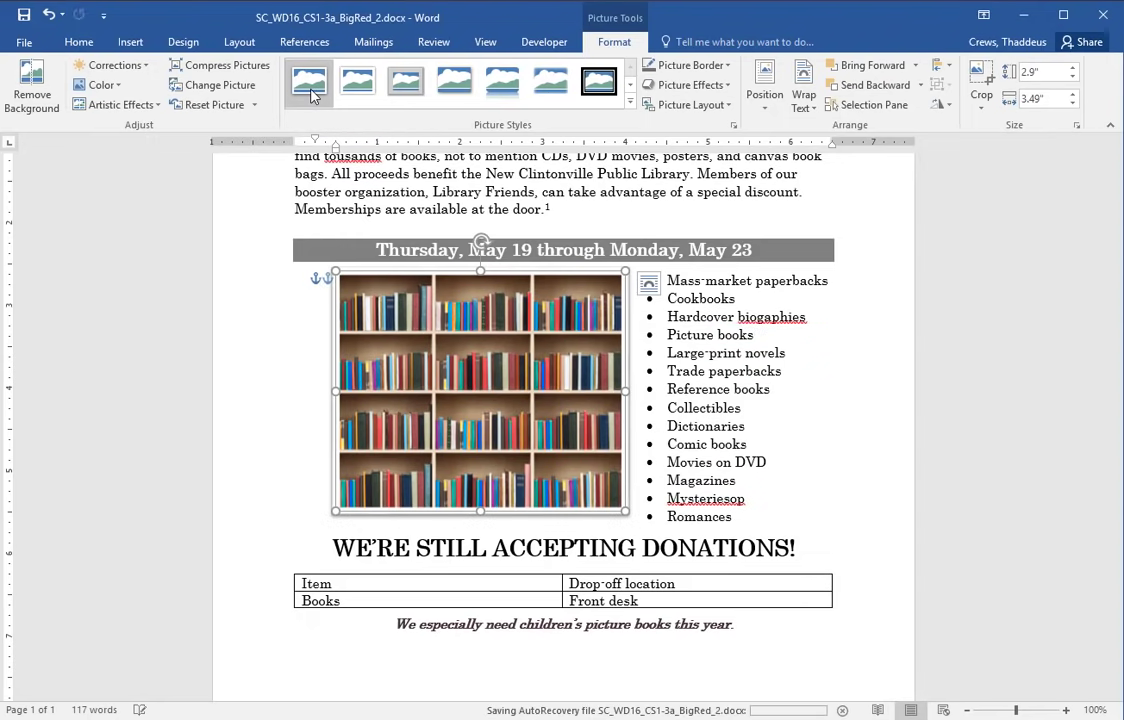
pyautogui.click(799, 490)
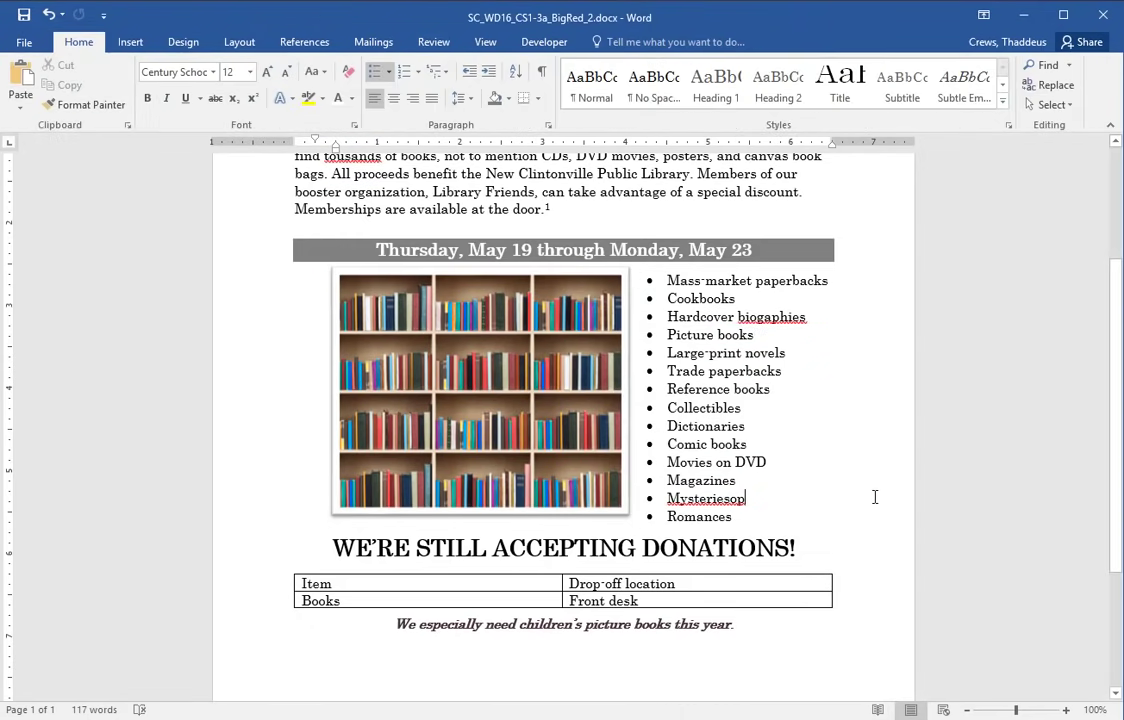
pyautogui.hotkey('alt', 'Tab')
pyautogui.scroll(-3, 431, 509)
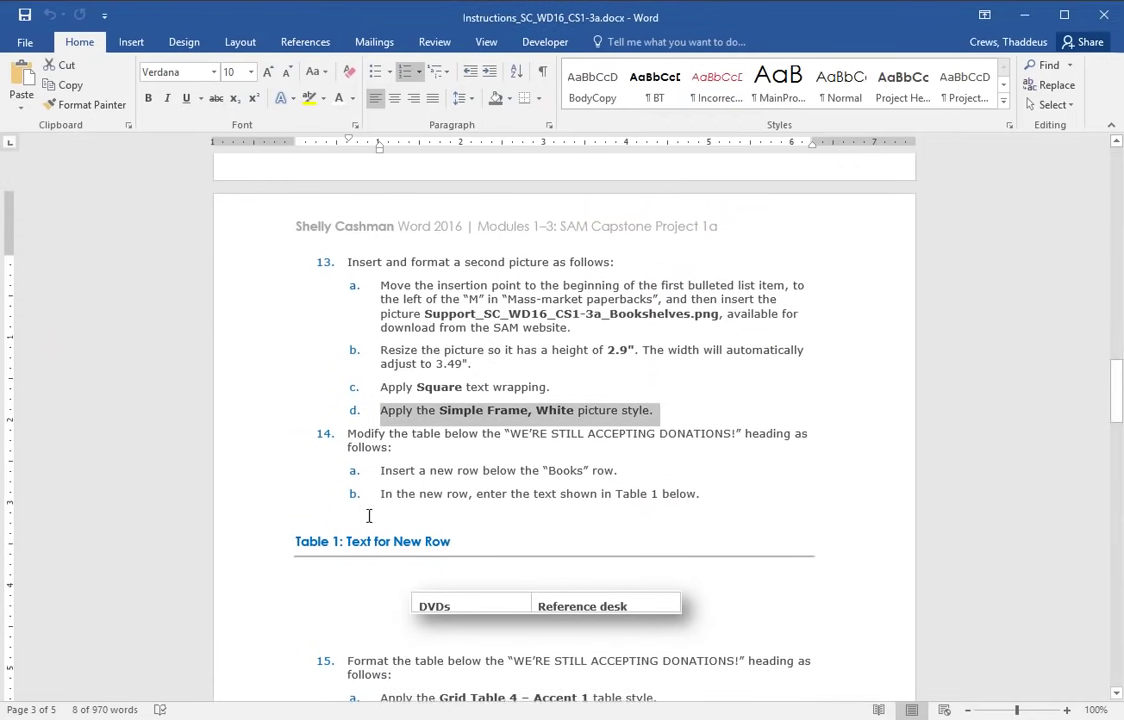
# - Add an empty row below the Books row of the donations table
pyautogui.moveTo(226, 437); pyautogui.dragTo(750, 577)
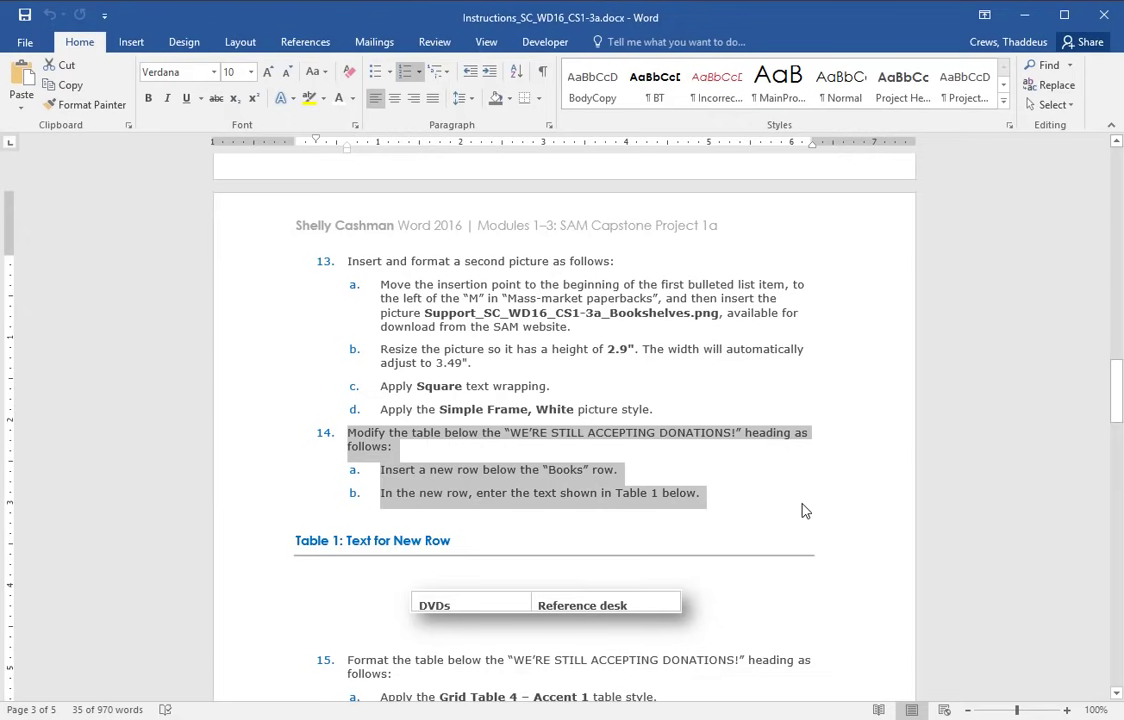
pyautogui.hotkey('alt', 'Tab')
pyautogui.scroll(-3, 432, 442)
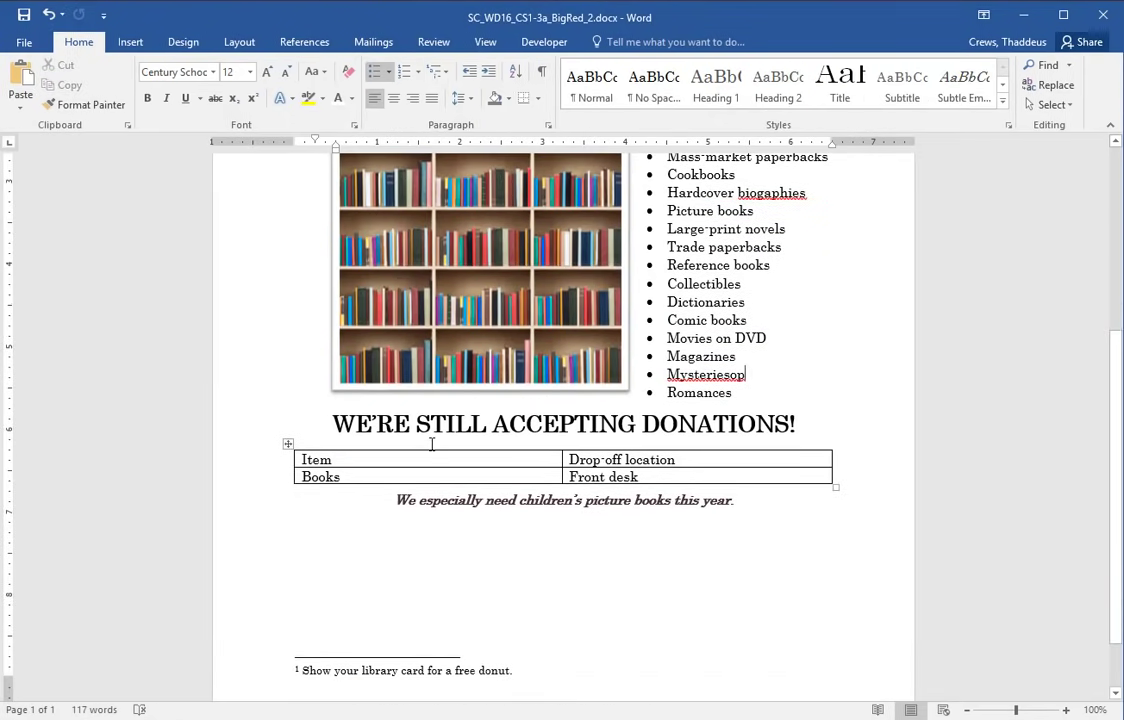
pyautogui.hotkey('alt', 'Tab')
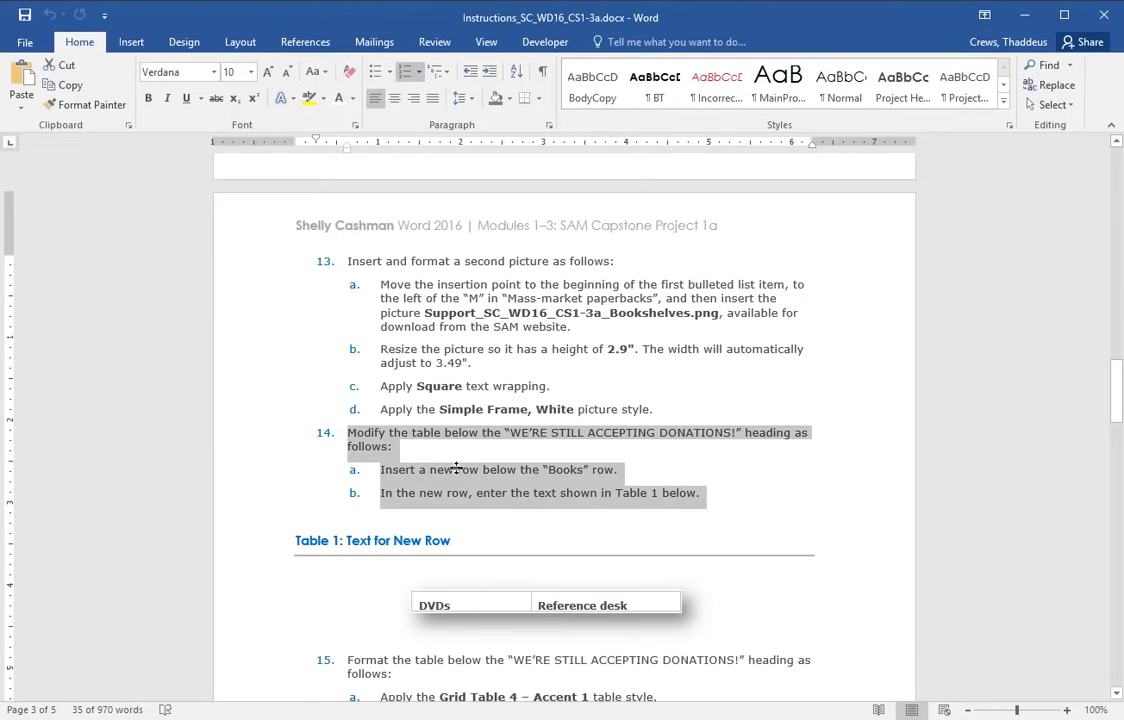
pyautogui.moveTo(403, 470); pyautogui.dragTo(578, 469)
pyautogui.hotkey('alt', 'Tab')
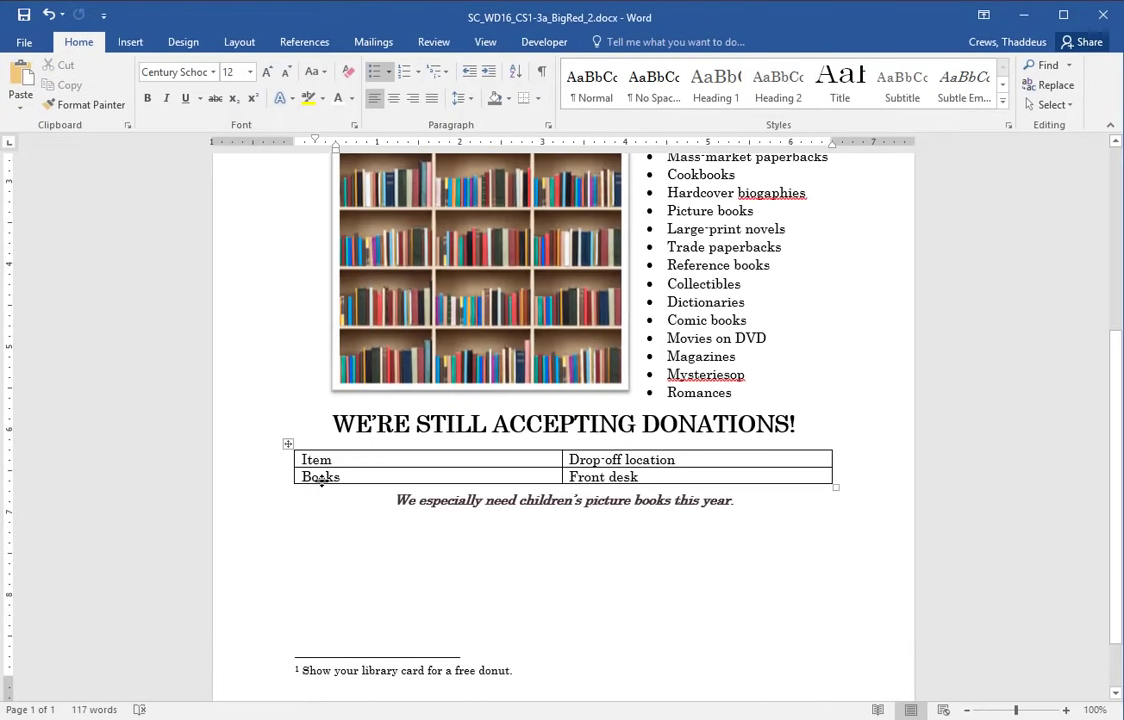
pyautogui.click(333, 478)
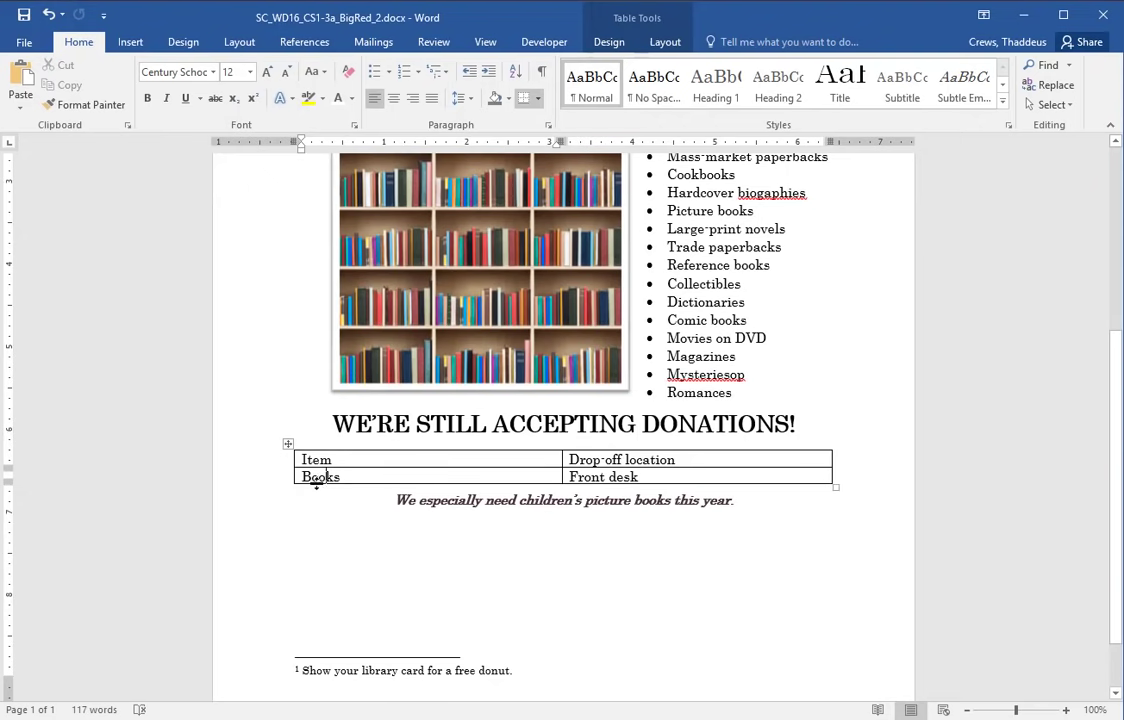
pyautogui.click(606, 43)
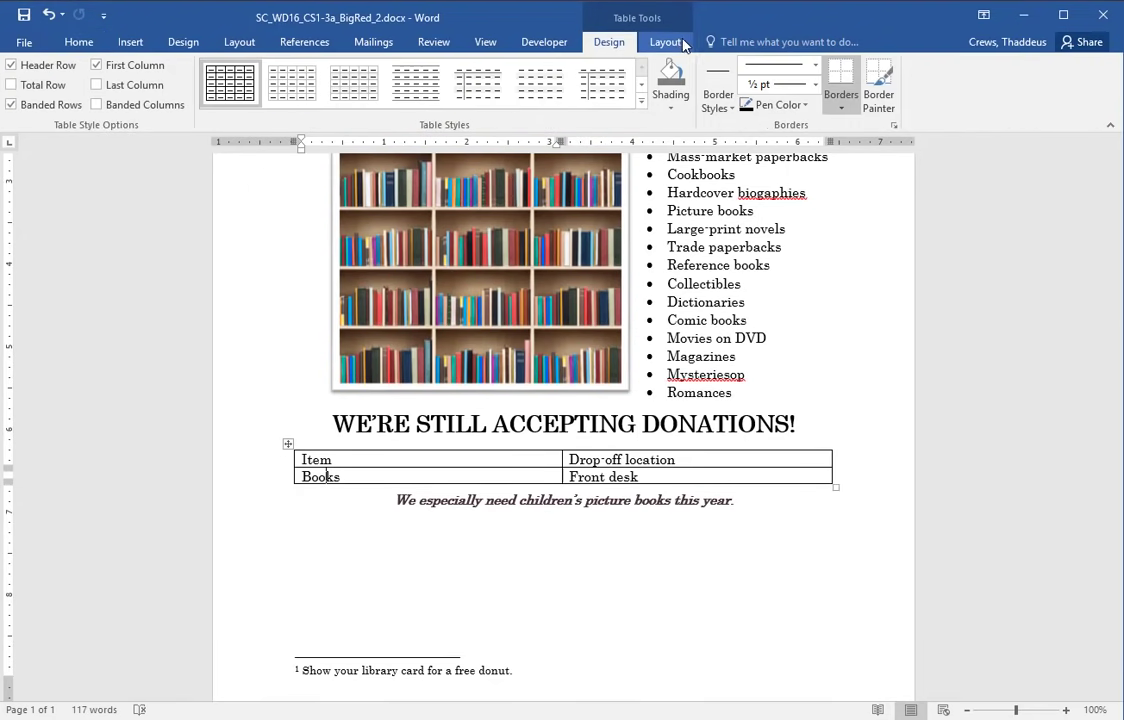
pyautogui.click(668, 43)
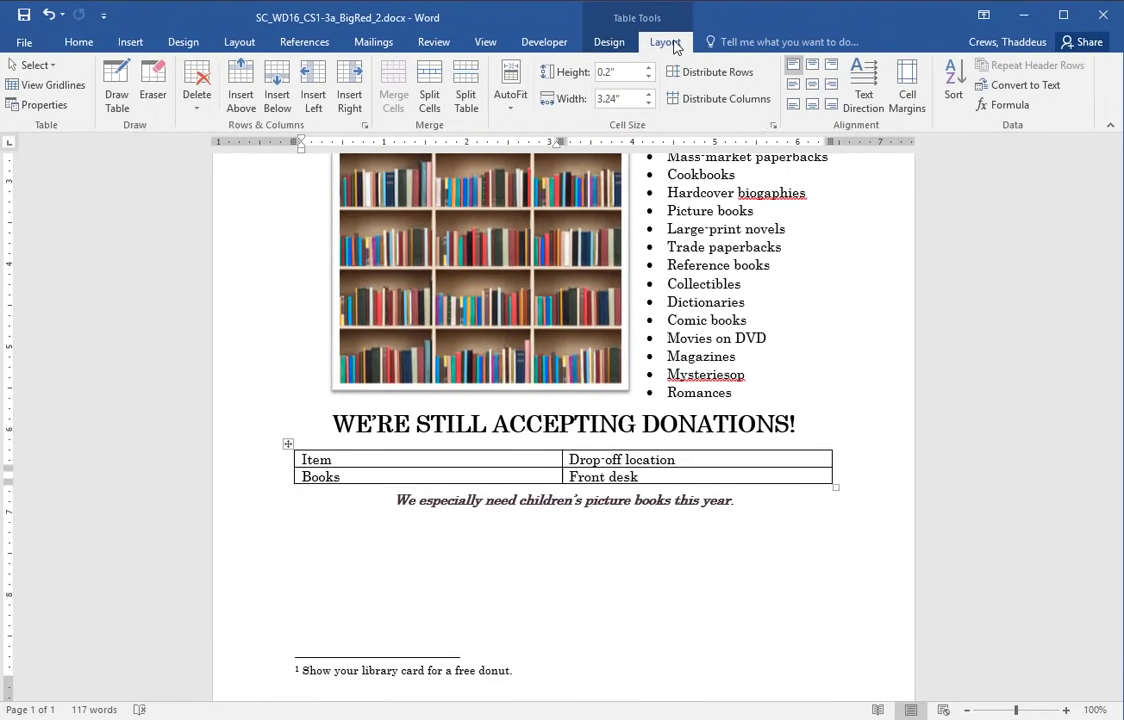
pyautogui.click(277, 104)
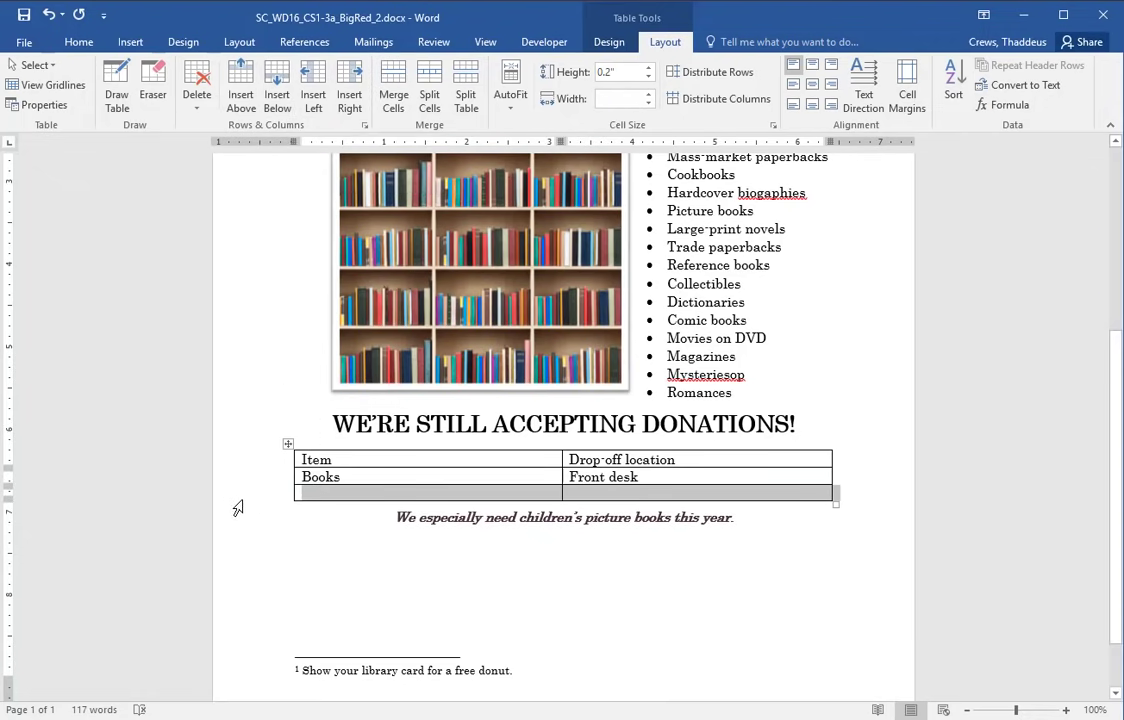
# - Fill the new row with 'DVDs' and 'Reference desk'
pyautogui.hotkey('alt', 'Tab')
pyautogui.moveTo(397, 493); pyautogui.dragTo(650, 493)
pyautogui.scroll(-3, 748, 535)
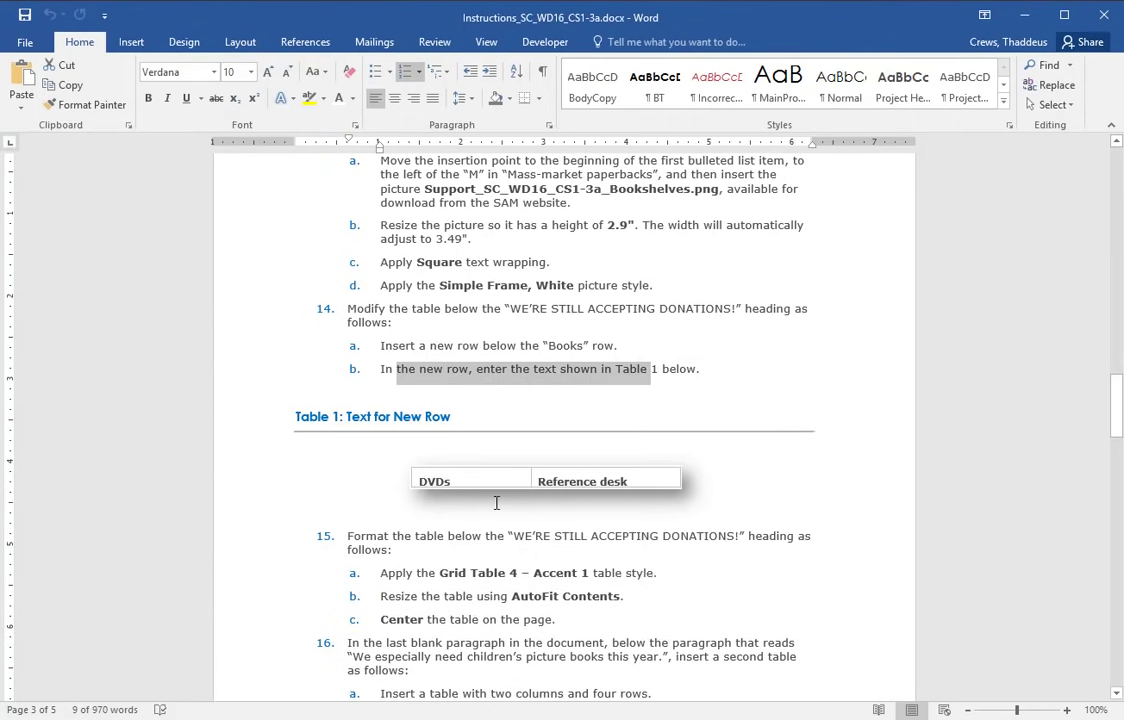
pyautogui.hotkey('alt', 'Tab')
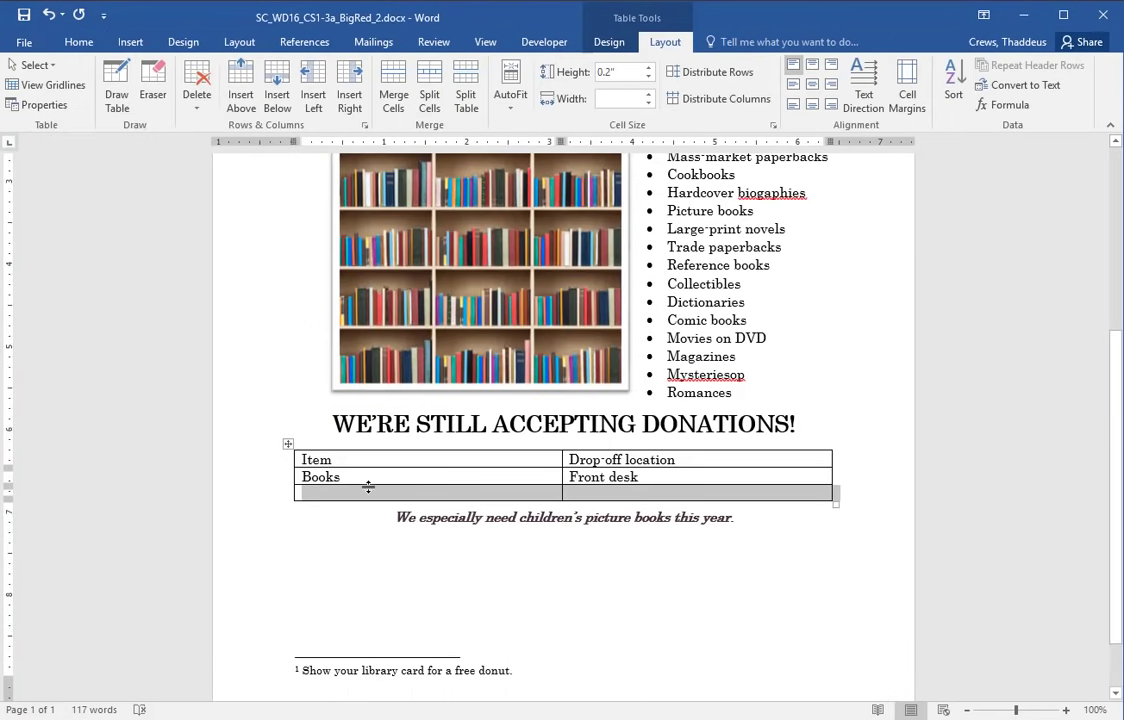
pyautogui.click(363, 494)
pyautogui.write('DVDs')
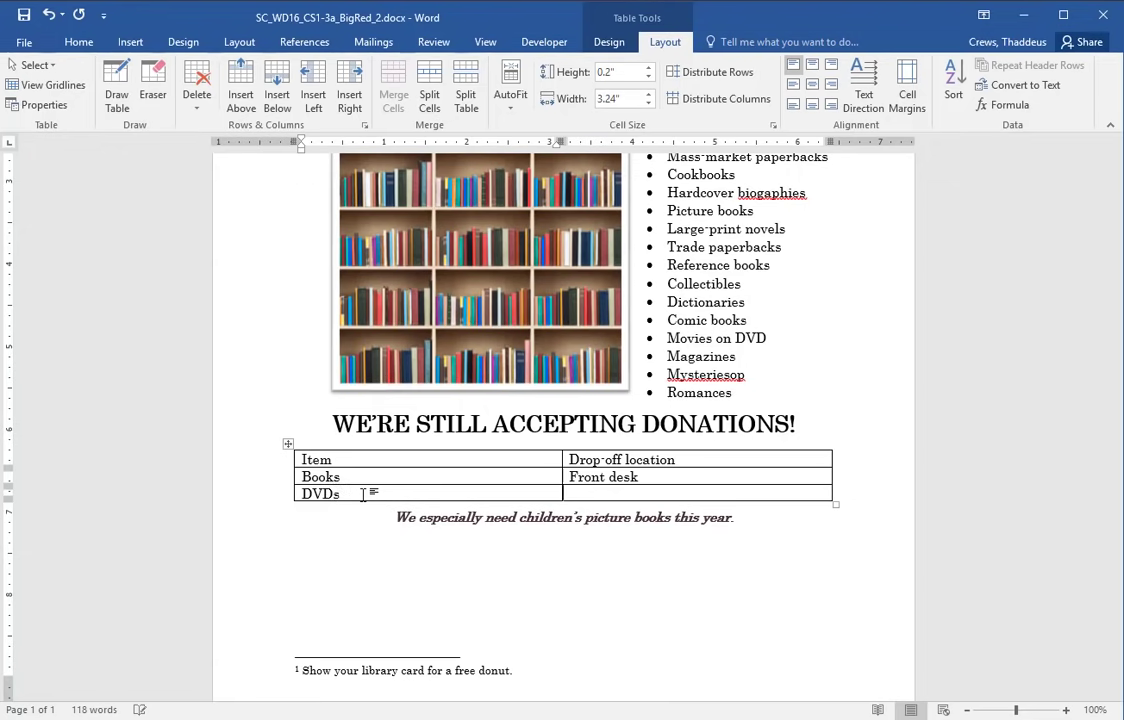
pyautogui.press('Tab')
pyautogui.write('Reference desk')
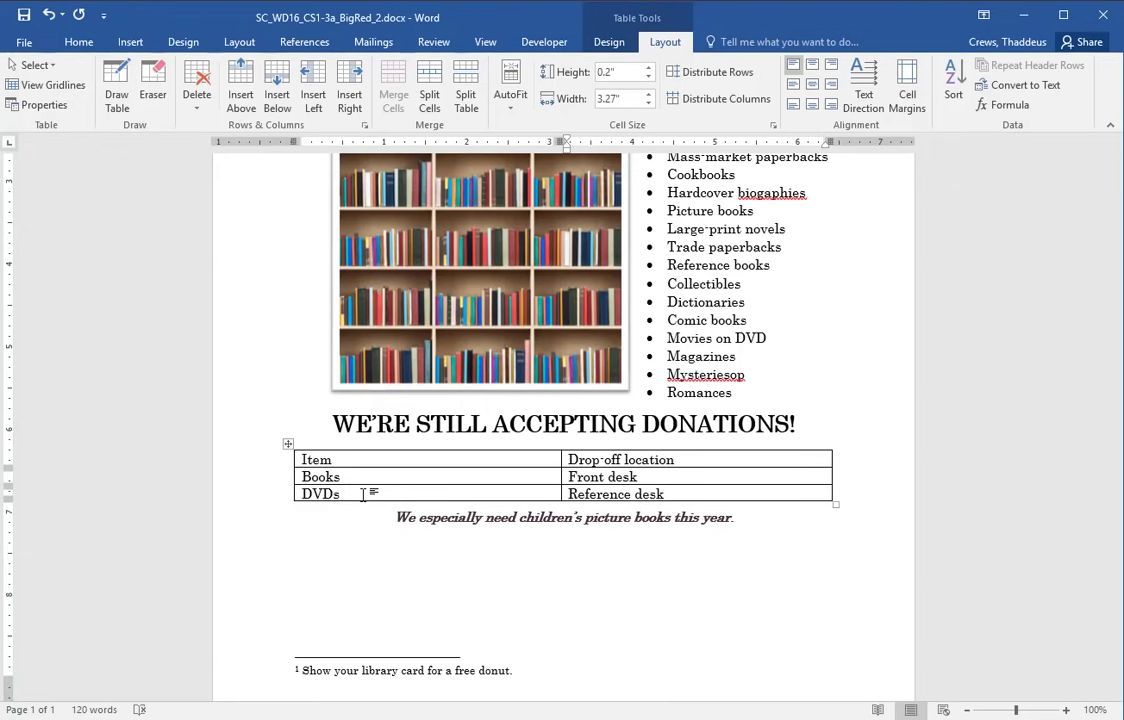
pyautogui.hotkey('alt', 'Tab')
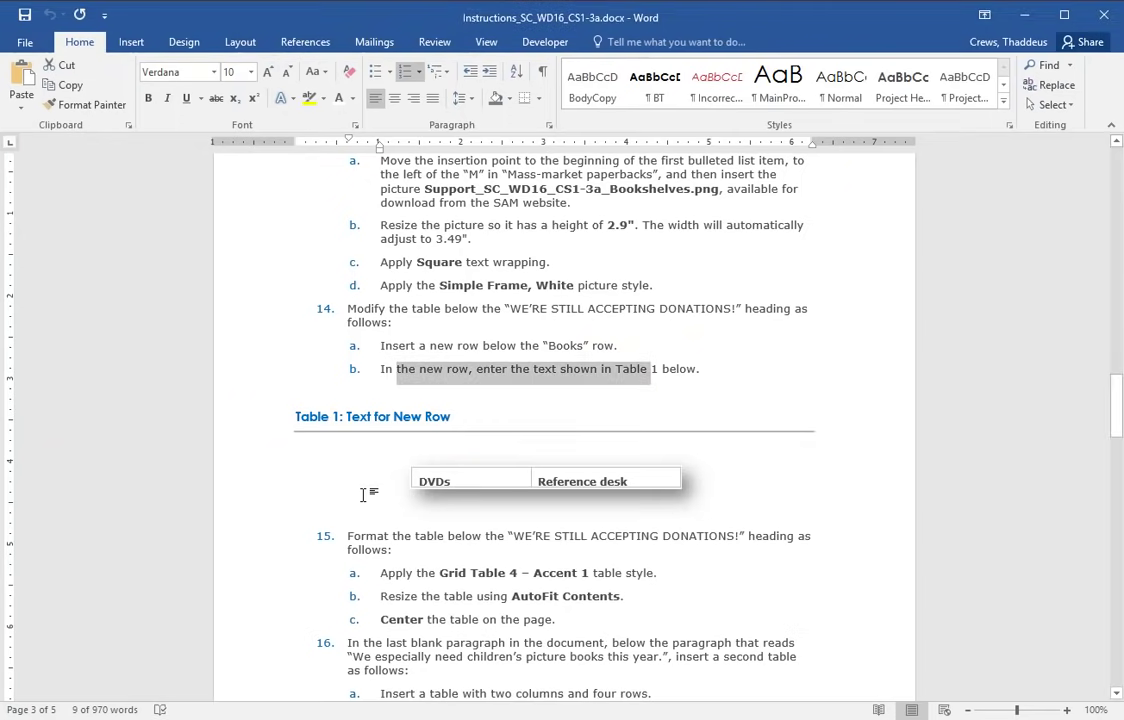
# - Apply the Grid Table 4 – Accent 1 style from the Table Styles gallery to the donations table
pyautogui.moveTo(289, 532); pyautogui.dragTo(731, 593)
pyautogui.scroll(-3, 740, 590)
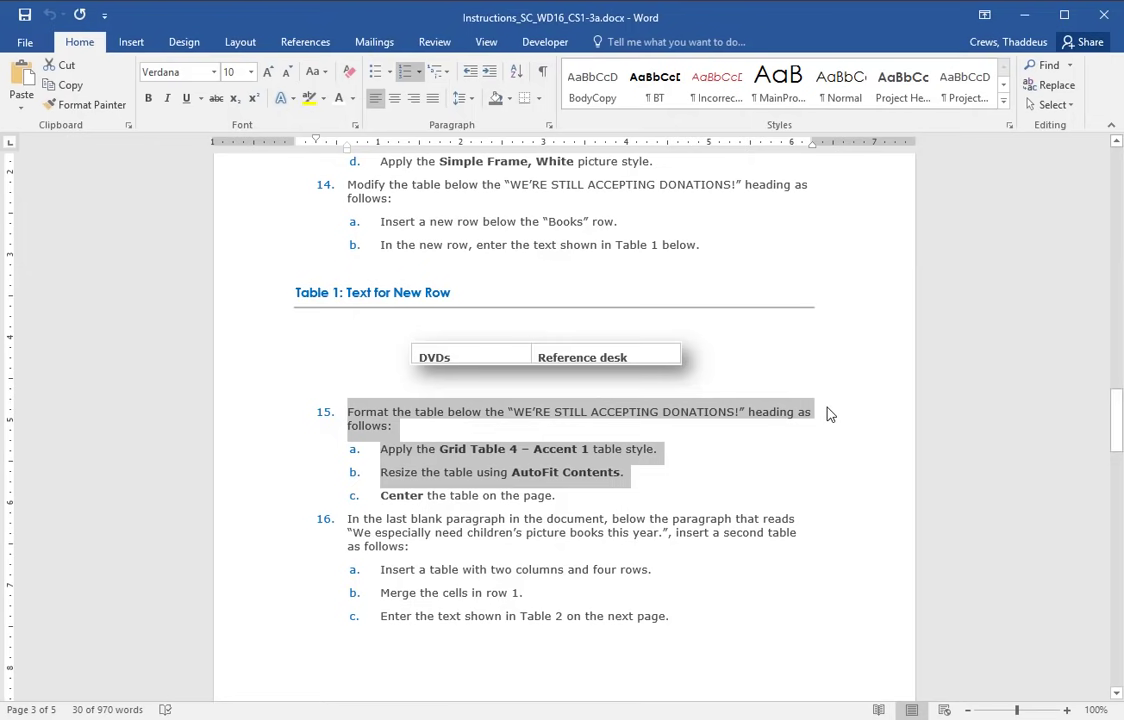
pyautogui.click(414, 449)
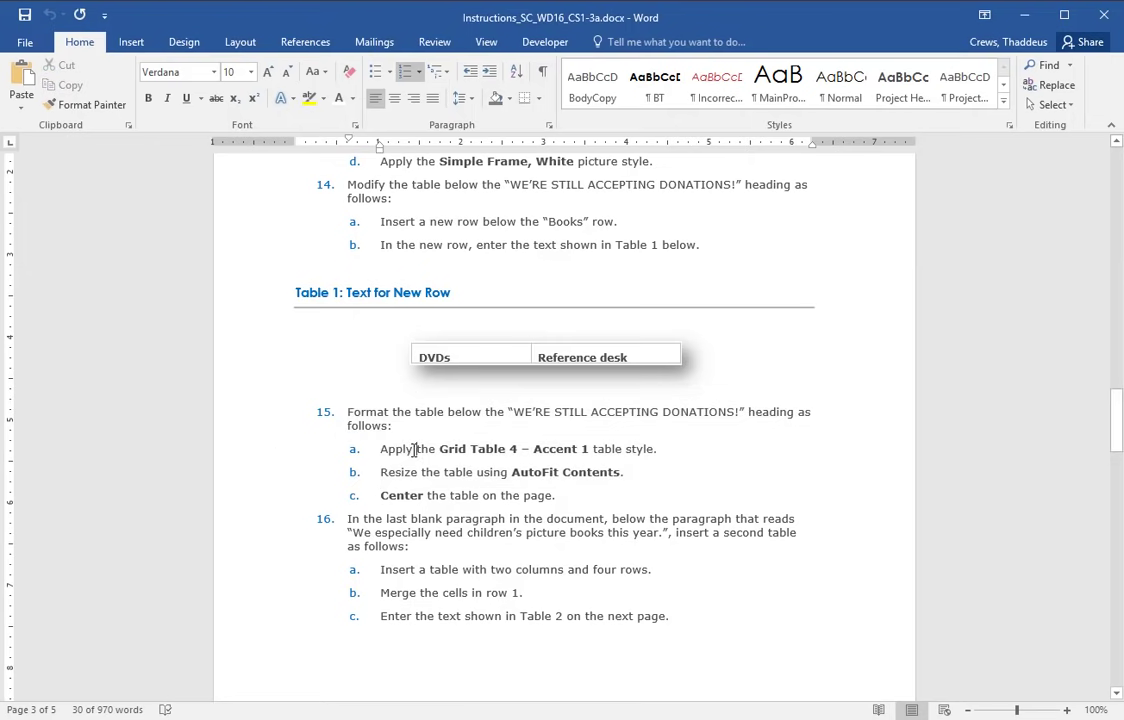
pyautogui.moveTo(455, 449); pyautogui.dragTo(590, 449)
pyautogui.click(733, 487)
pyautogui.hotkey('alt', 'Tab')
pyautogui.click(288, 443)
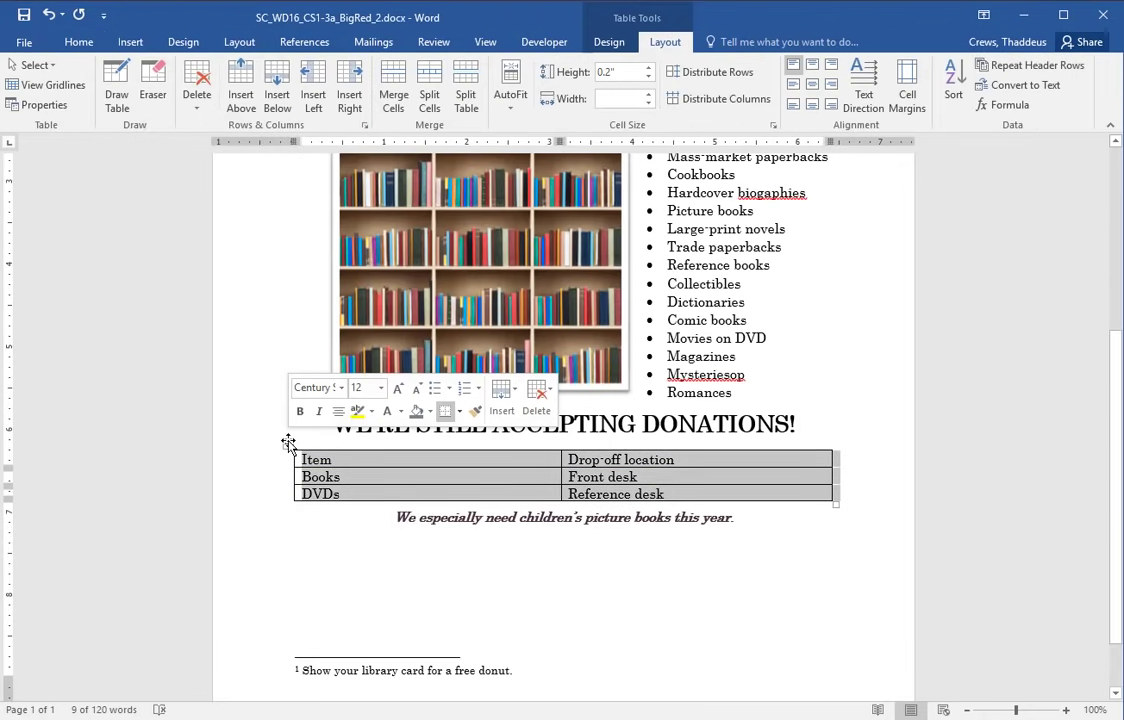
pyautogui.click(609, 41)
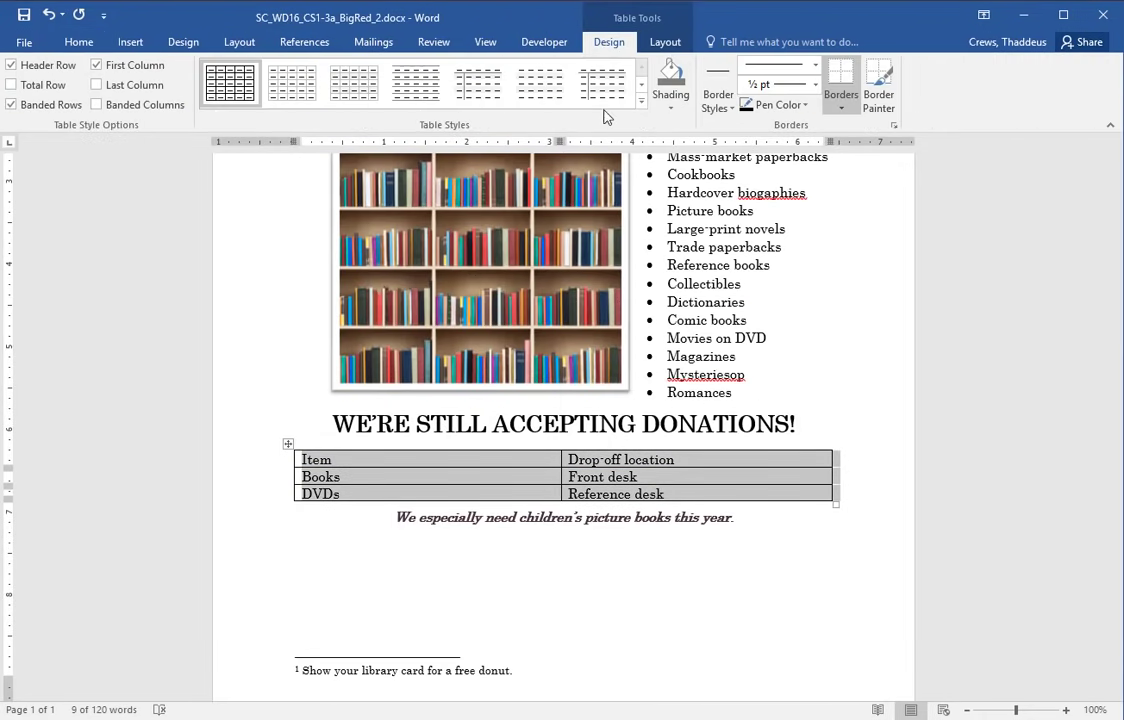
pyautogui.click(641, 99)
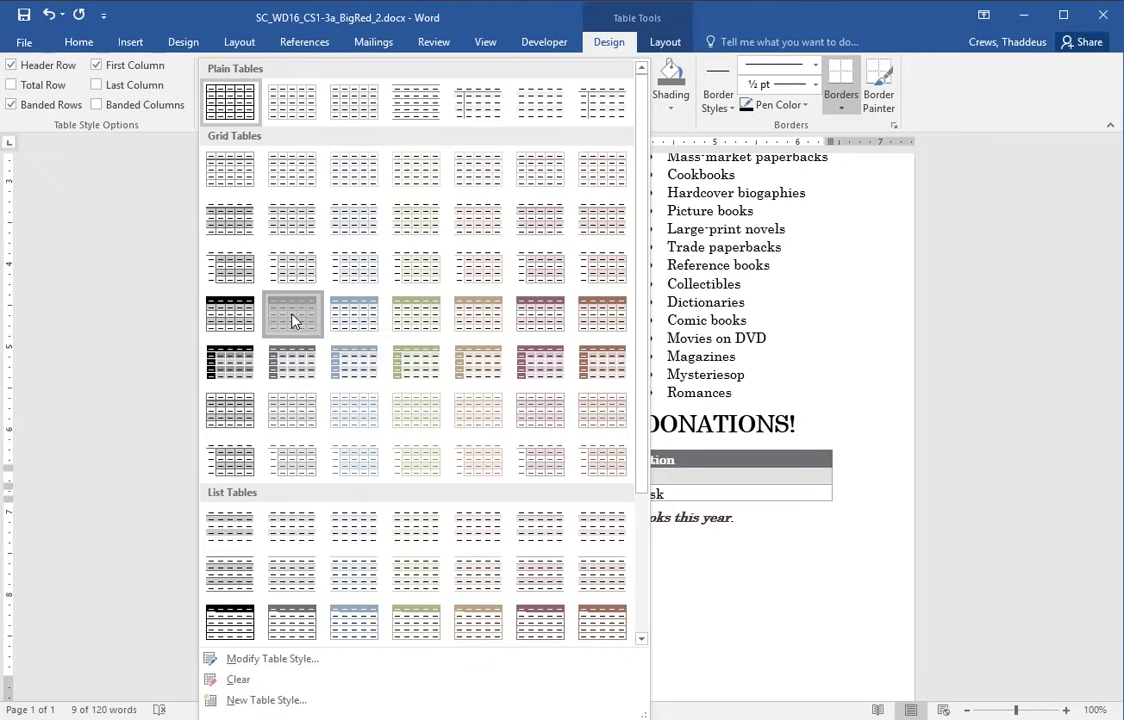
pyautogui.click(292, 318)
pyautogui.hotkey('alt', 'Tab')
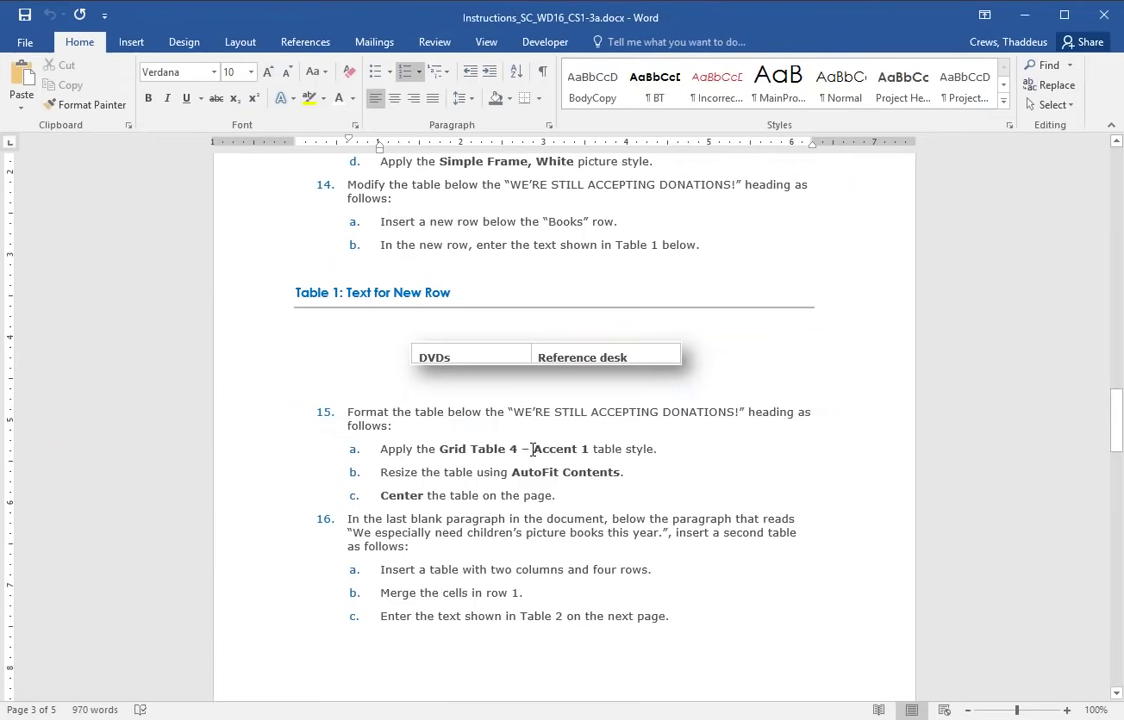
# - AutoFit the donations table to its contents
pyautogui.moveTo(388, 474); pyautogui.dragTo(620, 473)
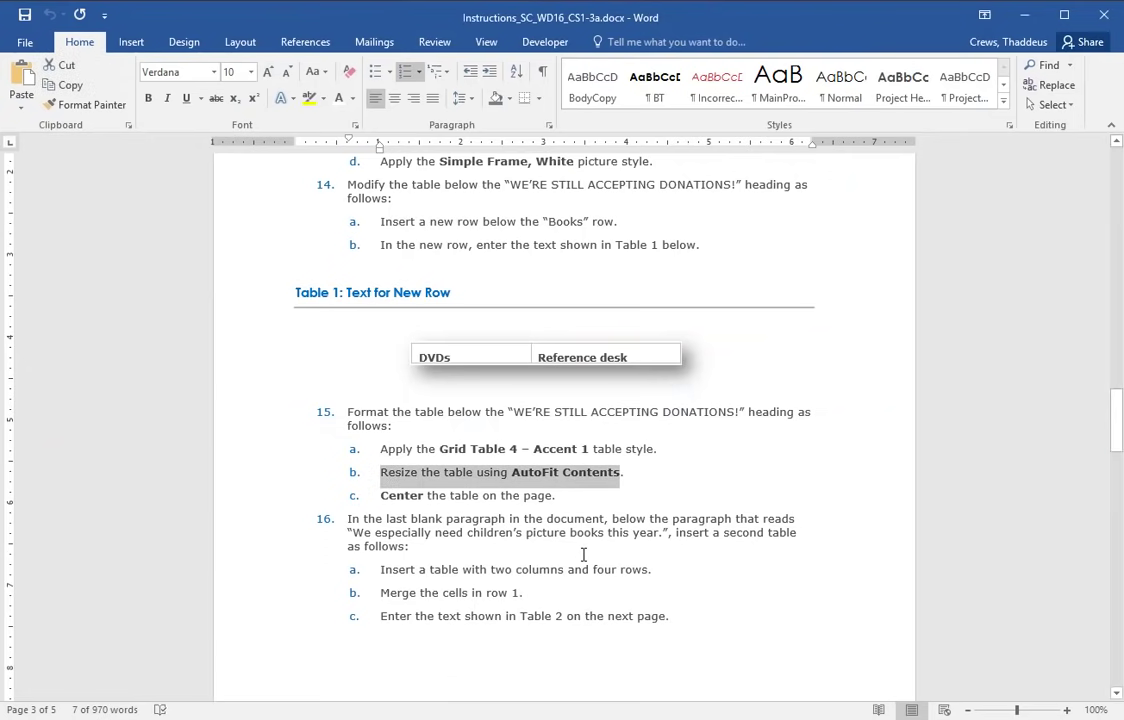
pyautogui.hotkey('alt', 'Tab')
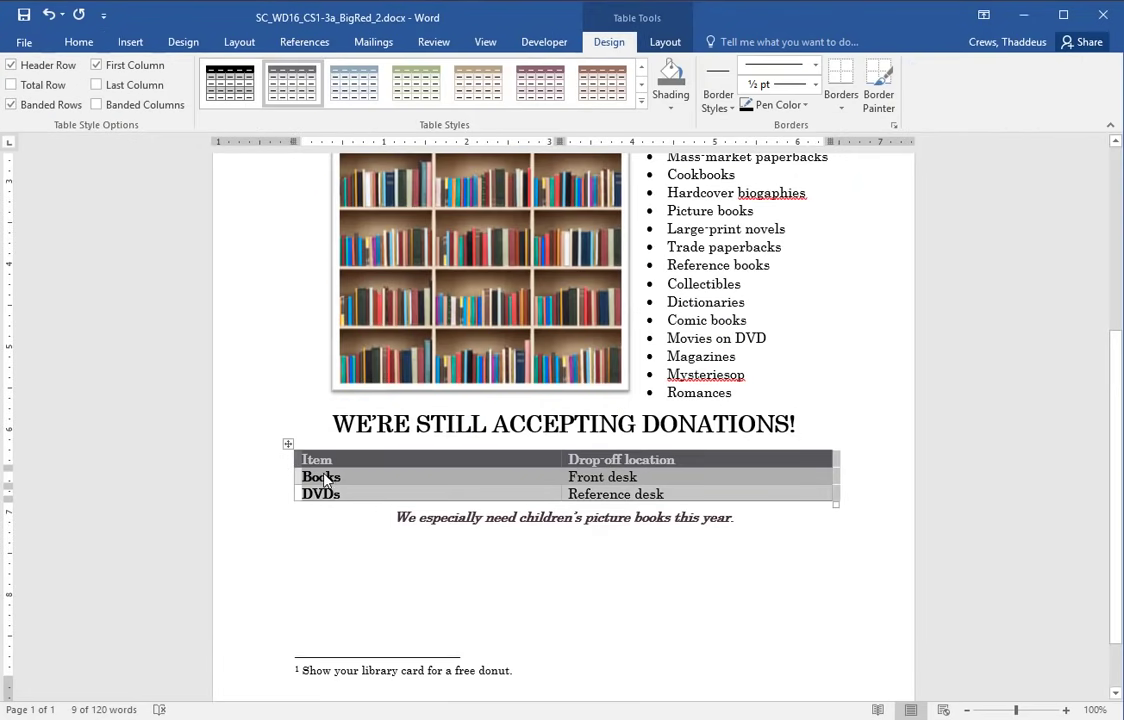
pyautogui.click(680, 45)
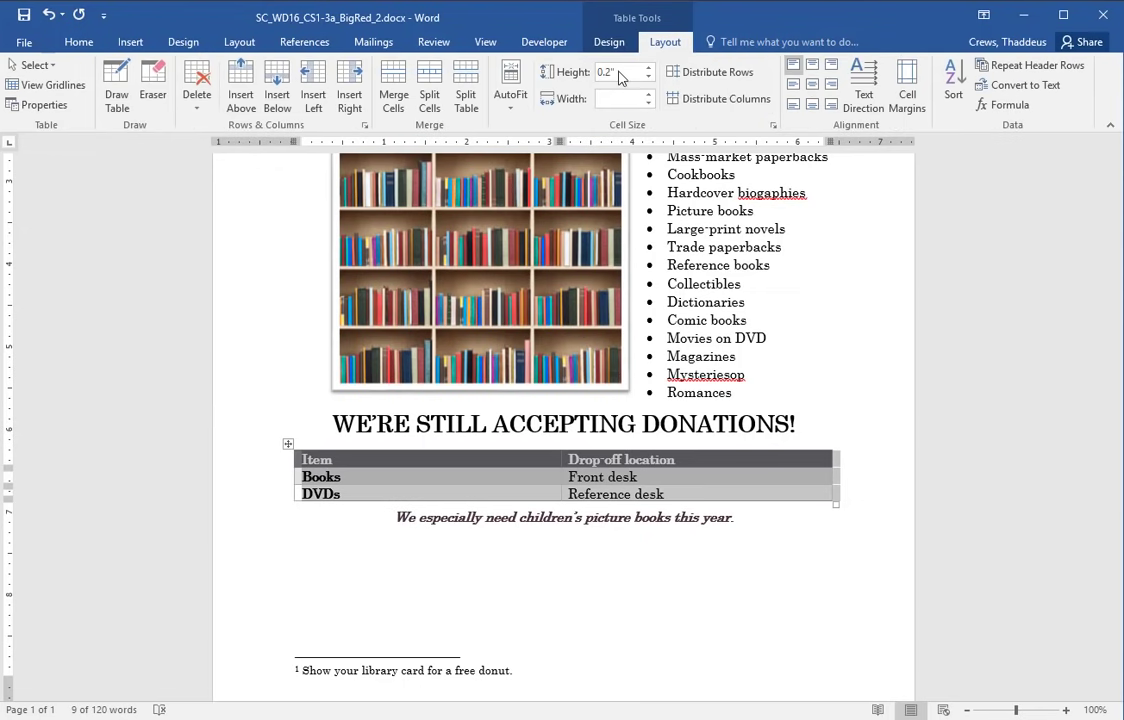
pyautogui.click(509, 104)
pyautogui.click(545, 126)
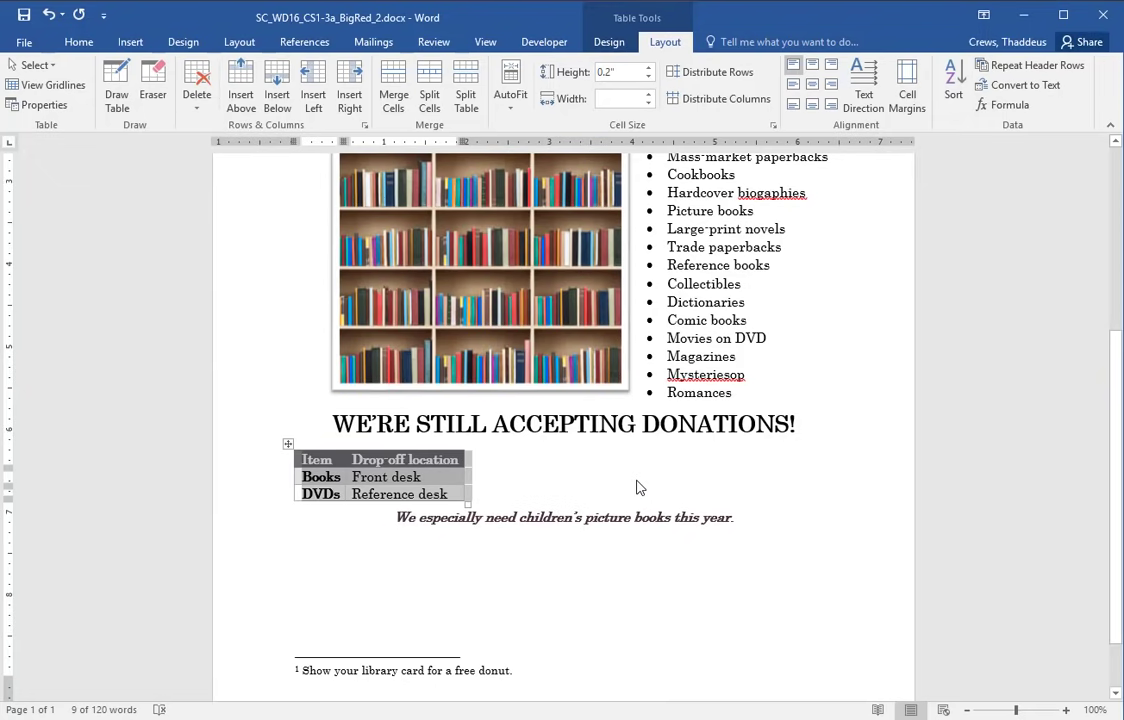
# - Center the donations table on the page
pyautogui.hotkey('alt', 'Tab')
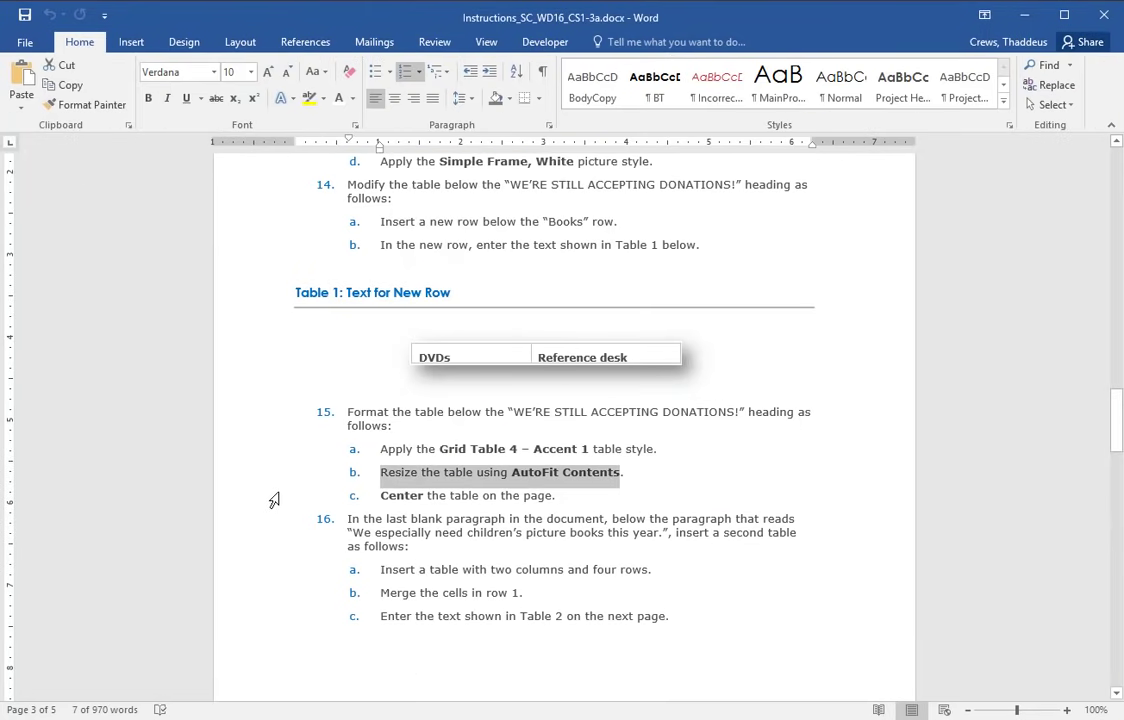
pyautogui.click(265, 499)
pyautogui.hotkey('alt', 'Tab')
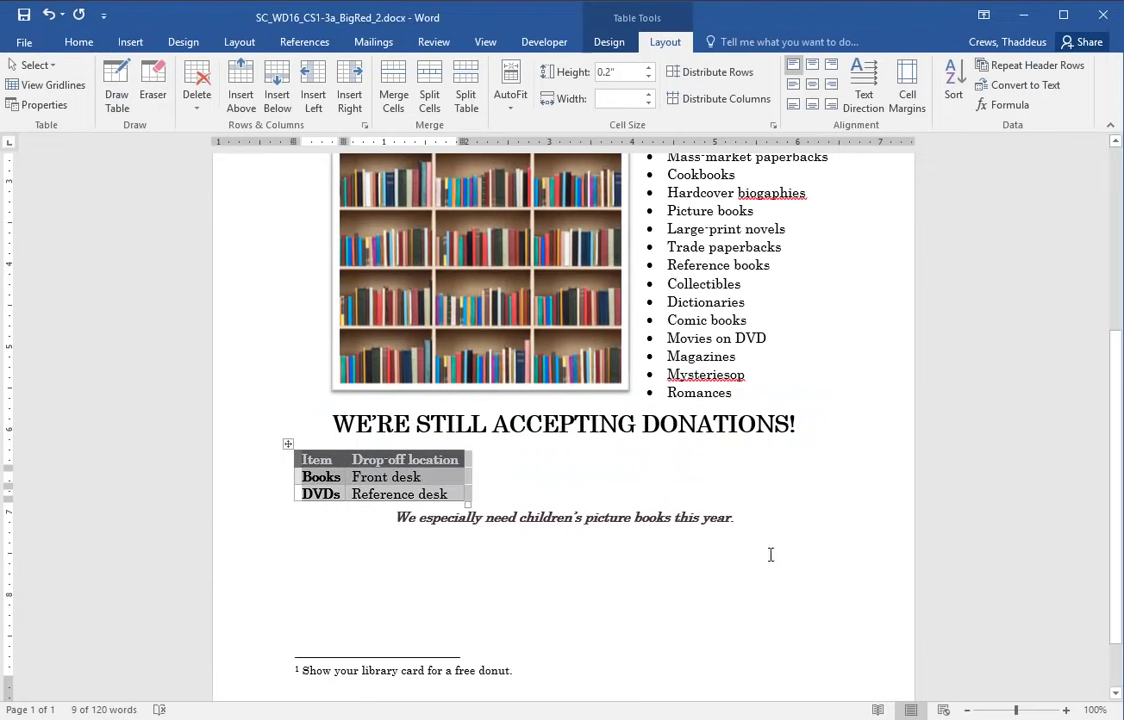
pyautogui.click(80, 43)
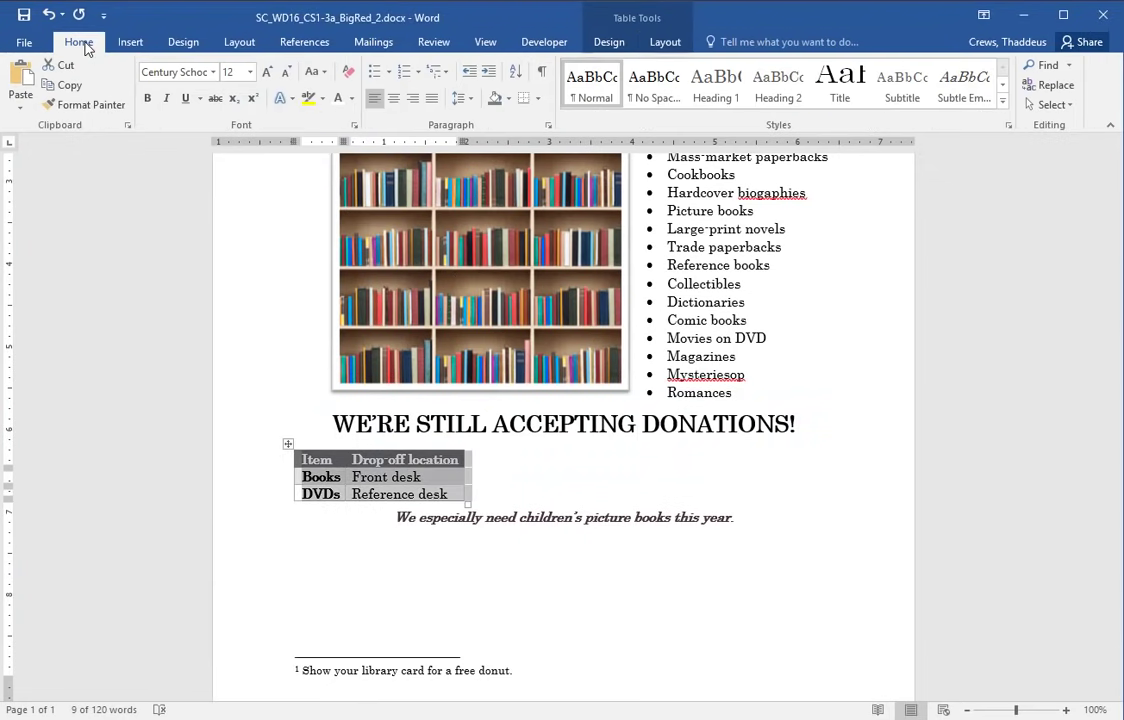
pyautogui.click(394, 103)
# - Insert a blank 2-column, 4-row table in the empty paragraph below the children's picture books line
pyautogui.click(760, 476)
pyautogui.hotkey('alt', 'Tab')
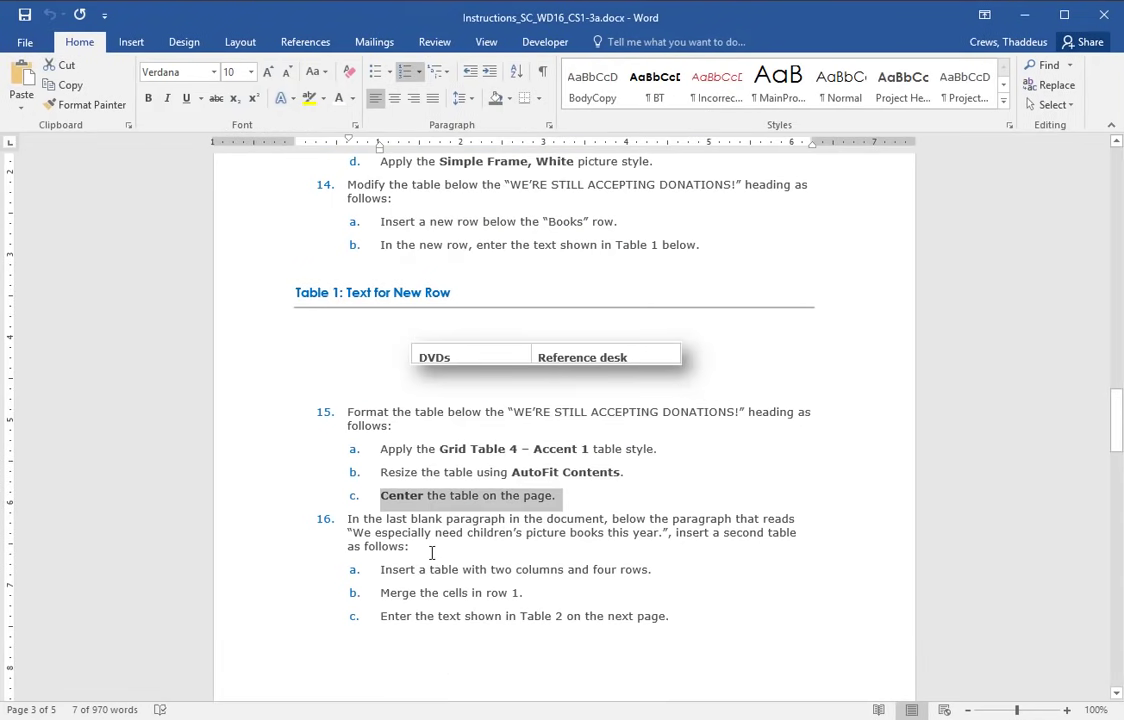
pyautogui.moveTo(238, 522); pyautogui.dragTo(240, 630)
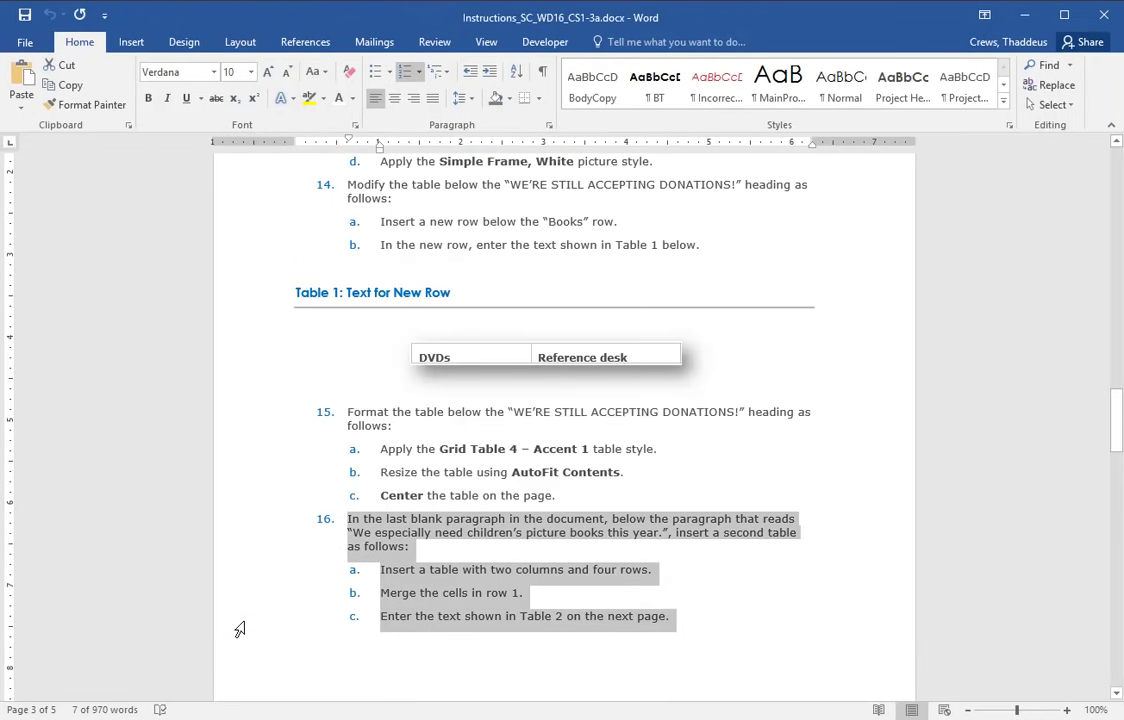
pyautogui.click(786, 610)
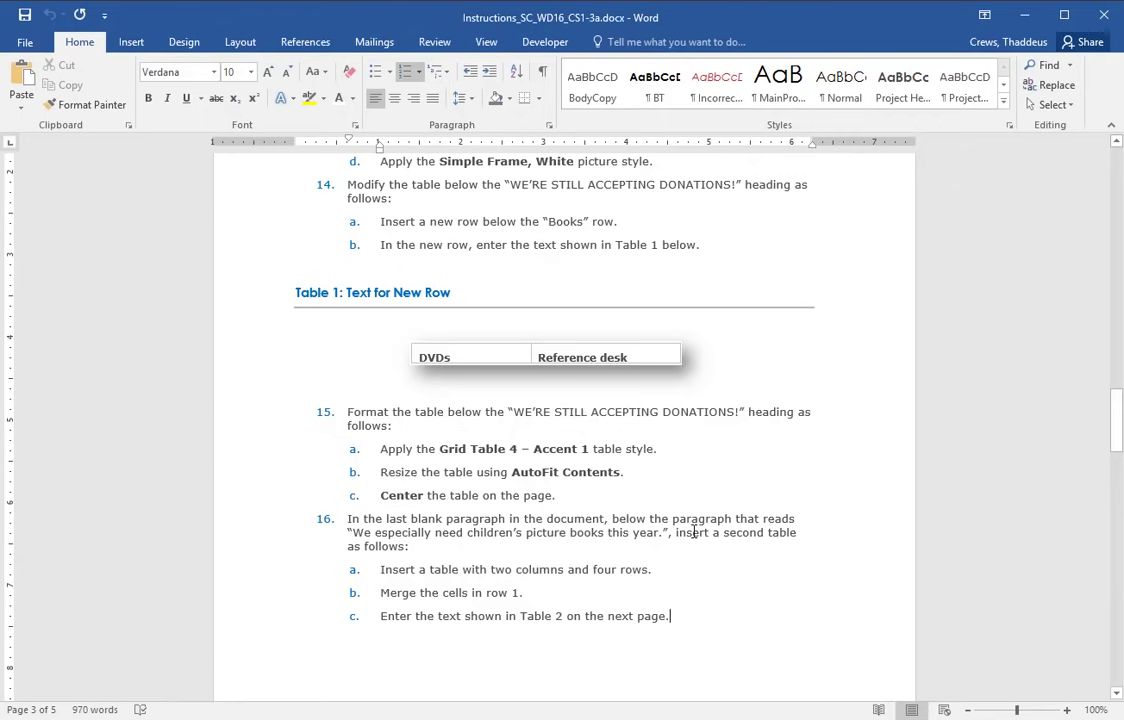
pyautogui.hotkey('alt', 'Tab')
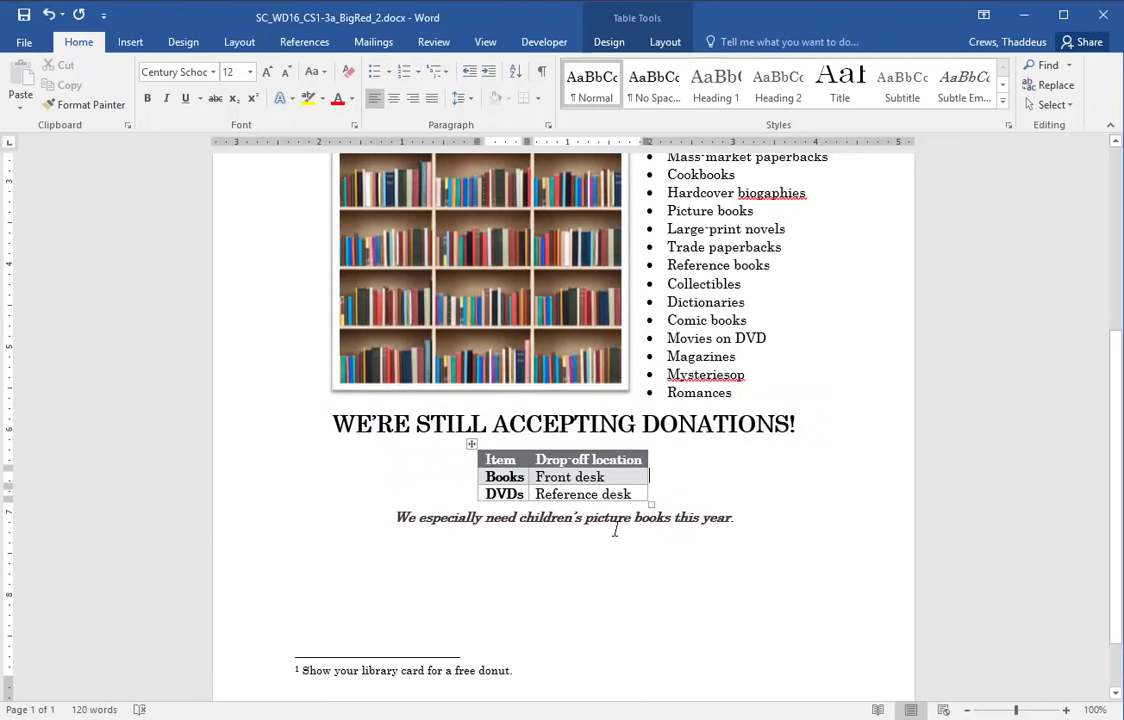
pyautogui.click(558, 586)
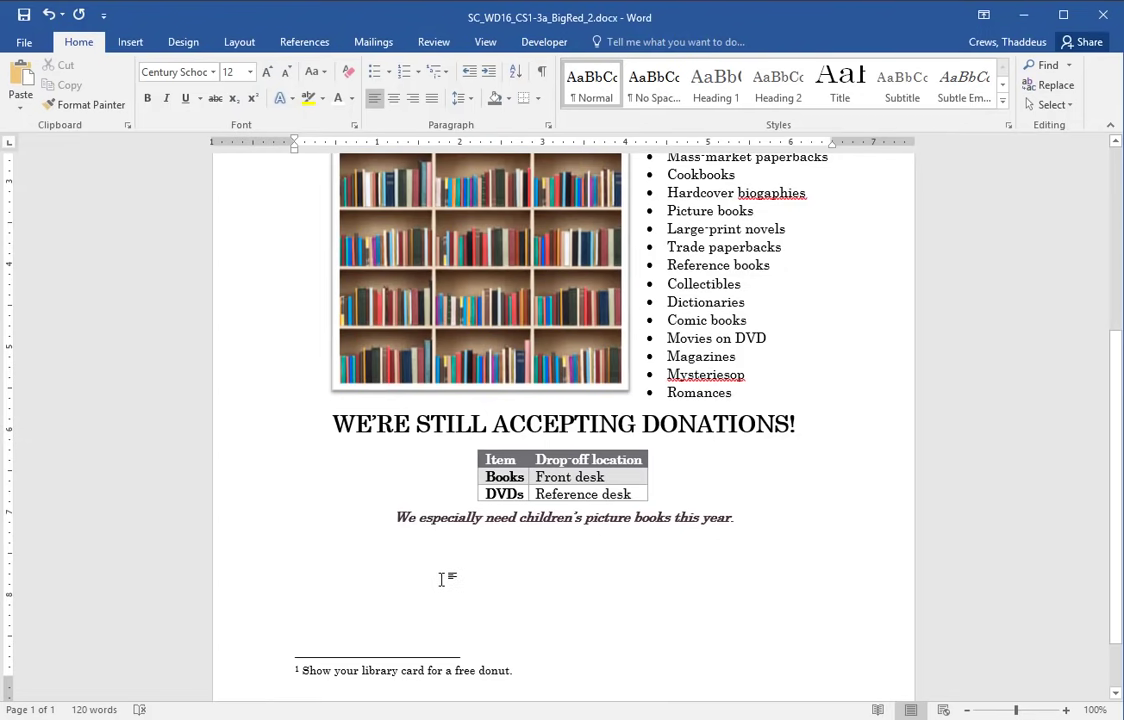
pyautogui.hotkey('alt', 'Tab')
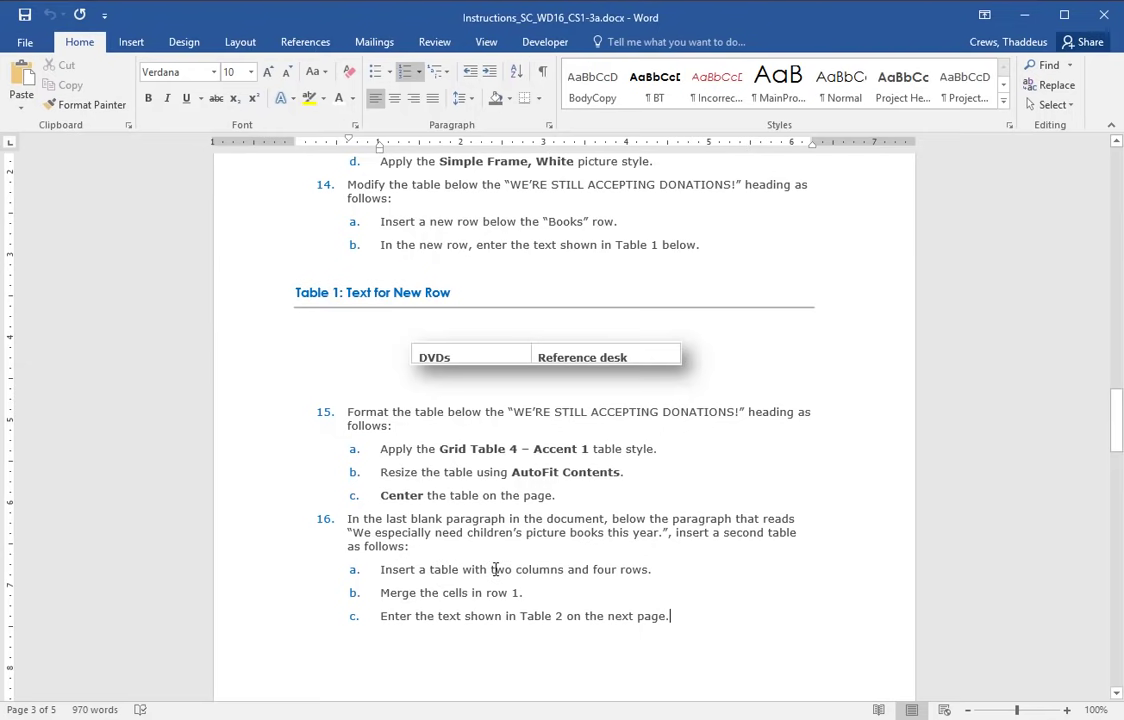
pyautogui.hotkey('alt', 'Tab')
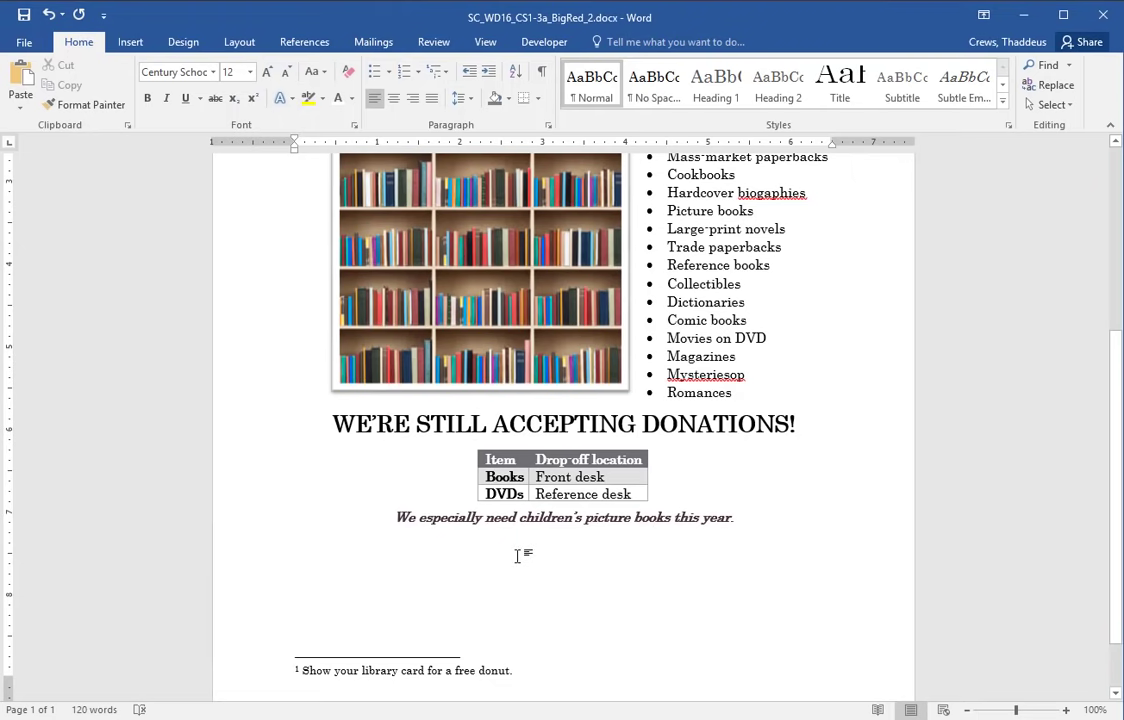
pyautogui.click(130, 42)
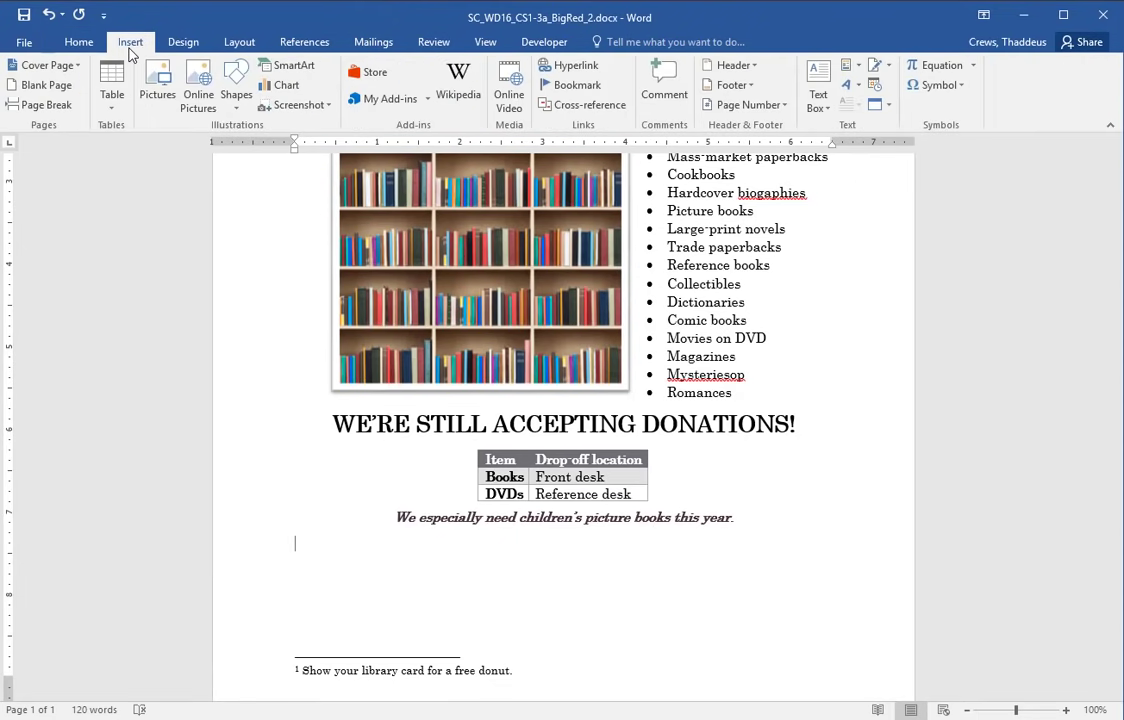
pyautogui.click(111, 100)
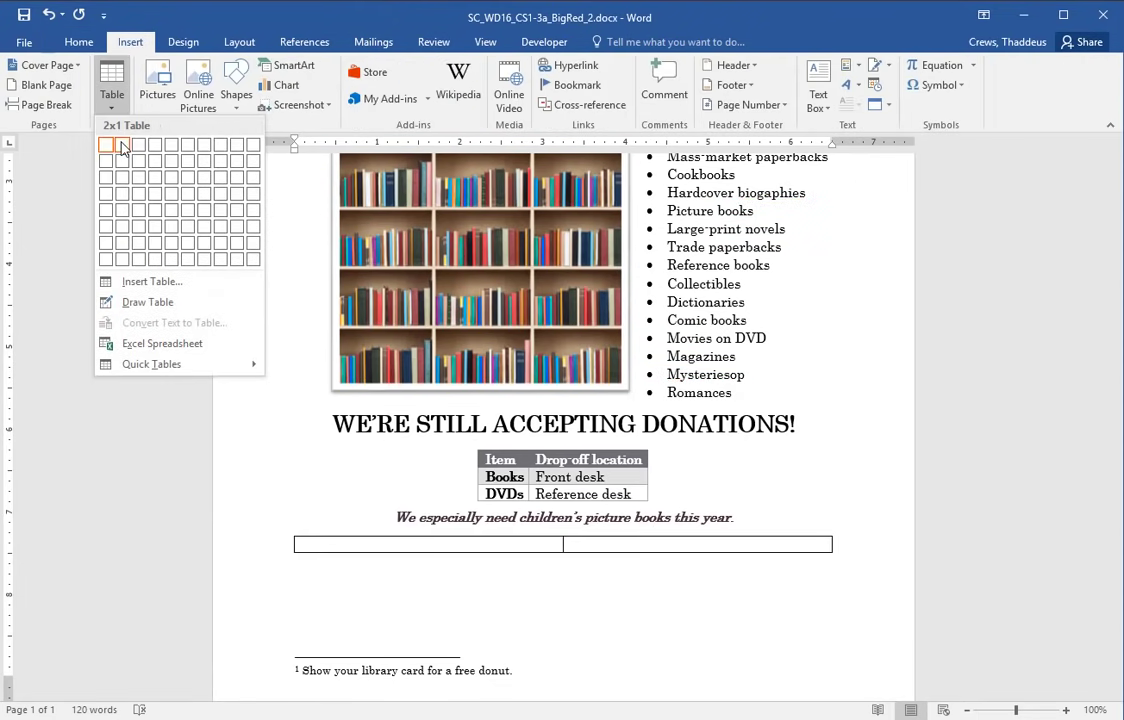
pyautogui.click(126, 201)
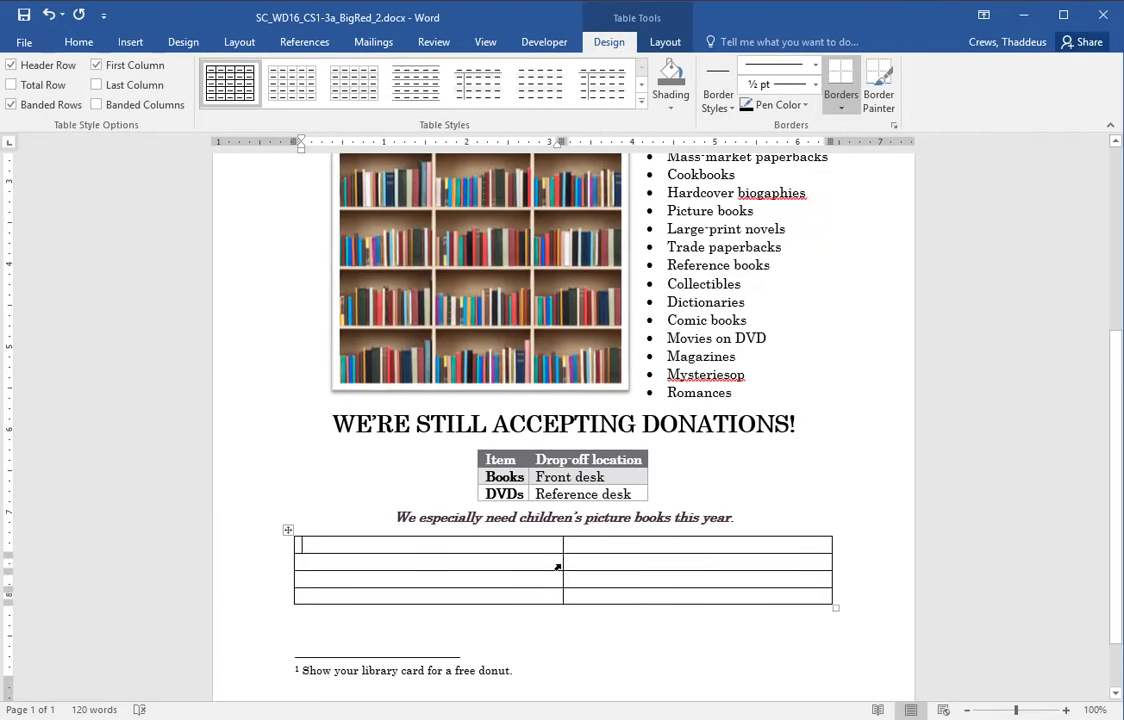
pyautogui.hotkey('alt', 'Tab')
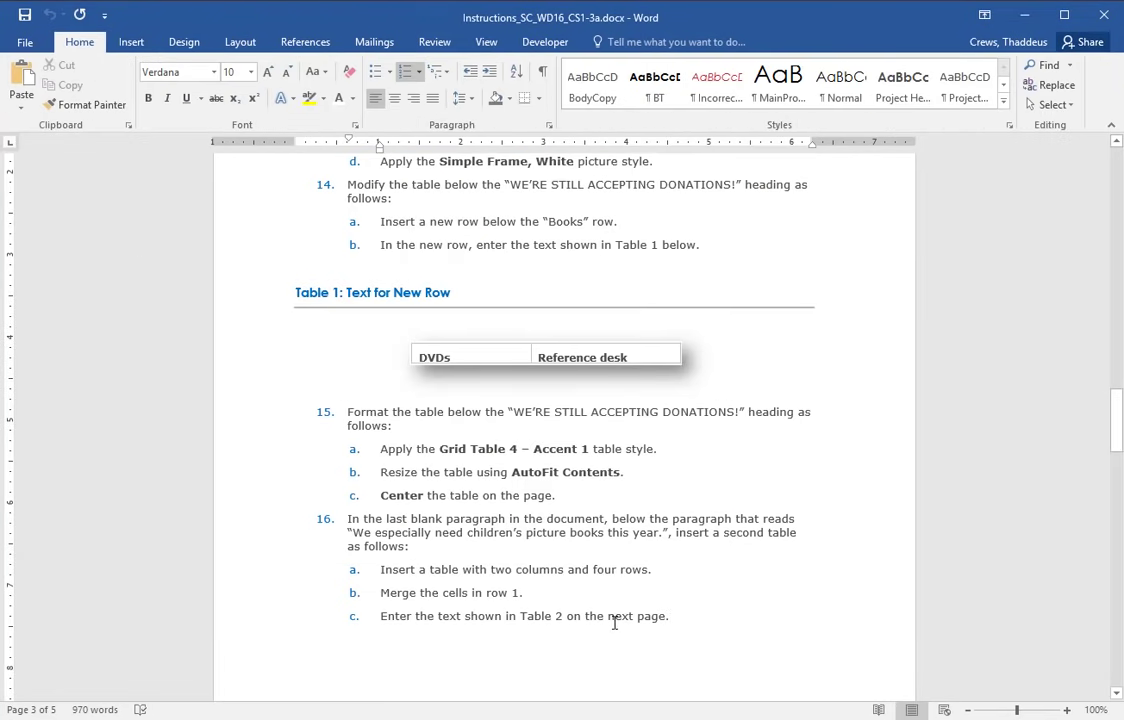
# - Merge the two first-row cells of the new table using Merge Cells
pyautogui.click(261, 597)
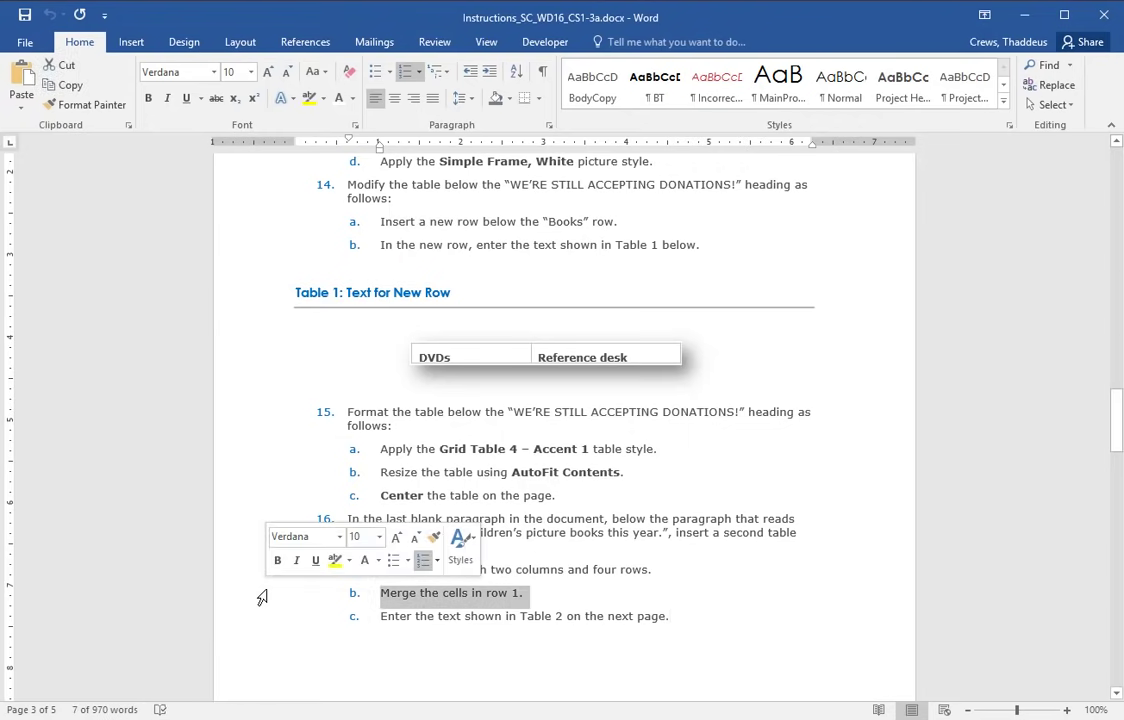
pyautogui.hotkey('alt', 'Tab')
pyautogui.moveTo(401, 544); pyautogui.dragTo(599, 552)
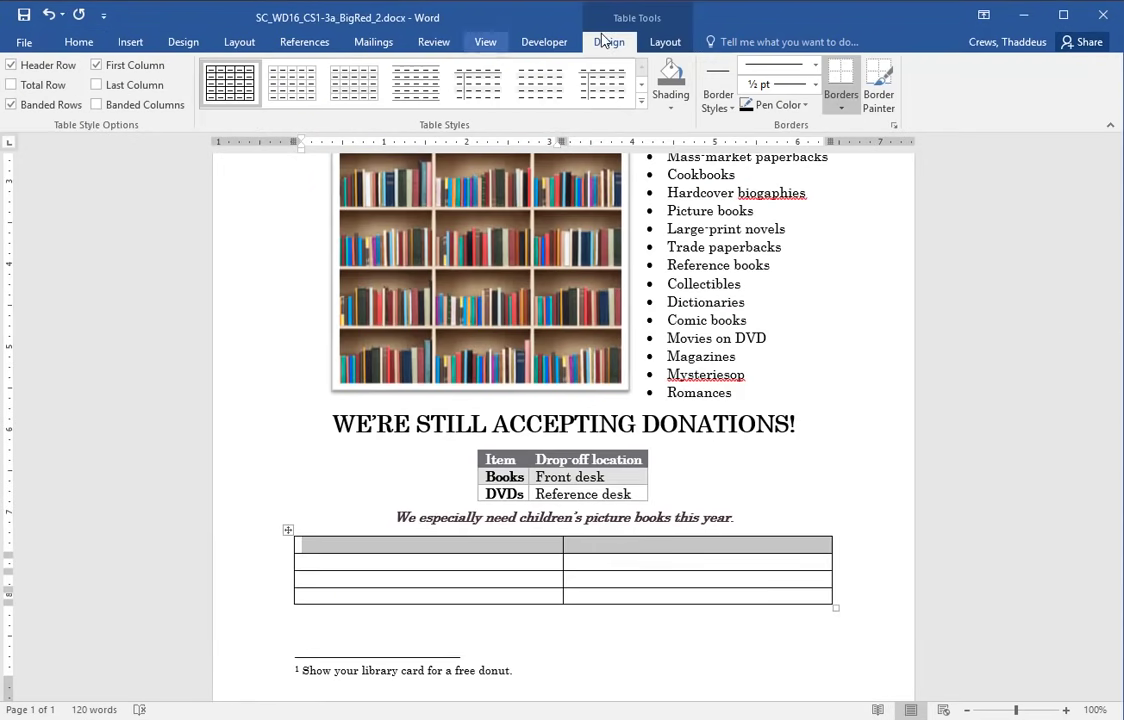
pyautogui.click(652, 42)
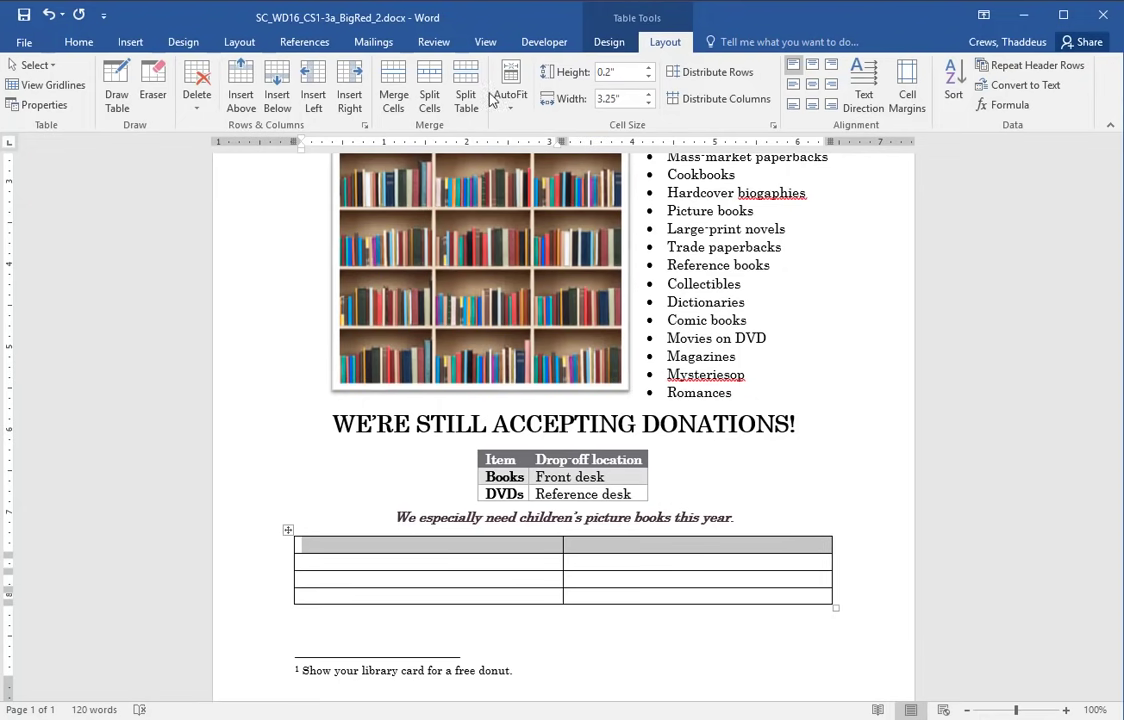
pyautogui.click(610, 42)
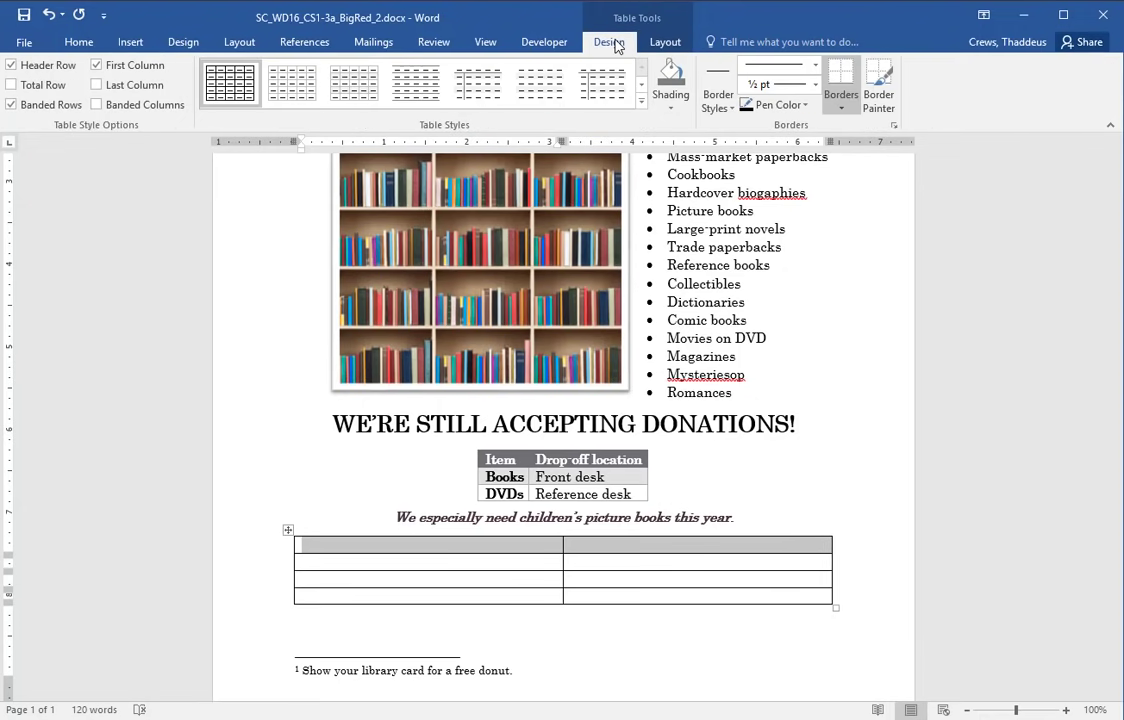
pyautogui.click(660, 44)
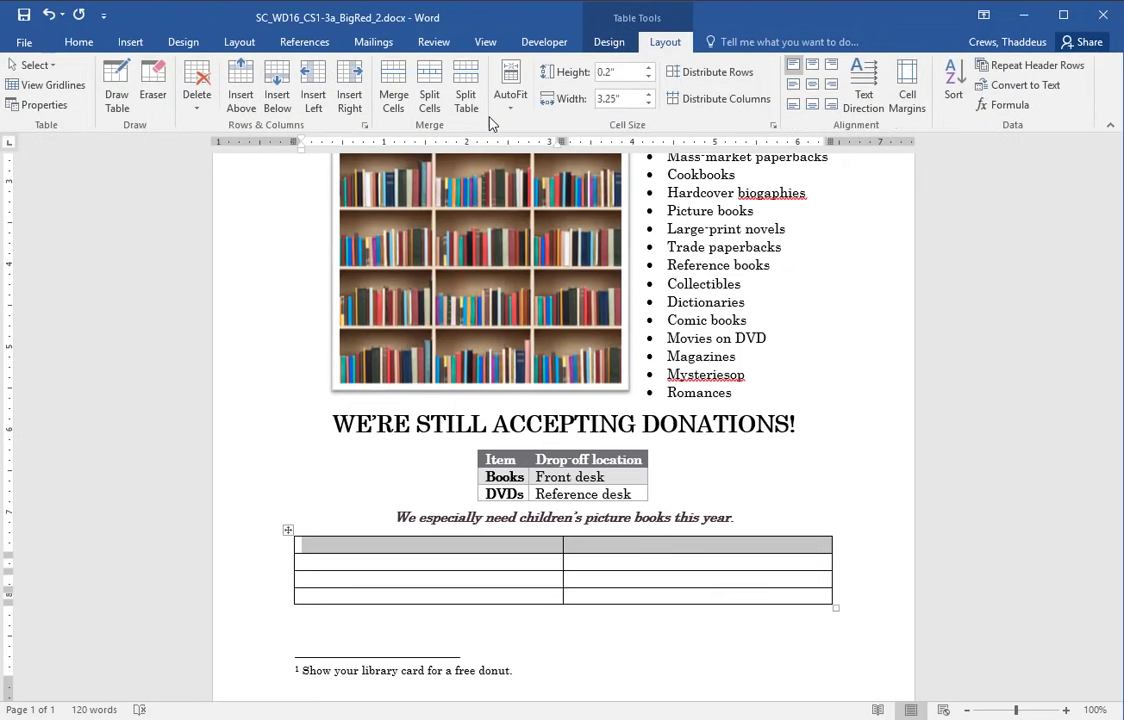
pyautogui.rightClick(464, 549)
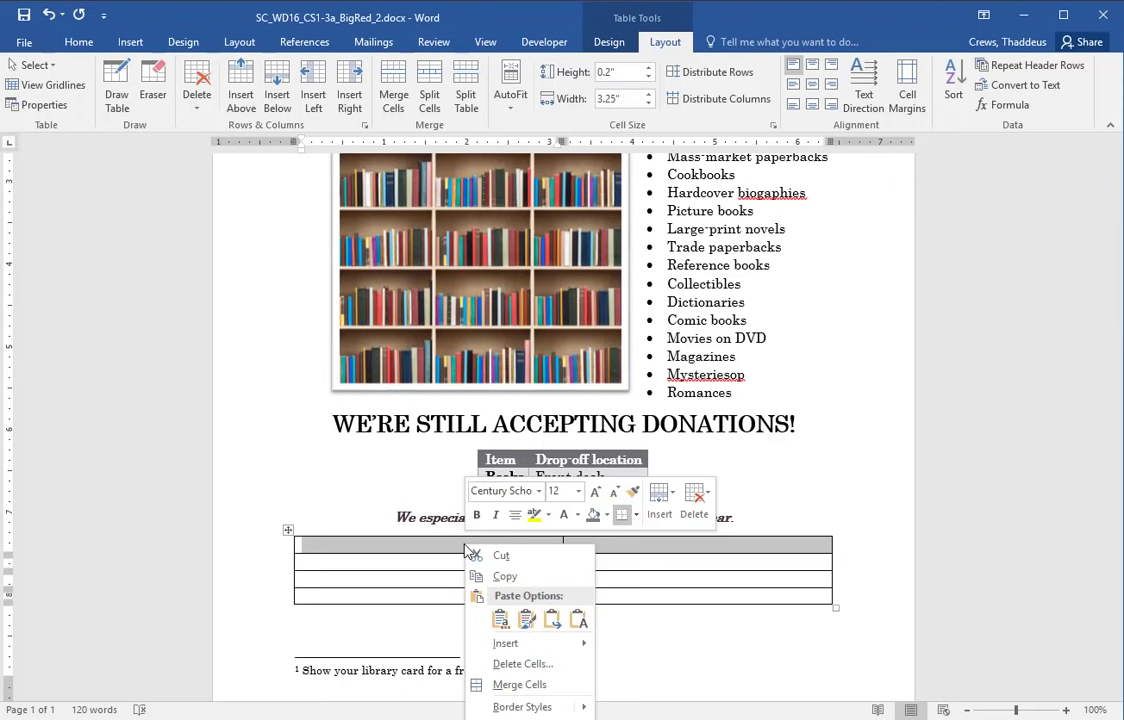
pyautogui.click(516, 685)
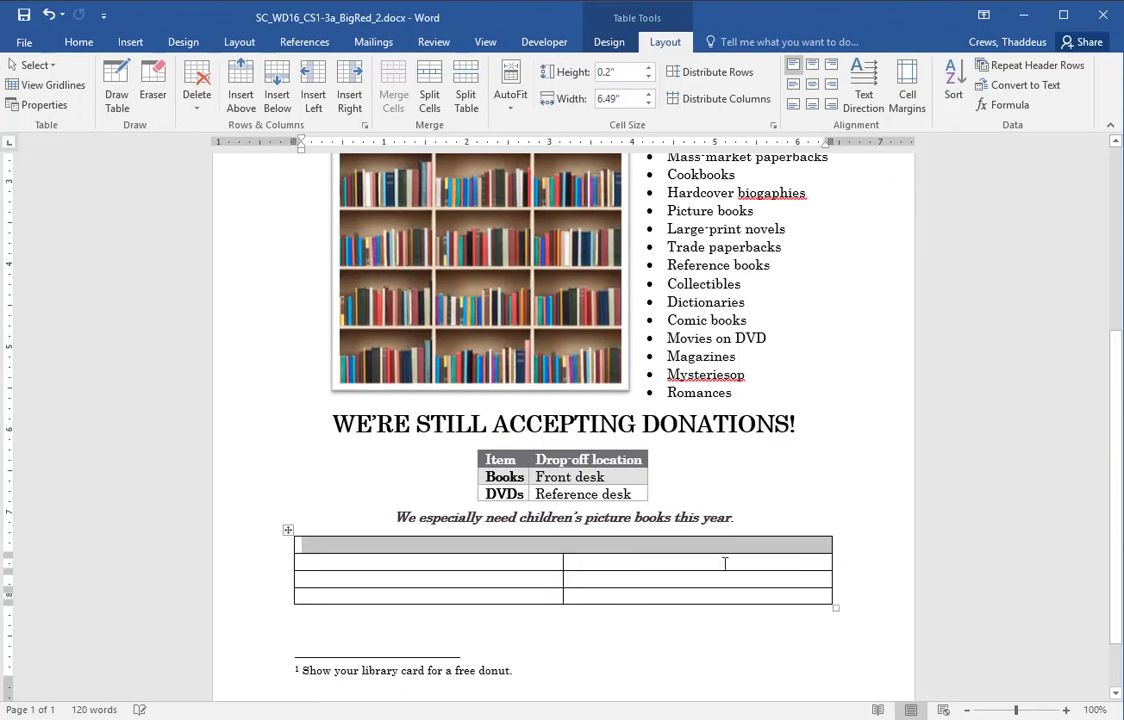
pyautogui.click(786, 483)
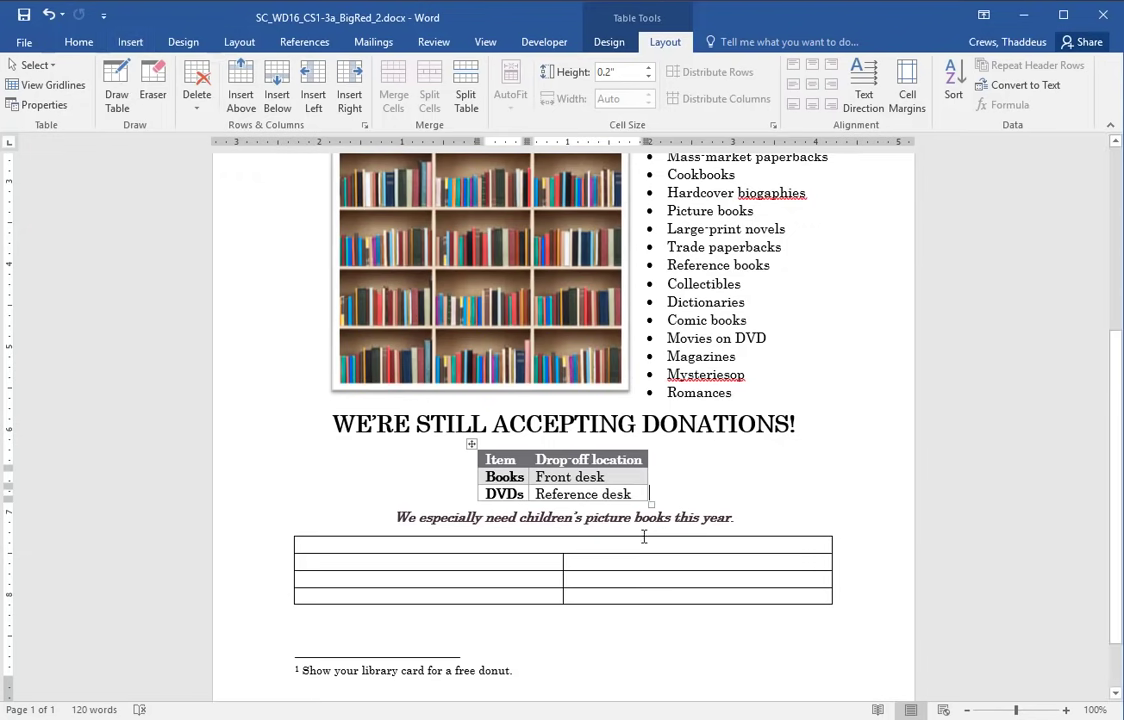
pyautogui.moveTo(622, 538); pyautogui.dragTo(601, 598)
# - Resize and reposition the instructions and flyer windows so both are visible
pyautogui.click(601, 544)
pyautogui.hotkey('alt', 'Tab')
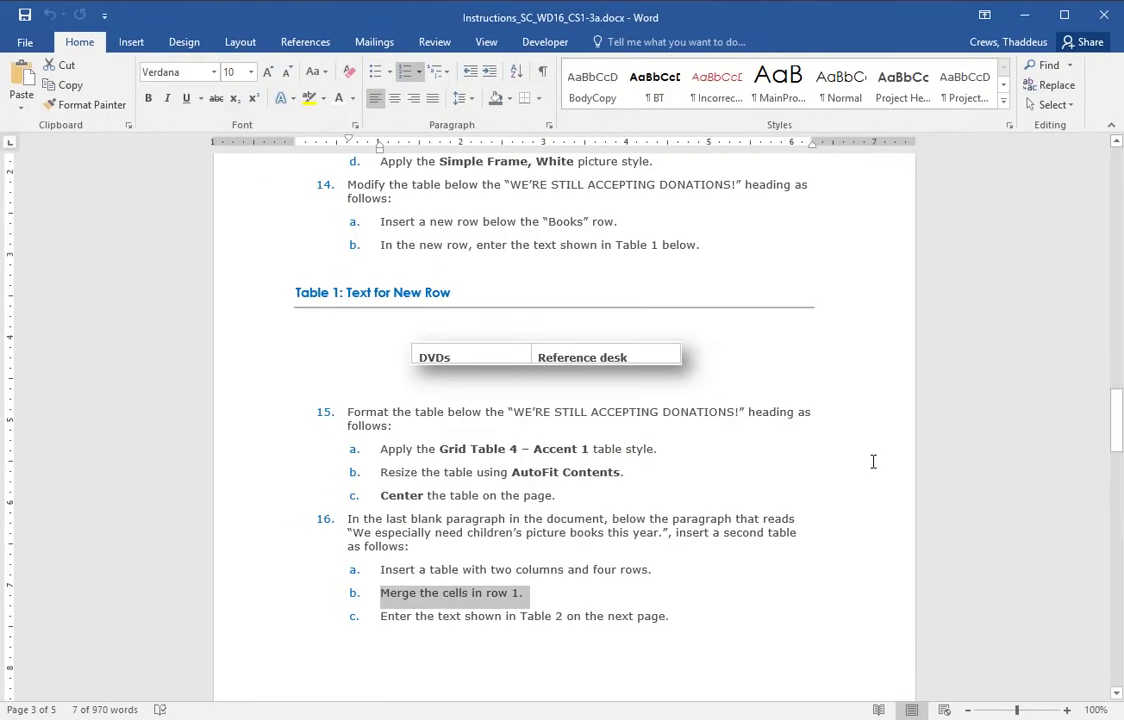
pyautogui.click(269, 620)
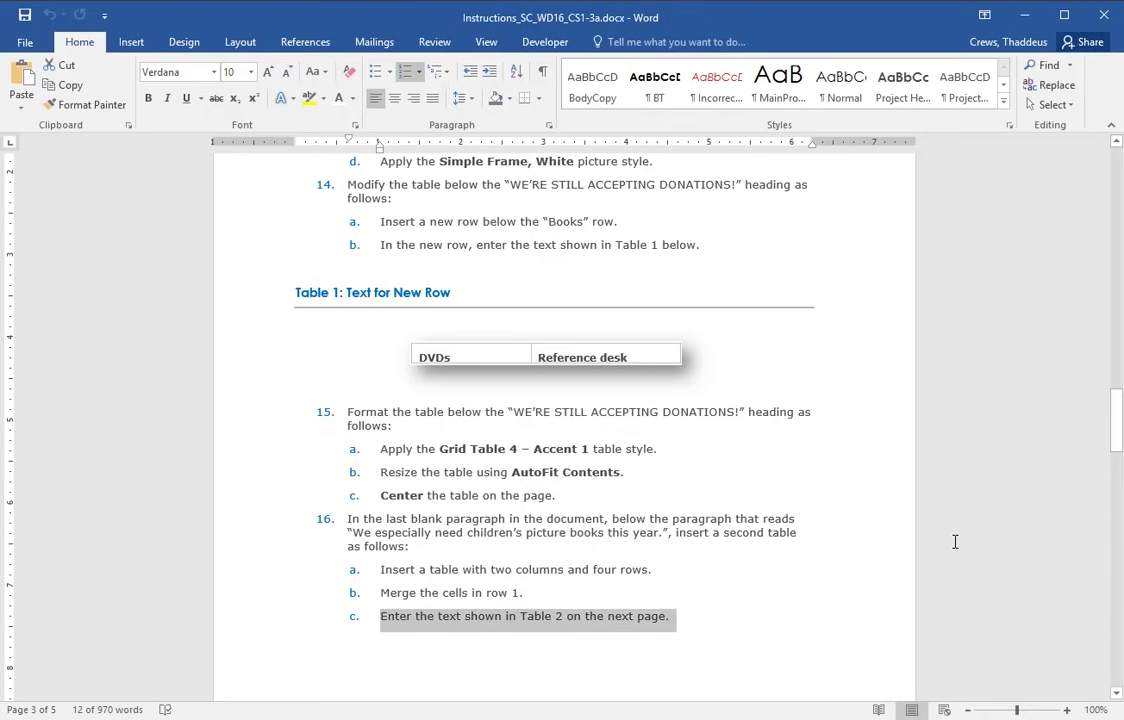
pyautogui.scroll(-9, 805, 539)
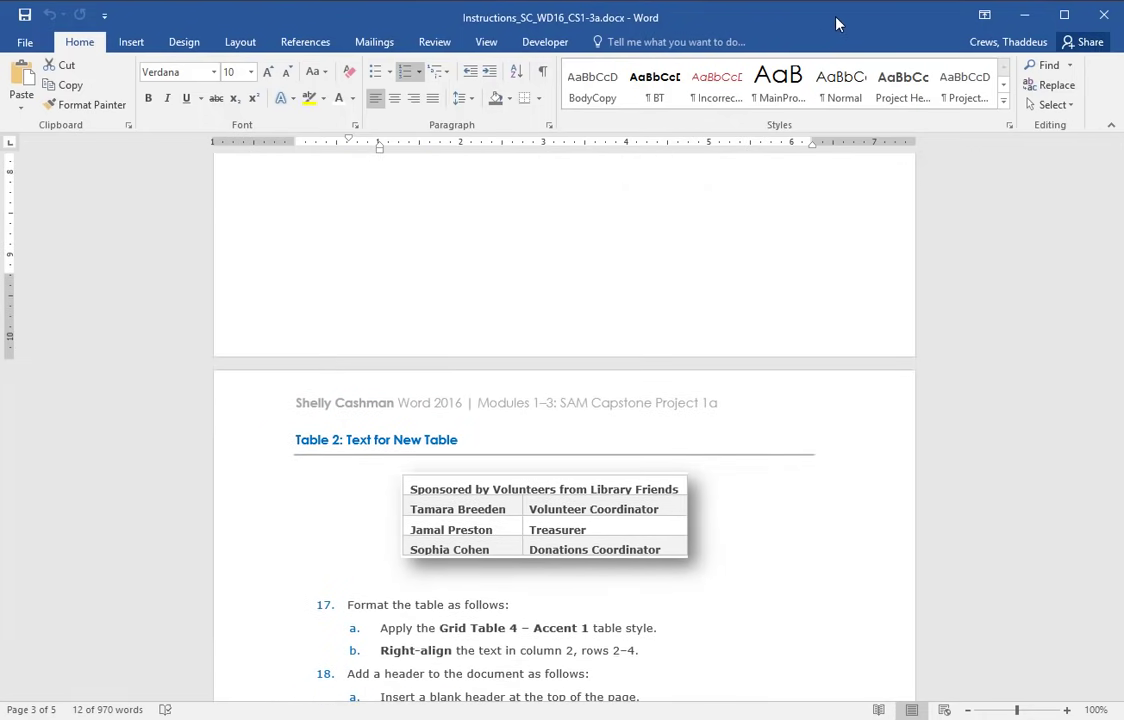
pyautogui.moveTo(733, 14); pyautogui.dragTo(452, 170)
pyautogui.click(716, 24)
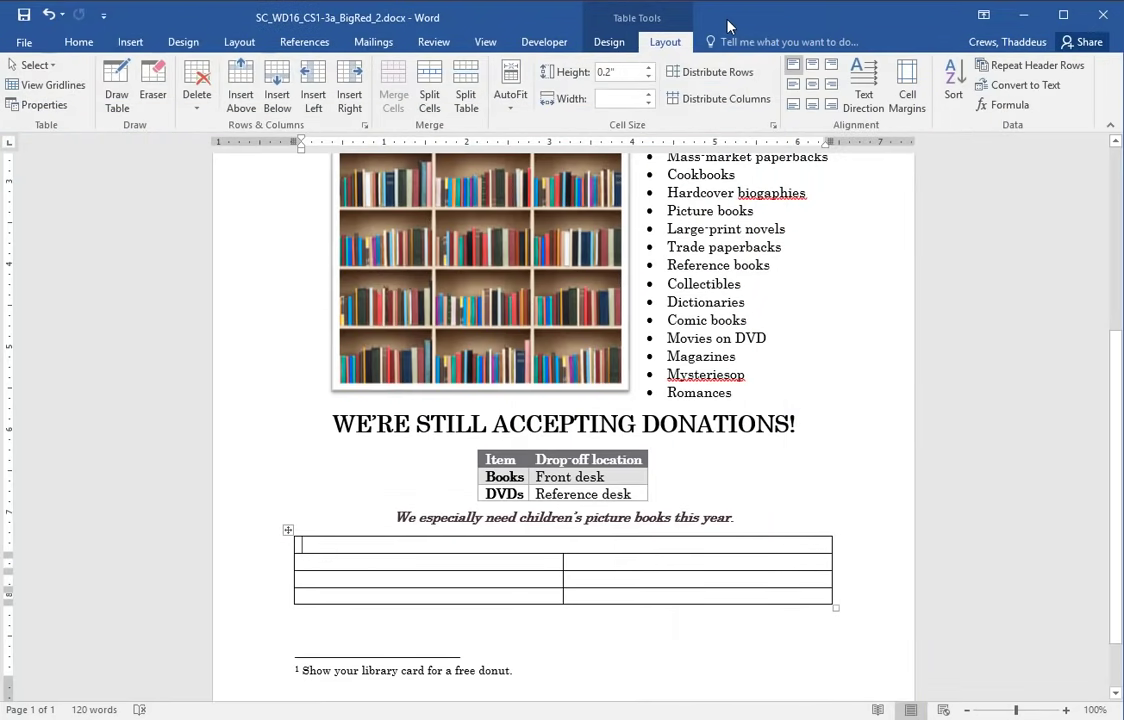
pyautogui.moveTo(740, 23); pyautogui.dragTo(940, 2)
pyautogui.moveTo(830, 12); pyautogui.dragTo(884, 25)
pyautogui.scroll(-3, 828, 491)
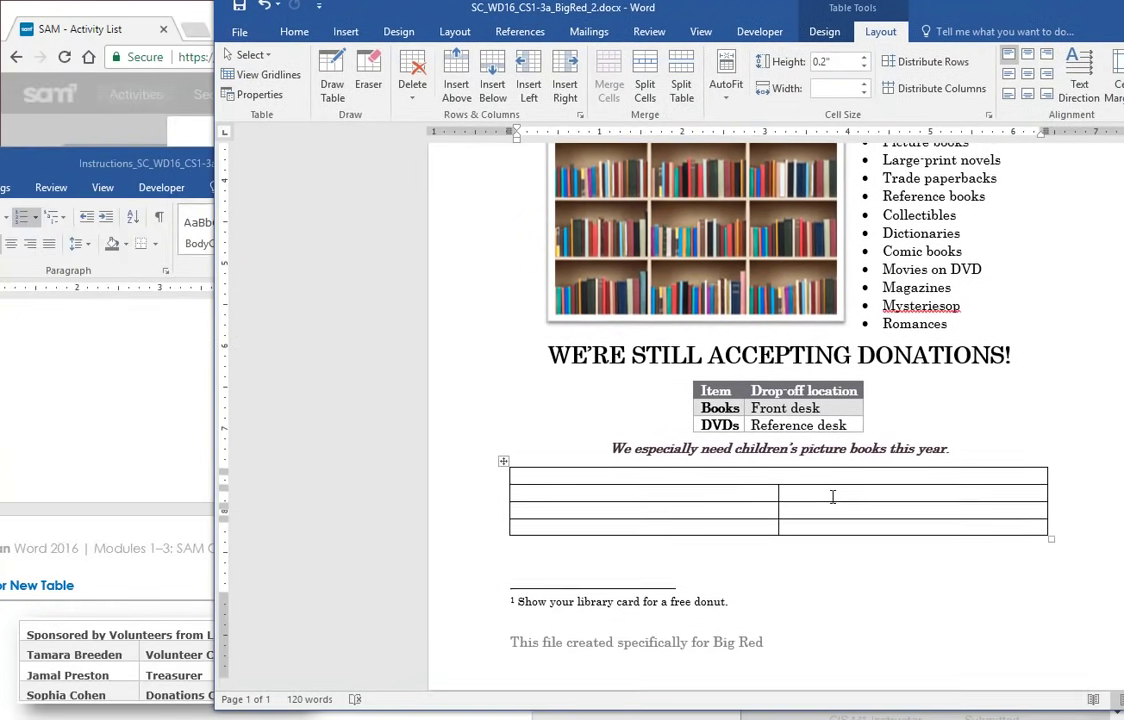
pyautogui.moveTo(995, 15); pyautogui.dragTo(1085, 14)
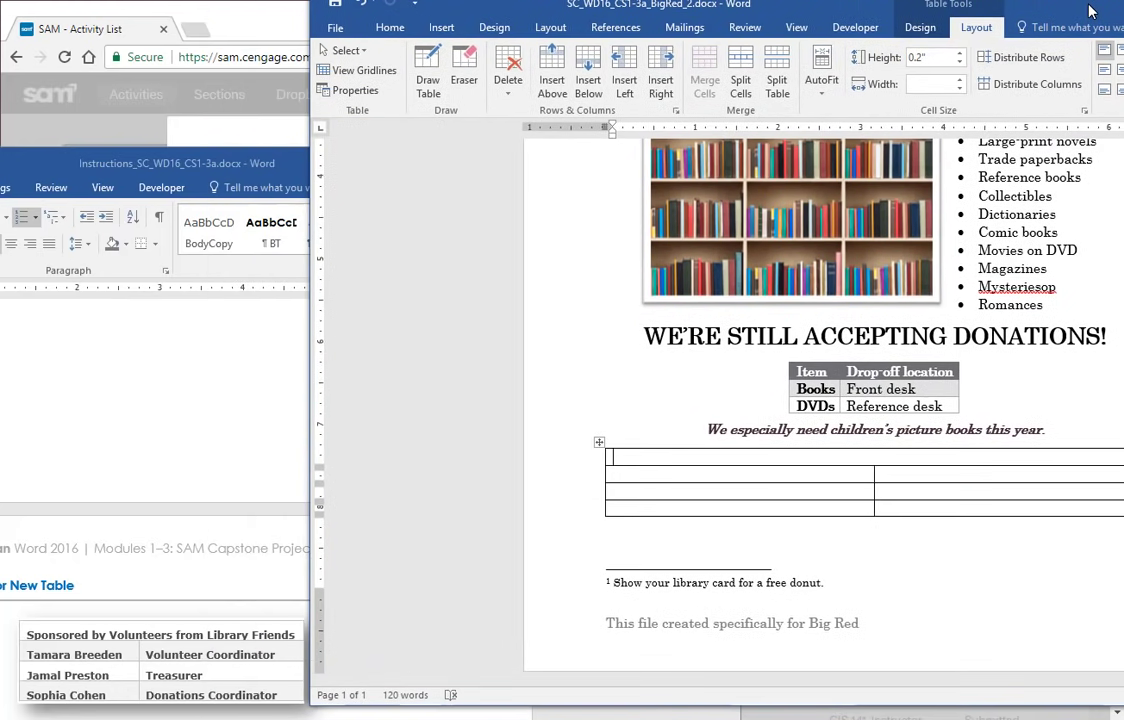
# - Type 'Sponsored by Volunteers from Library Friends' in the merged top row
pyautogui.click(755, 461)
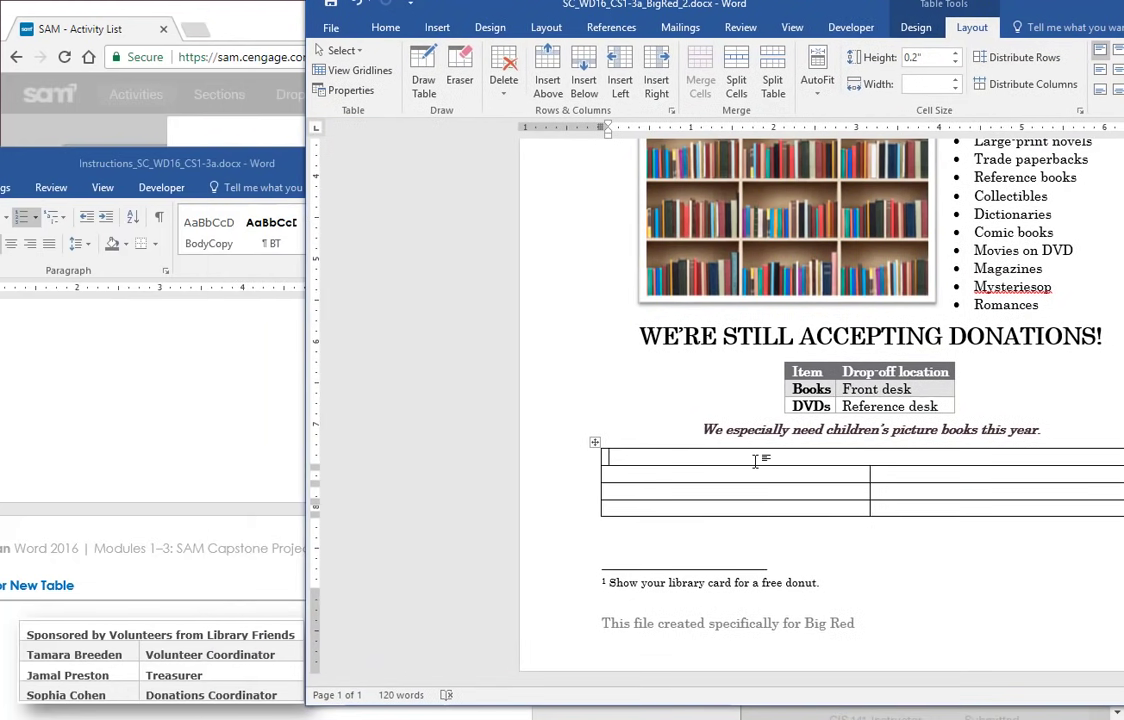
pyautogui.write('Sponsore')
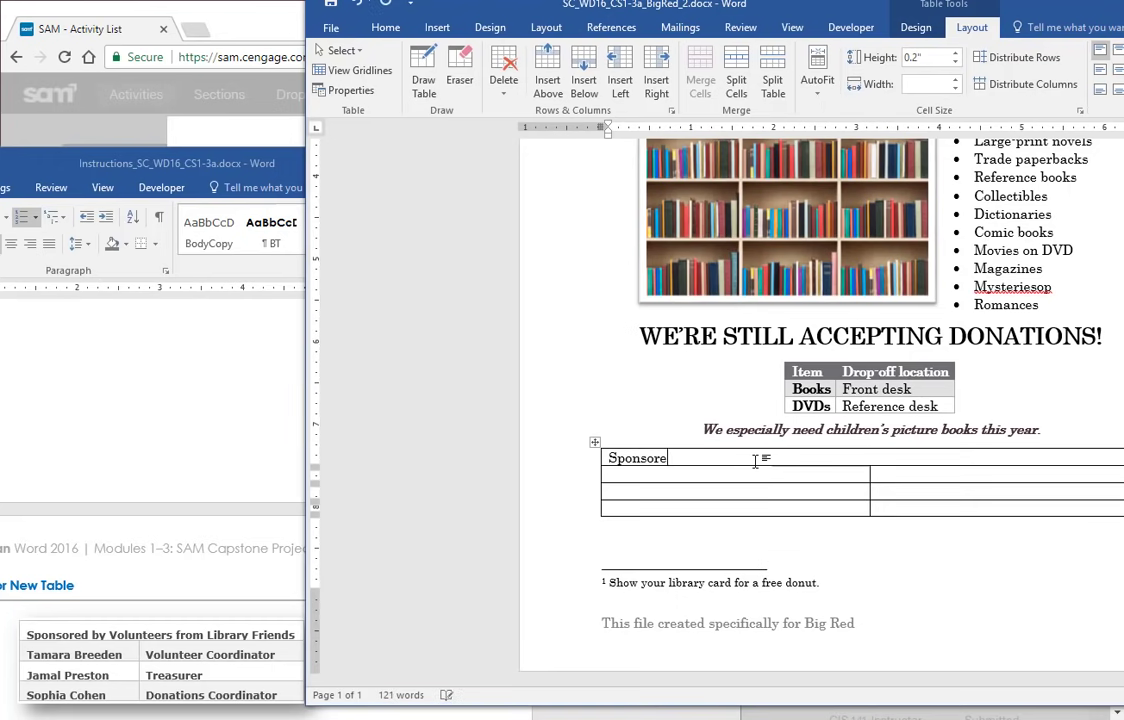
pyautogui.write('d by Volunet')
pyautogui.press('BackSpace')
pyautogui.write('teers from Library')
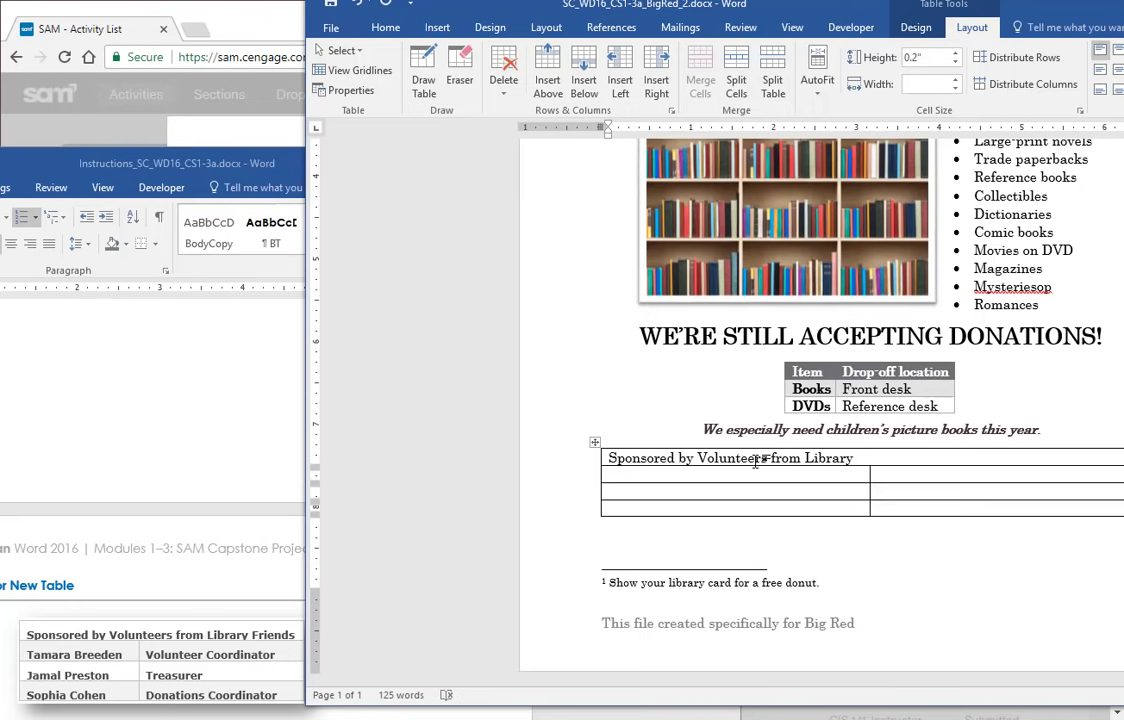
pyautogui.write(' Friends')
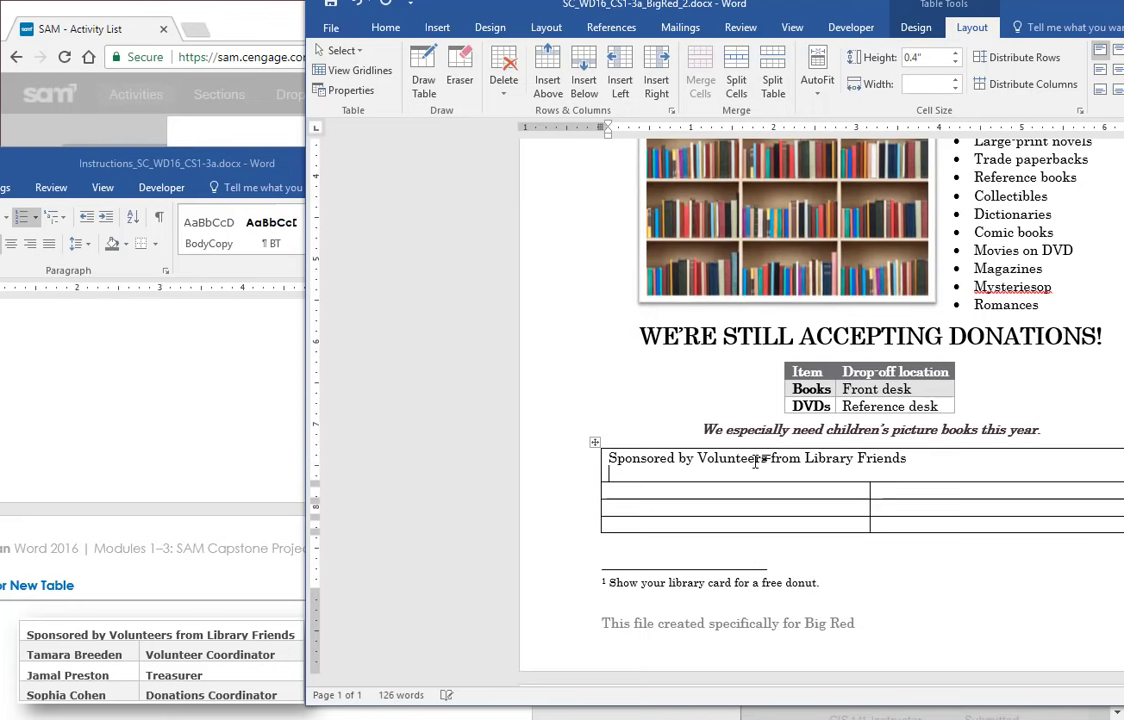
# - Enter three volunteer names with roles typed as Volunteer Coordinator, Treasur, Dohations Coordinator
pyautogui.press('Tab')
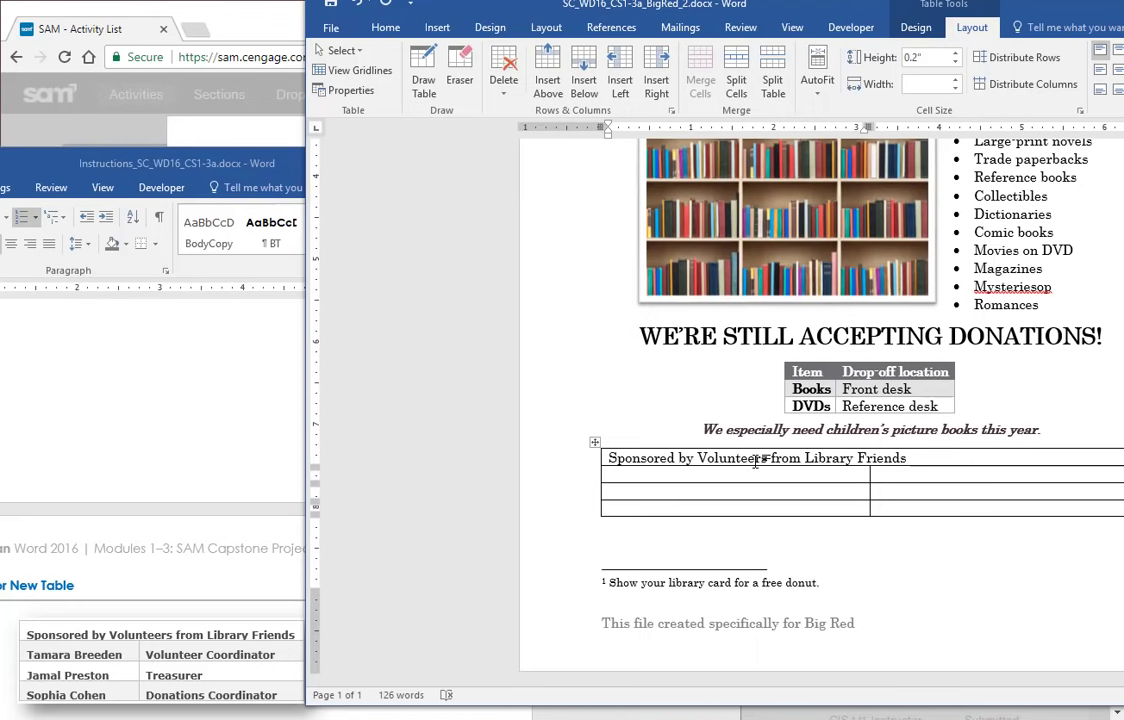
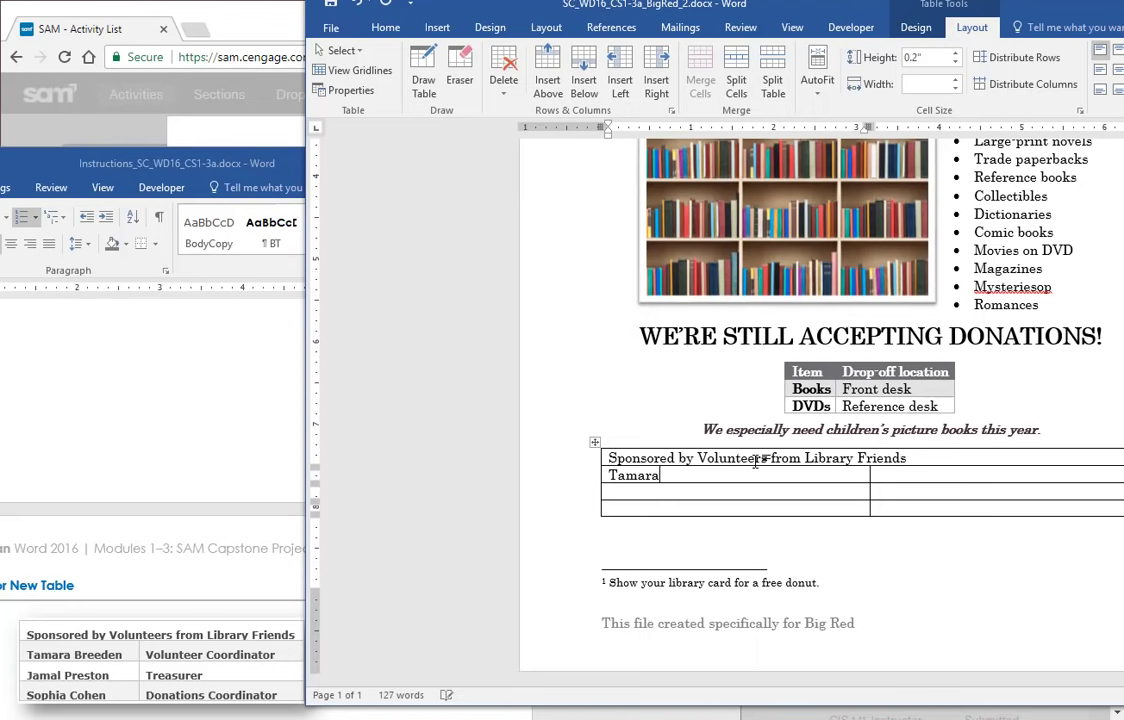
pyautogui.press('Tab')
pyautogui.write('Volunteer Coo')
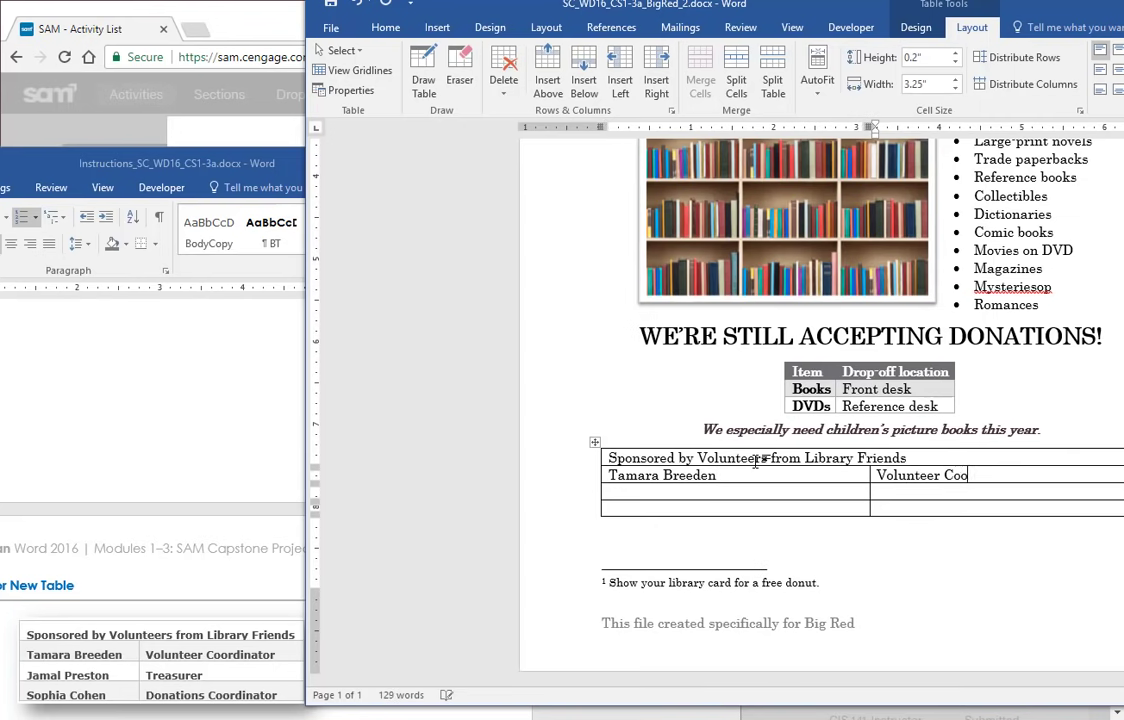
pyautogui.write('rdinator')
pyautogui.press('Tab')
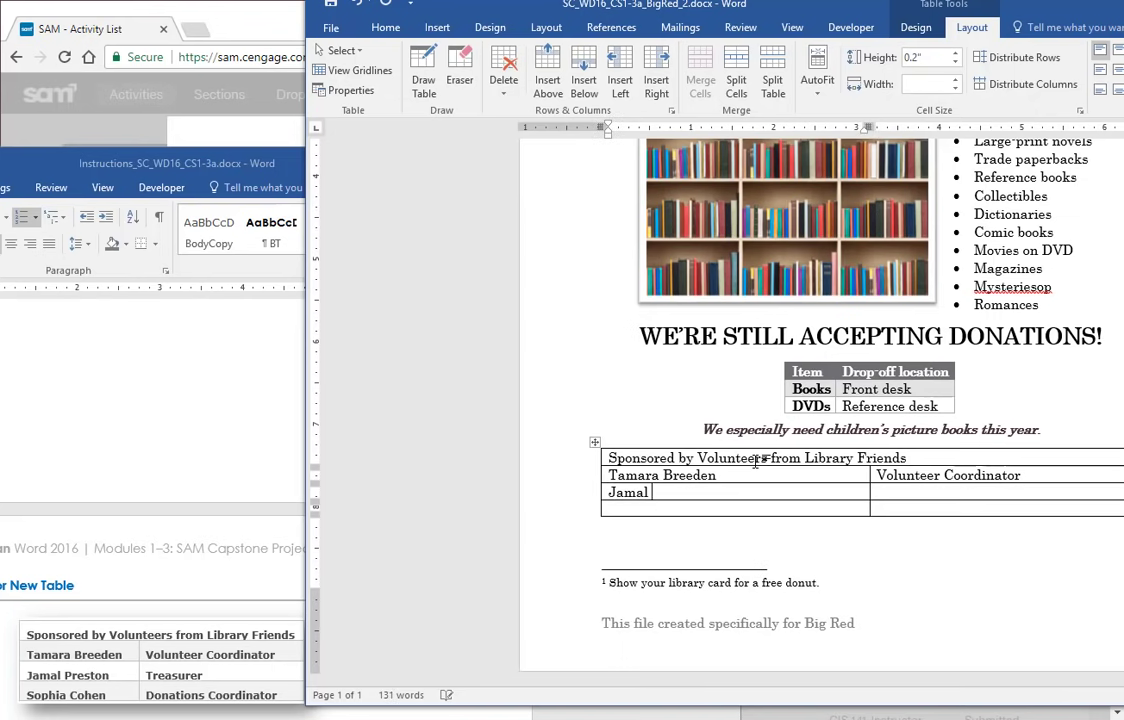
pyautogui.press('Tab')
pyautogui.write('Treasur')
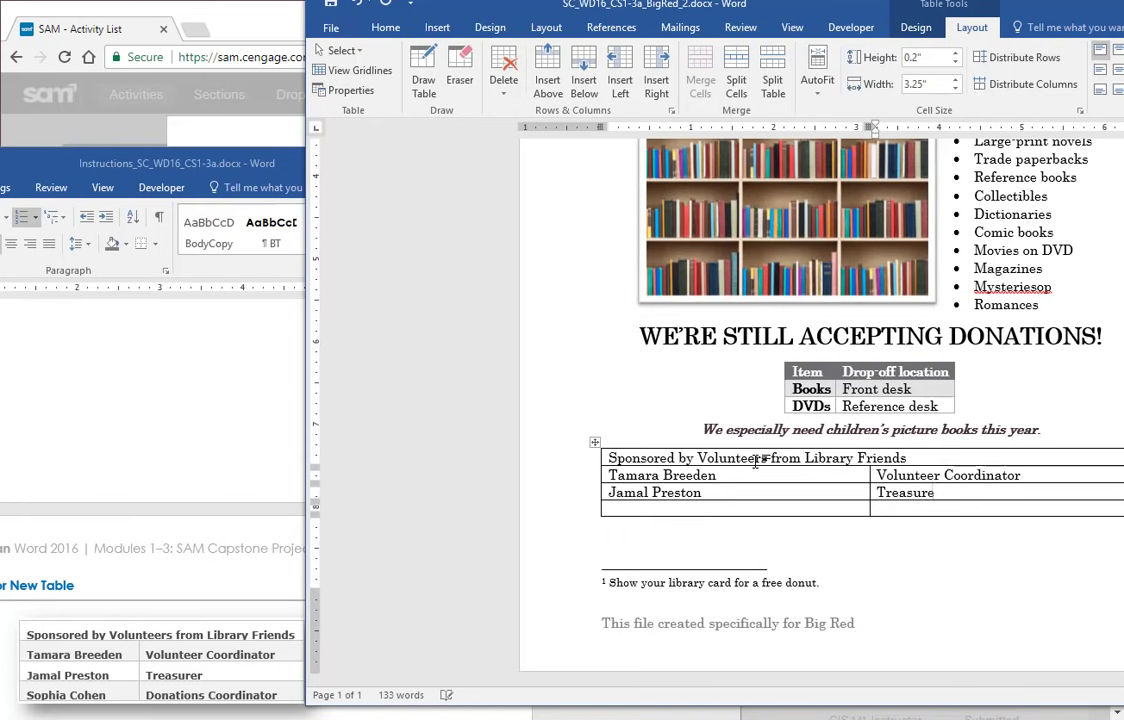
pyautogui.press('Tab')
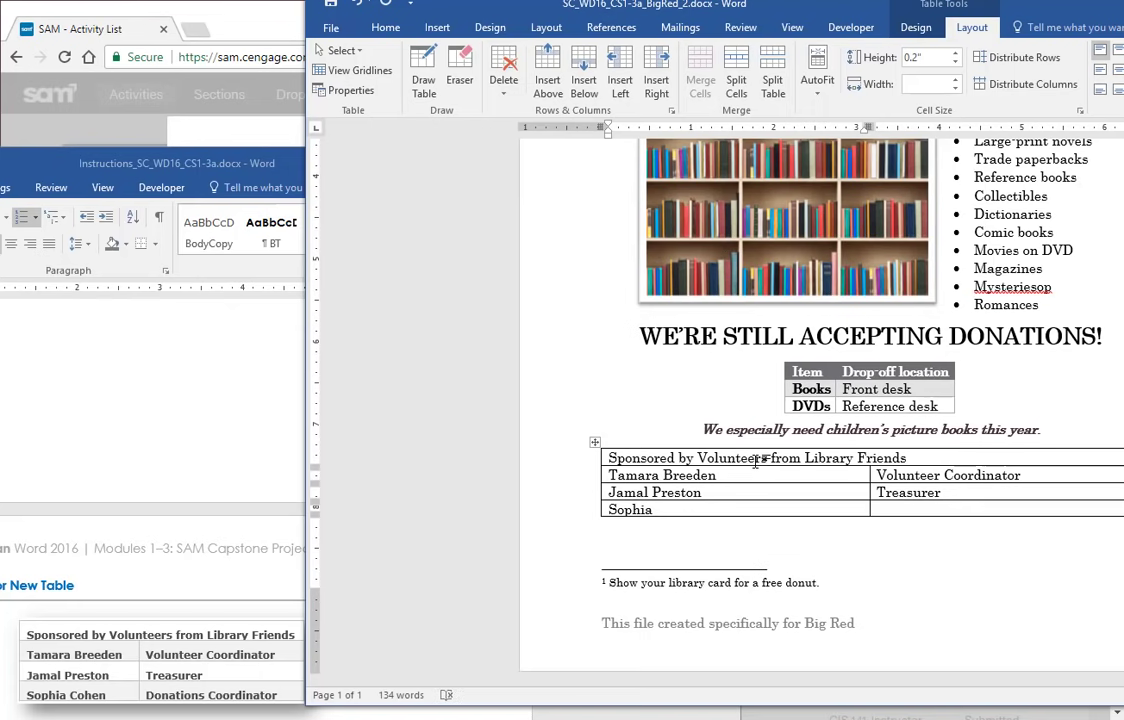
pyautogui.press('Tab')
pyautogui.write('Dohations Coordinator')
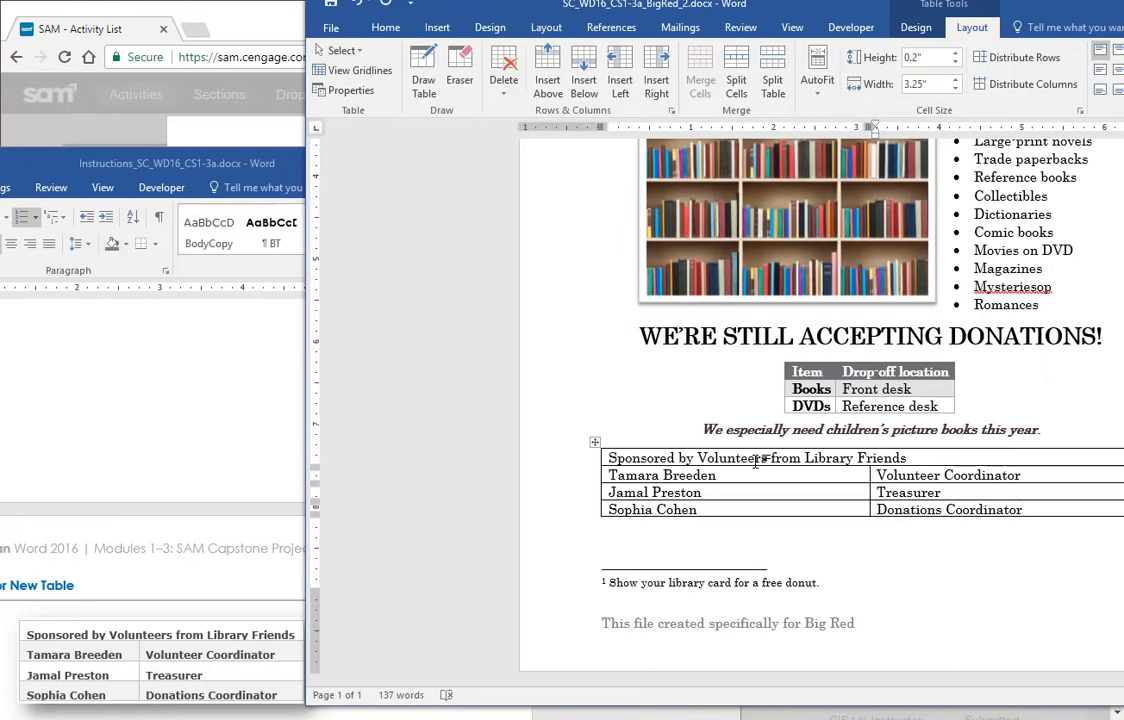
# - Maximize the flyer window and check the table formatting step in the instructions
pyautogui.click(923, 582)
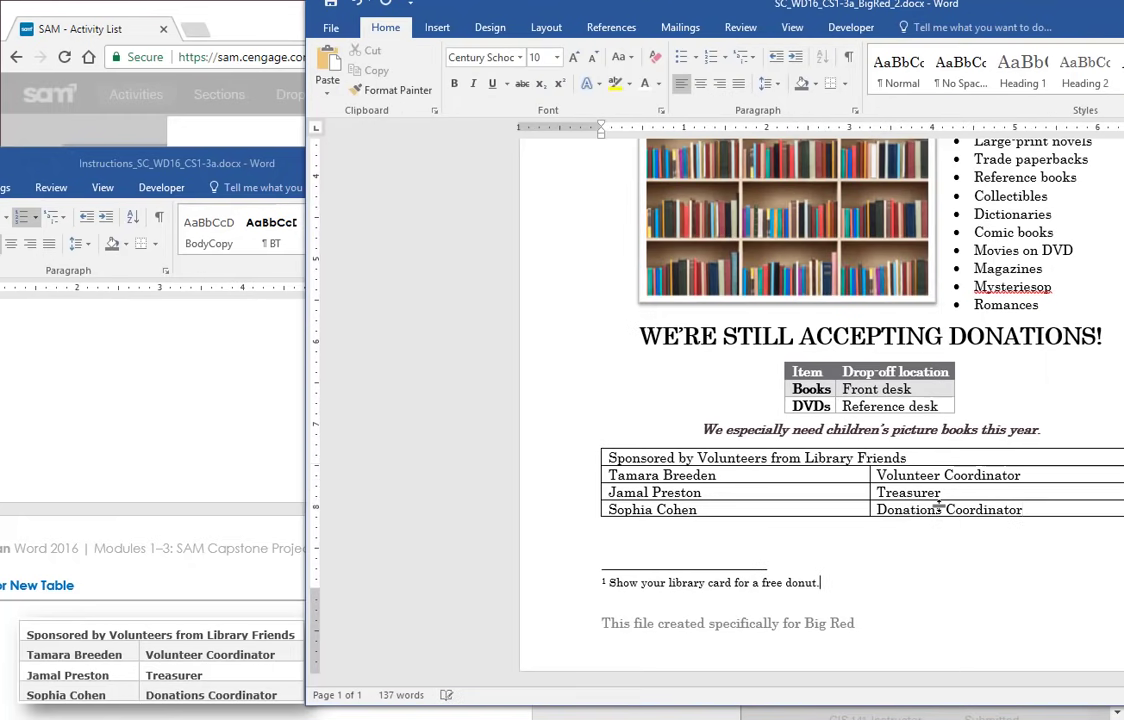
pyautogui.moveTo(700, 3); pyautogui.dragTo(717, 48)
pyautogui.doubleClick(717, 48)
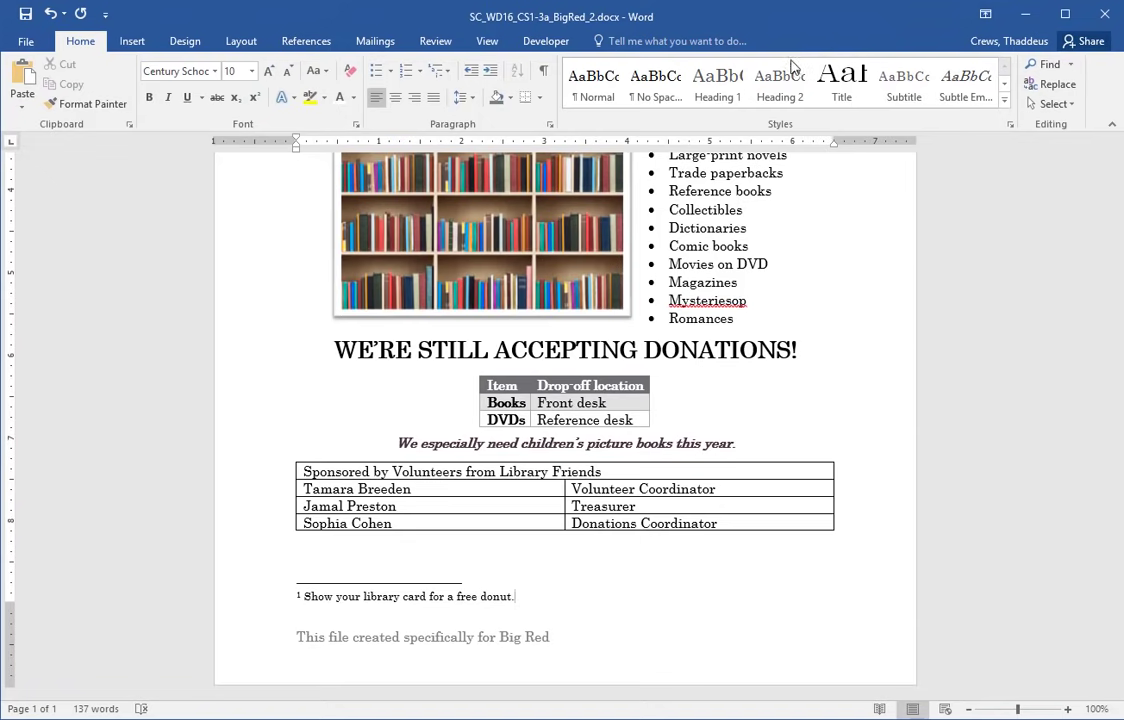
pyautogui.hotkey('alt', 'Tab')
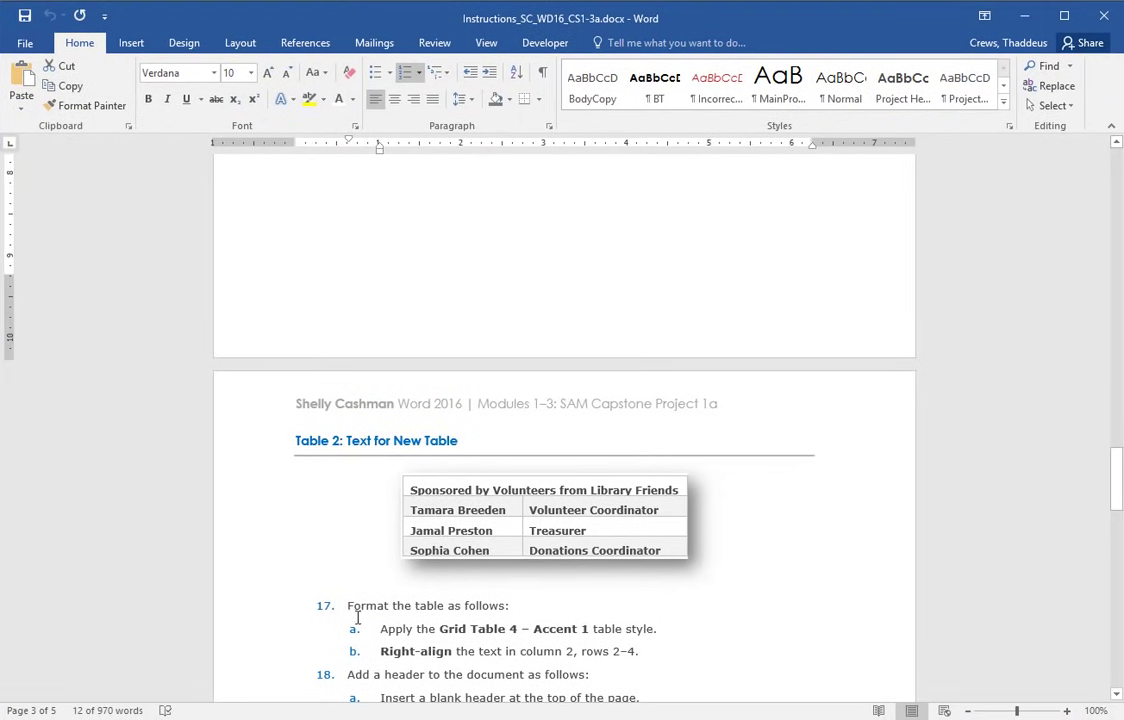
pyautogui.moveTo(260, 611); pyautogui.dragTo(762, 640)
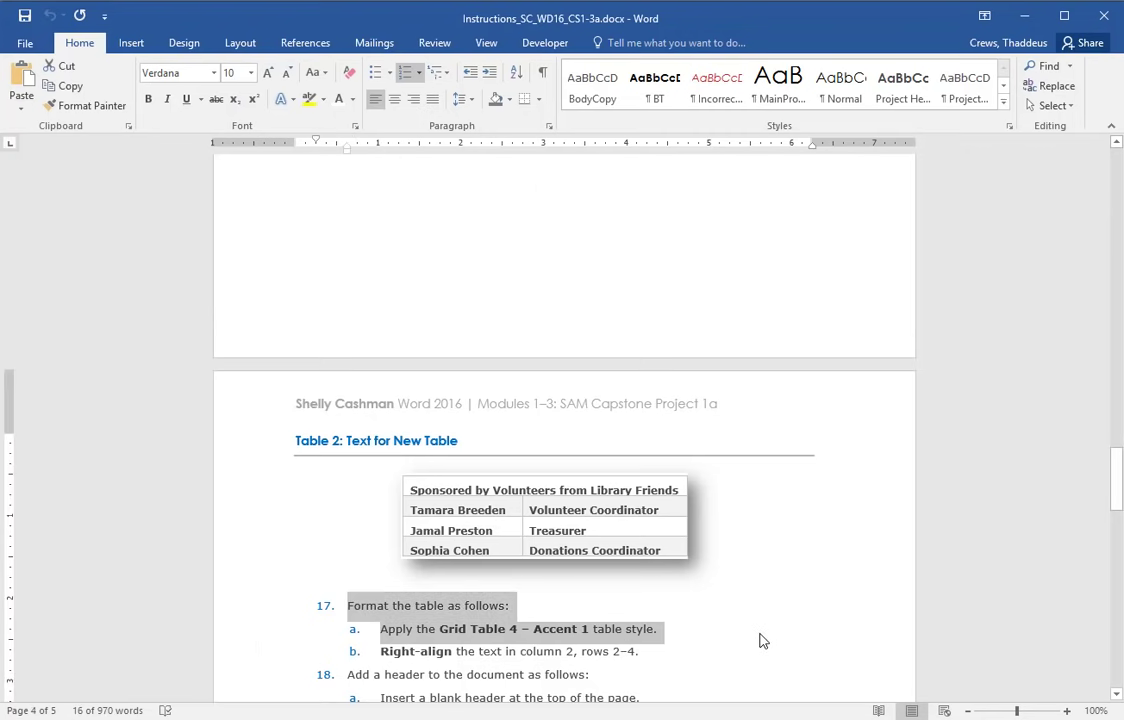
pyautogui.hotkey('alt', 'Tab')
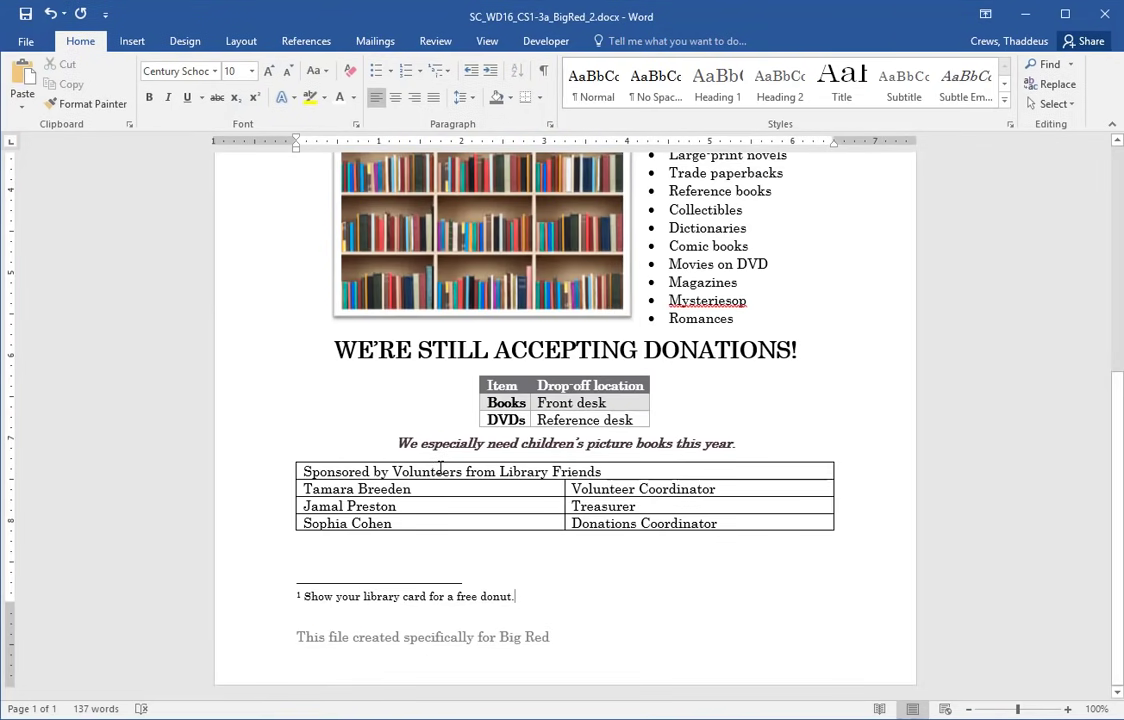
pyautogui.hotkey('alt', 'Tab')
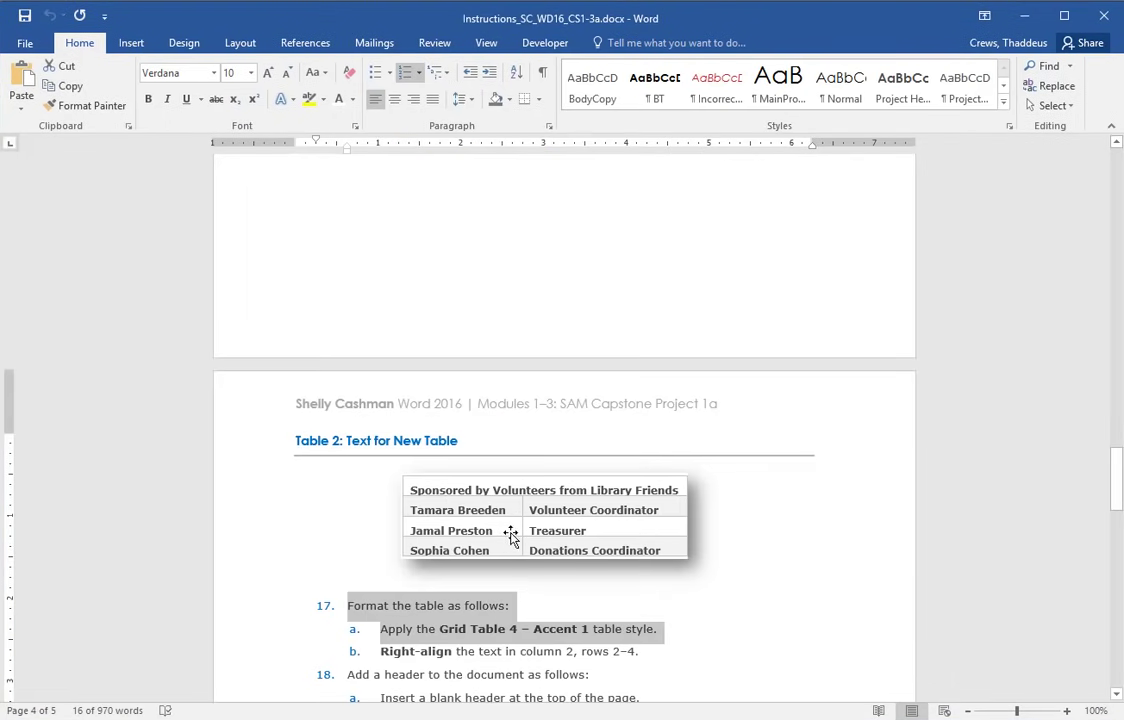
pyautogui.hotkey('alt', 'Tab')
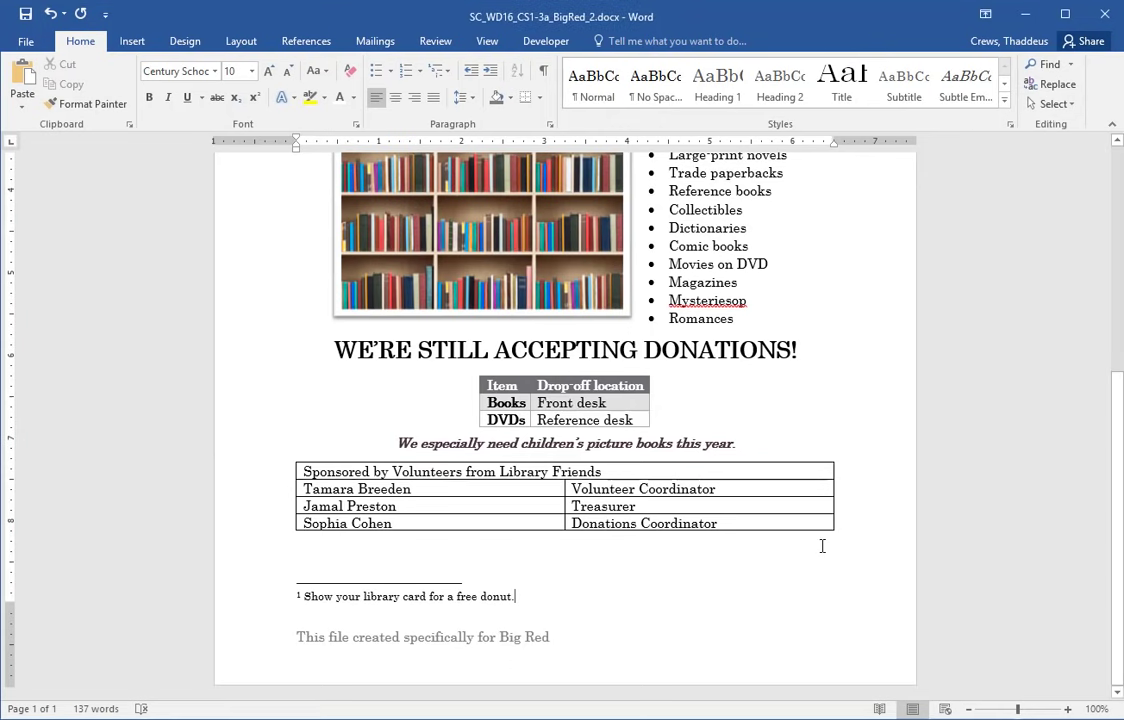
# - Place the cursor in the sponsors table and find step 17 on applying Grid Table 4 – Accent 1
pyautogui.click(549, 472)
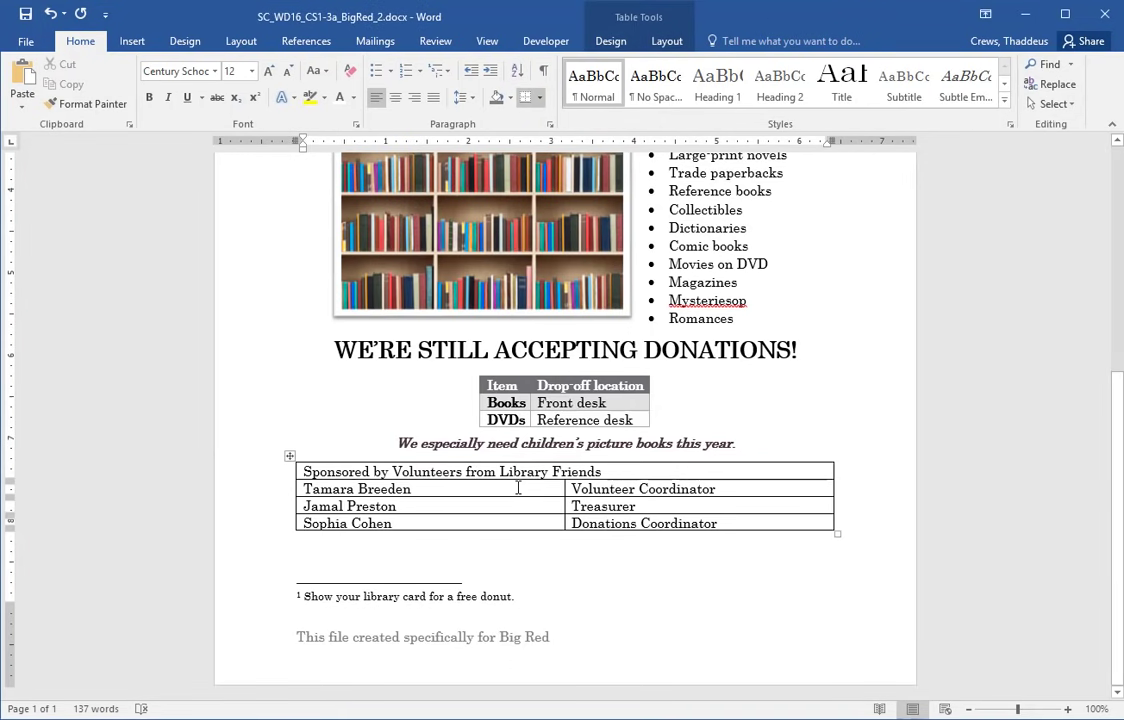
pyautogui.hotkey('alt', 'Tab')
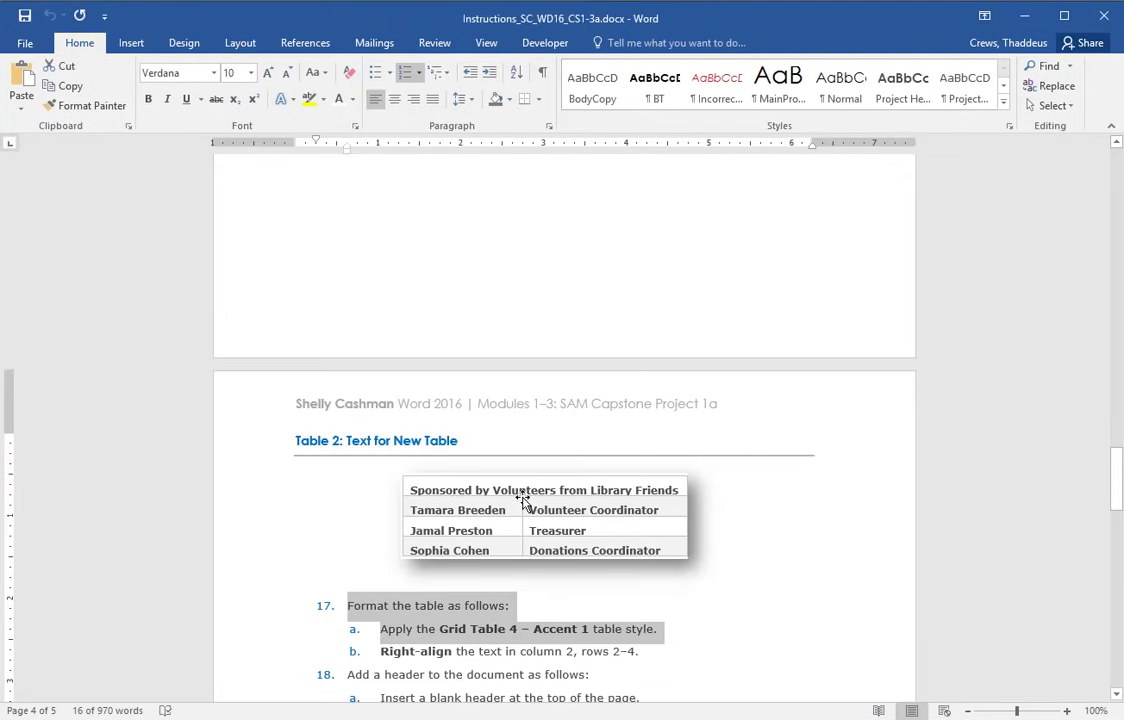
pyautogui.scroll(6, 562, 441)
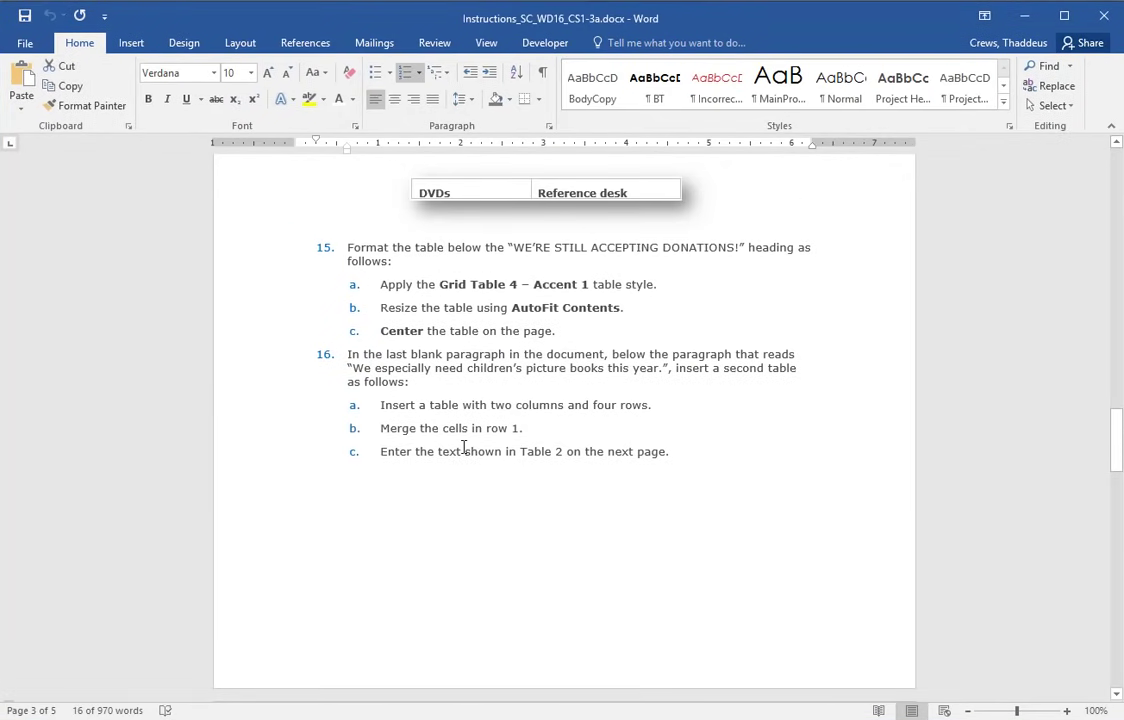
pyautogui.scroll(-8, 482, 446)
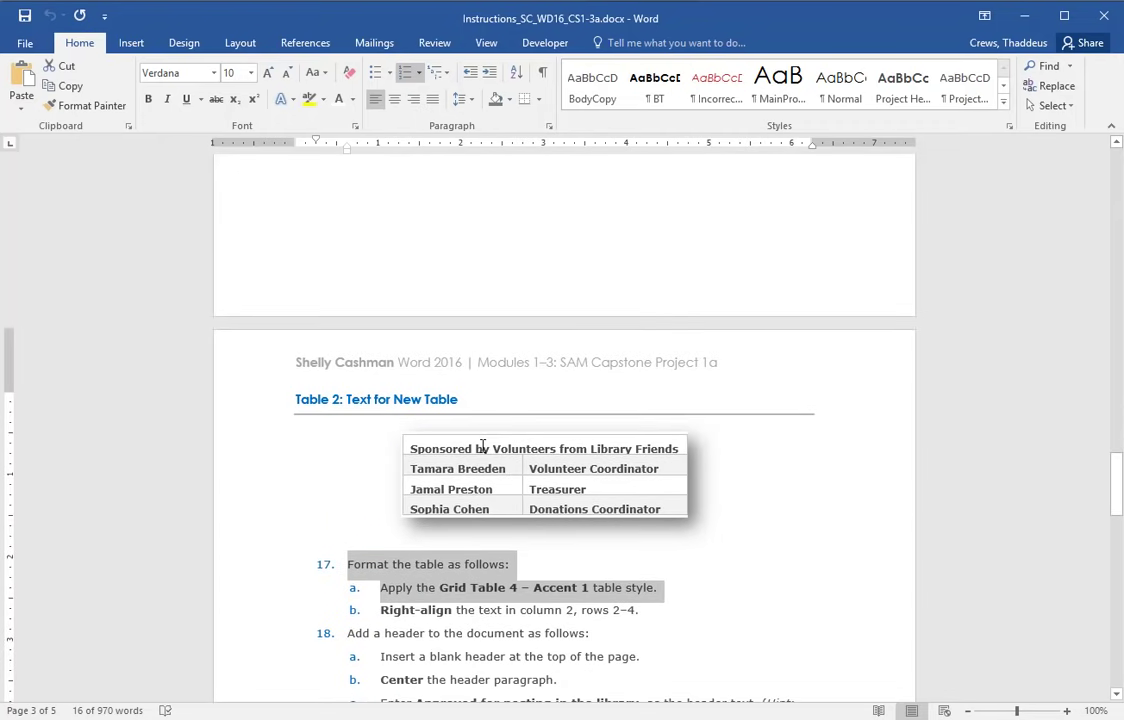
pyautogui.scroll(6, 482, 446)
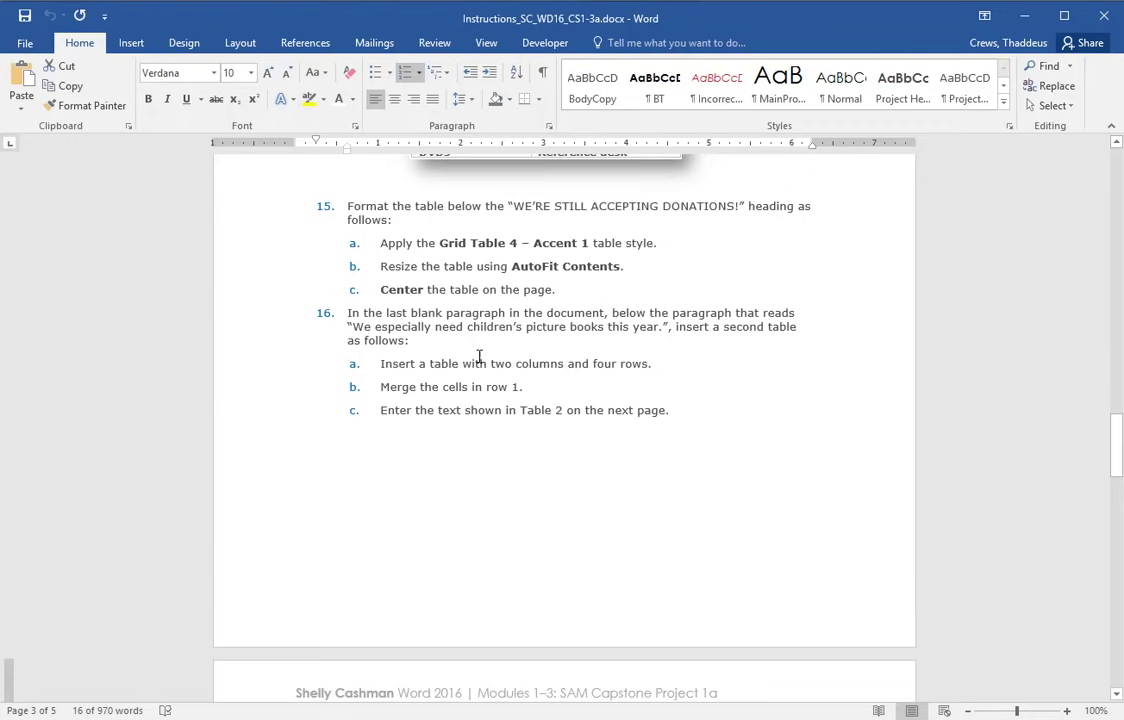
pyautogui.moveTo(412, 390); pyautogui.dragTo(484, 390)
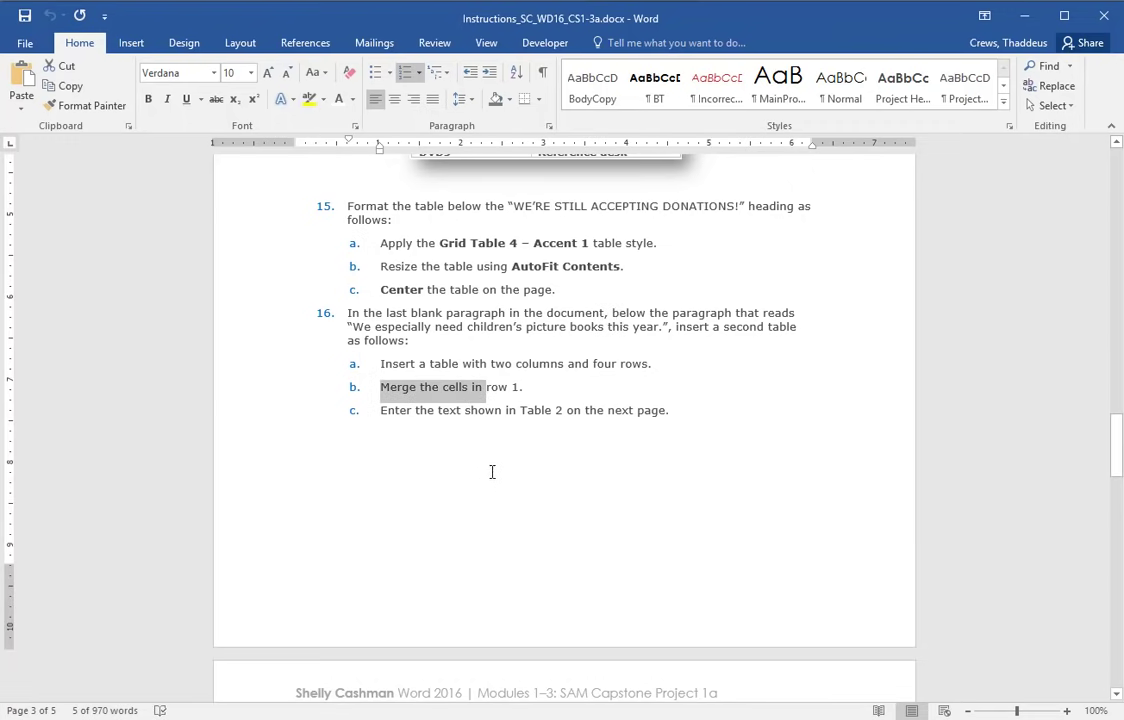
pyautogui.scroll(-3, 489, 472)
pyautogui.scroll(-8, 485, 474)
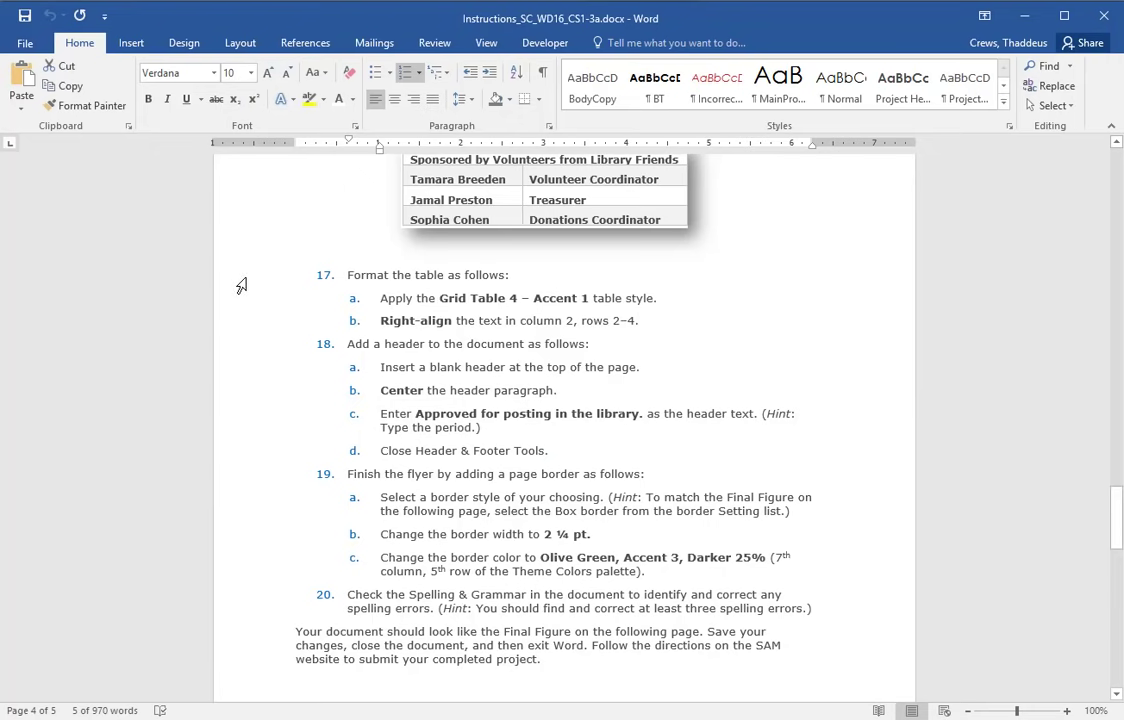
pyautogui.moveTo(241, 286); pyautogui.dragTo(236, 326)
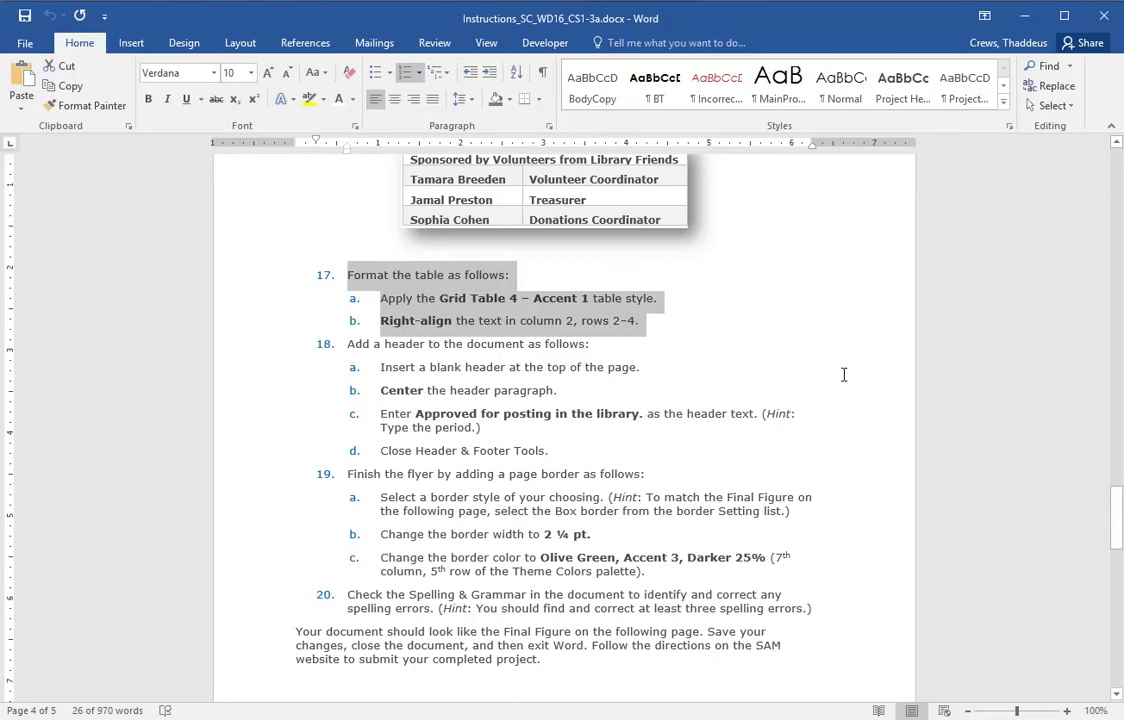
pyautogui.hotkey('alt', 'Tab')
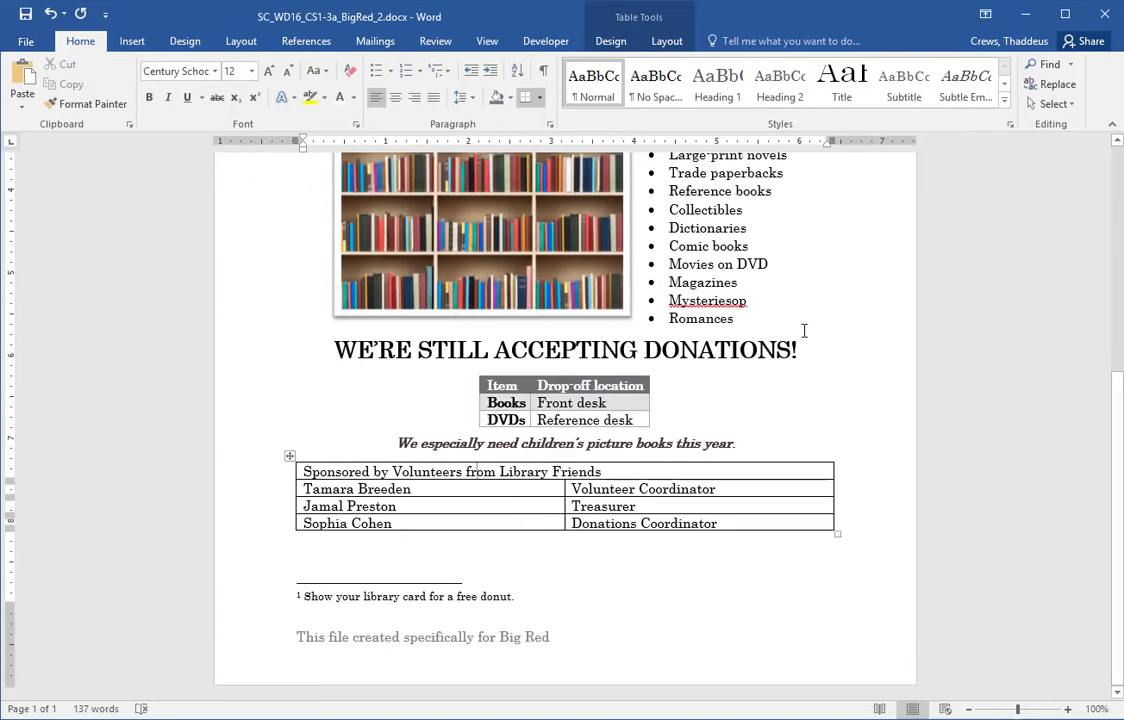
# - Apply the grey Grid Table 4 – Accent 1 style to the sponsors table
pyautogui.click(291, 459)
pyautogui.hotkey('alt', 'Tab')
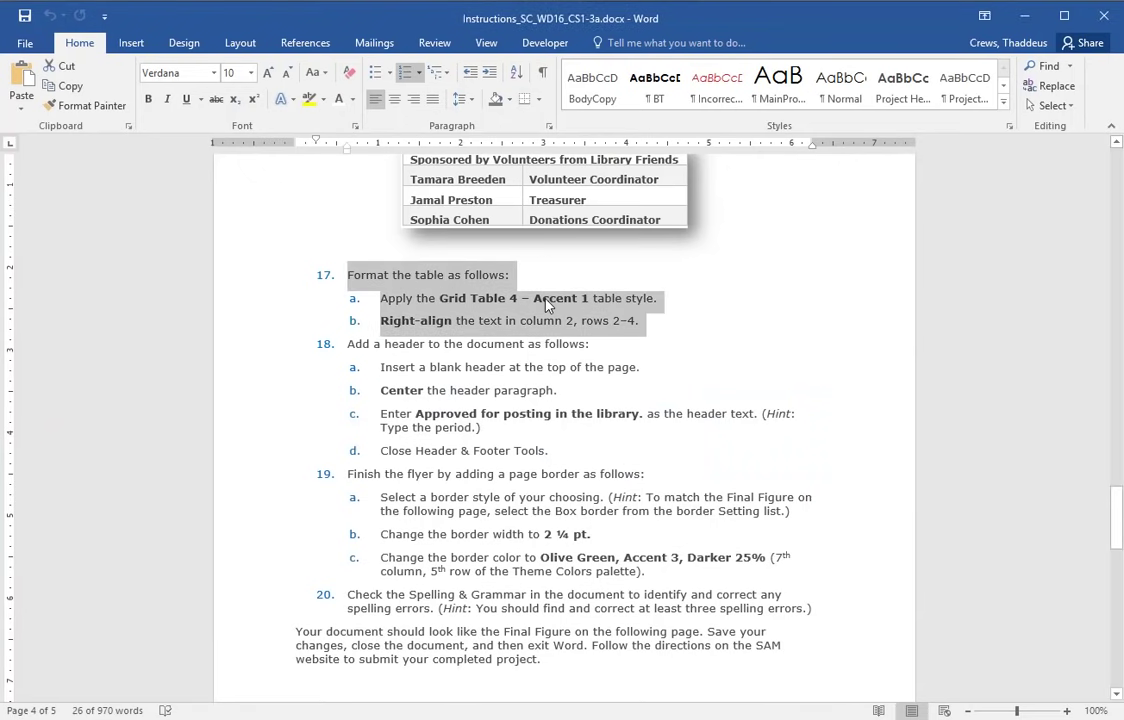
pyautogui.hotkey('alt', 'Tab')
pyautogui.click(610, 41)
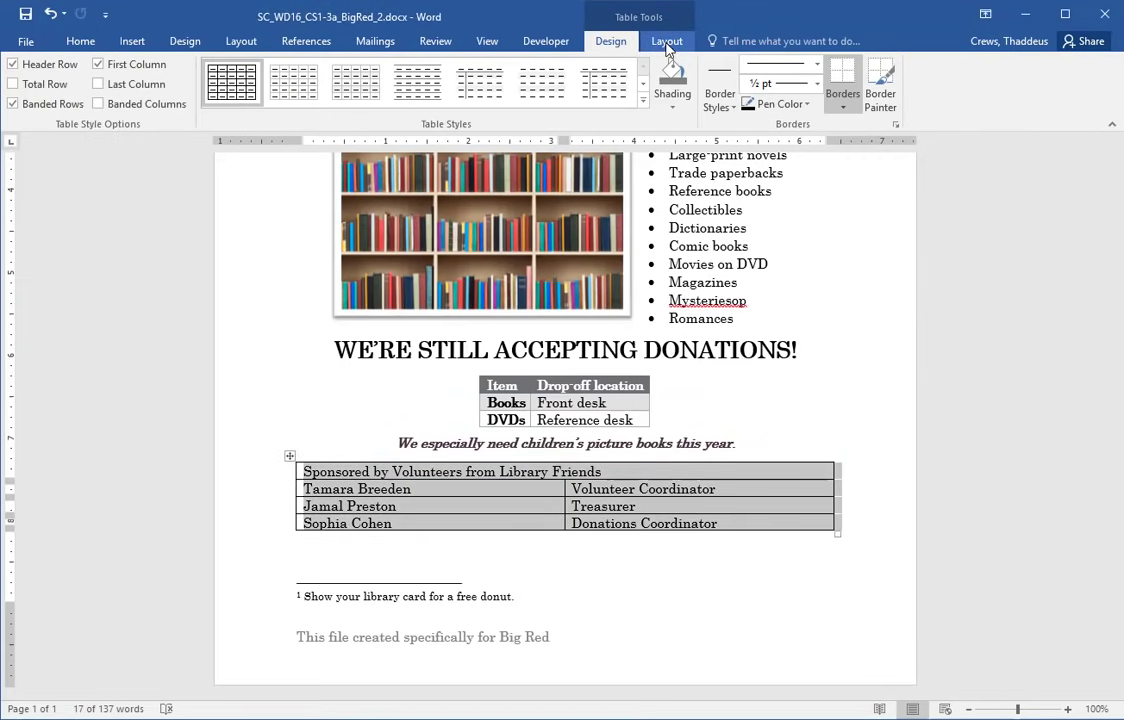
pyautogui.click(643, 100)
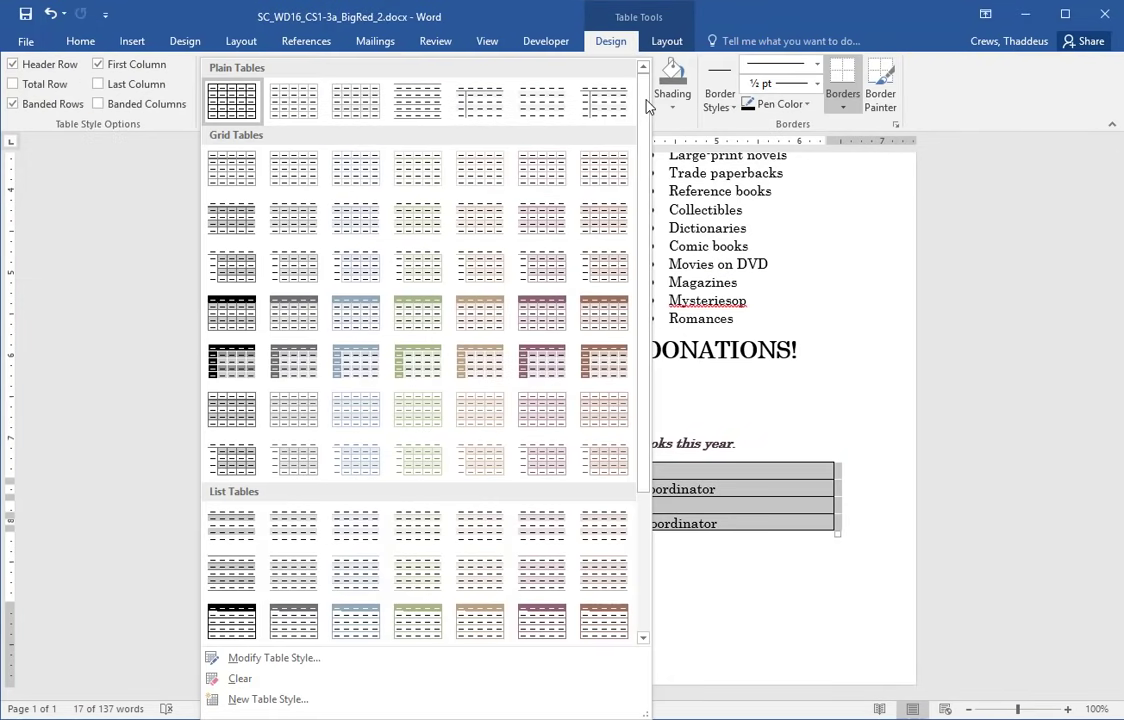
pyautogui.click(300, 314)
# - Select the role titles in column 2, rows 2–4, of the sponsors table
pyautogui.hotkey('alt', 'Tab')
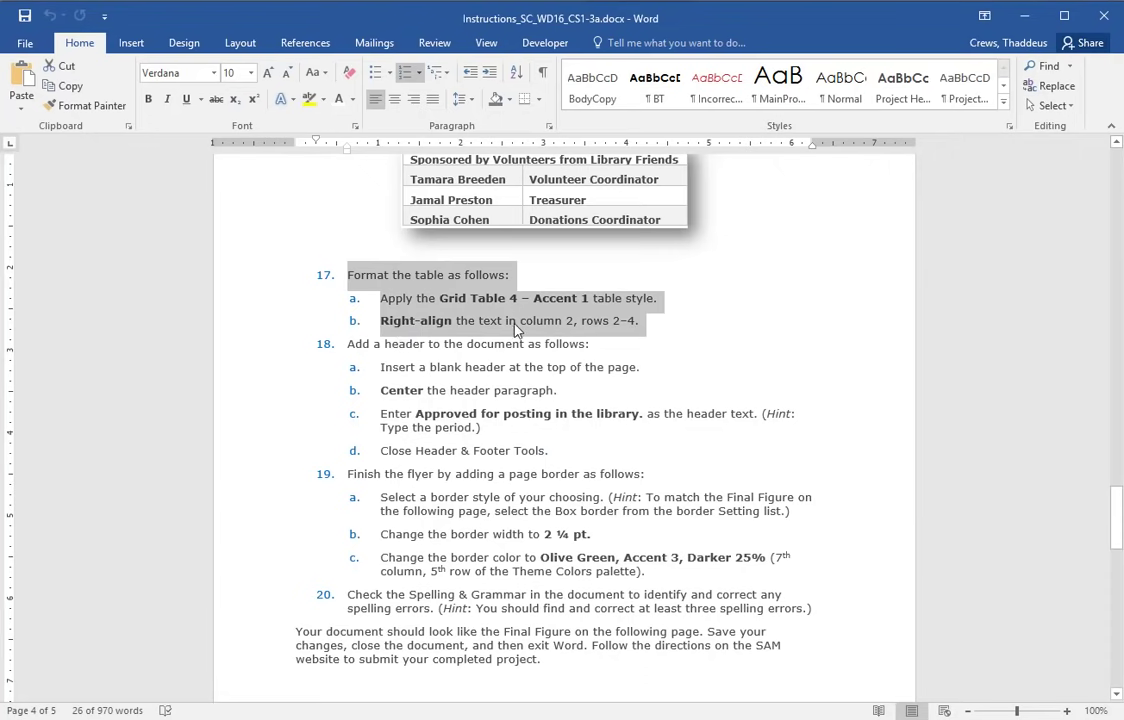
pyautogui.hotkey('alt', 'Tab')
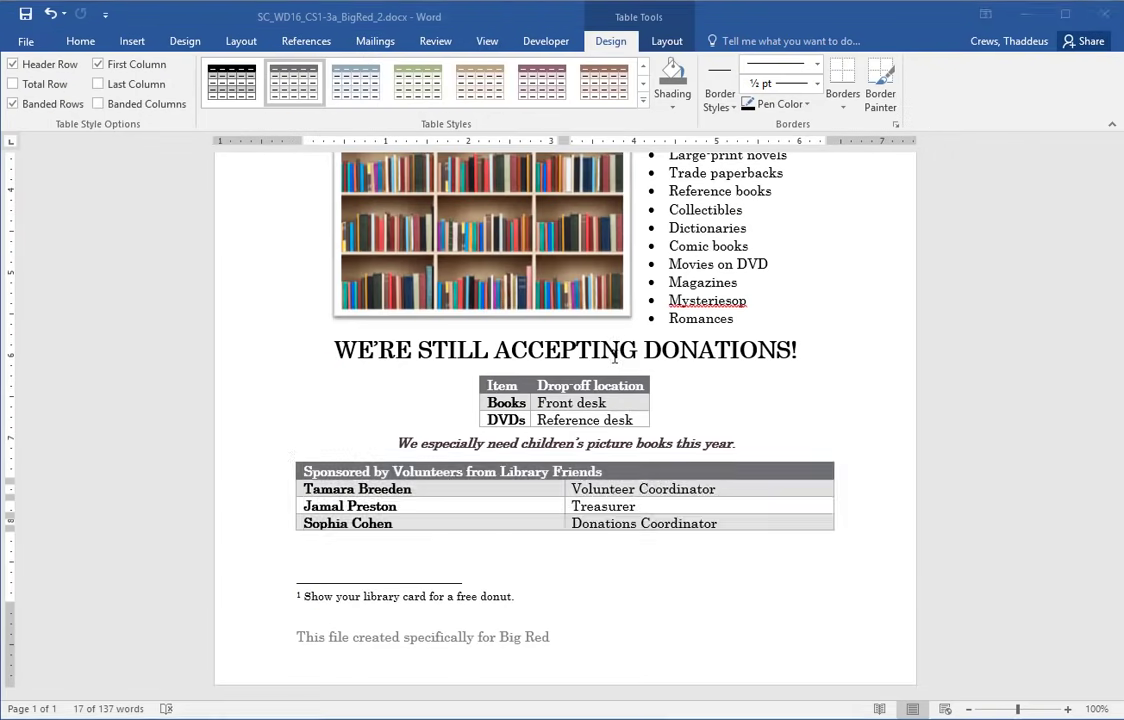
pyautogui.moveTo(617, 488); pyautogui.dragTo(613, 521)
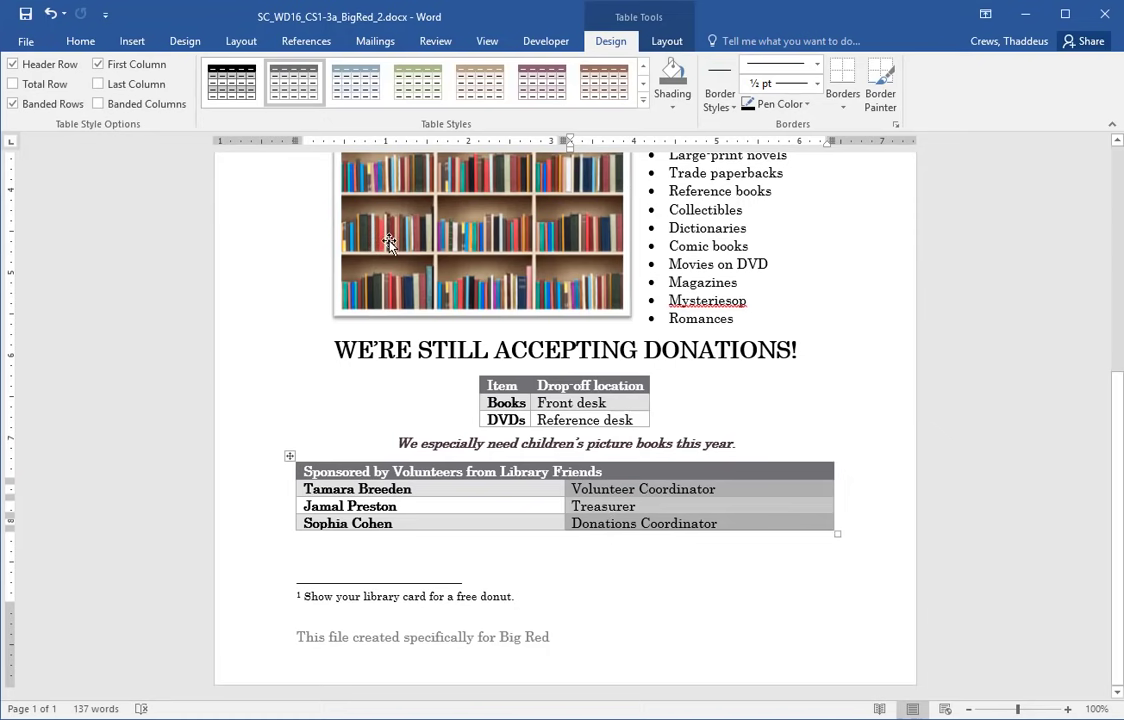
# - Right-align the selected role titles in column 2, rows 2–4
pyautogui.click(86, 46)
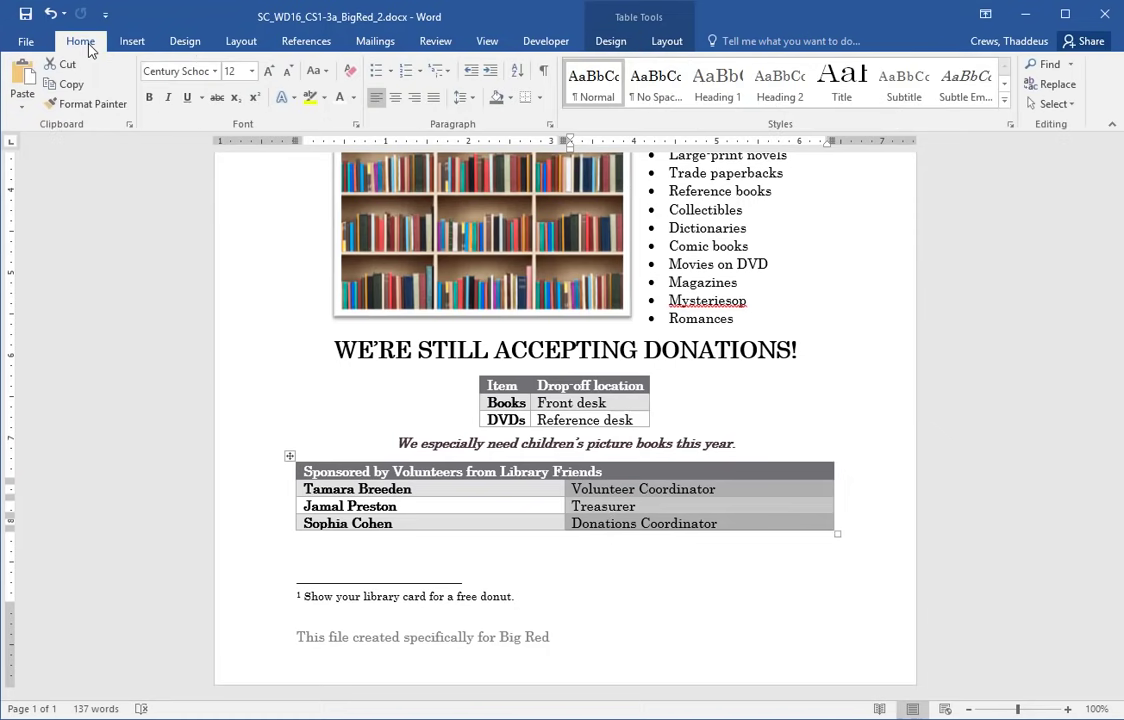
pyautogui.click(414, 99)
pyautogui.click(773, 417)
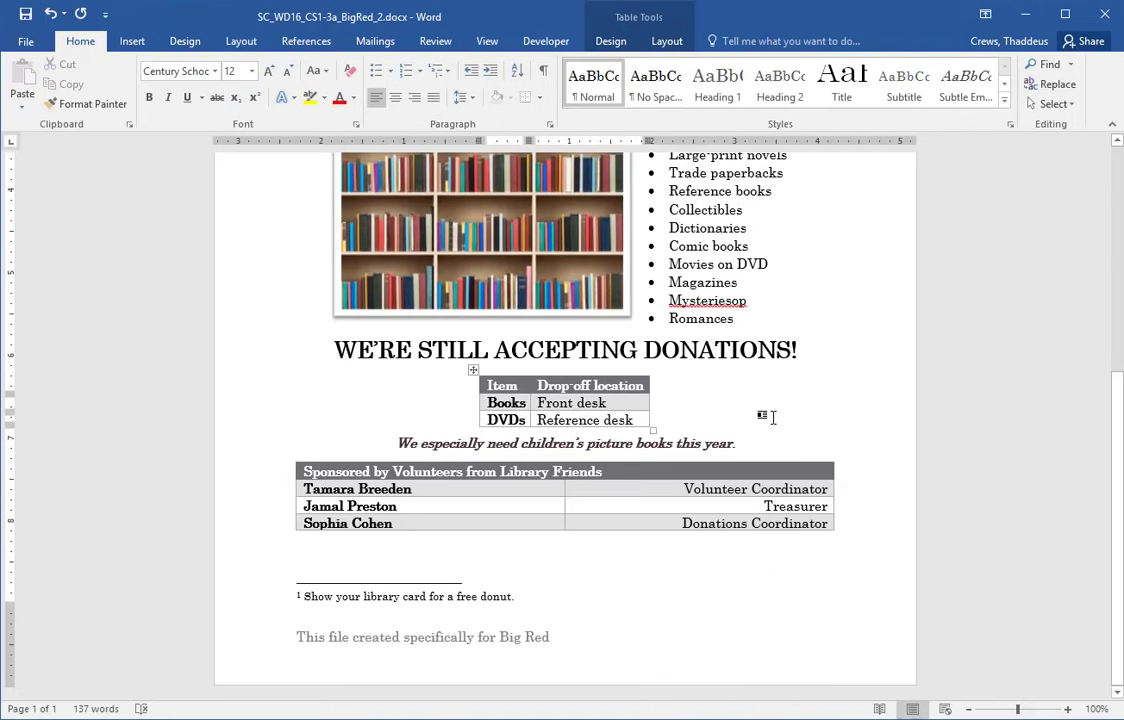
# - Locate and mark step 18 about adding a header in the instructions
pyautogui.hotkey('alt', 'Tab')
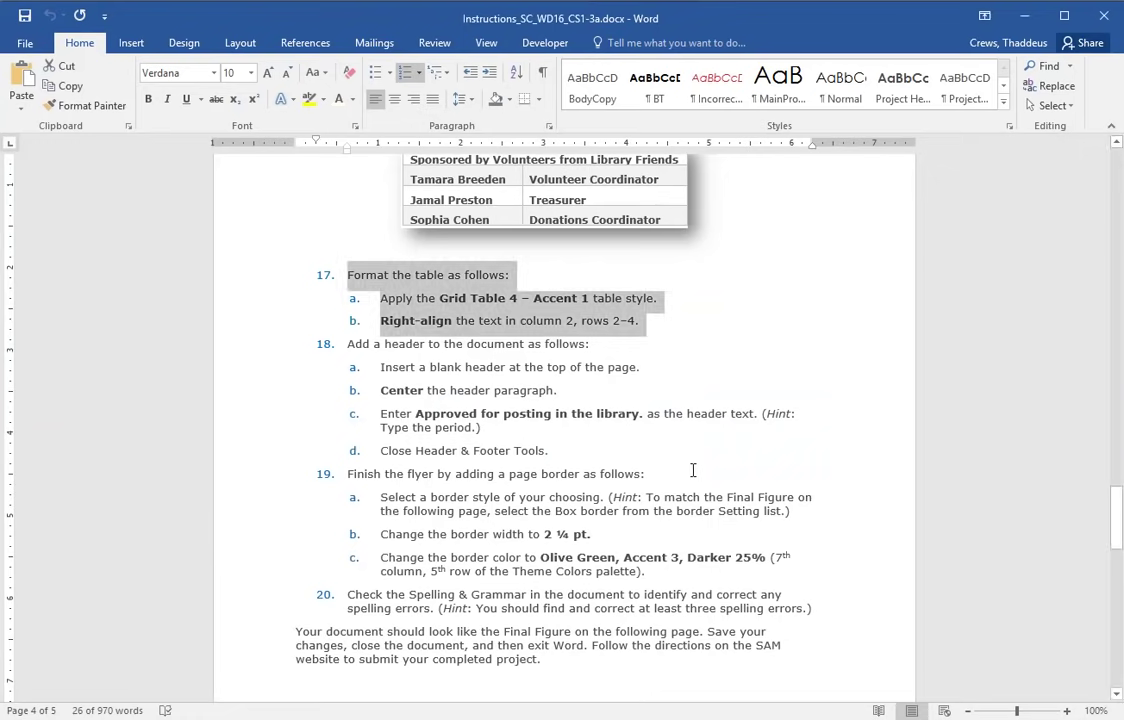
pyautogui.scroll(-5, 697, 470)
pyautogui.scroll(-15, 697, 470)
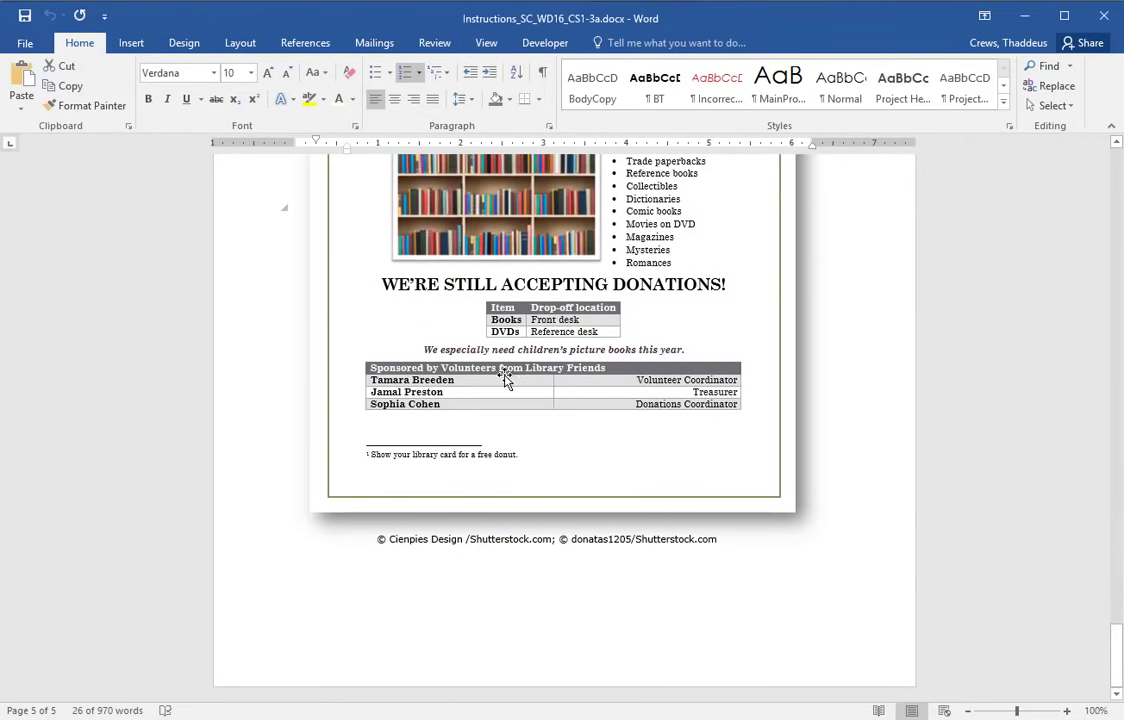
pyautogui.scroll(10, 598, 378)
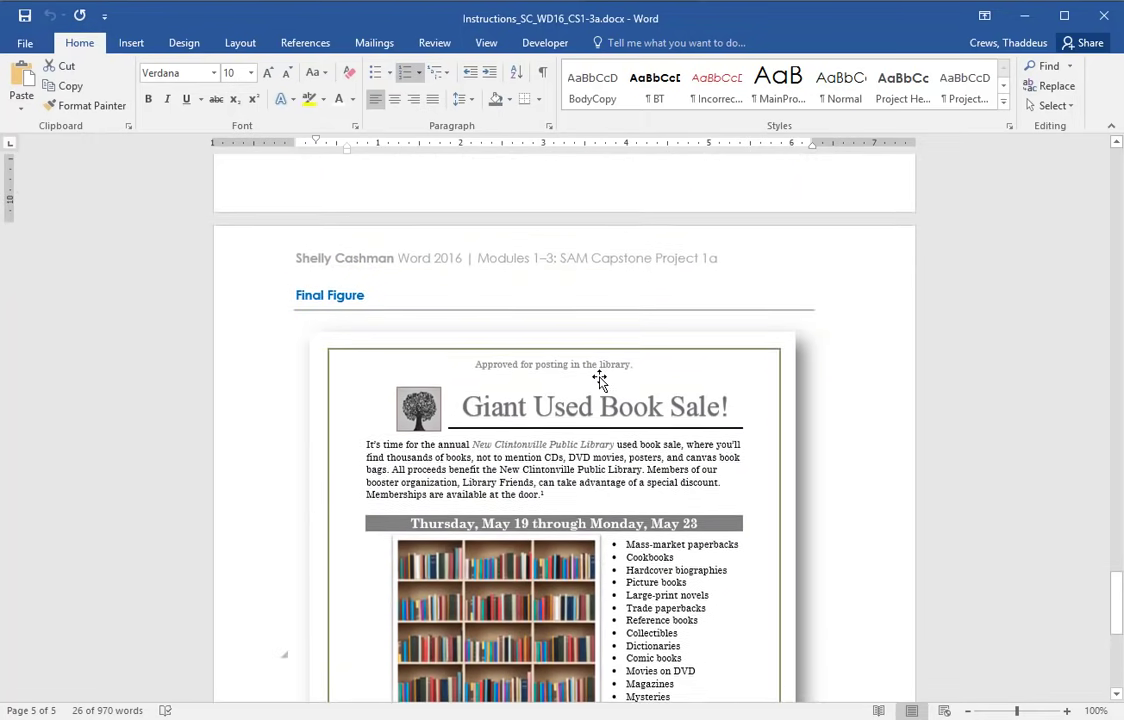
pyautogui.scroll(6, 601, 377)
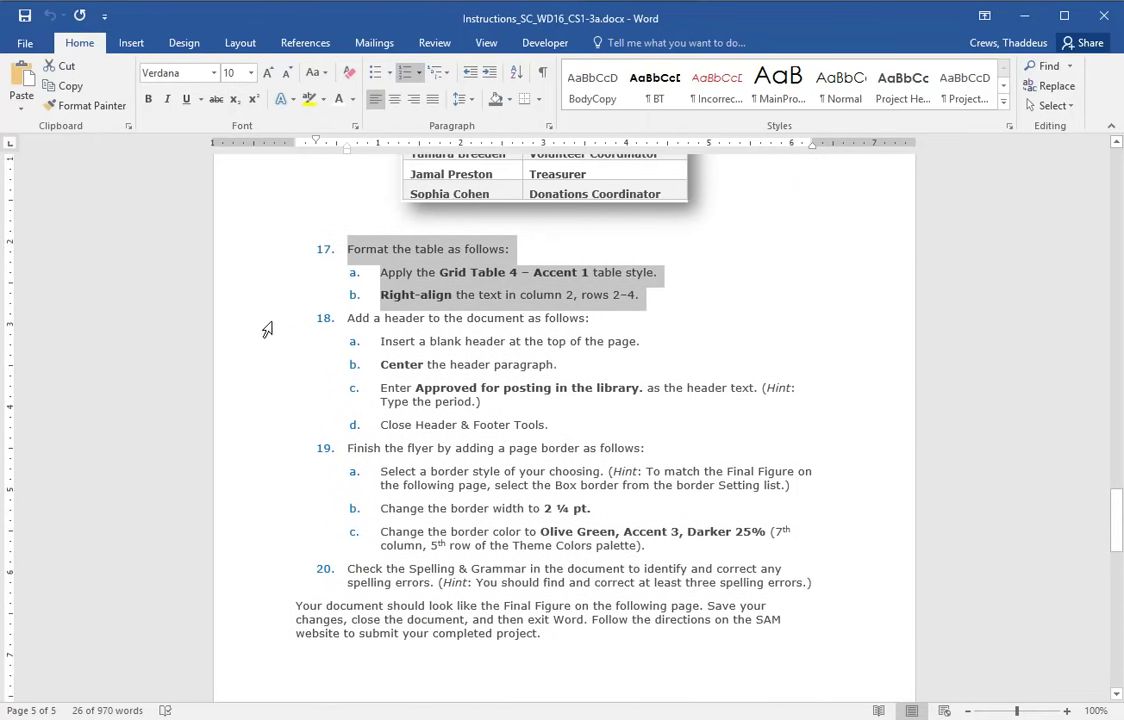
pyautogui.moveTo(263, 378); pyautogui.dragTo(256, 431)
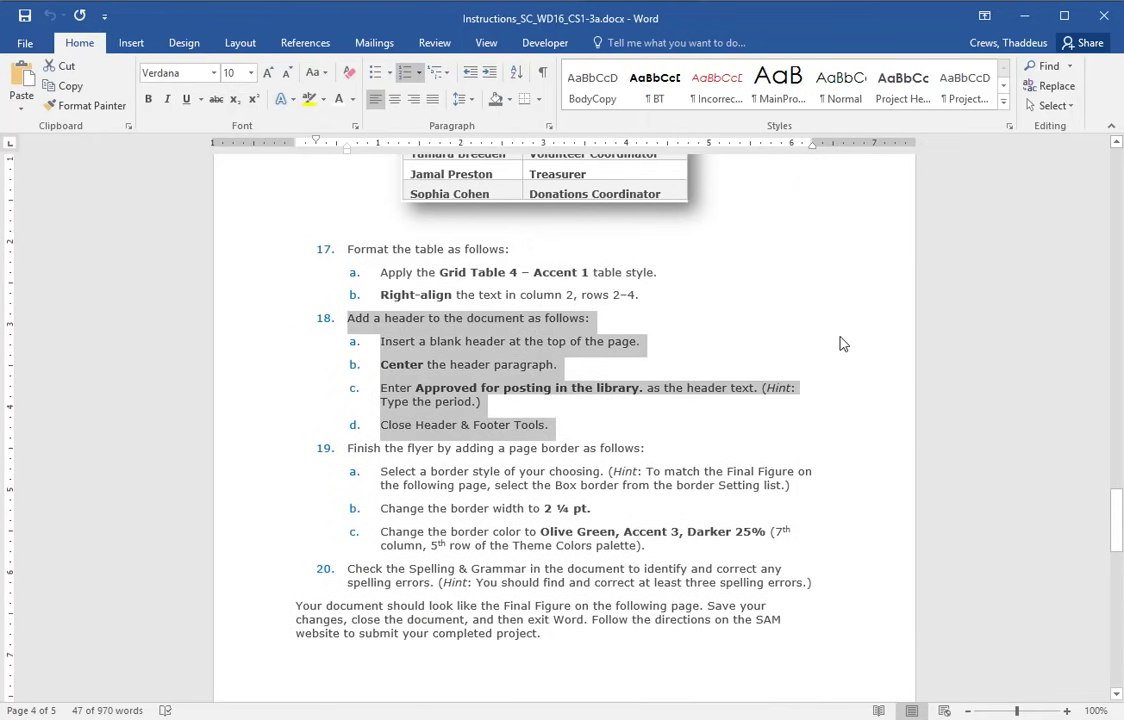
# - Read step 18's blank-header instruction in the instructions document, then return to the flyer
pyautogui.hotkey('alt', 'Tab')
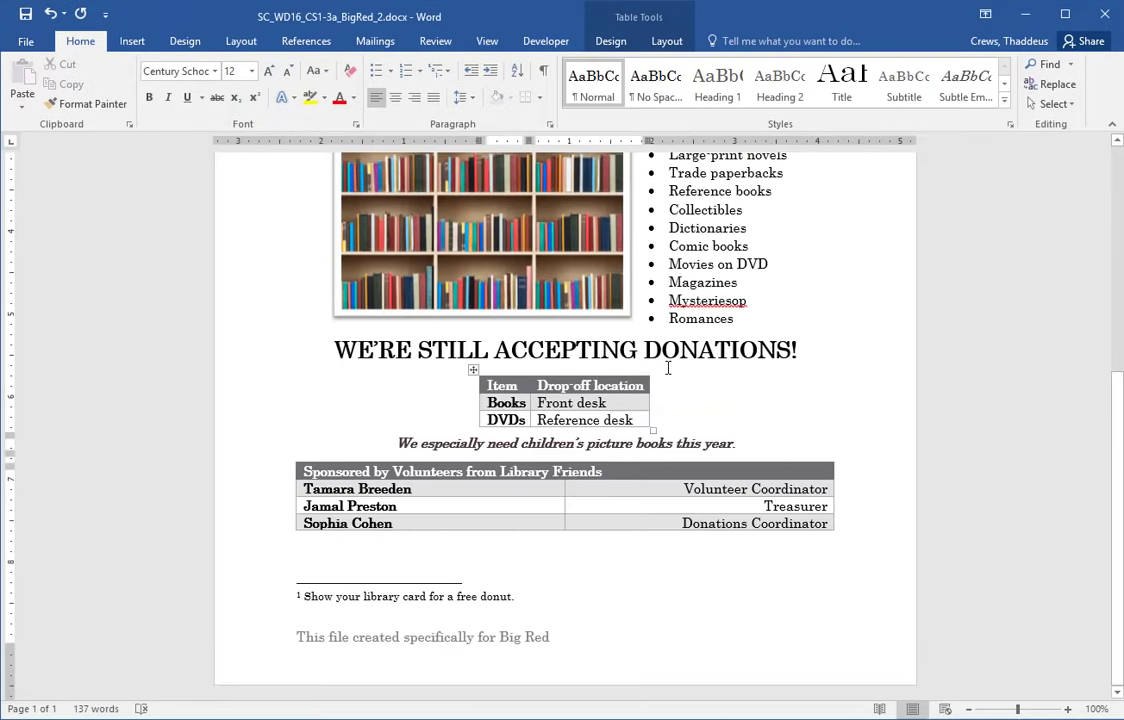
pyautogui.scroll(6, 668, 367)
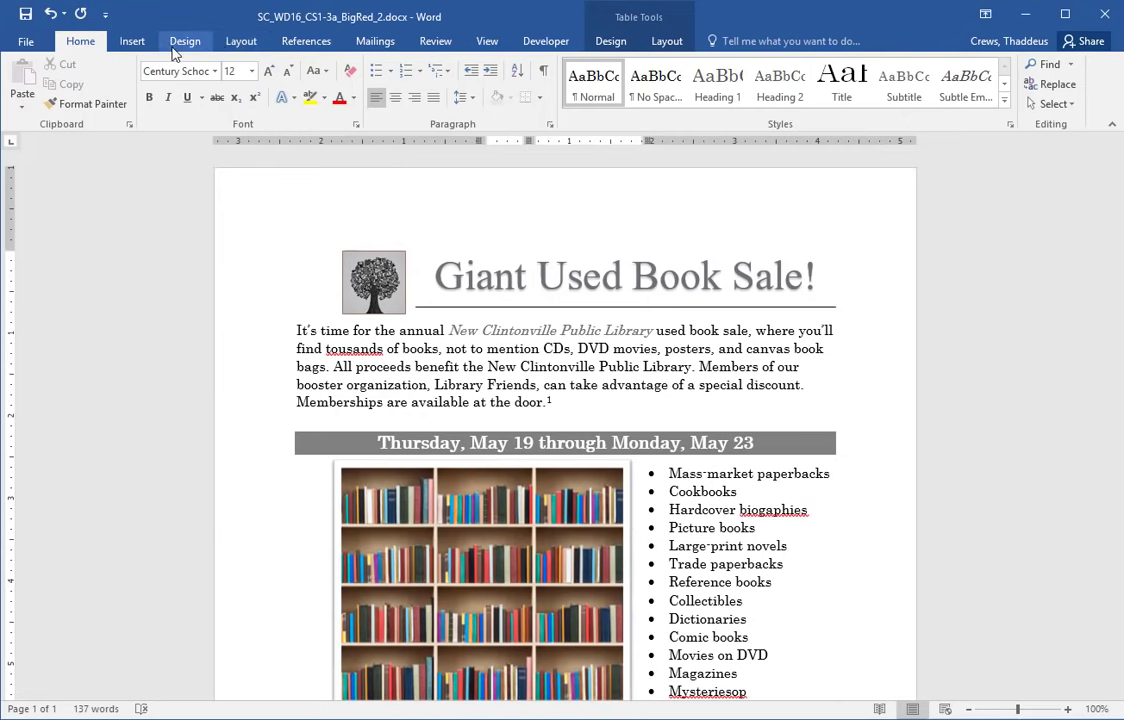
pyautogui.click(136, 44)
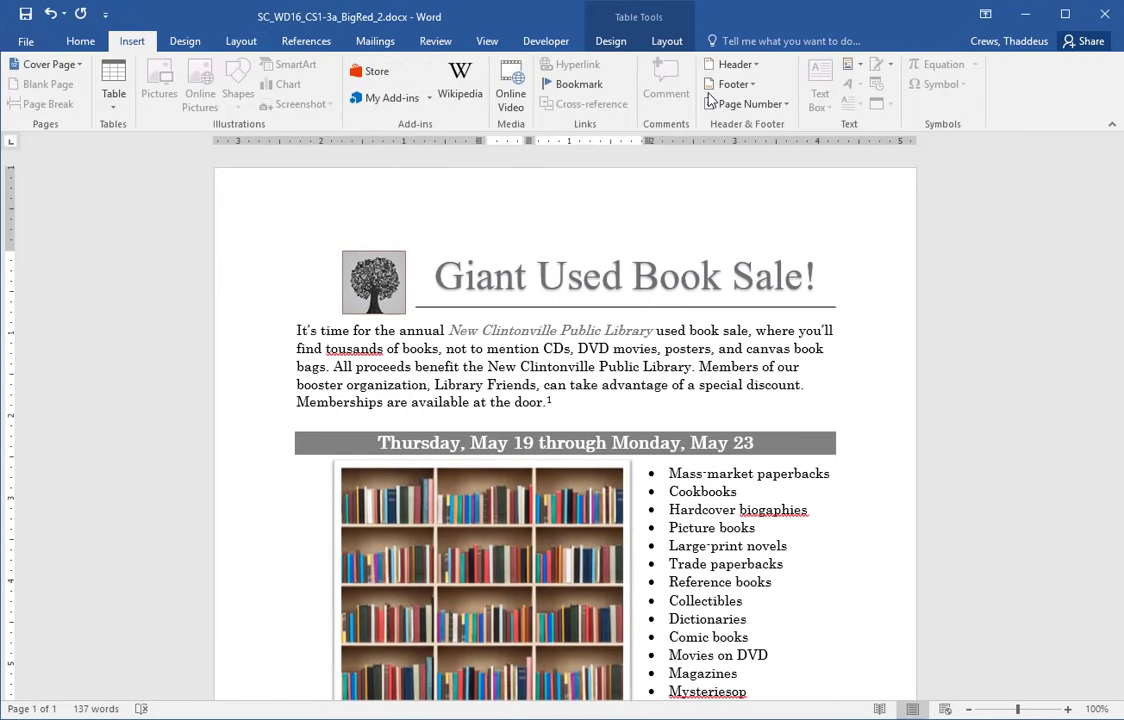
pyautogui.hotkey('alt', 'Tab')
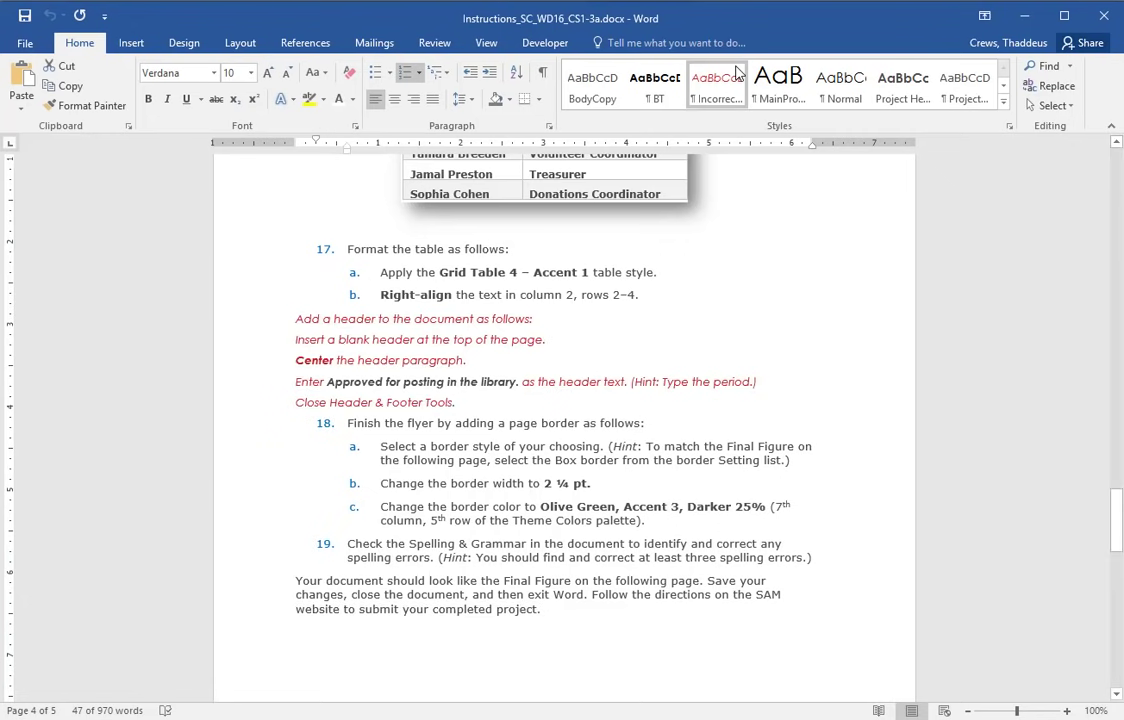
pyautogui.click(471, 471)
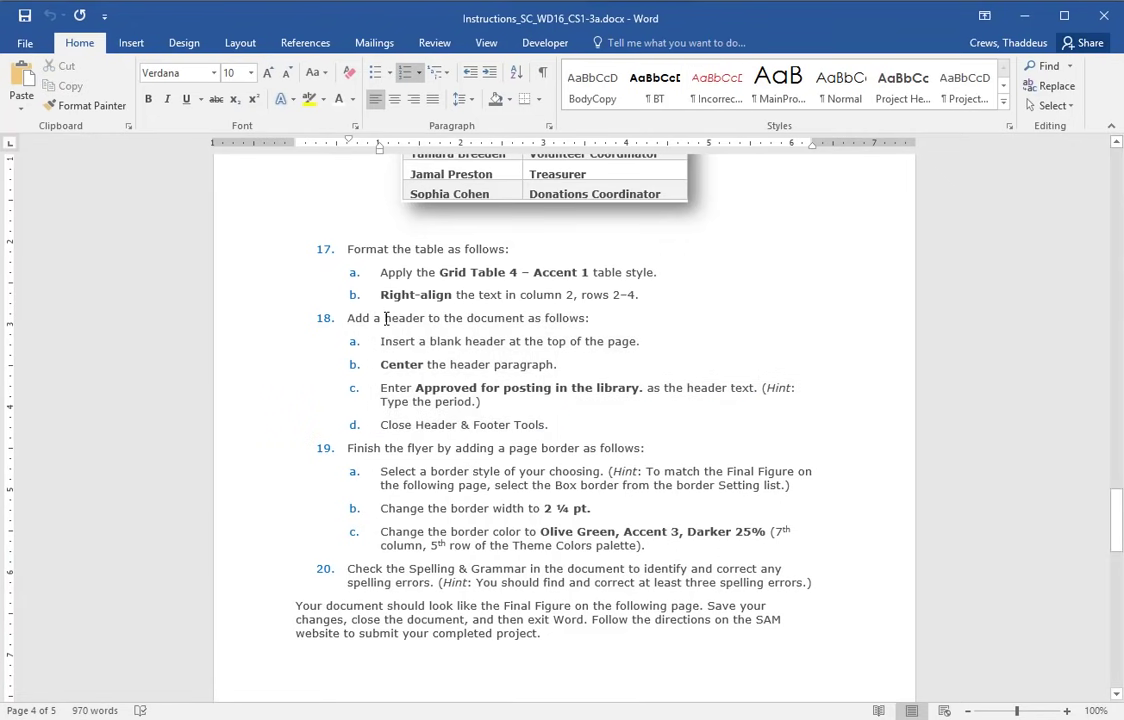
pyautogui.click(385, 318)
pyautogui.moveTo(417, 345); pyautogui.dragTo(560, 342)
pyautogui.hotkey('alt', 'Tab')
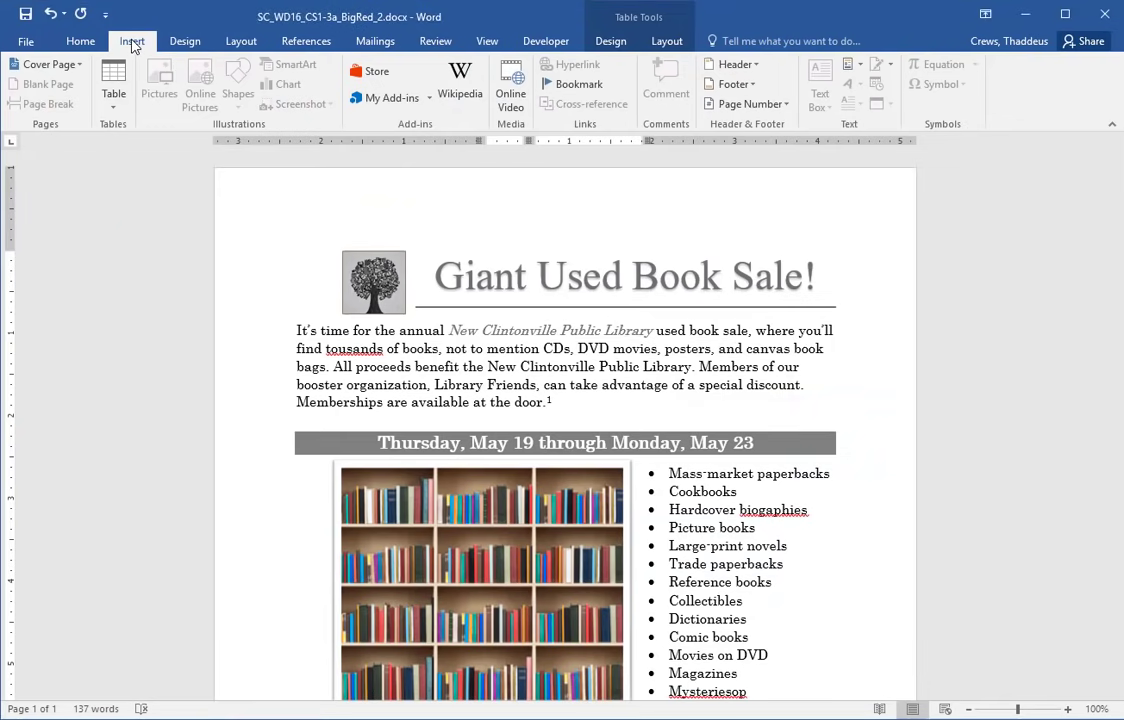
# - Insert a Blank header at the top of the flyer and center its paragraph
pyautogui.click(733, 63)
pyautogui.click(778, 156)
pyautogui.hotkey('alt', 'Tab')
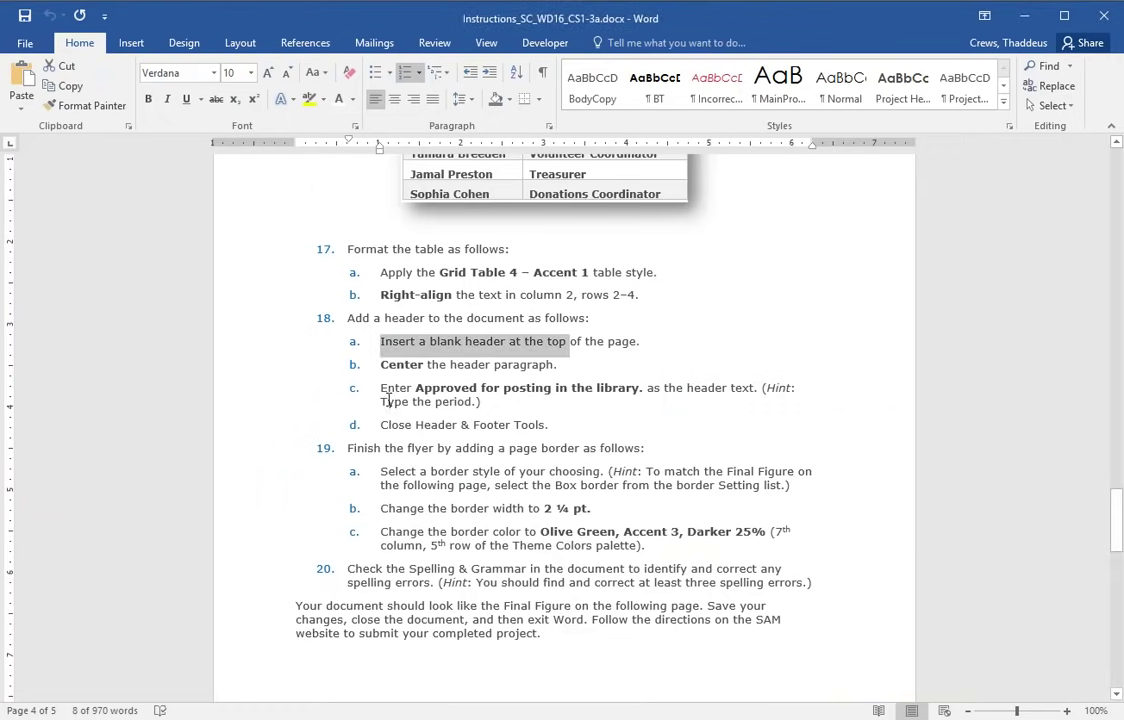
pyautogui.hotkey('alt', 'Tab')
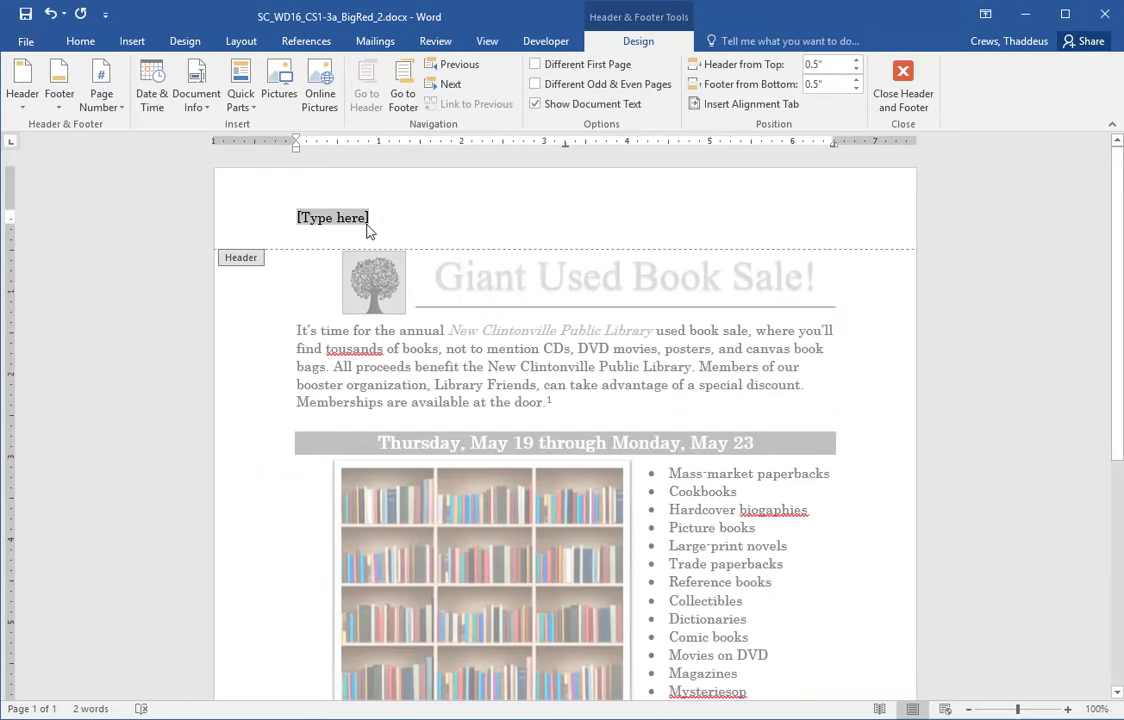
pyautogui.click(79, 43)
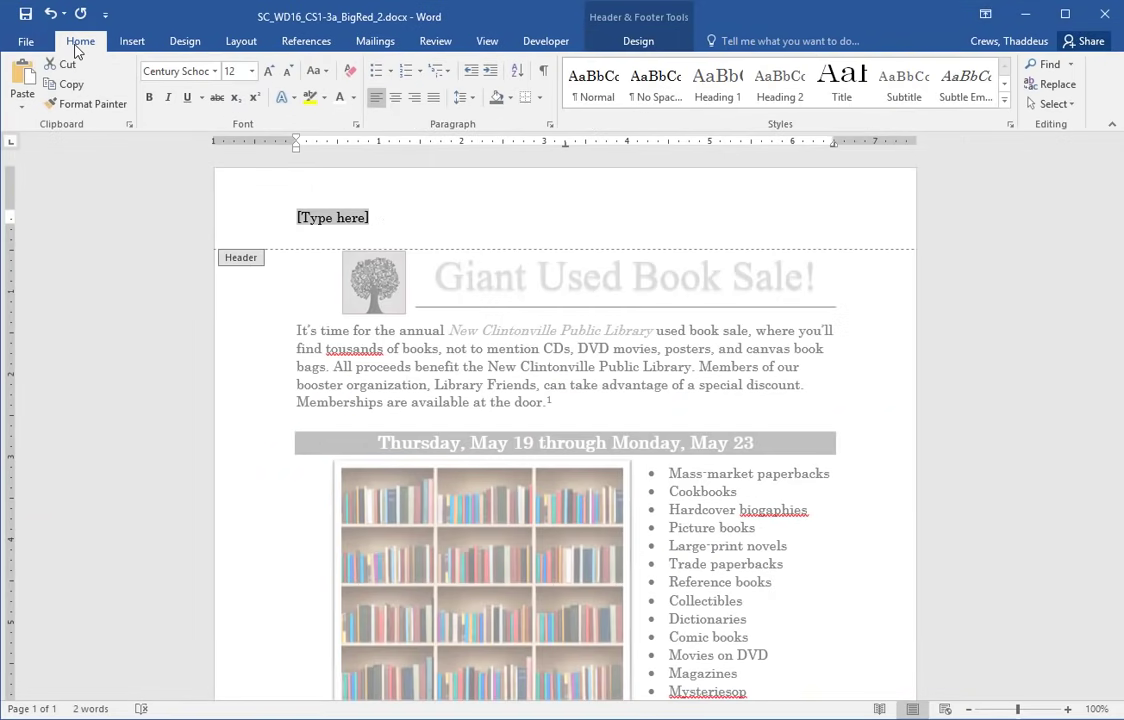
pyautogui.click(395, 99)
# - Type 'Approved for posting in the library.' in the header and close header editing
pyautogui.hotkey('alt', 'Tab')
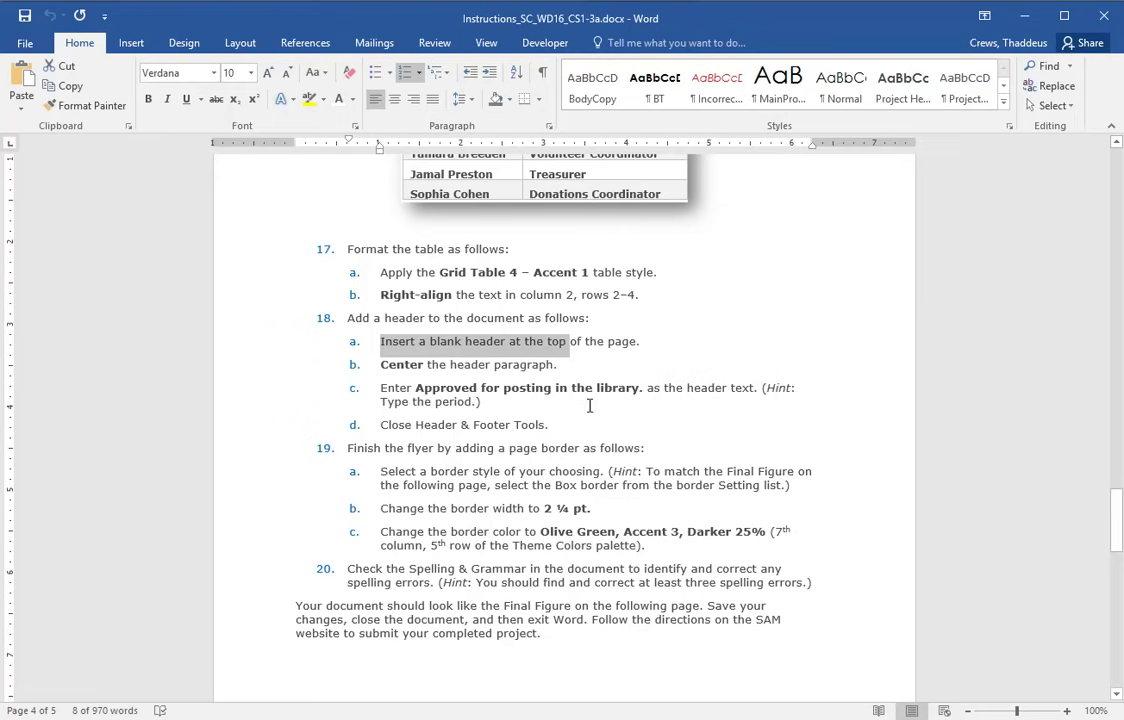
pyautogui.hotkey('alt', 'Tab')
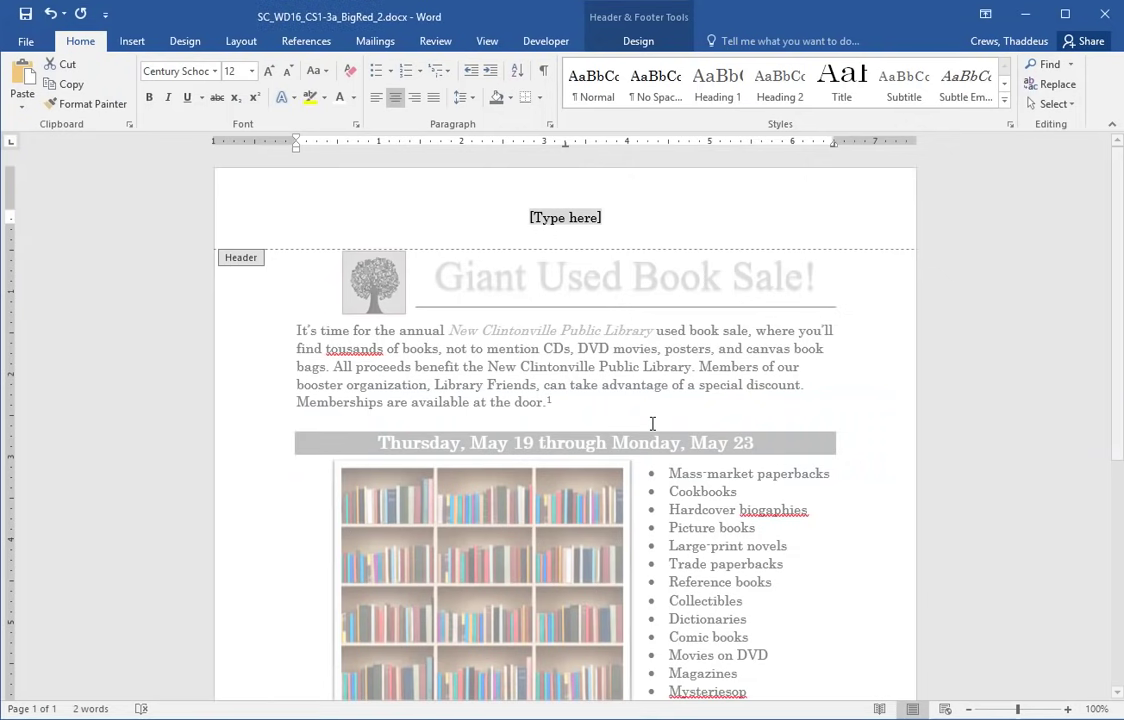
pyautogui.write('Approved ')
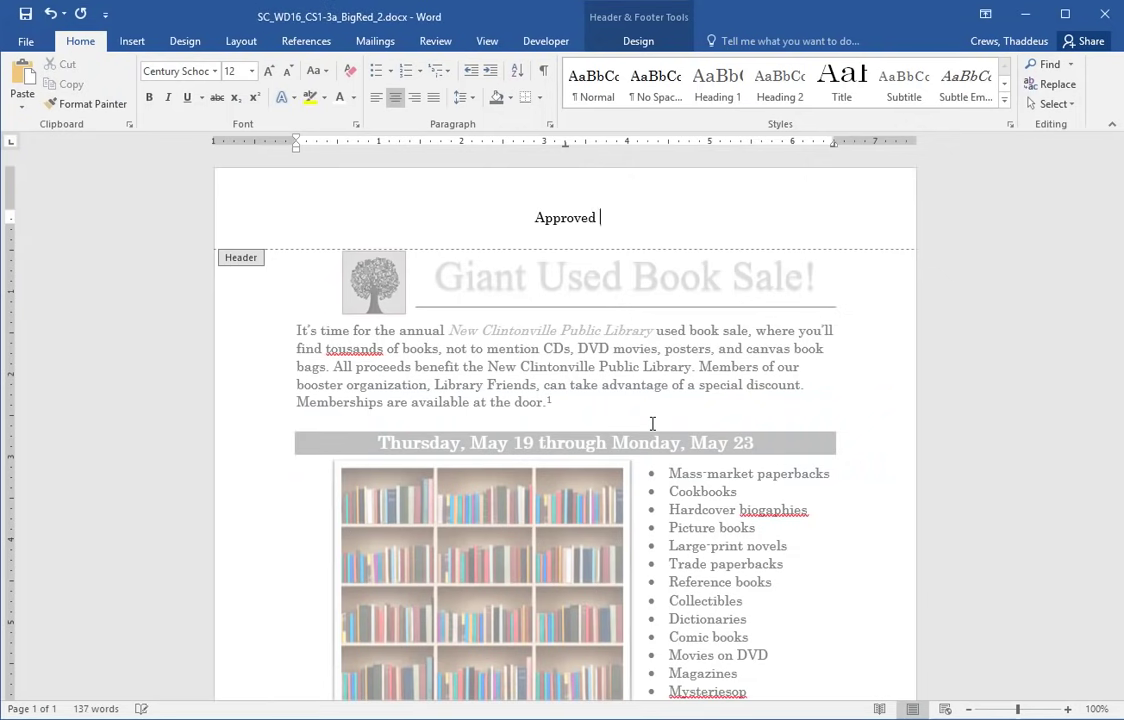
pyautogui.write('for posting in the lib')
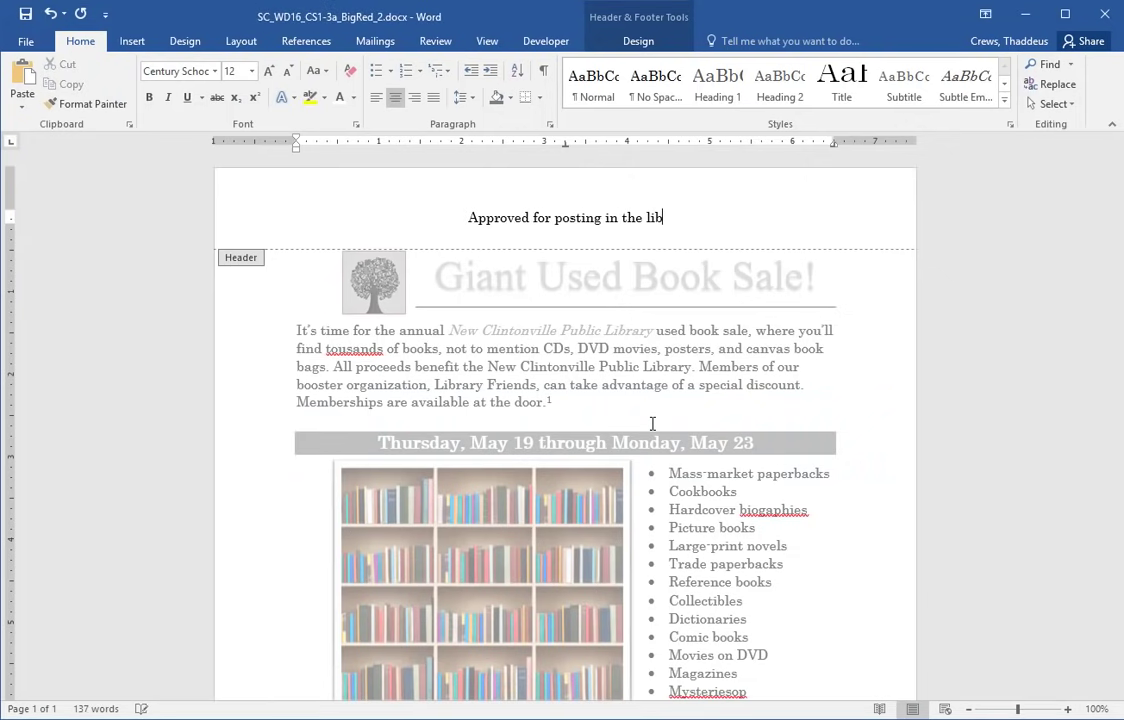
pyautogui.write('rary.')
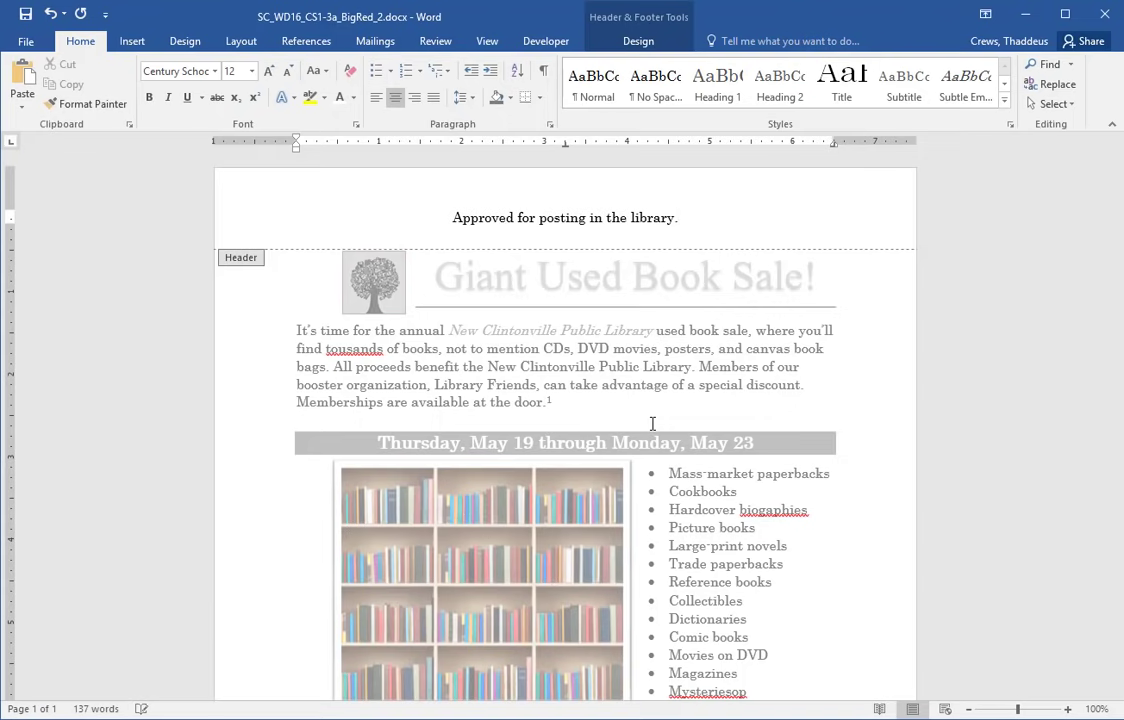
pyautogui.hotkey('alt', 'Tab')
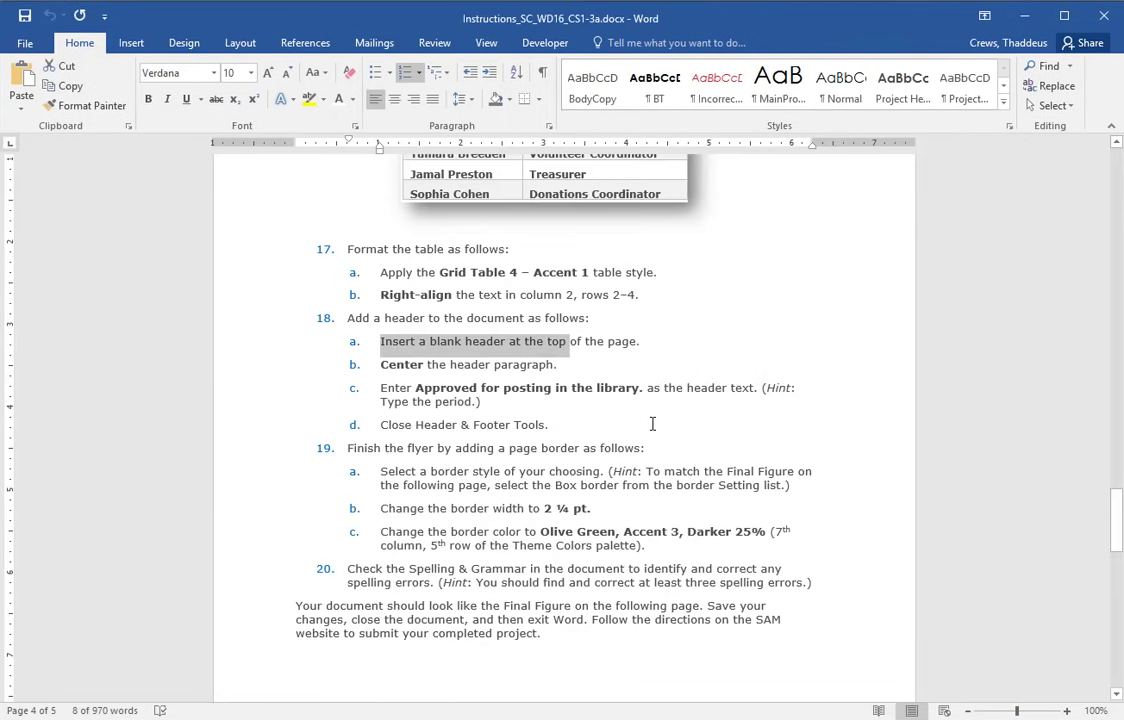
pyautogui.hotkey('alt', 'Tab')
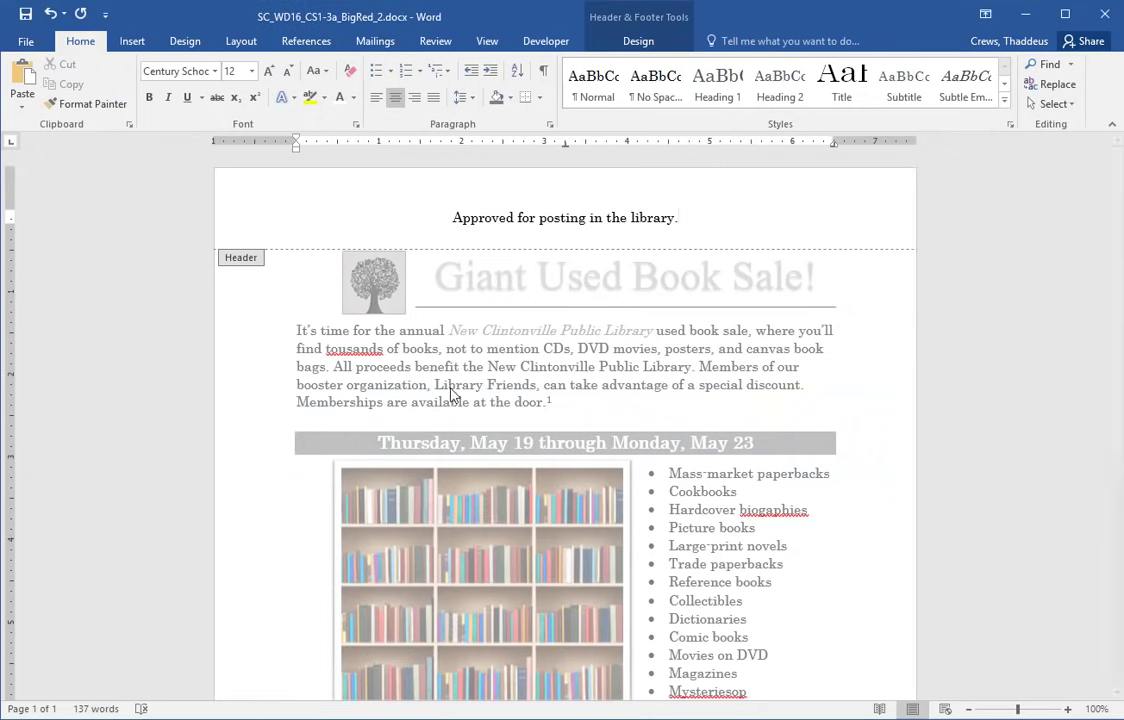
pyautogui.click(636, 42)
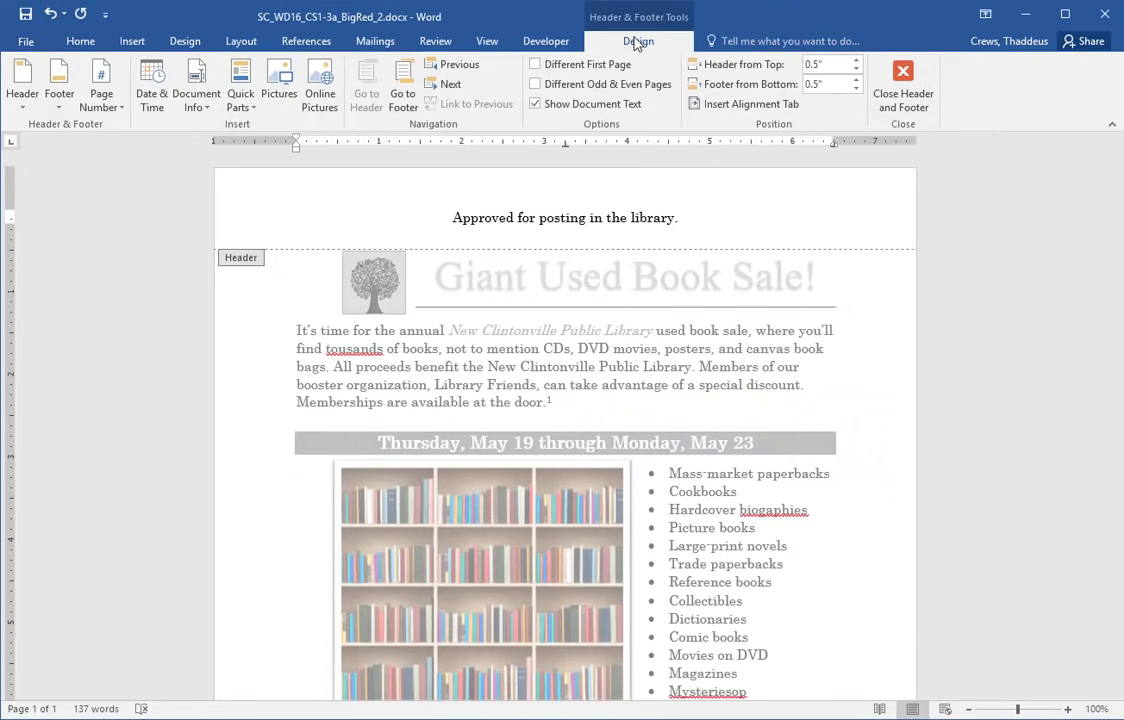
pyautogui.click(903, 82)
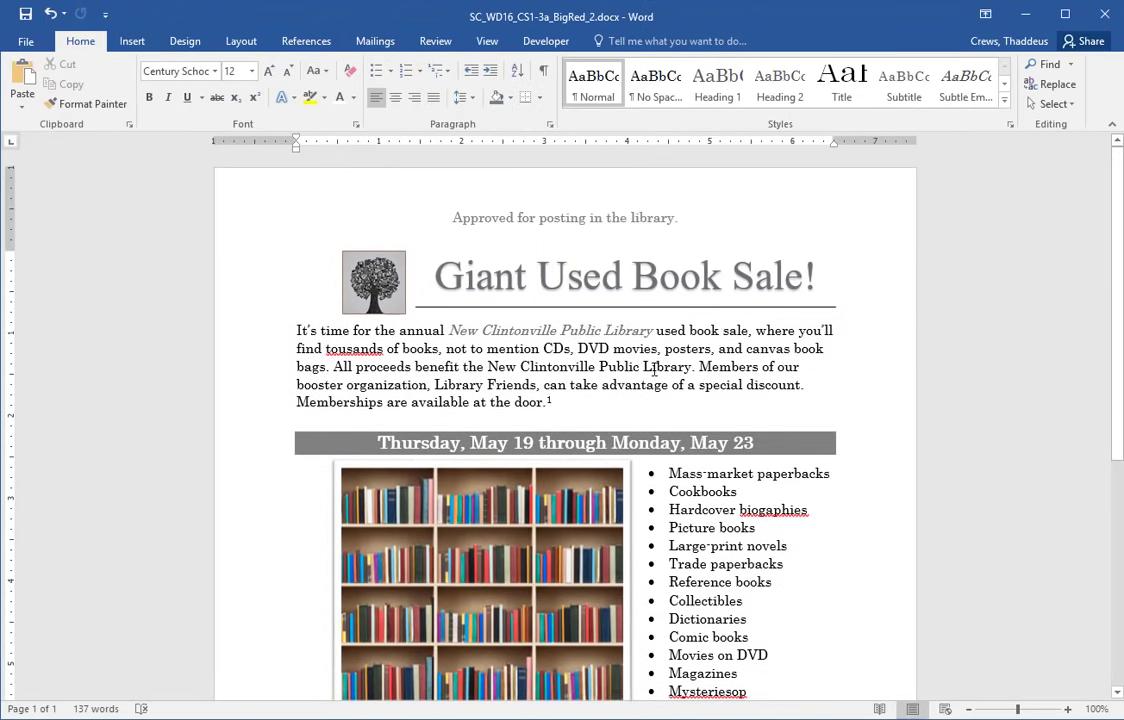
pyautogui.doubleClick(655, 367)
pyautogui.click(627, 384)
# - Read step 19's page-border instructions, then return to the flyer
pyautogui.hotkey('alt', 'Tab')
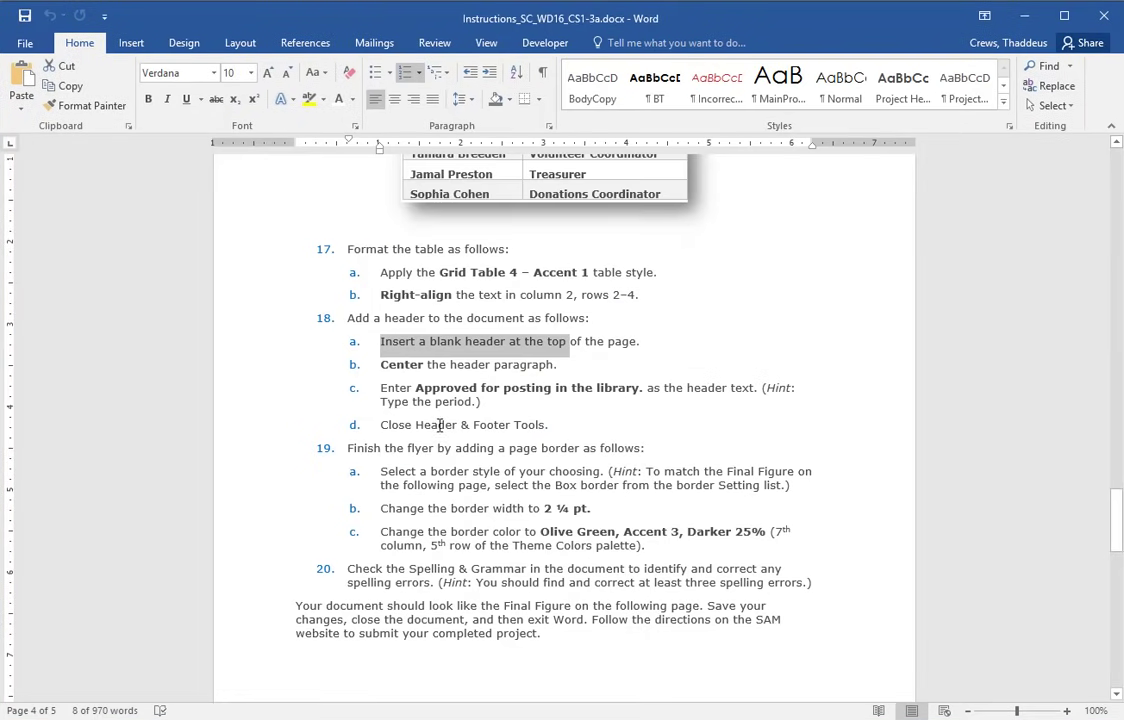
pyautogui.moveTo(246, 452); pyautogui.dragTo(221, 560)
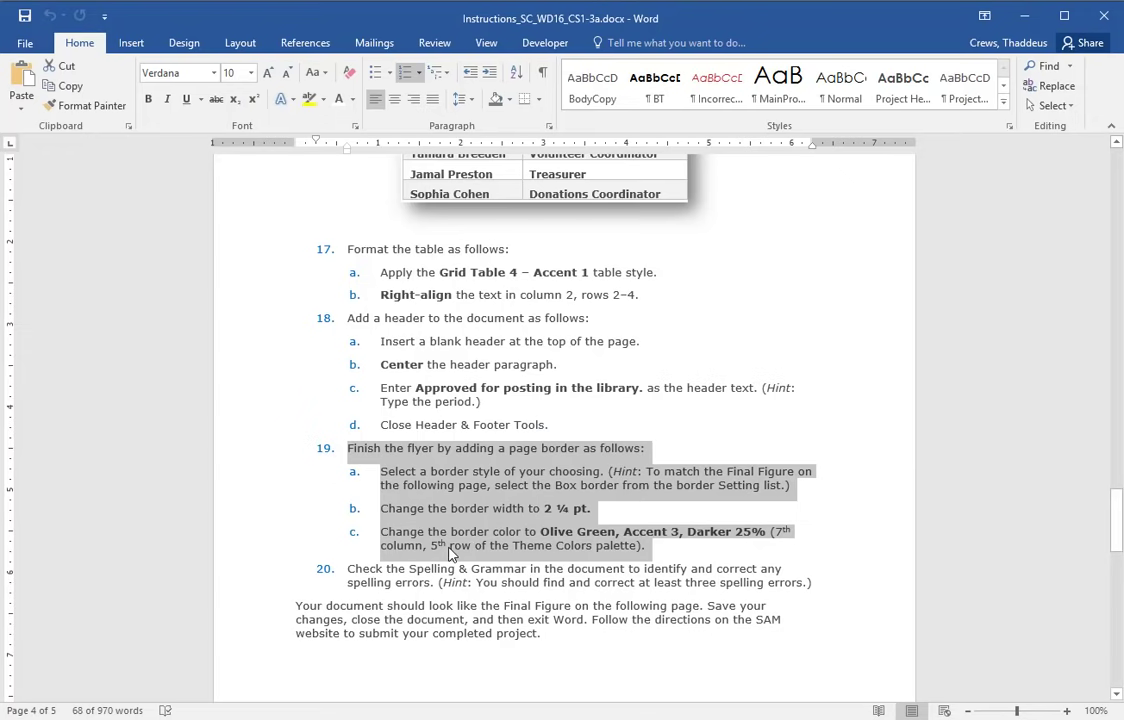
pyautogui.hotkey('alt', 'Tab')
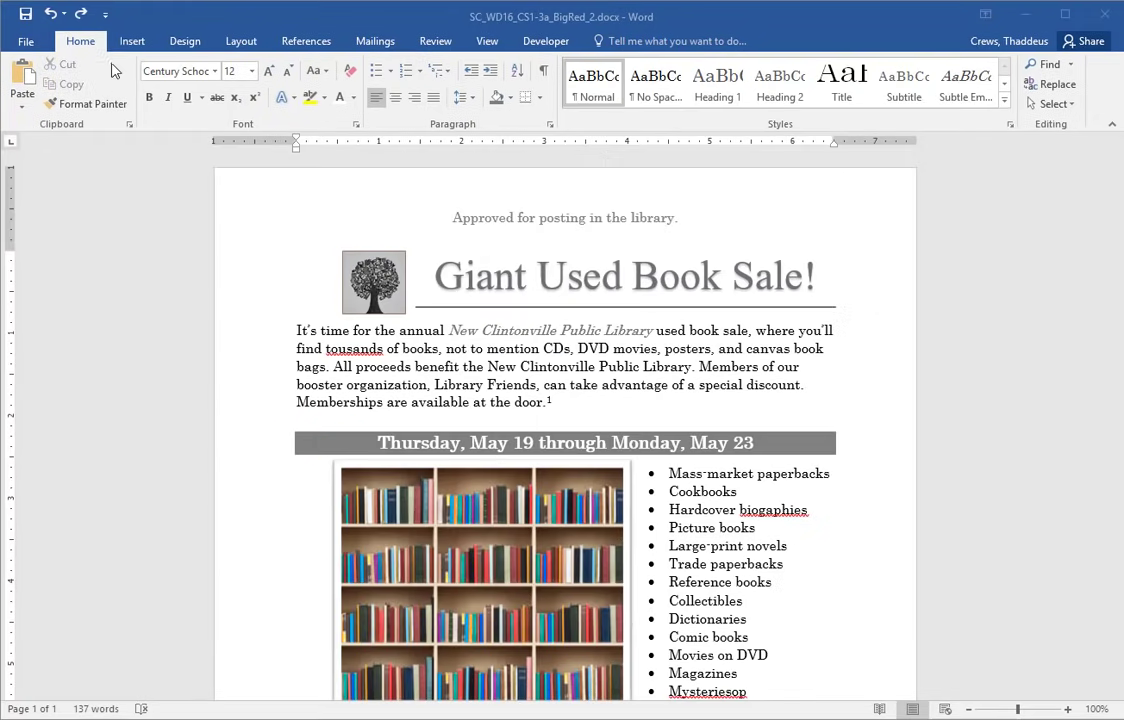
# - Add a Box page border, 2¼ pt wide, in Olive Green, Accent 3, Darker 25%
pyautogui.click(190, 44)
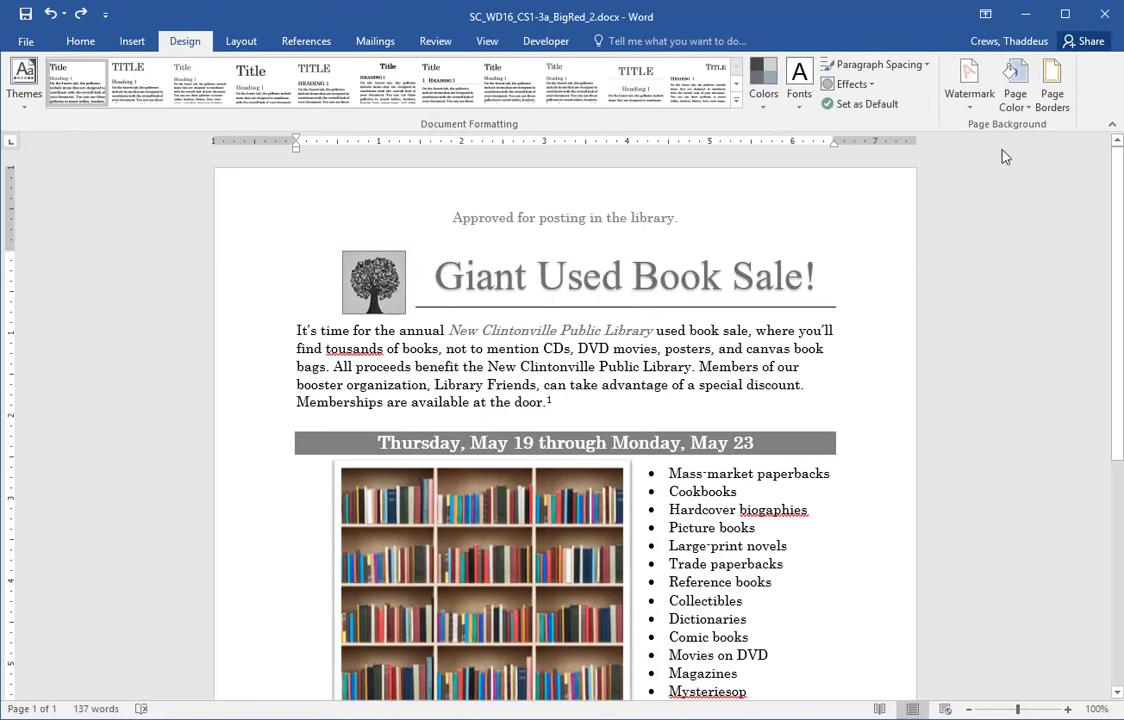
pyautogui.click(1056, 98)
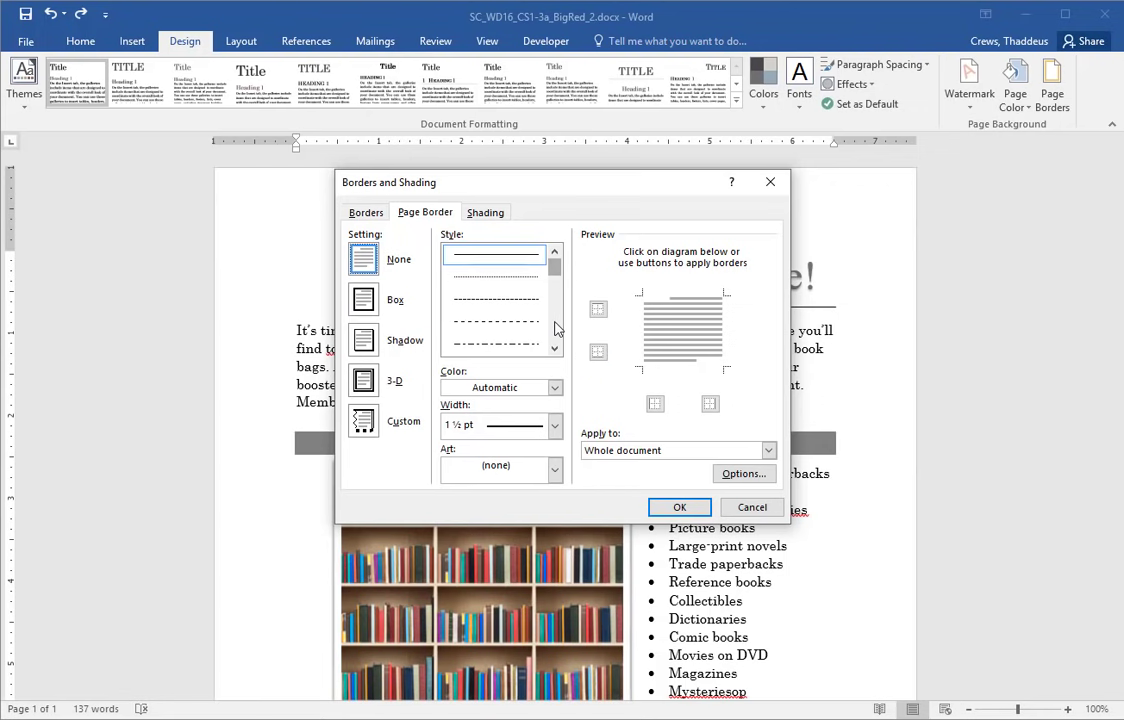
pyautogui.scroll(-2, 556, 290)
pyautogui.scroll(2, 558, 260)
pyautogui.click(515, 333)
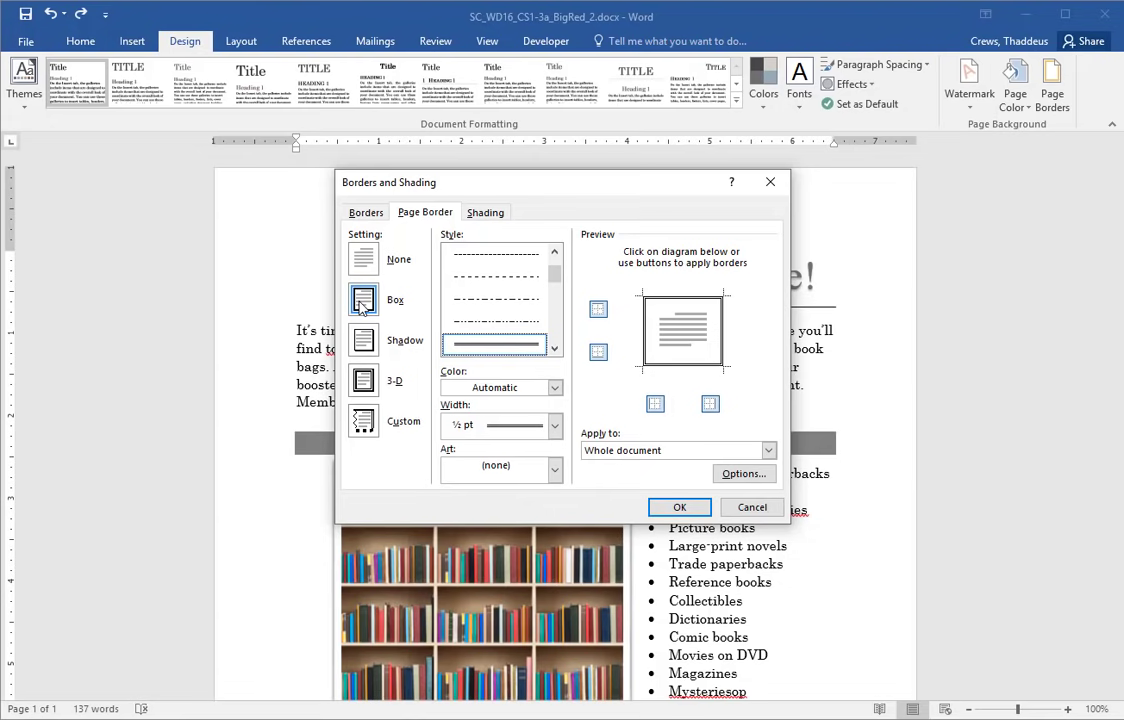
pyautogui.click(507, 427)
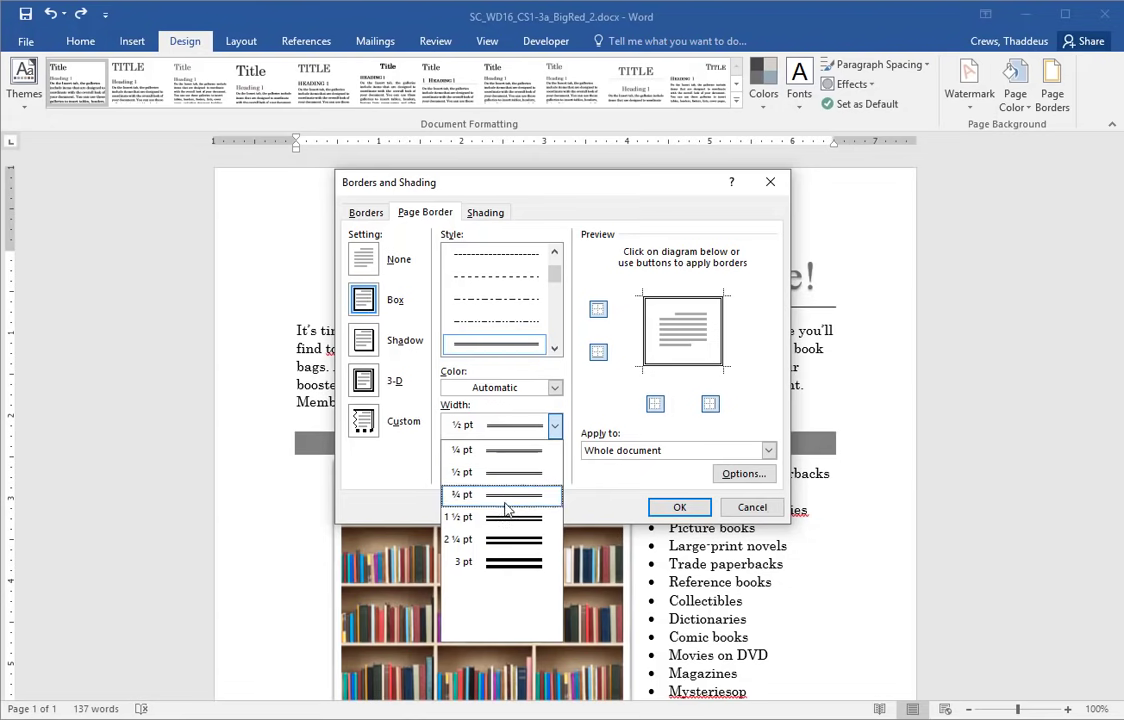
pyautogui.click(505, 539)
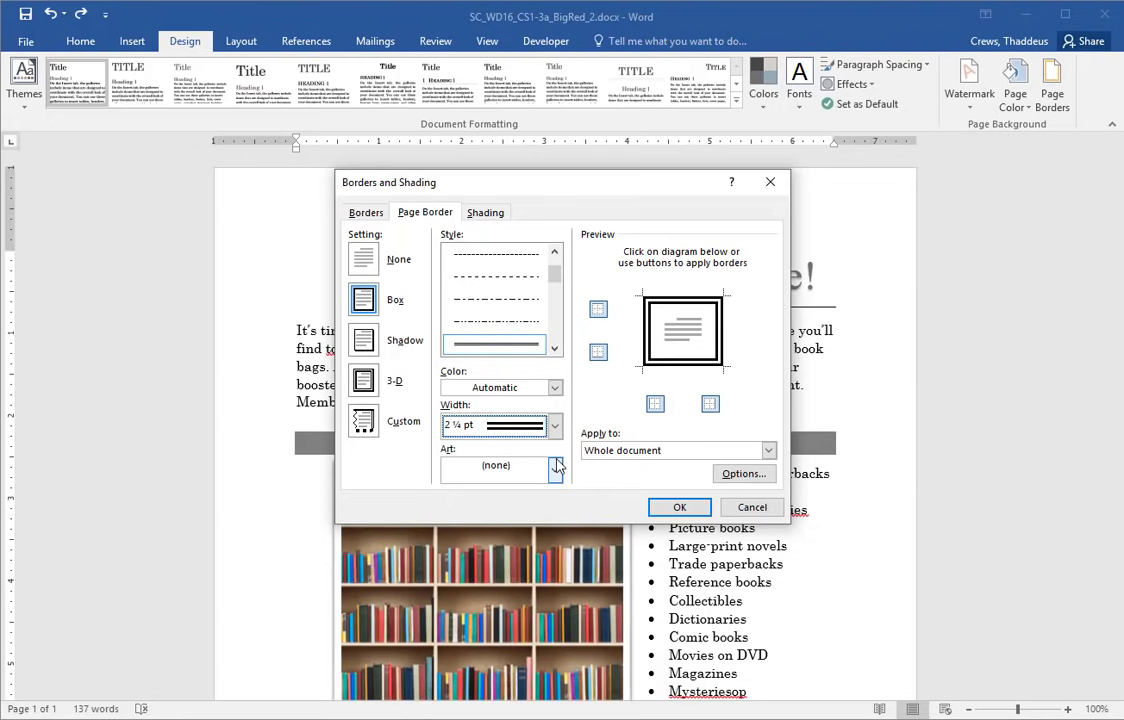
pyautogui.click(554, 388)
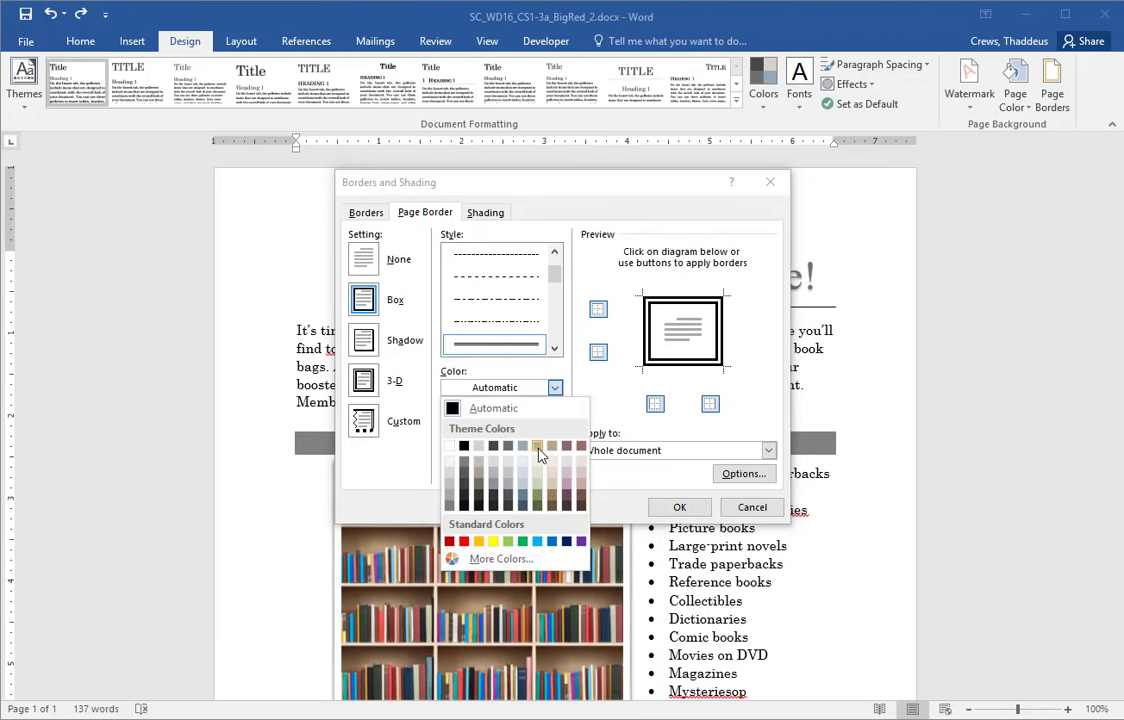
pyautogui.click(538, 500)
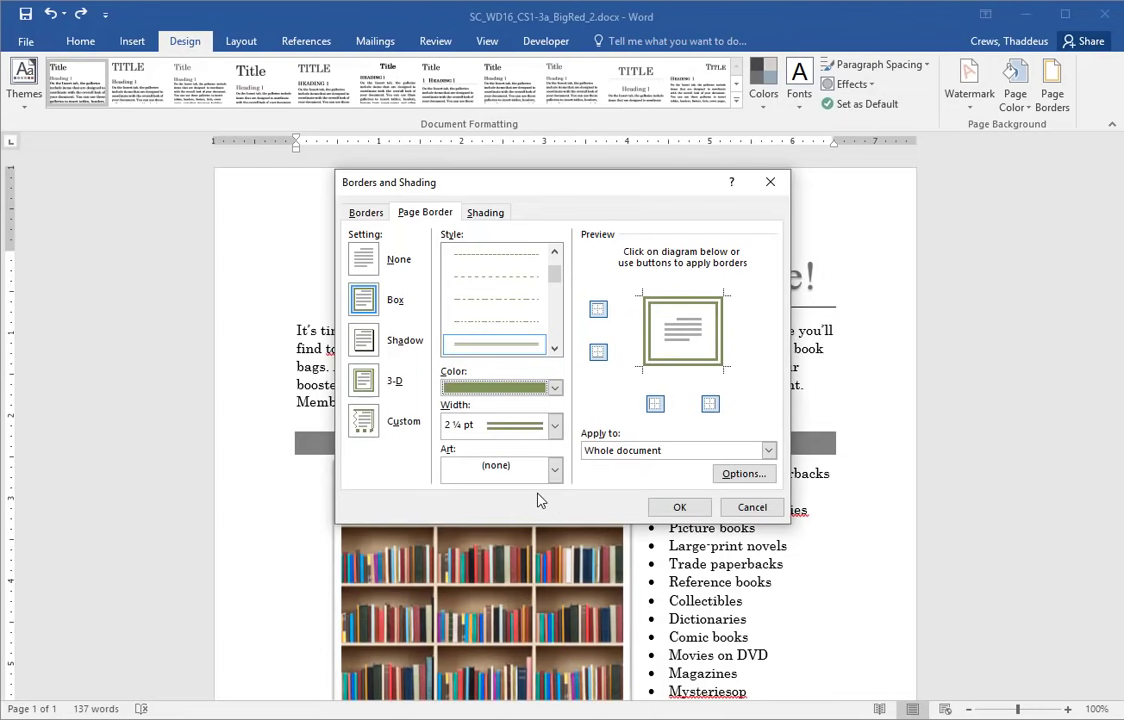
pyautogui.click(672, 508)
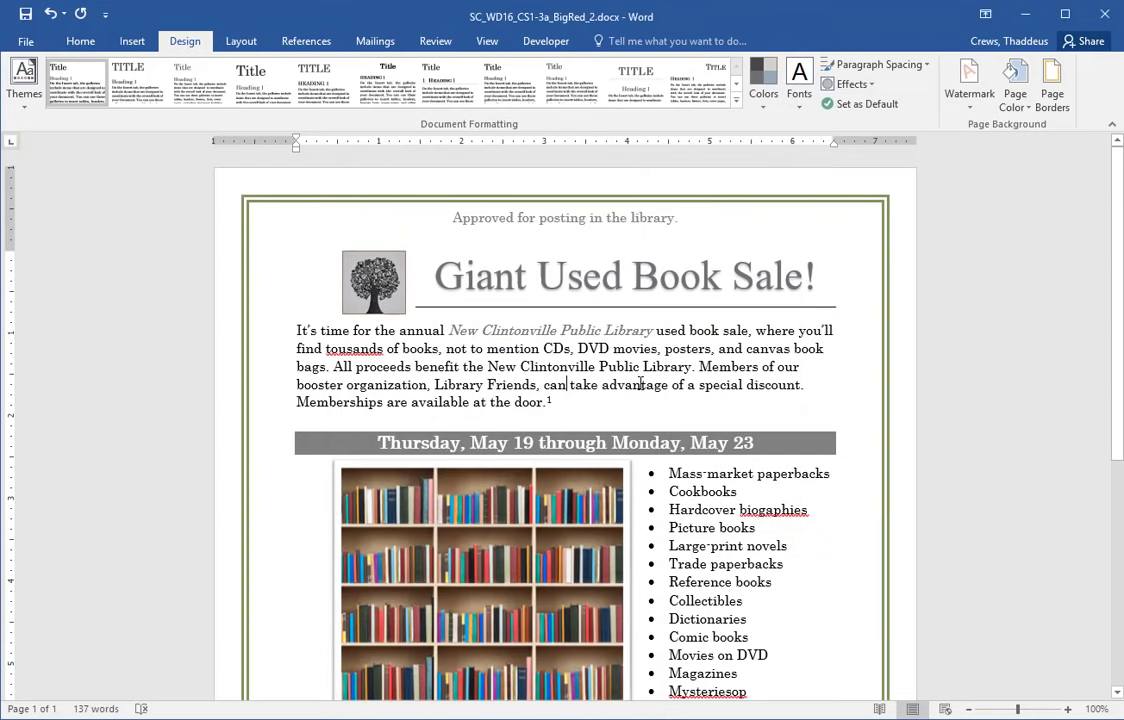
# - Read step 20's spelling-check instruction, then bring the flyer back into view
pyautogui.hotkey('alt', 'Tab')
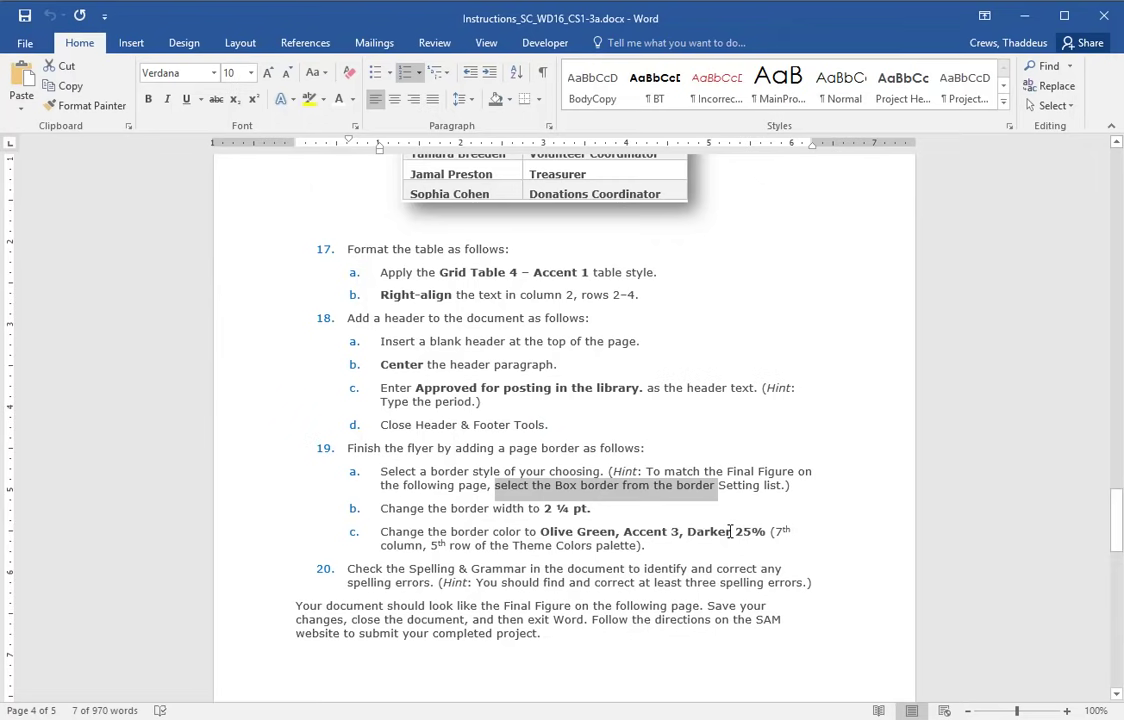
pyautogui.hotkey('alt', 'Tab')
pyautogui.scroll(-8, 729, 530)
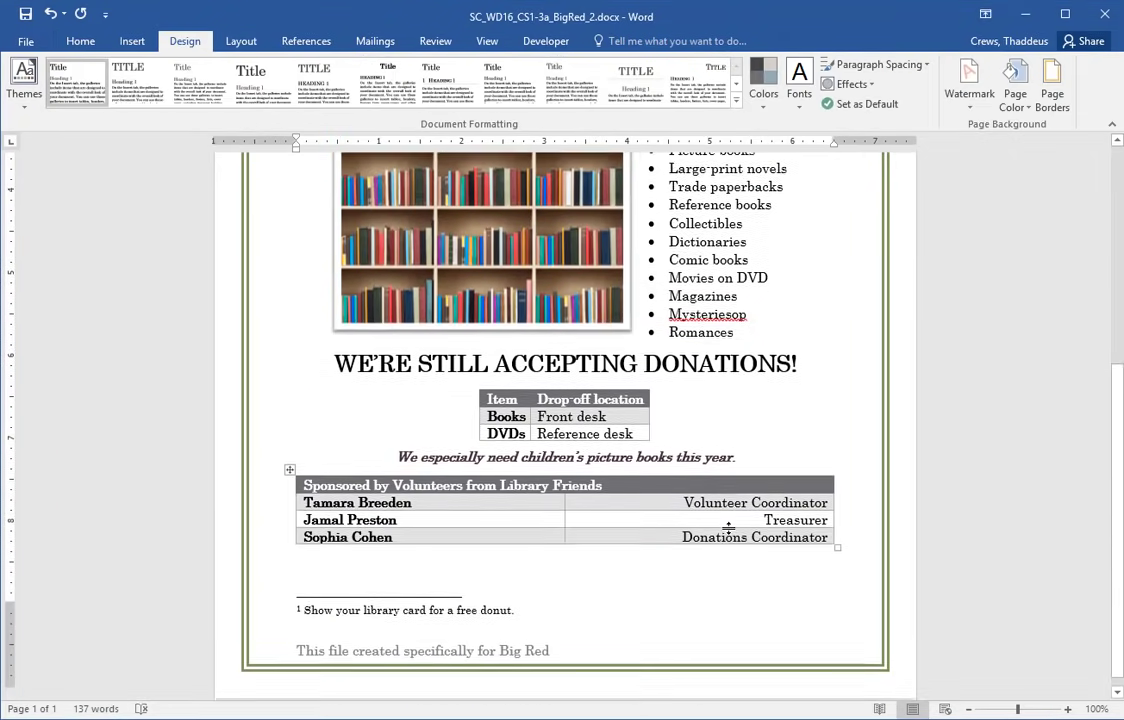
pyautogui.scroll(8, 729, 530)
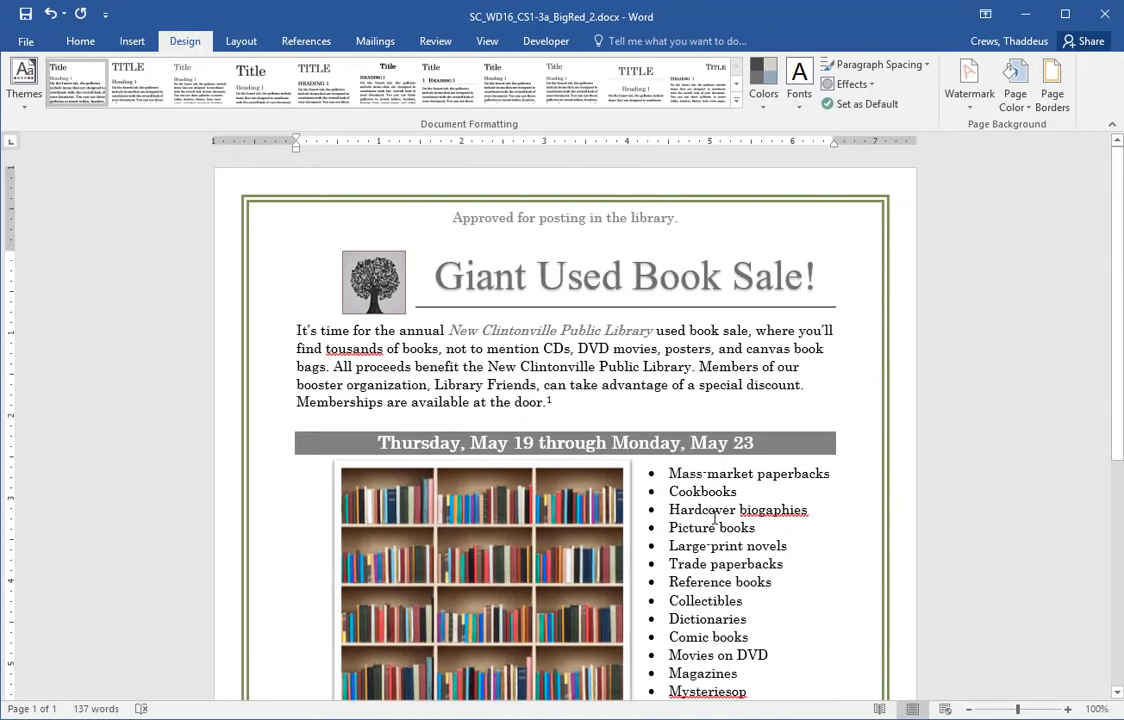
pyautogui.hotkey('alt', 'Tab')
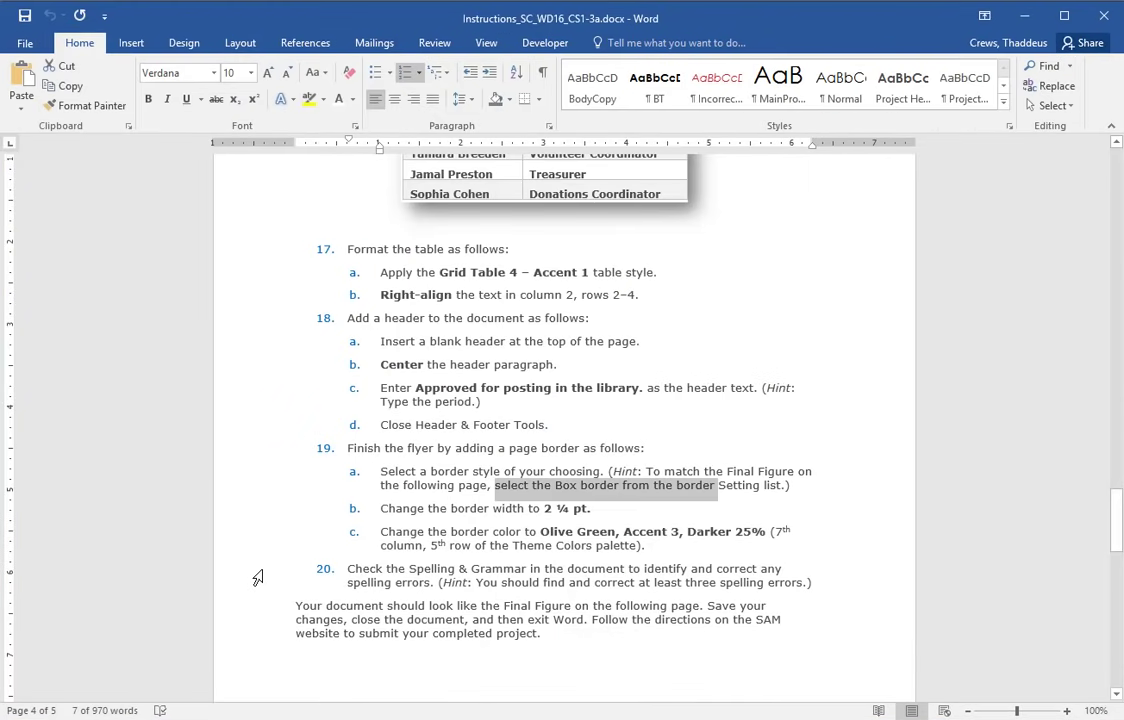
pyautogui.moveTo(257, 578); pyautogui.dragTo(258, 587)
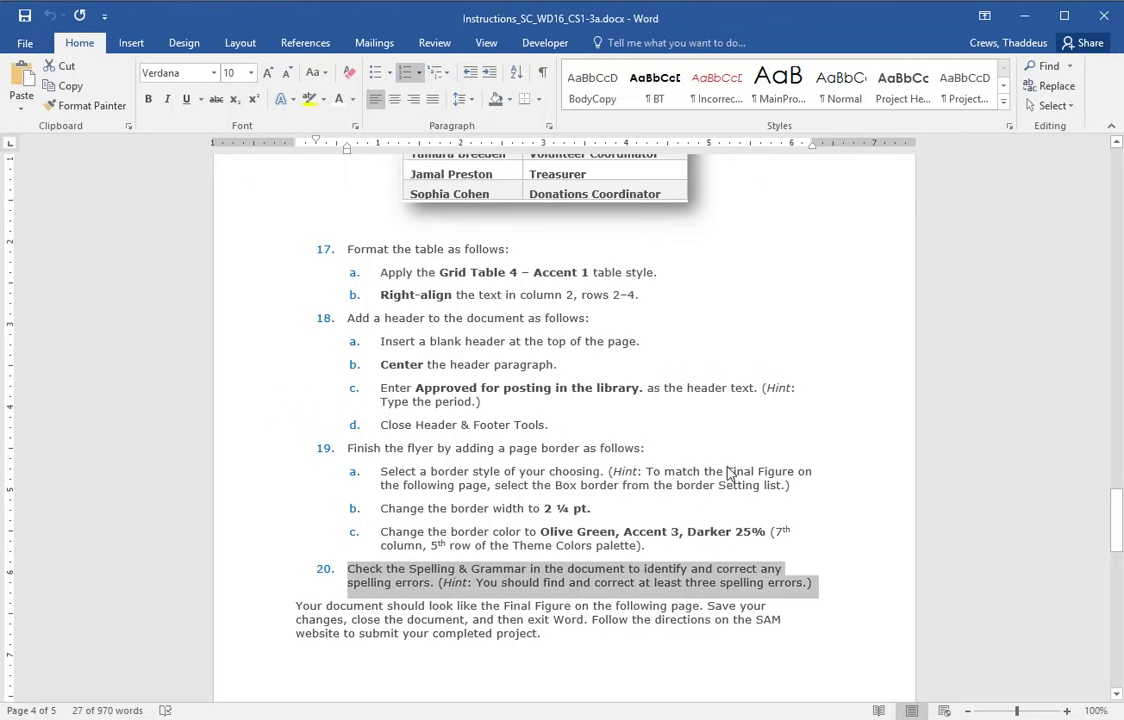
pyautogui.hotkey('alt', 'Tab')
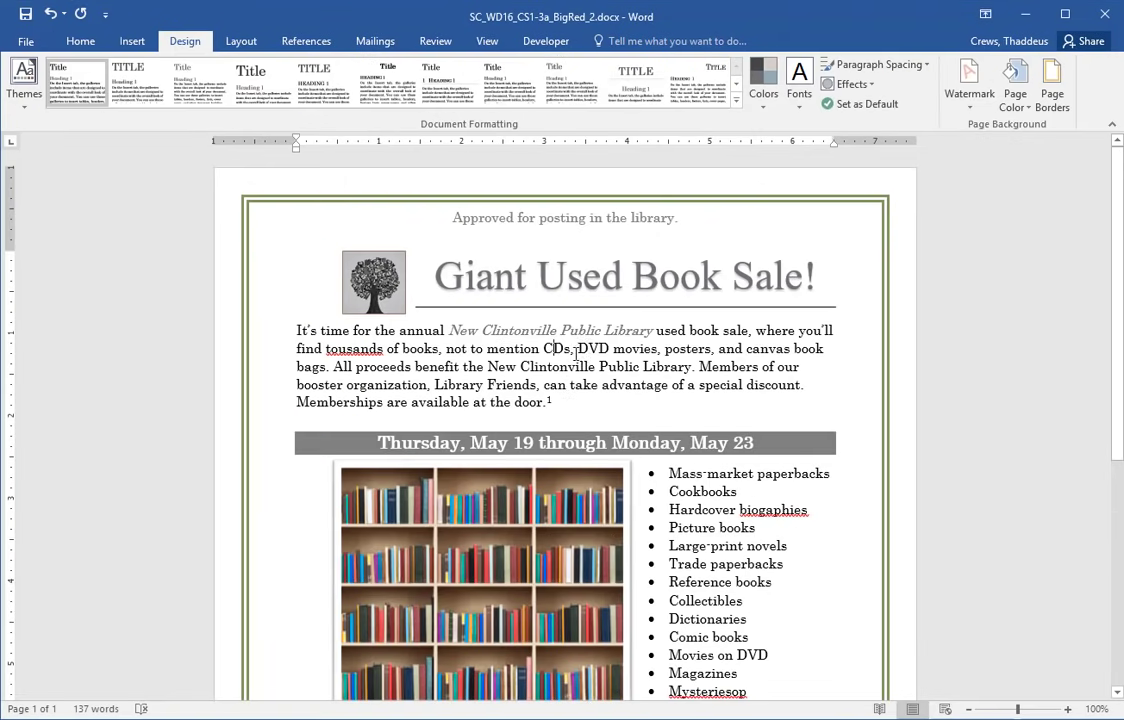
# - Run Spelling & Grammar, correcting tousands, biogaphies and Mysteriesop to thousands, biographies and Mysteries
pyautogui.click(435, 41)
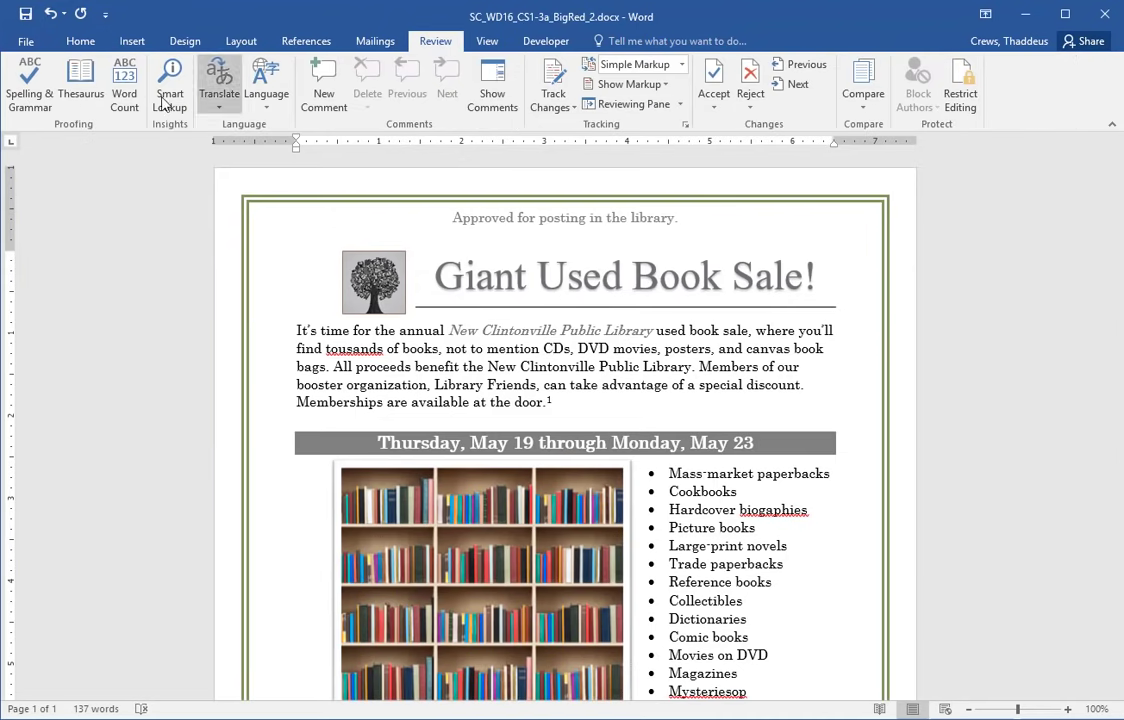
pyautogui.click(30, 88)
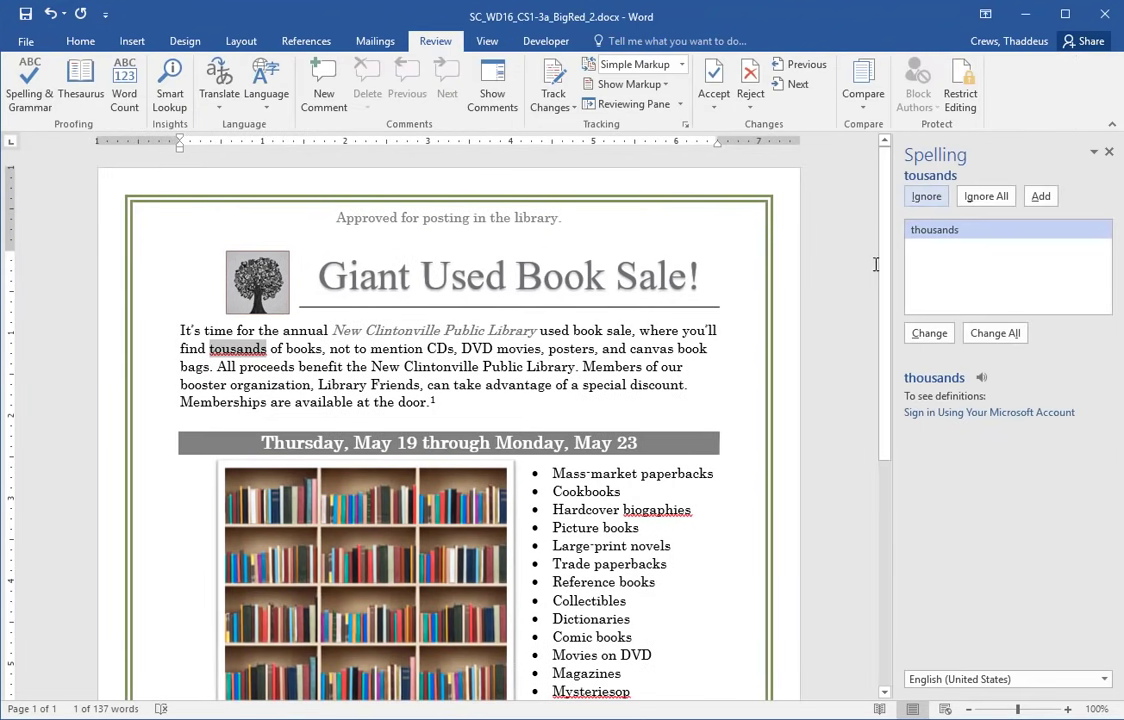
pyautogui.click(929, 333)
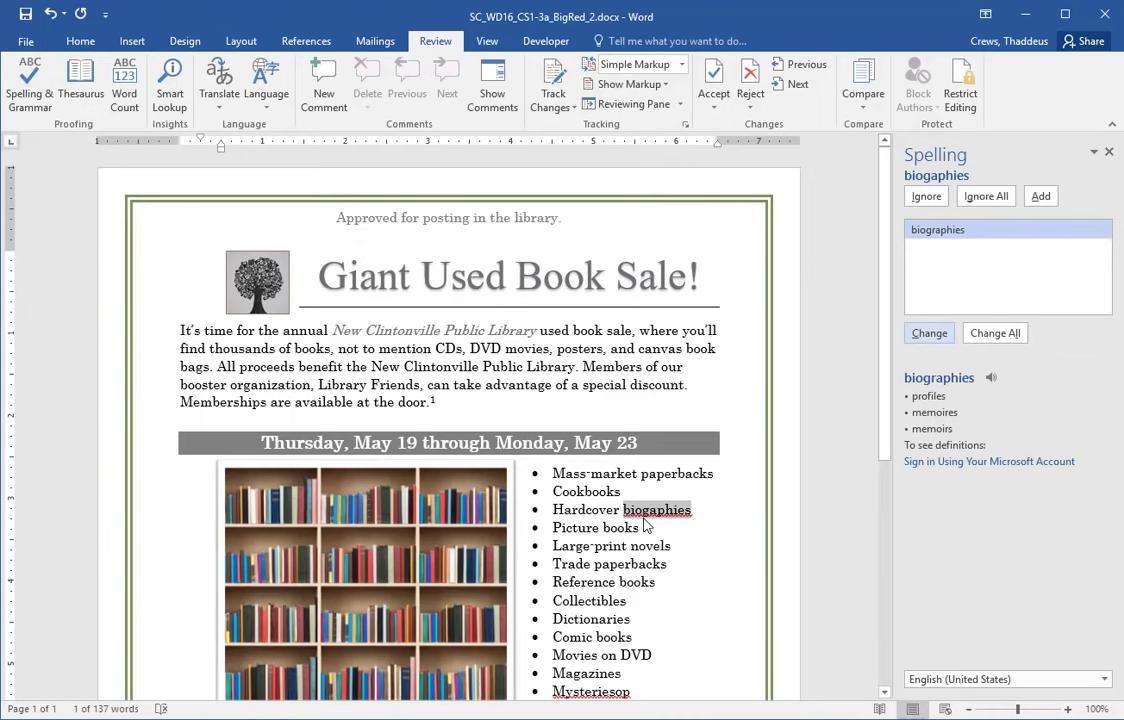
pyautogui.click(930, 335)
pyautogui.scroll(-1, 612, 617)
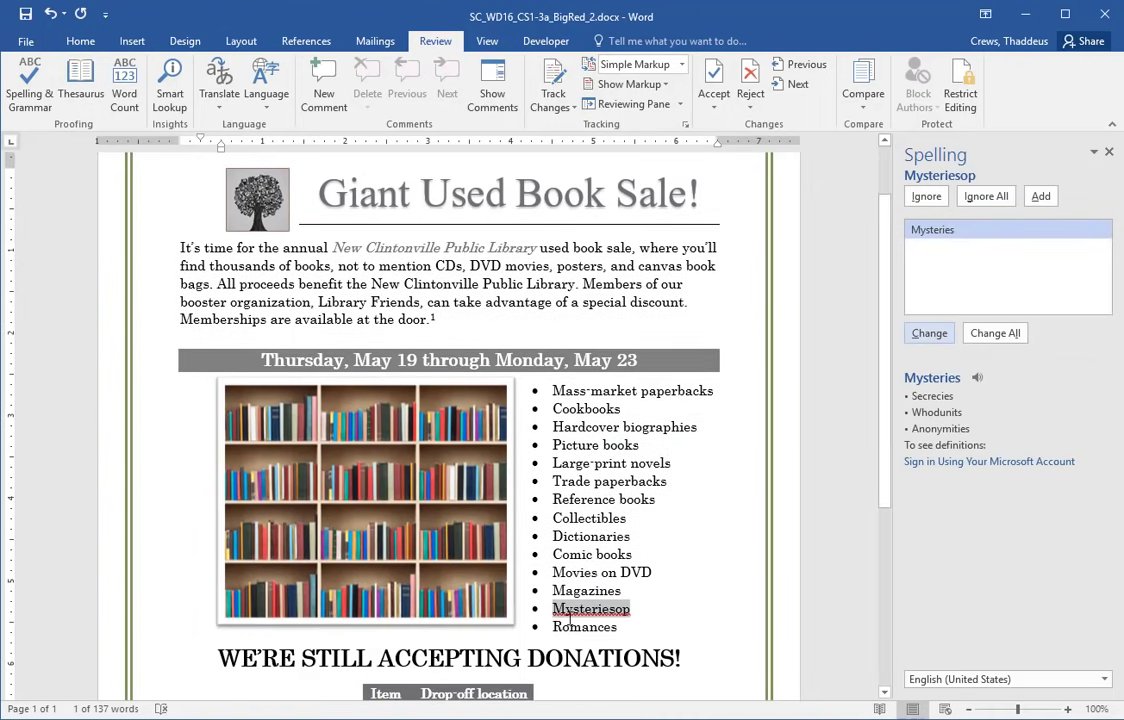
pyautogui.click(929, 334)
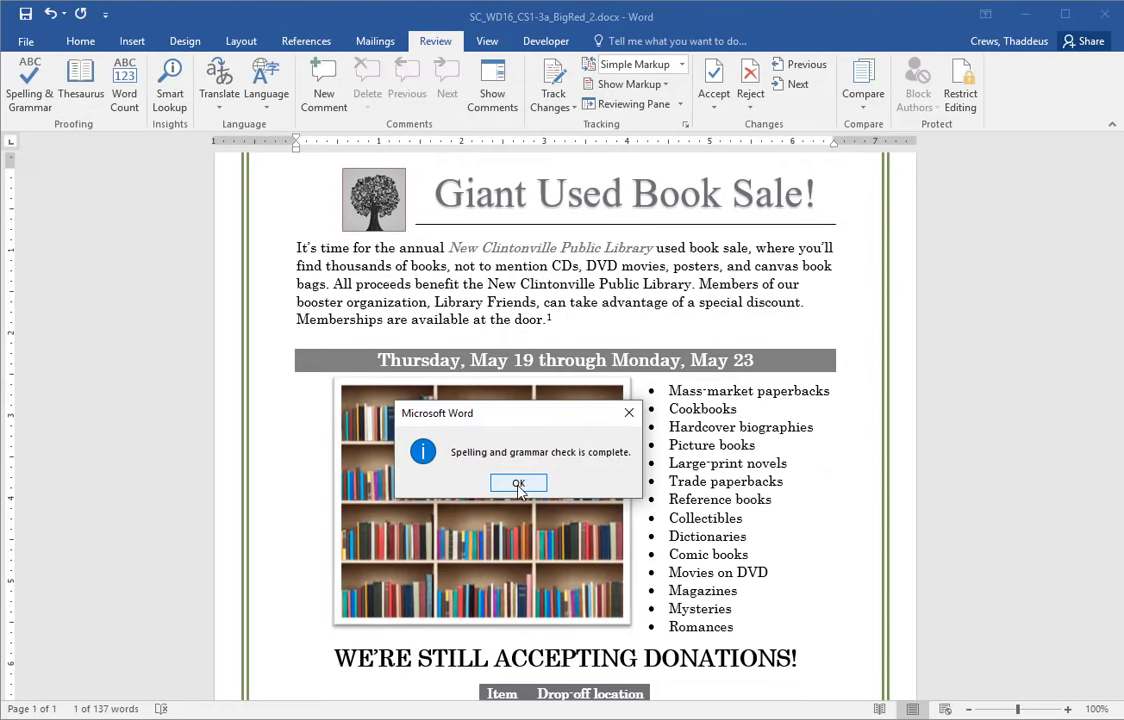
pyautogui.click(518, 485)
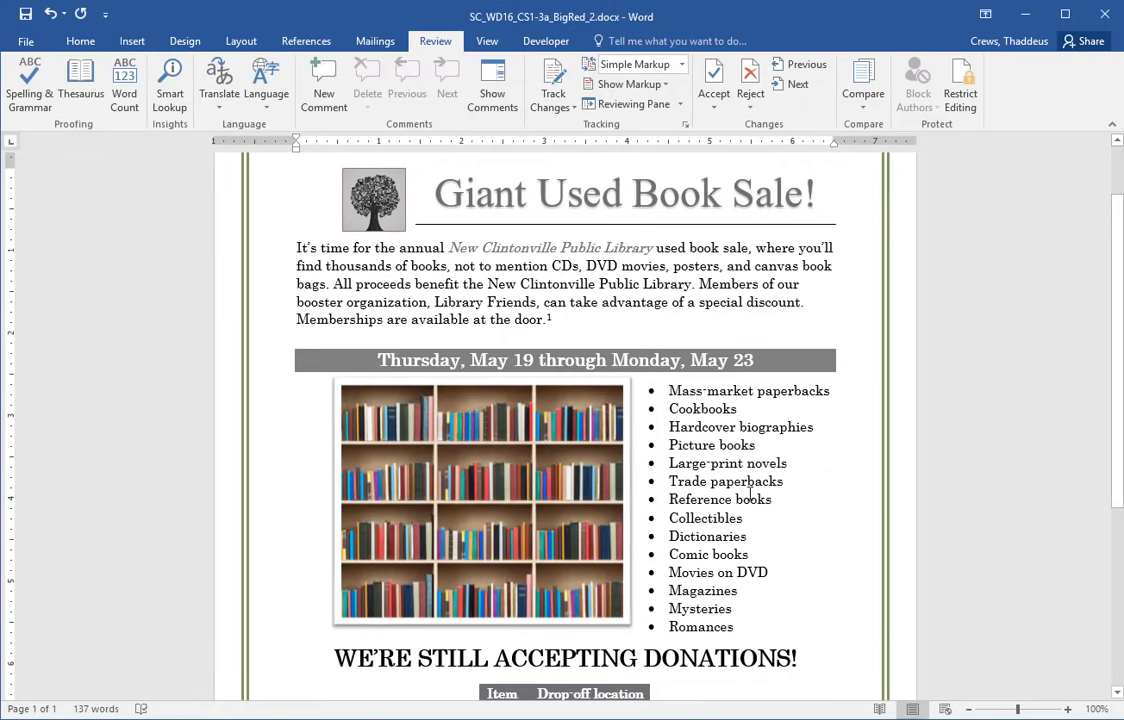
pyautogui.scroll(-4, 735, 470)
pyautogui.scroll(3, 720, 432)
# - Scroll the instructions to the Final Figure and compare it with the flyer
pyautogui.hotkey('alt', 'Tab')
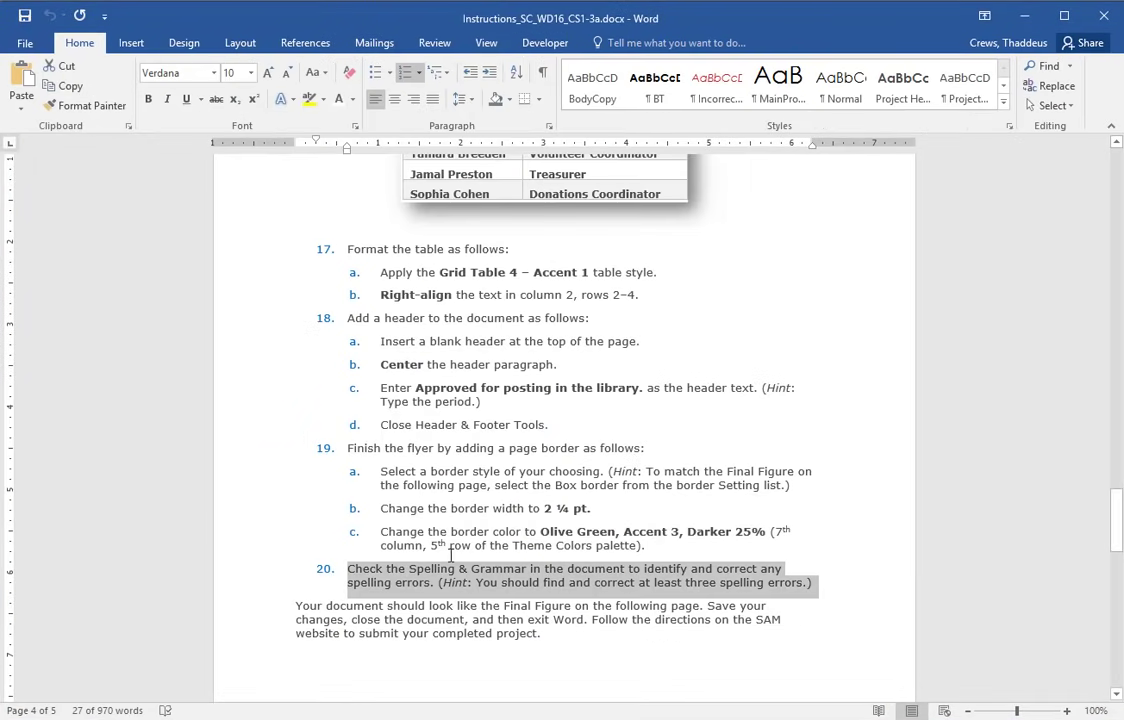
pyautogui.scroll(-15, 549, 580)
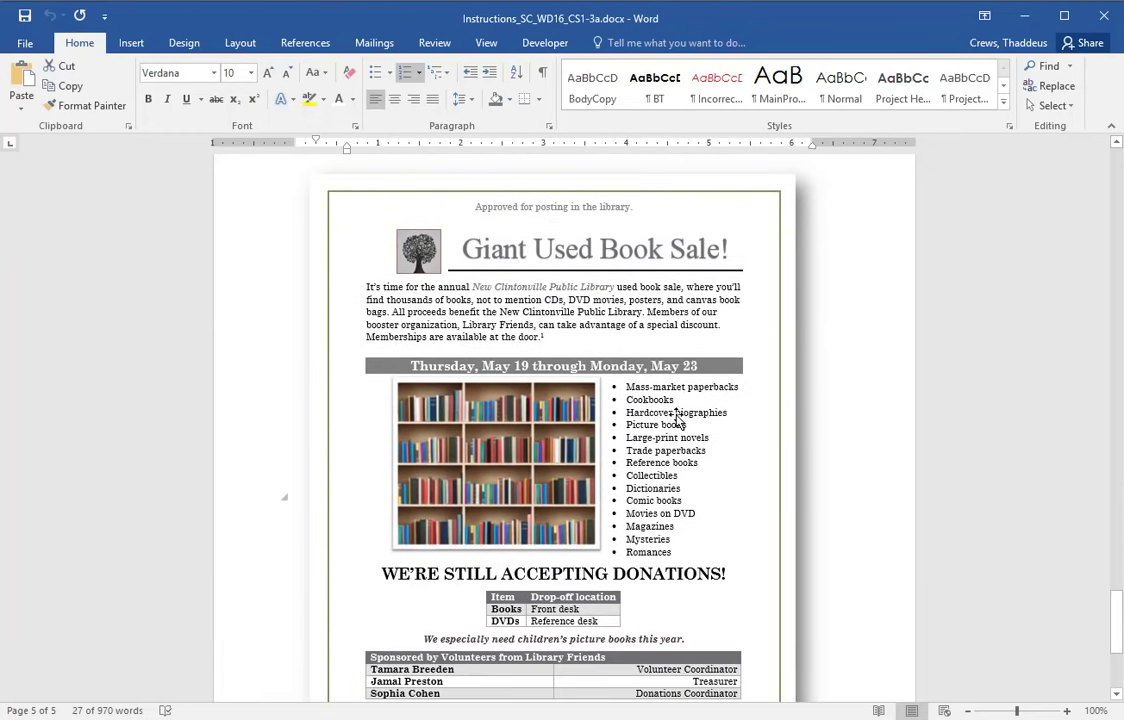
pyautogui.scroll(-3, 667, 597)
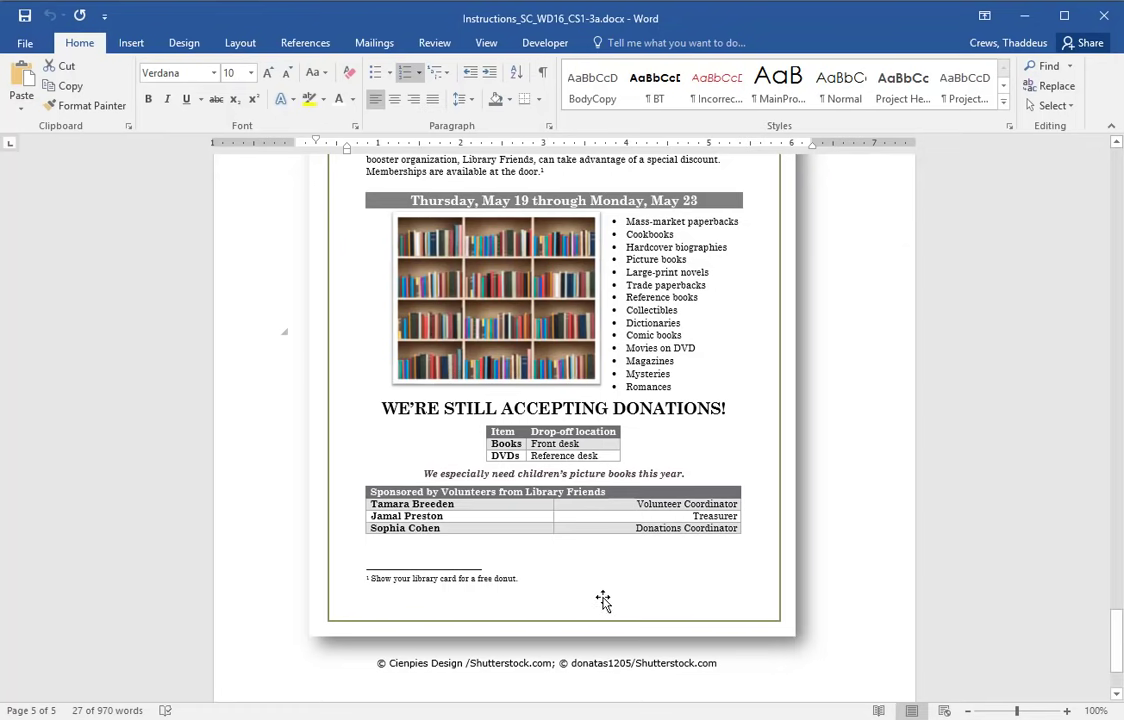
pyautogui.scroll(1, 556, 612)
pyautogui.scroll(3, 556, 612)
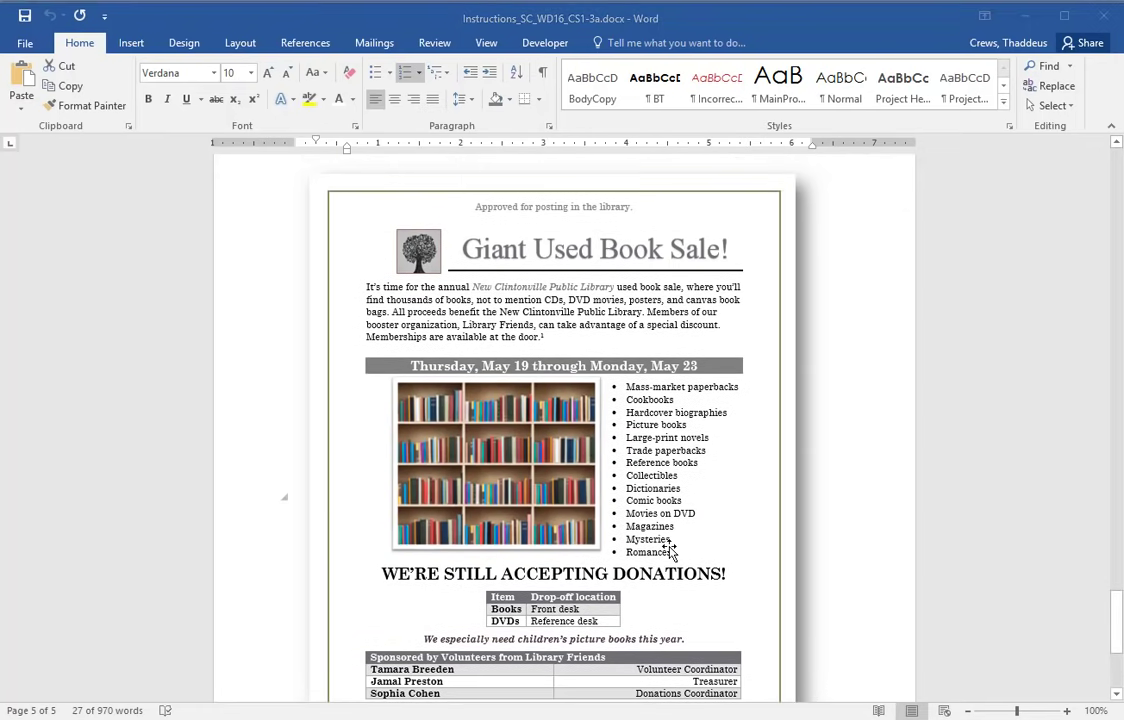
pyautogui.scroll(2, 645, 432)
pyautogui.scroll(-6, 653, 468)
pyautogui.scroll(6, 653, 468)
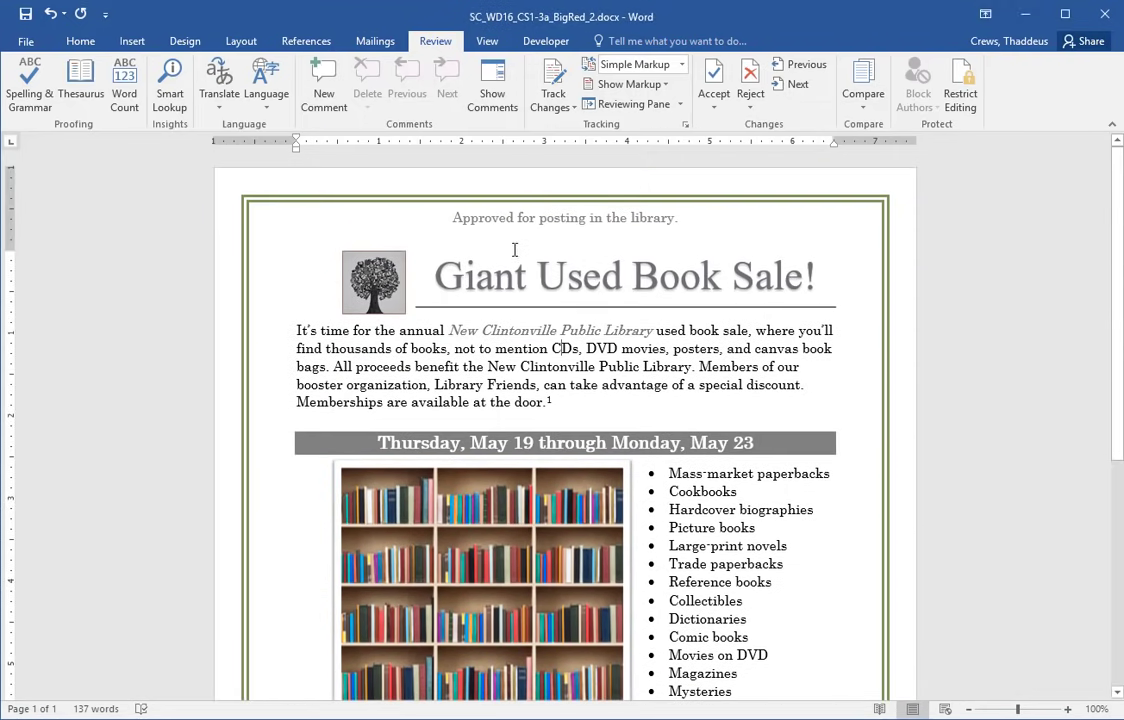
# - Save and close the flyer, then upload SC_WD16_CS1-3a_BigRed_2.docx in SAM and submit it
pyautogui.click(25, 13)
pyautogui.click(1104, 18)
pyautogui.hotkey('alt', 'Tab')
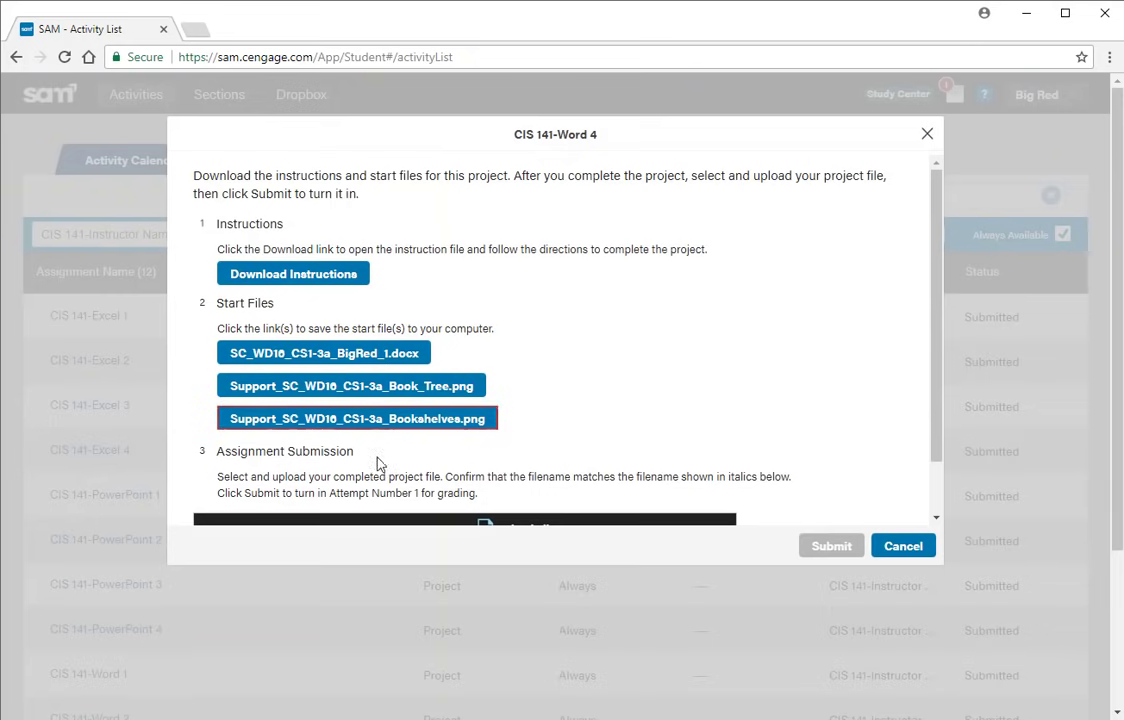
pyautogui.scroll(-1, 389, 450)
pyautogui.click(517, 500)
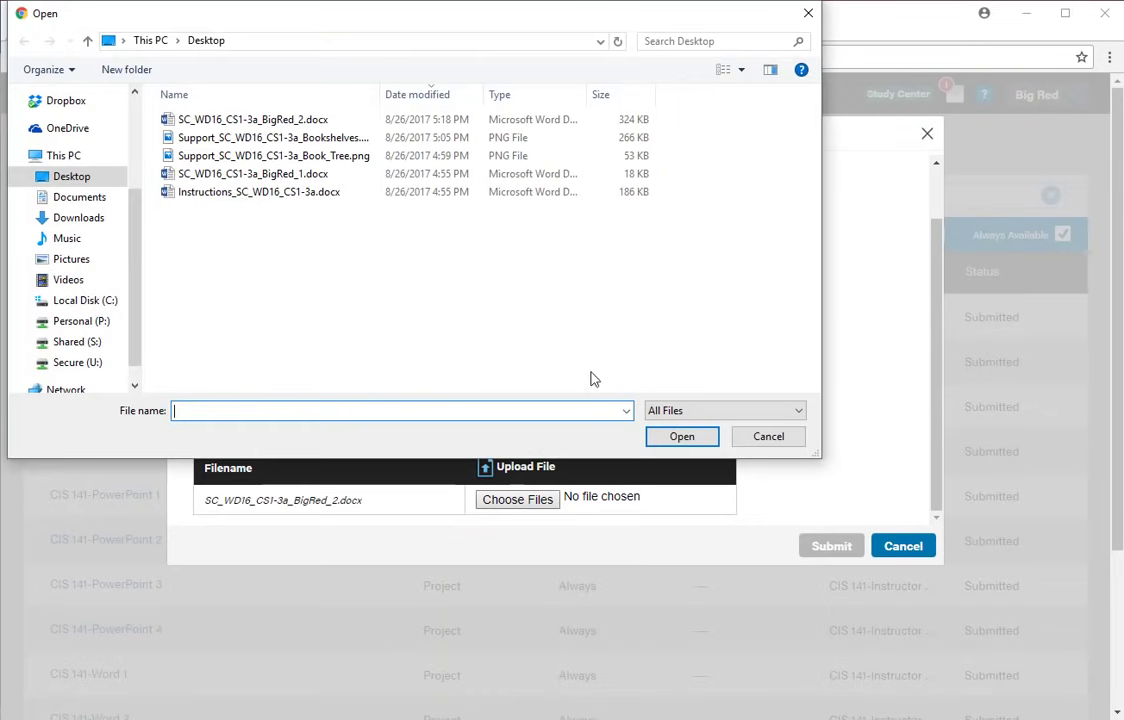
pyautogui.doubleClick(259, 121)
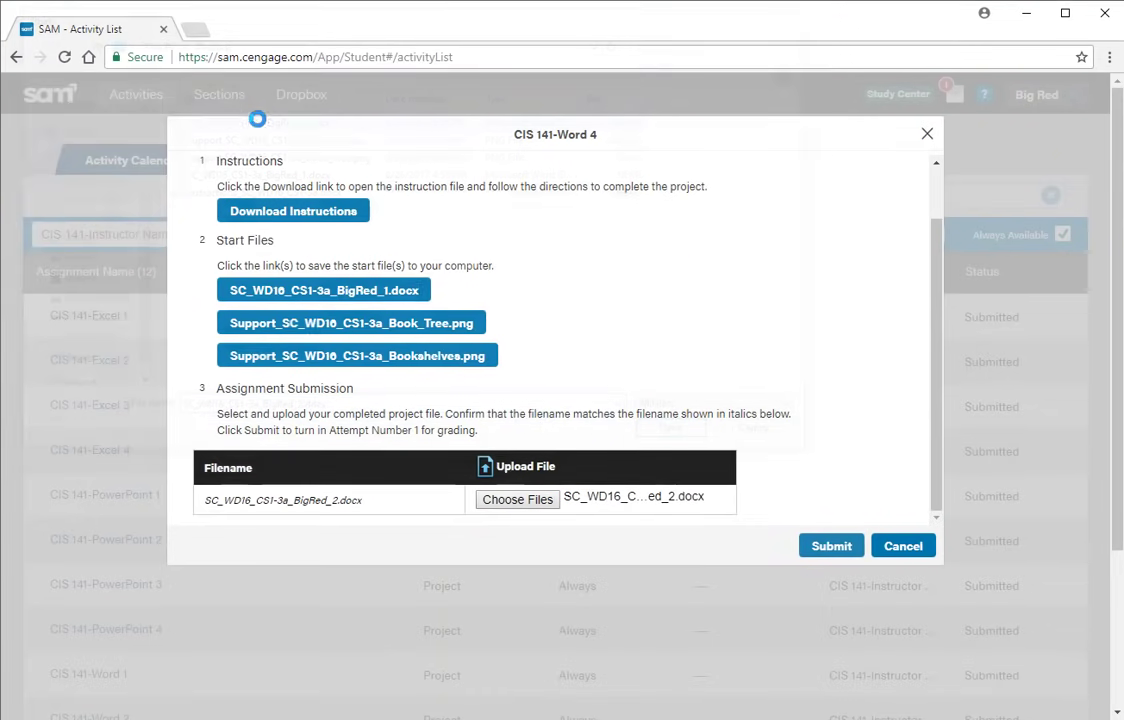
pyautogui.click(818, 548)
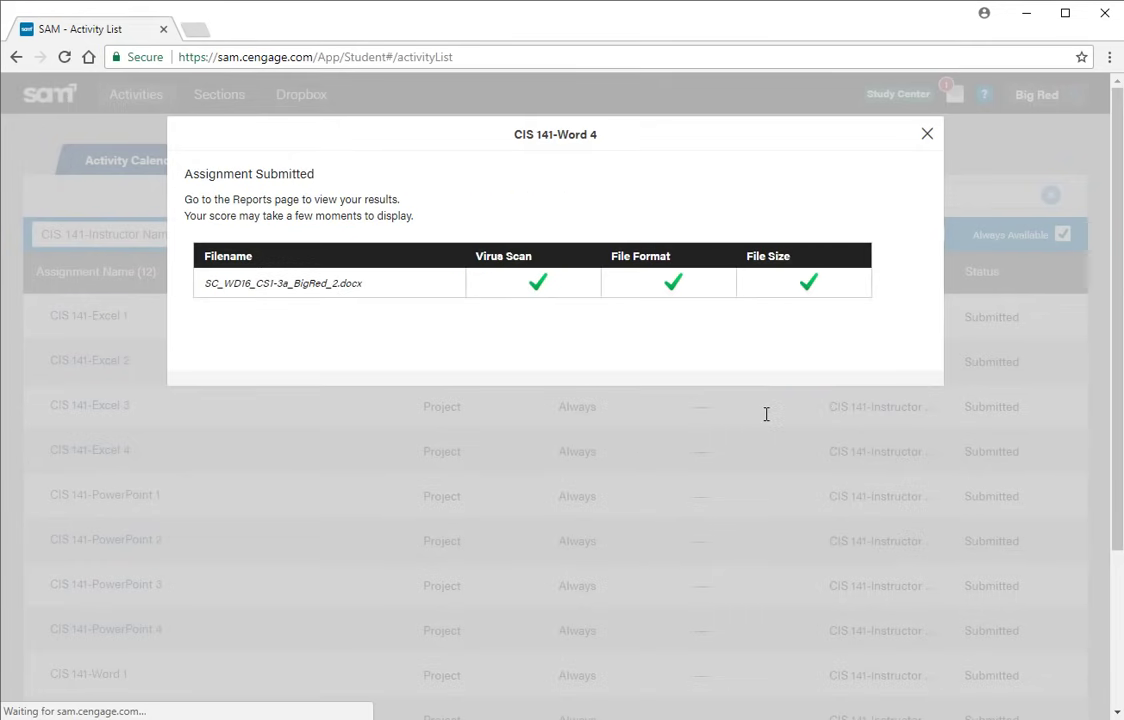
pyautogui.click(927, 133)
# - Download and open the CIS 141-Word 4 report showing a score of 100 out of 100
pyautogui.click(393, 170)
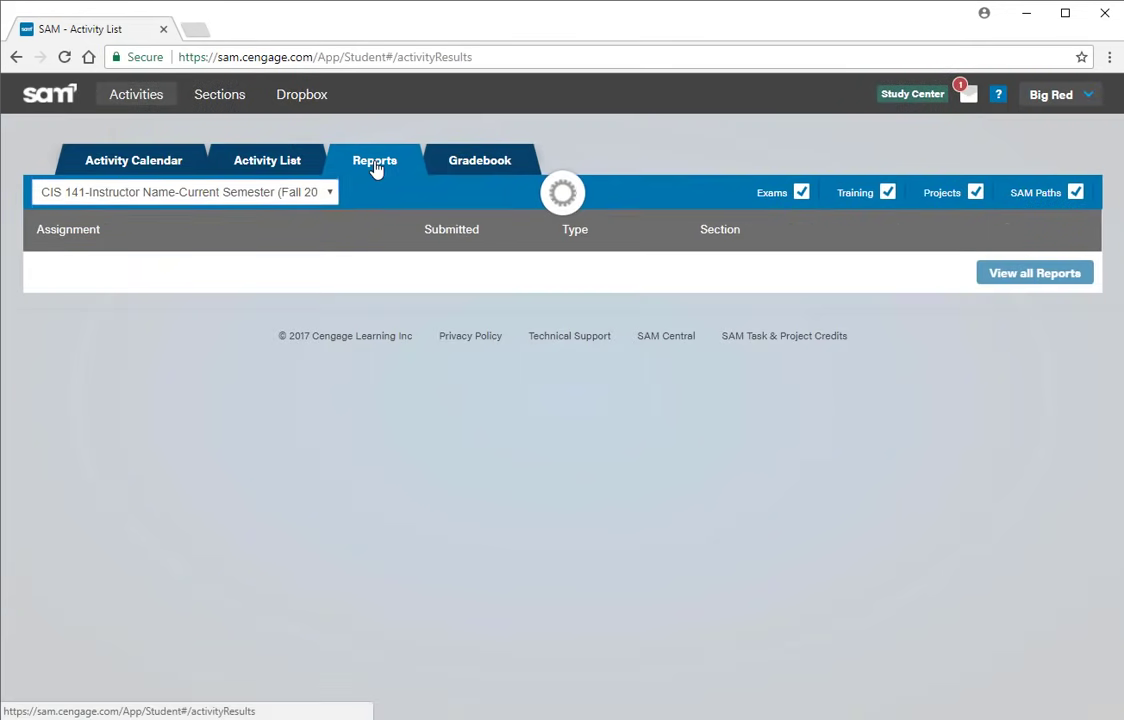
pyautogui.scroll(-5, 340, 460)
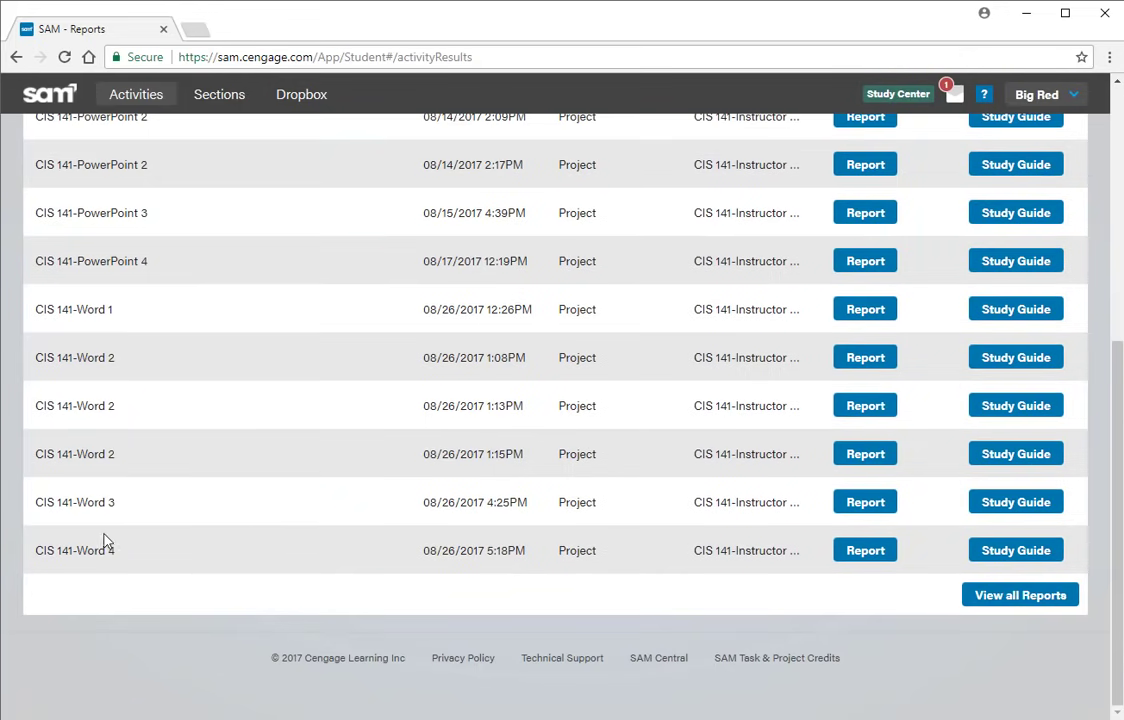
pyautogui.click(852, 560)
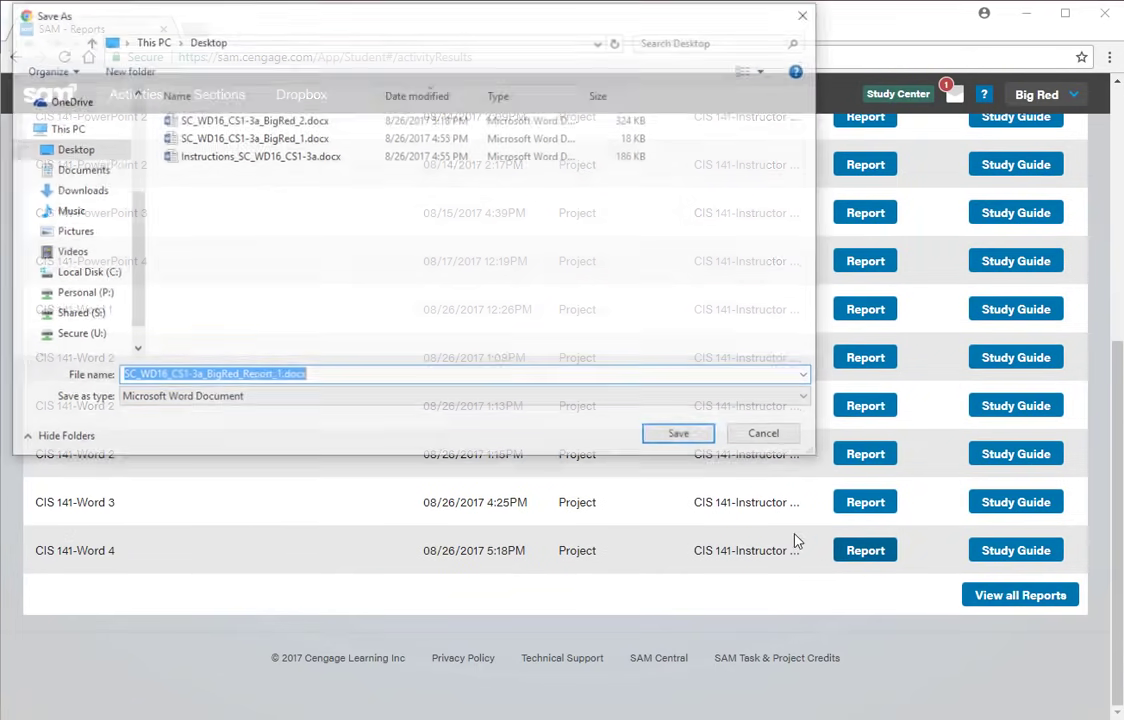
pyautogui.click(681, 437)
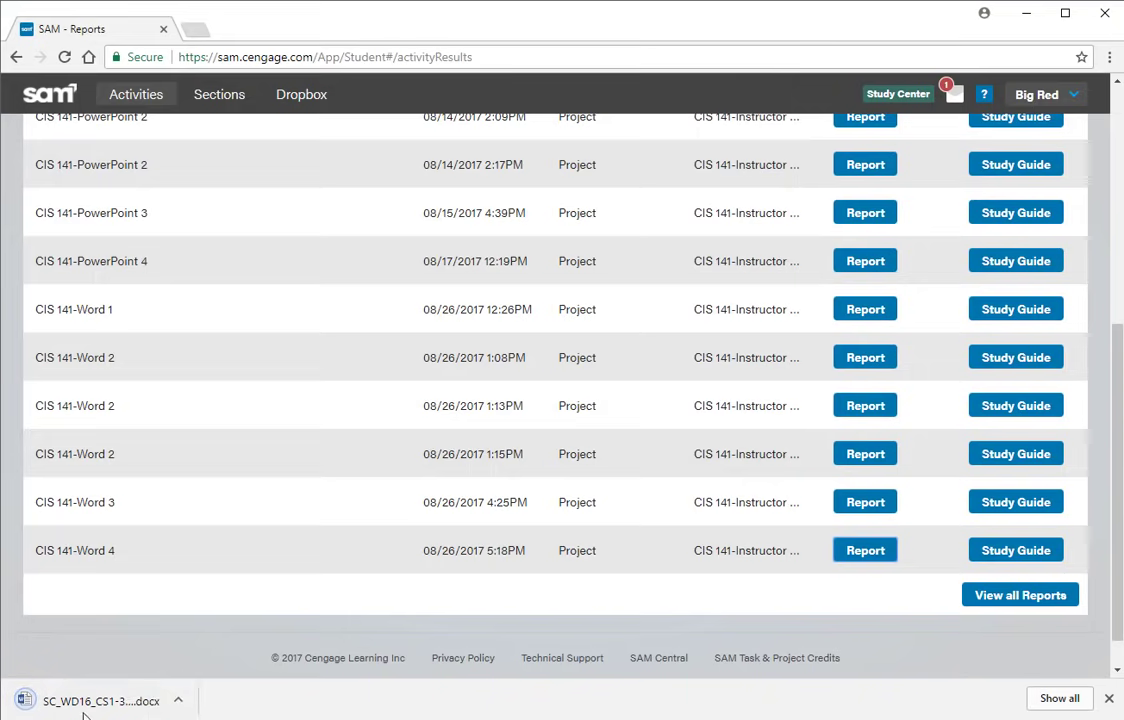
pyautogui.click(90, 697)
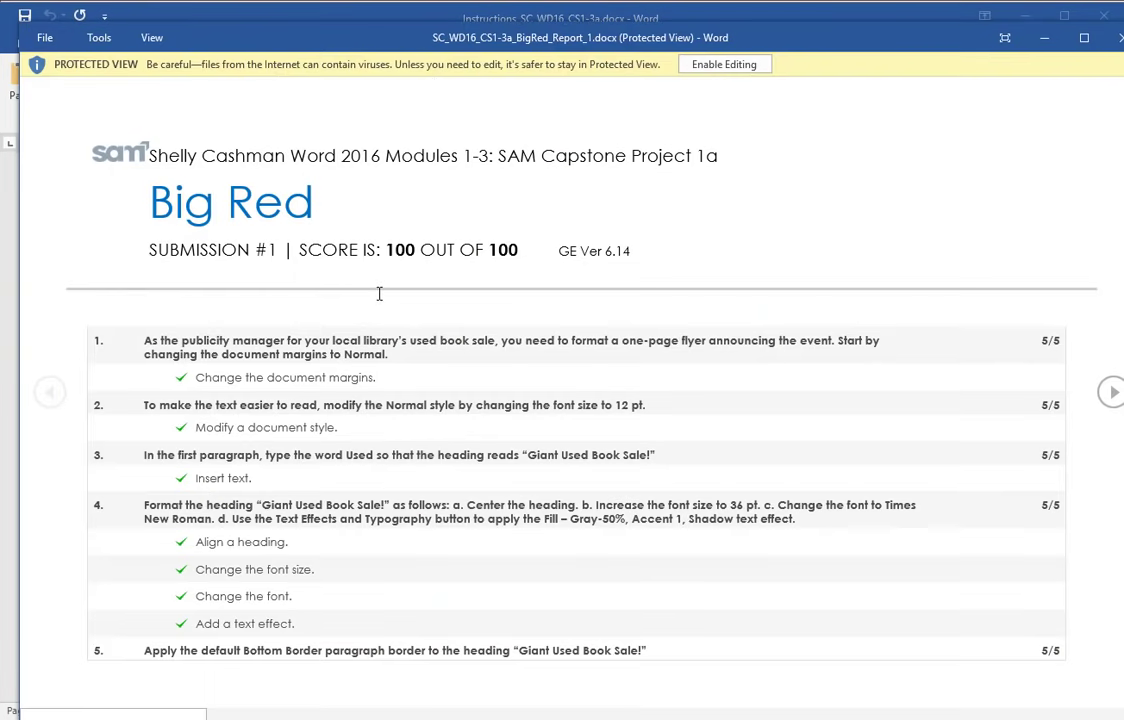